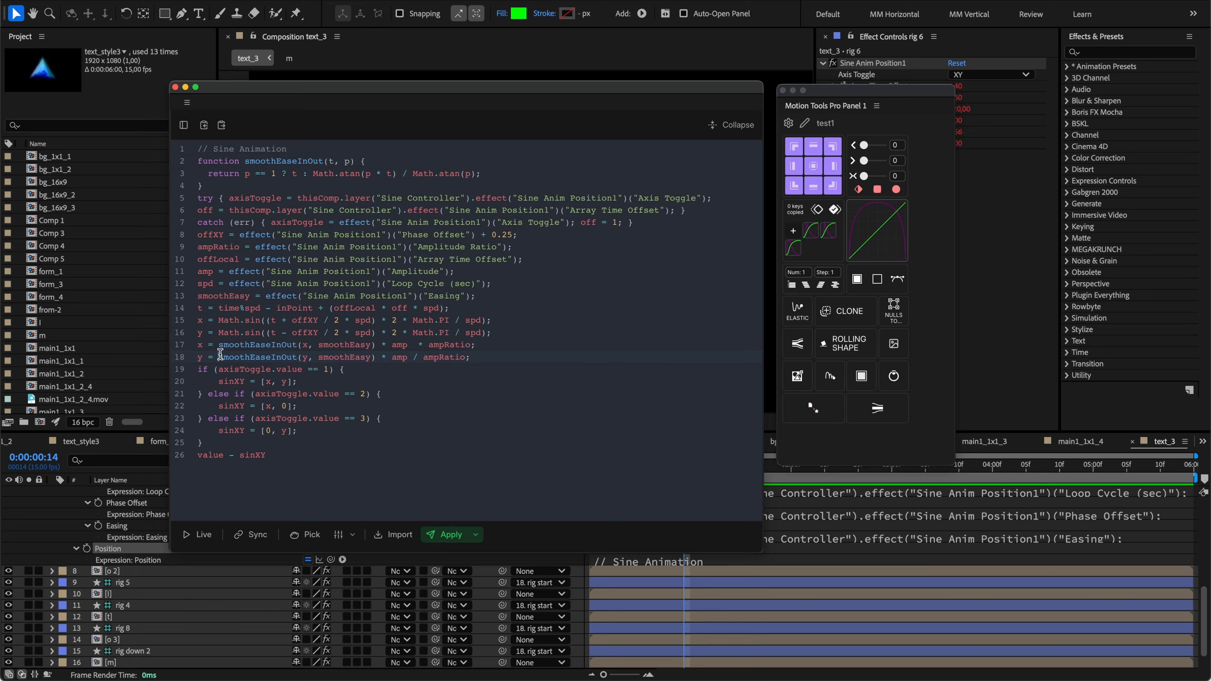
Highlight matching occurrences of effect and Sine in the sine animation code, starting from the ampRatio line.
{"action": "double_click", "coordinate": [272, 247]}
{"action": "double_click", "coordinate": [311, 247]}
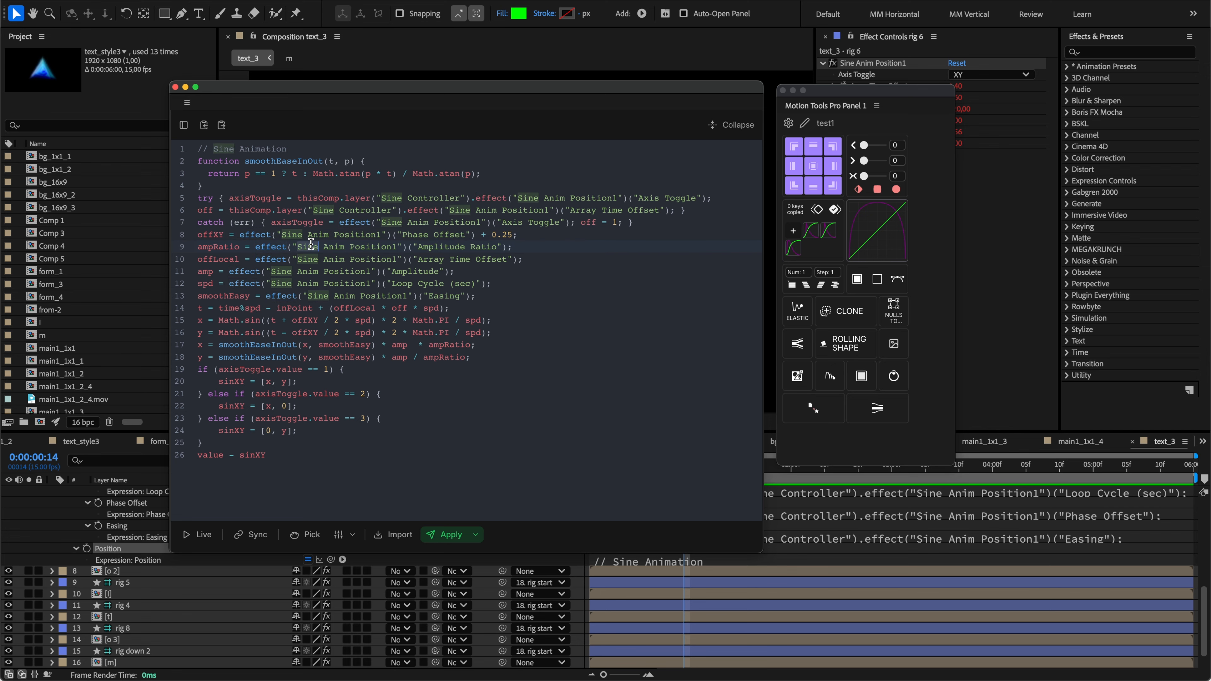
{"action": "double_click", "coordinate": [270, 248]}
Try starting a code completion with "ef" at the end of the ampRatio line, and clear it.
{"action": "left_click", "coordinate": [514, 246]}
{"action": "type", "text": "ef"}
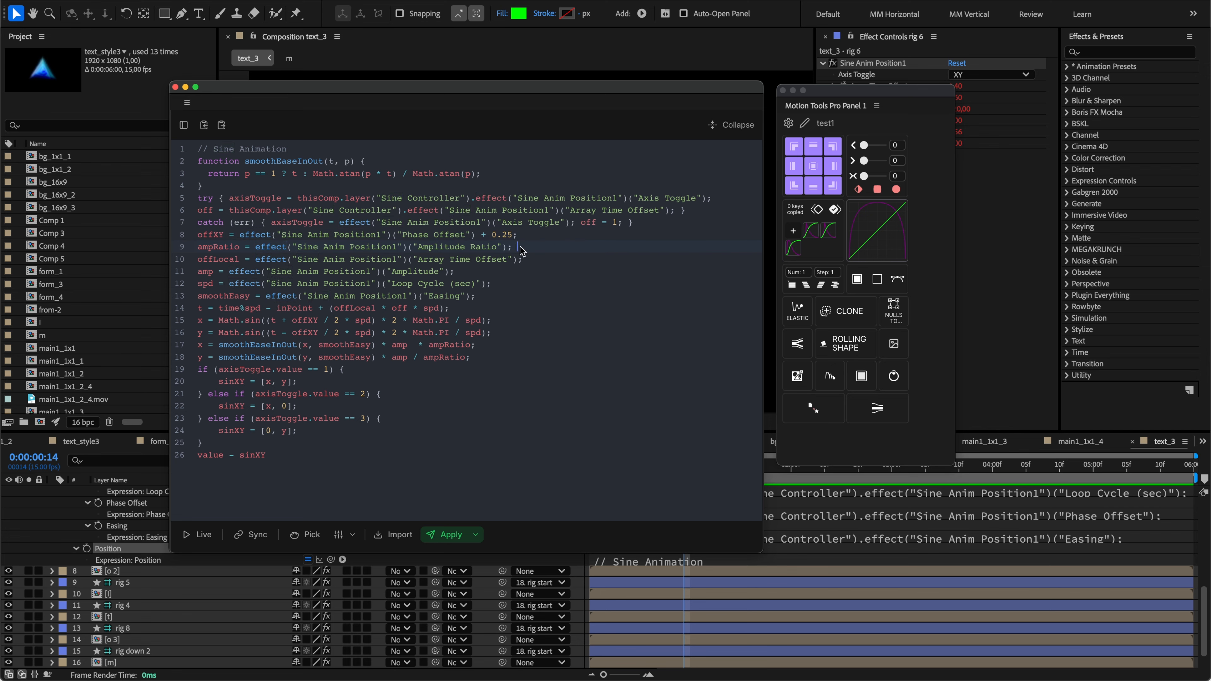
{"action": "key", "text": "BackSpace"}
{"action": "key", "text": "BackSpace"}
{"action": "key", "text": "BackSpace"}
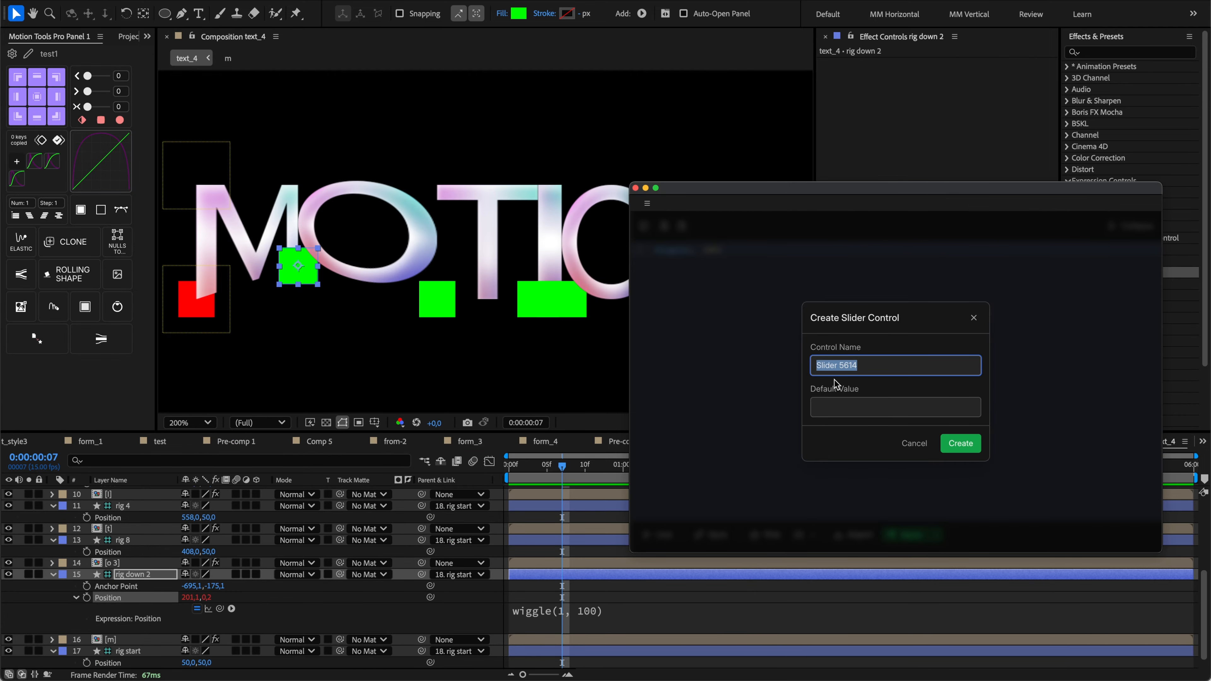
Create a slider control named Frequency with a default value of 1 for the wiggle expression.
{"action": "type", "text": "Frequency"}
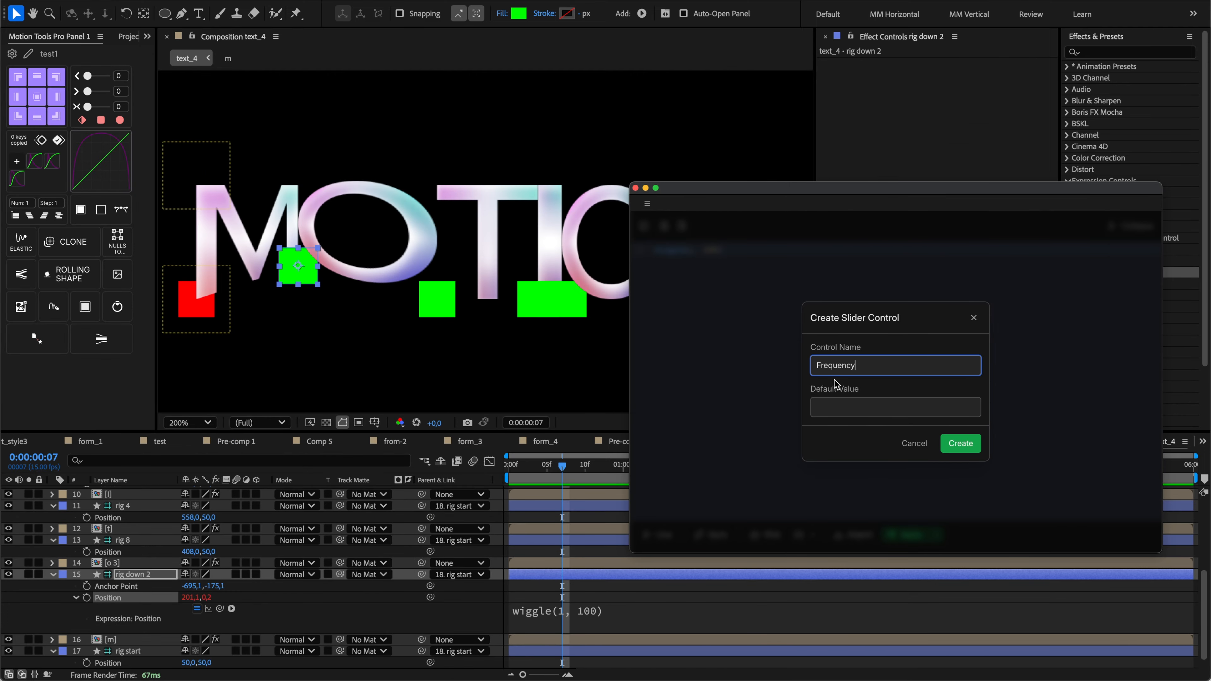
{"action": "left_click", "coordinate": [842, 407]}
{"action": "type", "text": "1"}
{"action": "left_click", "coordinate": [961, 444]}
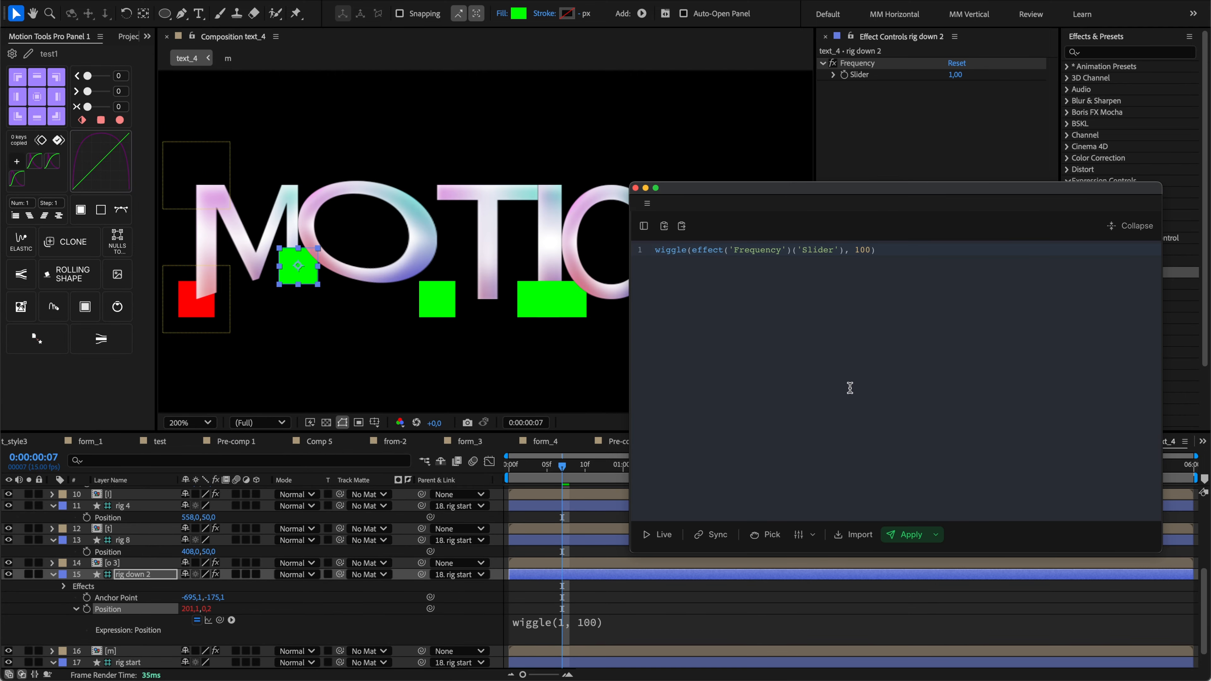
Replace the wiggle expression's amplitude value with a slider control named Amplitude.
{"action": "key", "text": "BackSpace"}
{"action": "left_click", "coordinate": [799, 537]}
{"action": "left_click", "coordinate": [839, 420]}
{"action": "type", "text": "Amplitude')('Slider');"}
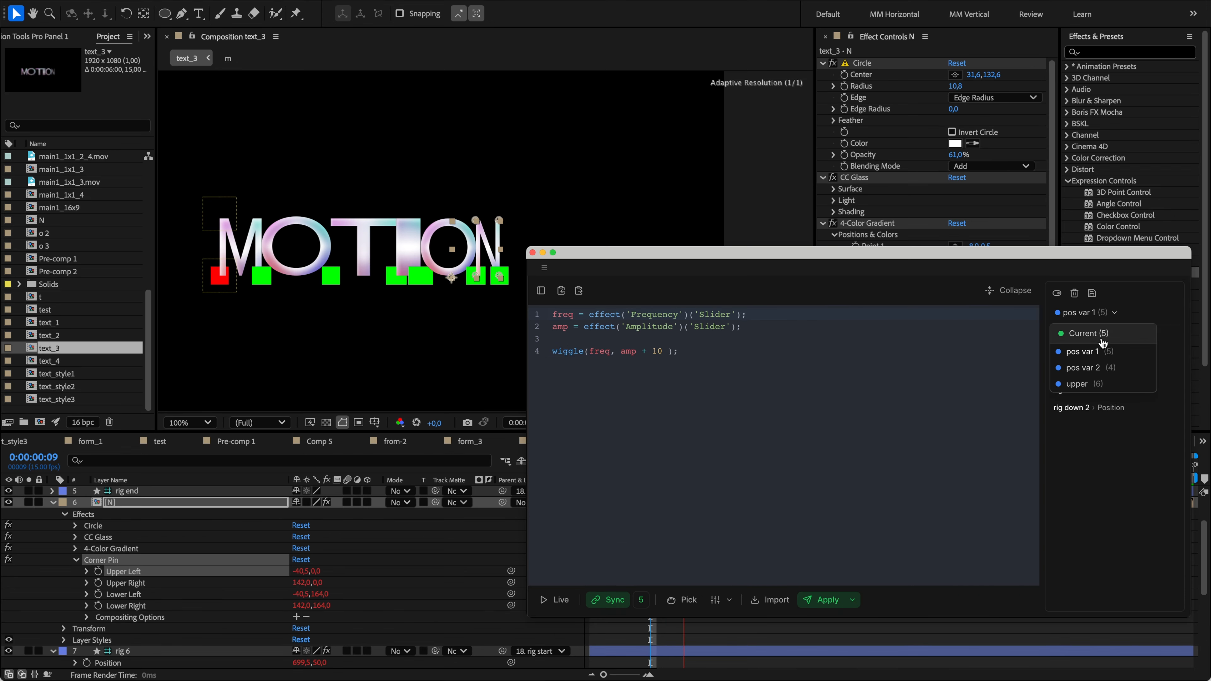
Switch the synced property set to pos var 2 and upper, and import the expression from the selected property.
{"action": "left_click", "coordinate": [1099, 315]}
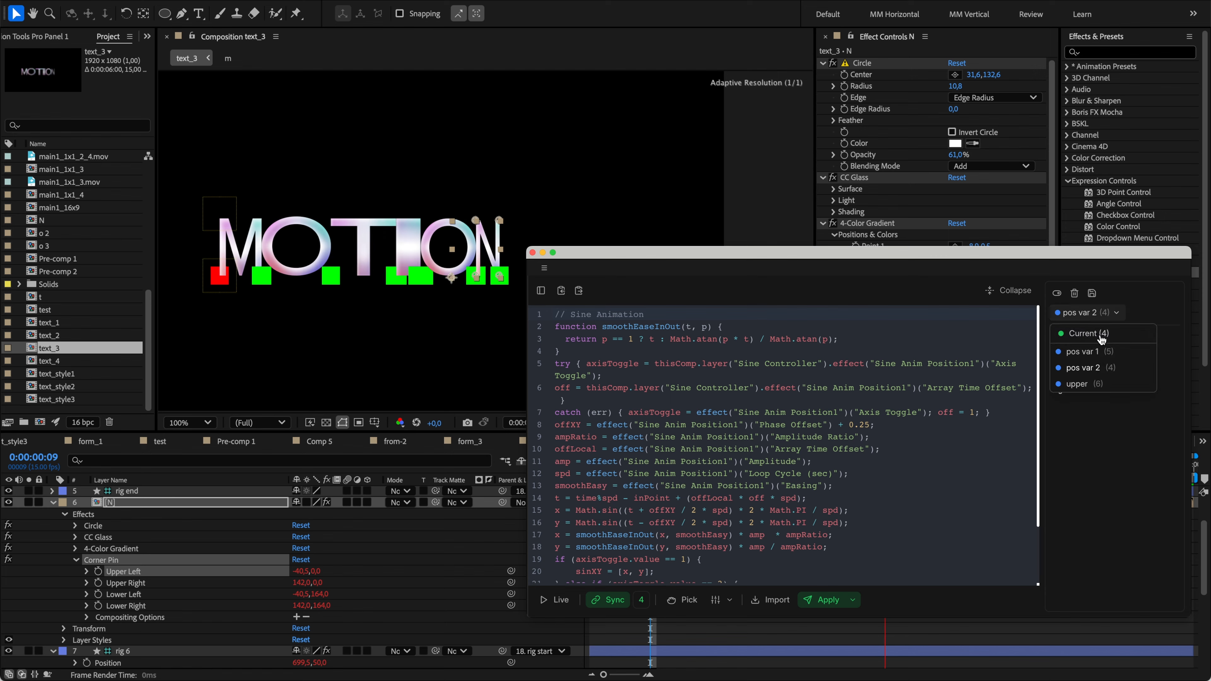
{"action": "left_click", "coordinate": [1095, 384]}
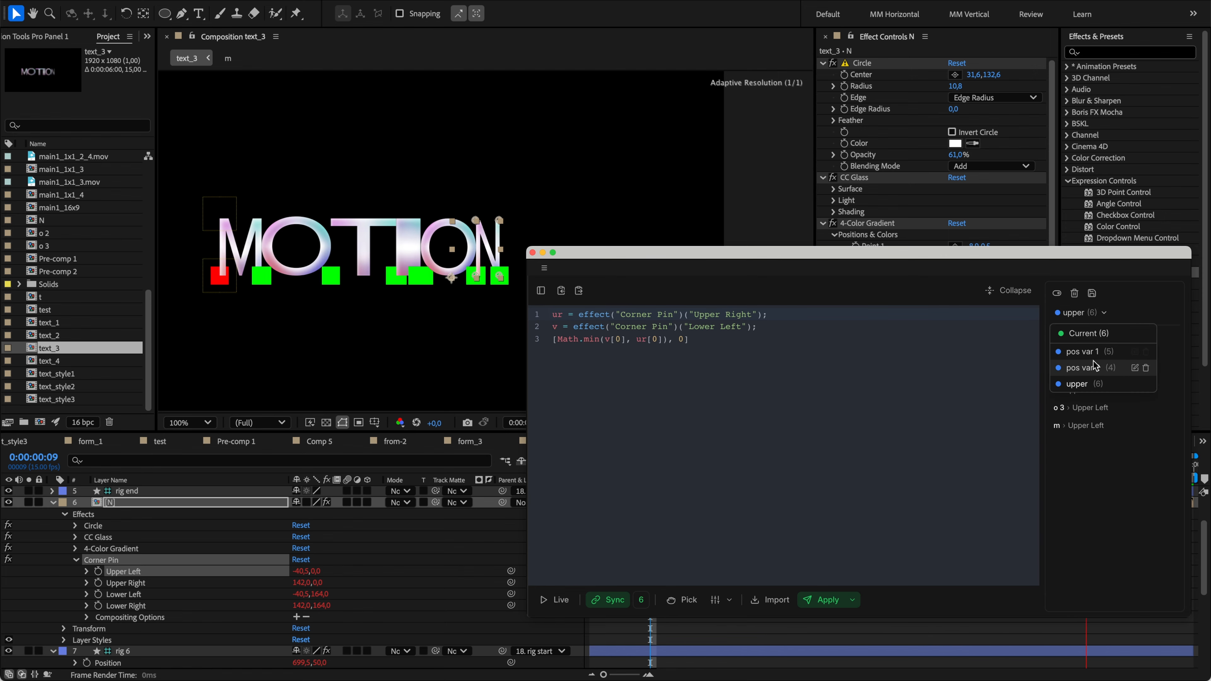
{"action": "left_click", "coordinate": [765, 598]}
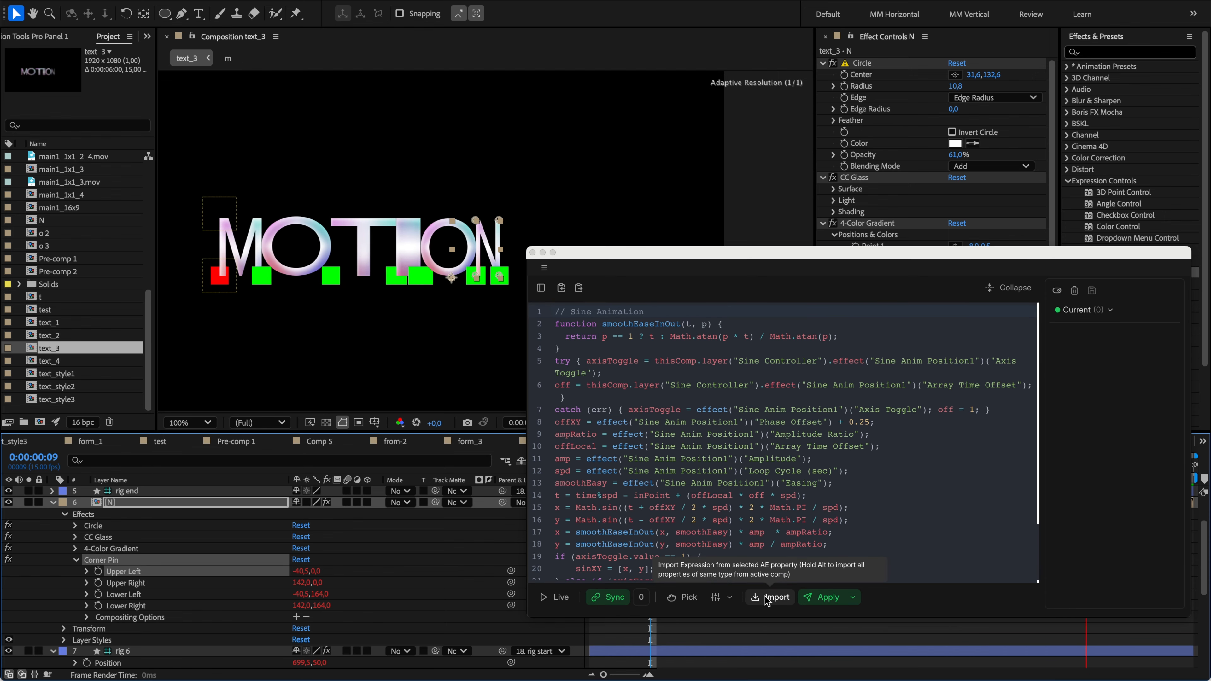
{"action": "left_click", "coordinate": [766, 599]}
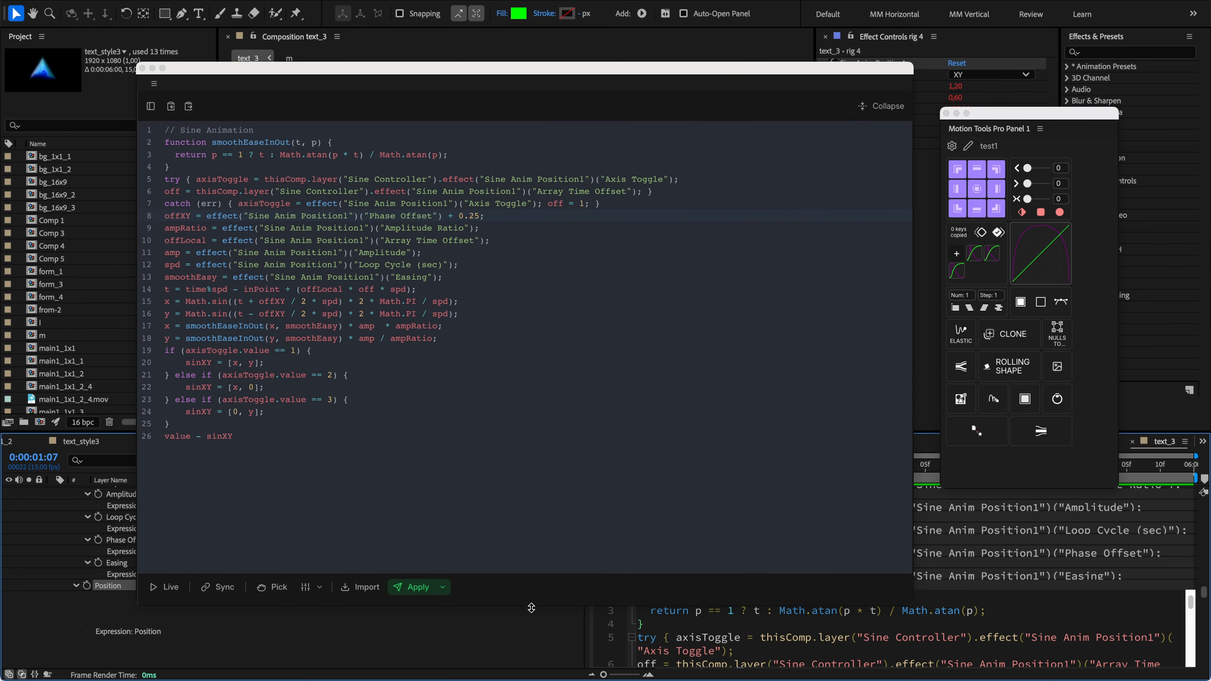
Multi-select the effect calls on lines 7 to 13 and insert "th" in front of each one.
{"action": "double_click", "coordinate": [217, 217]}
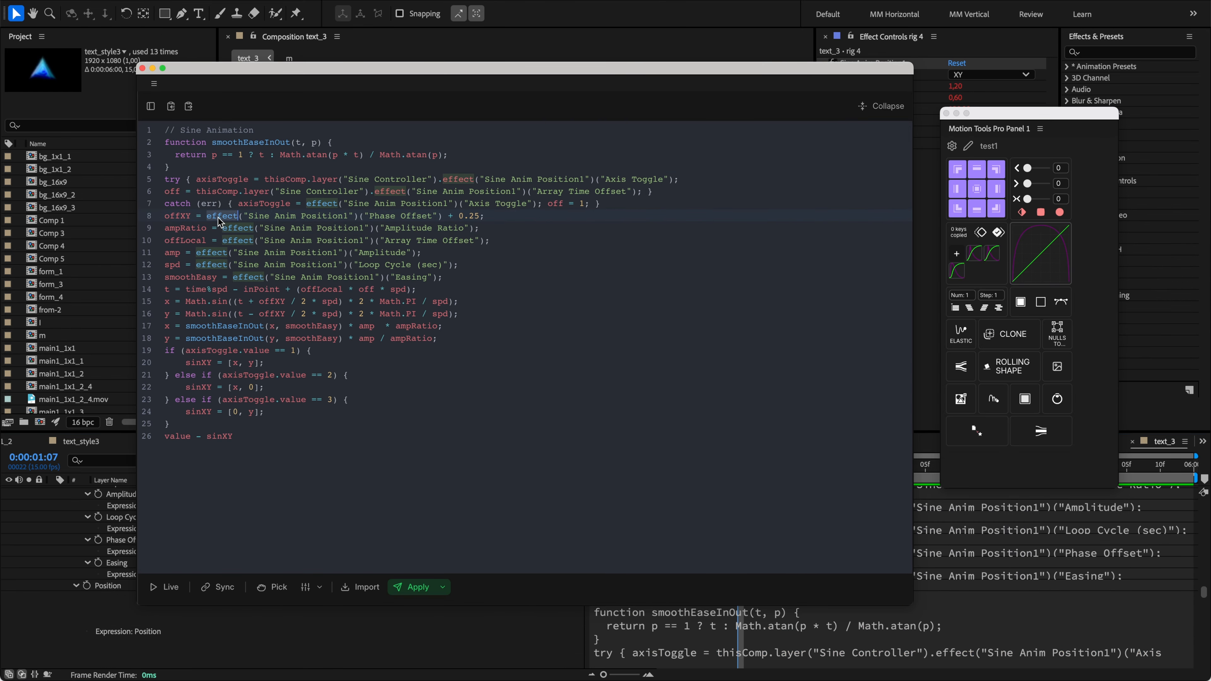
{"action": "double_click", "coordinate": [324, 205]}
{"action": "key", "text": "super+d"}
{"action": "key", "text": "super+d"}
{"action": "key", "text": "super+d"}
{"action": "key", "text": "super+d"}
{"action": "key", "text": "super+d"}
{"action": "key", "text": "super+d"}
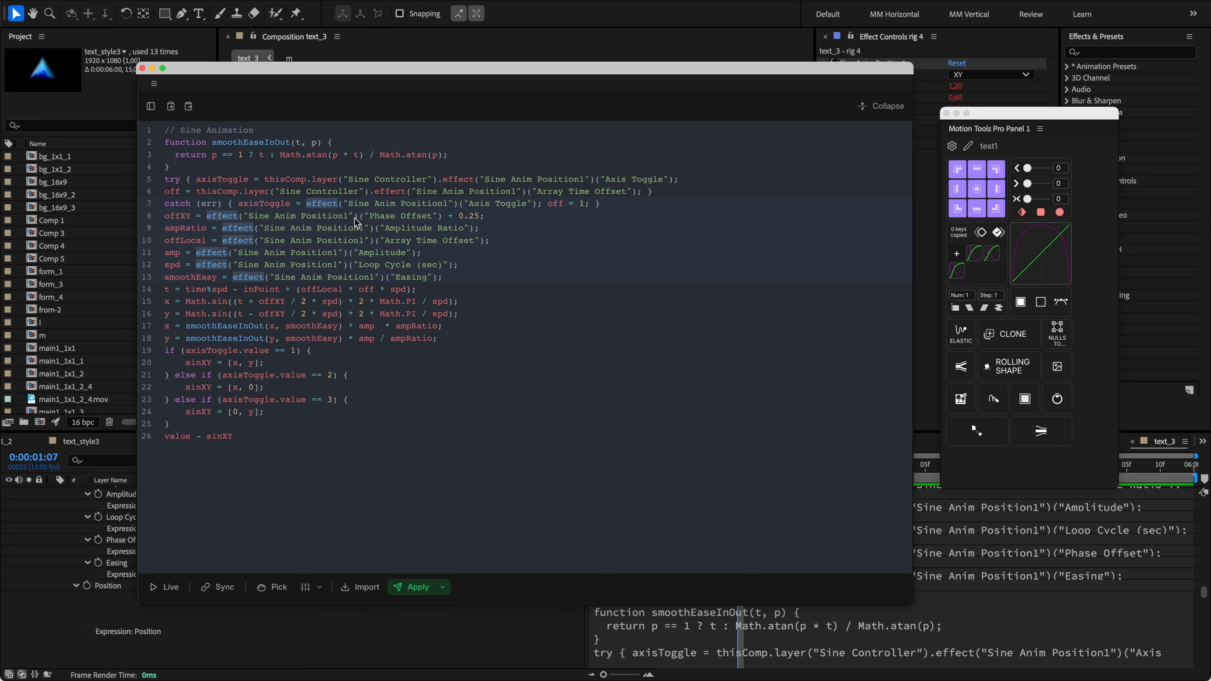
{"action": "key", "text": "Left"}
{"action": "type", "text": "th"}
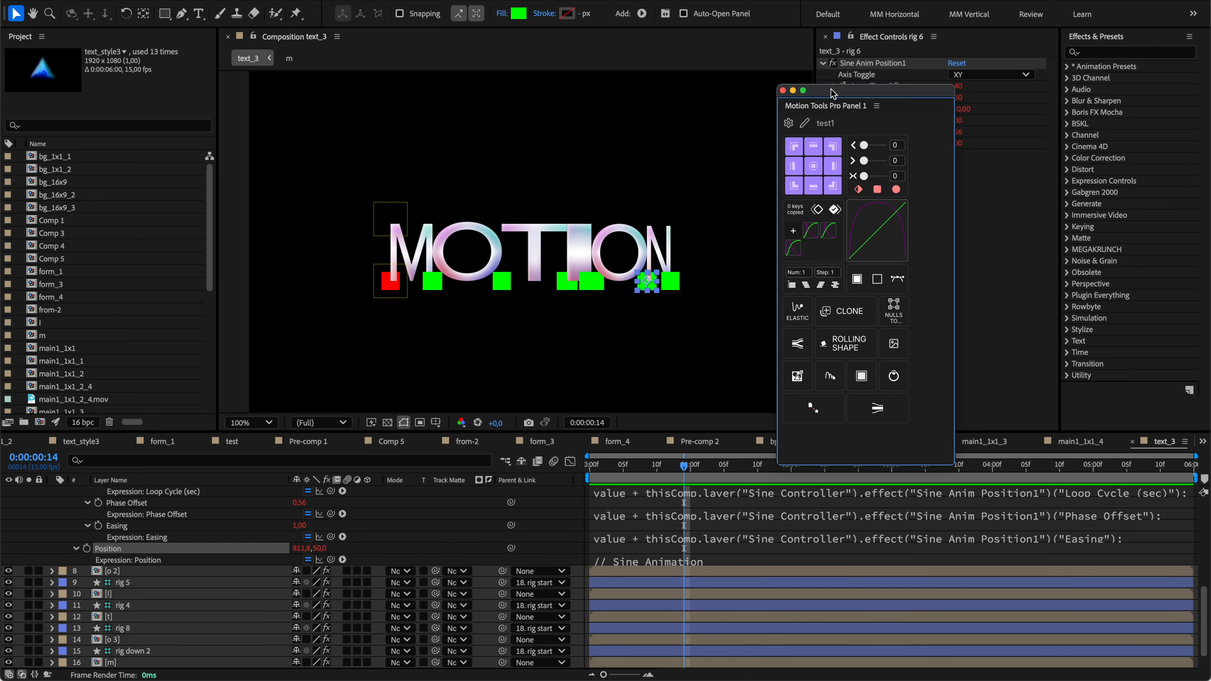
Reposition the Motion Tools Pro panel slightly and open its Content Settings.
{"action": "left_click_drag", "start_coordinate": [832, 93], "coordinate": [829, 88]}
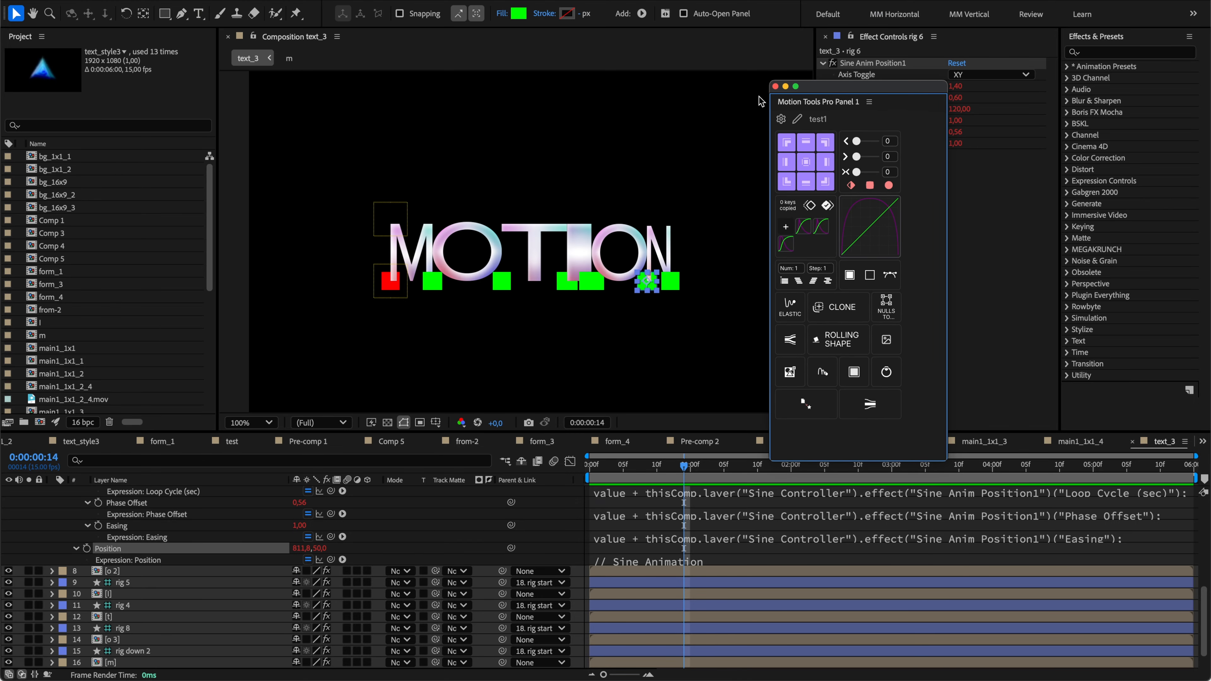
{"action": "left_click", "coordinate": [781, 119]}
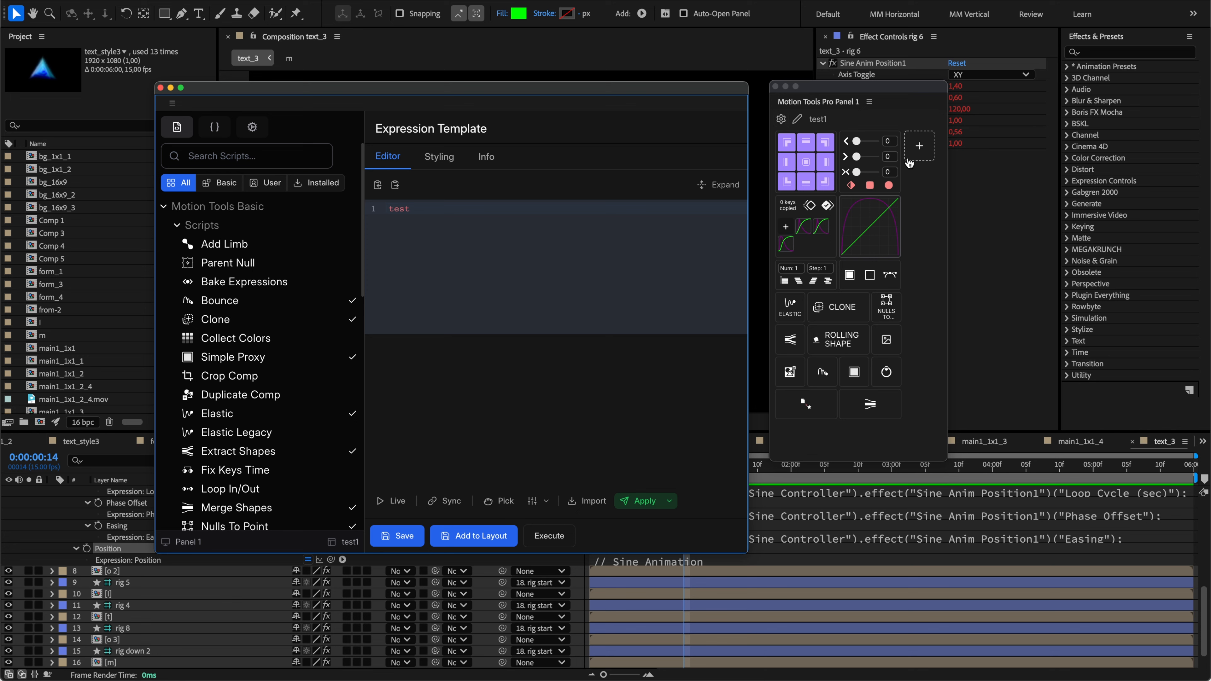
{"action": "left_click", "coordinate": [909, 163]}
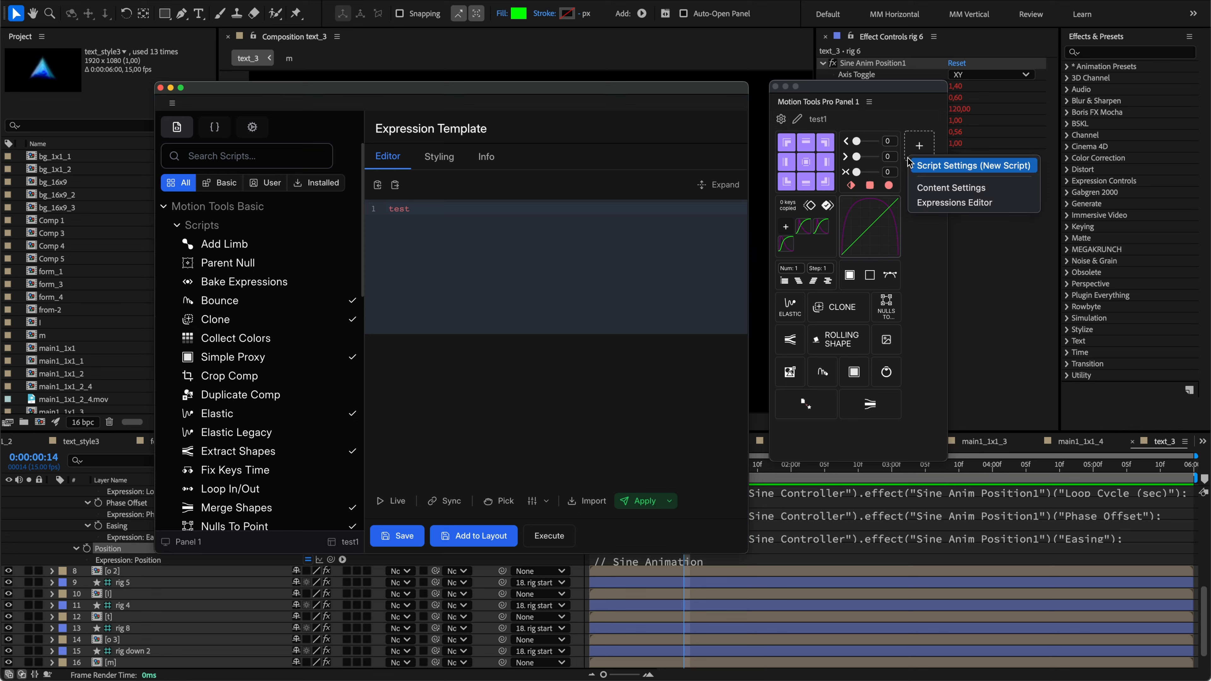
{"action": "left_click", "coordinate": [985, 187]}
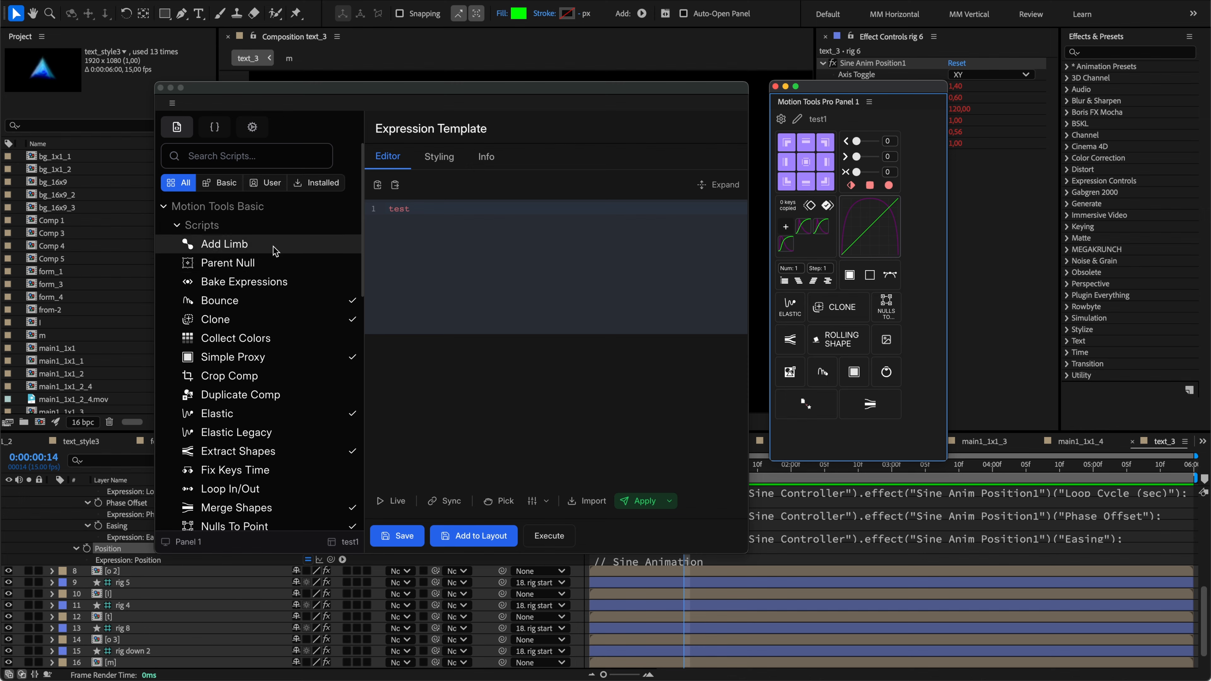
Examine the full script library, and filter it by Basic and by User content.
{"action": "scroll", "coordinate": [267, 279], "scroll_direction": "down", "scroll_amount": 1}
{"action": "scroll", "coordinate": [267, 279], "scroll_direction": "down", "scroll_amount": 10}
{"action": "scroll", "coordinate": [267, 278], "scroll_direction": "up", "scroll_amount": 15}
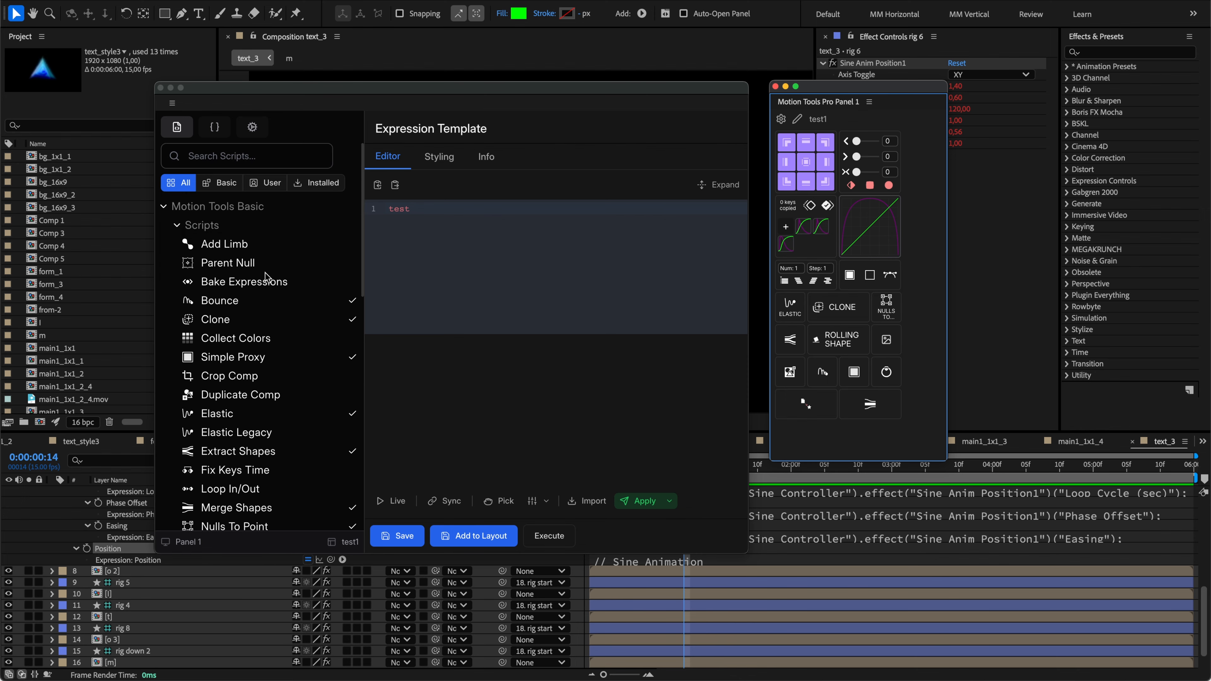
{"action": "scroll", "coordinate": [265, 278], "scroll_direction": "down", "scroll_amount": 10}
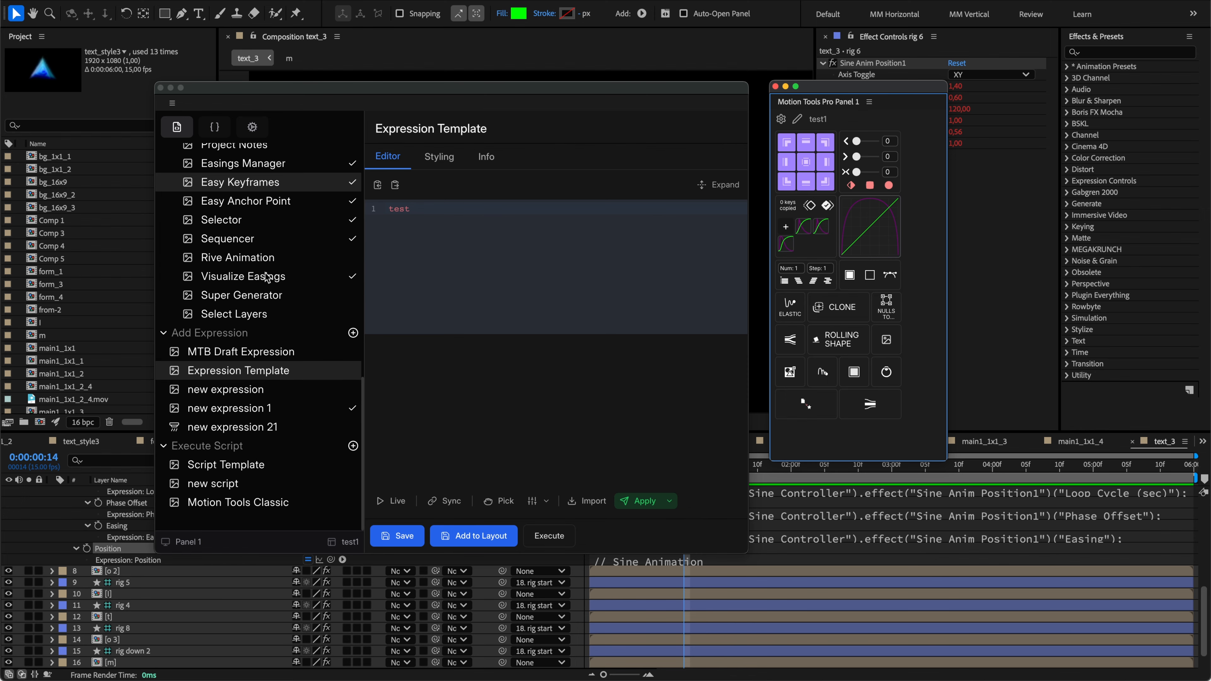
{"action": "scroll", "coordinate": [266, 277], "scroll_direction": "up", "scroll_amount": 10}
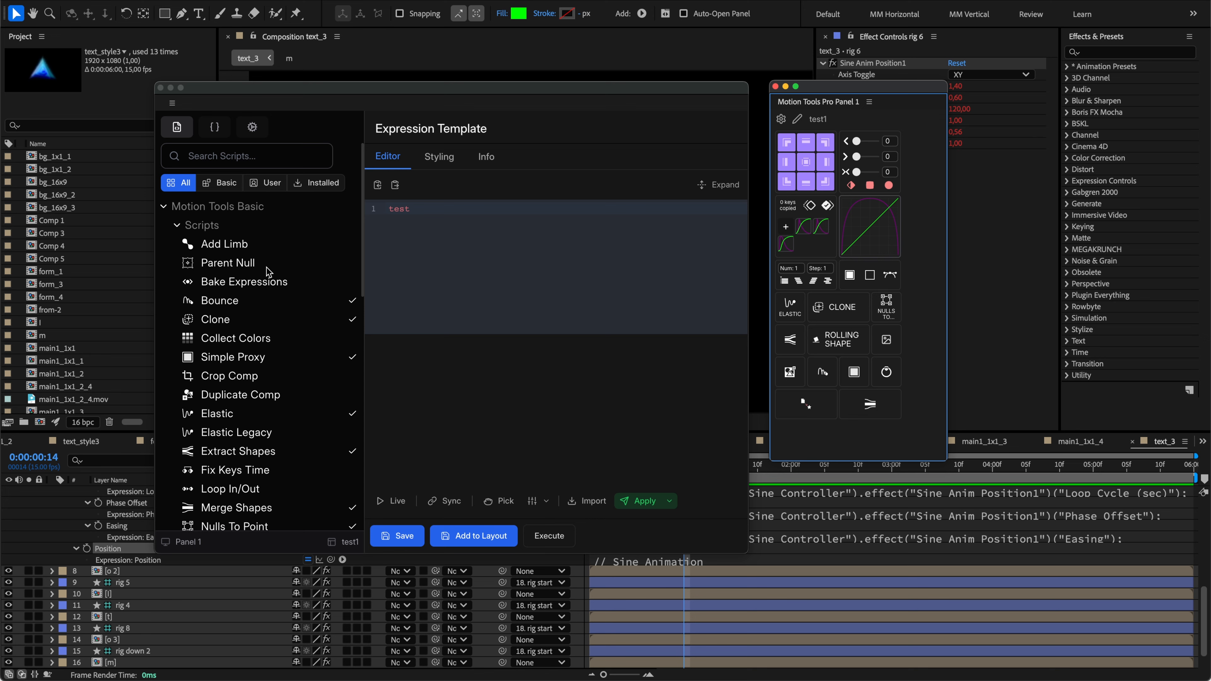
{"action": "left_click", "coordinate": [222, 184]}
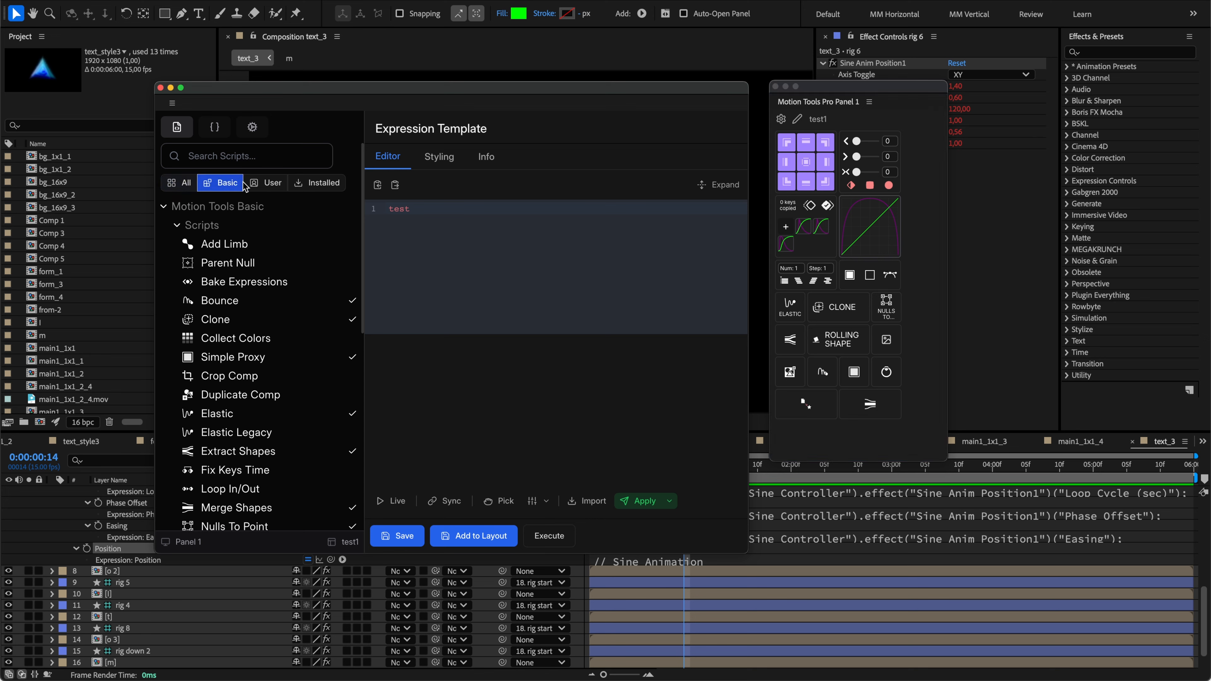
{"action": "left_click", "coordinate": [259, 186]}
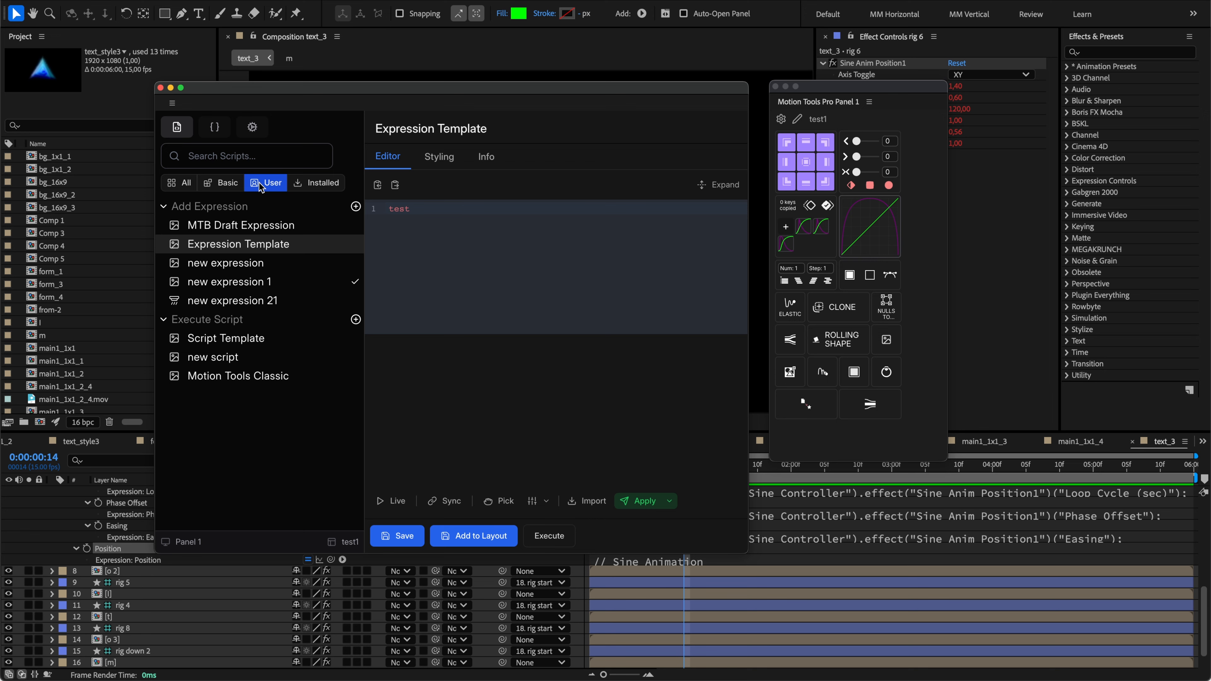
View the contents of the user entries new expression, Motion Tools Classic and Script Template.
{"action": "left_click", "coordinate": [228, 262]}
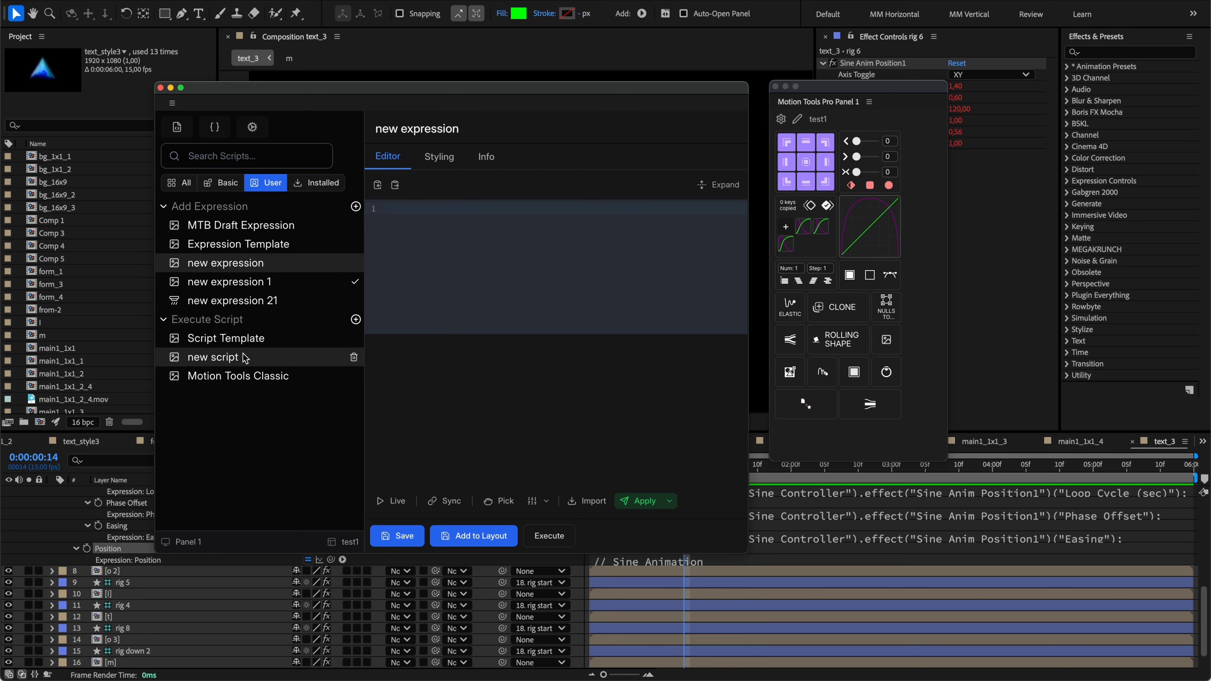
{"action": "left_click", "coordinate": [240, 376]}
{"action": "left_click", "coordinate": [248, 340]}
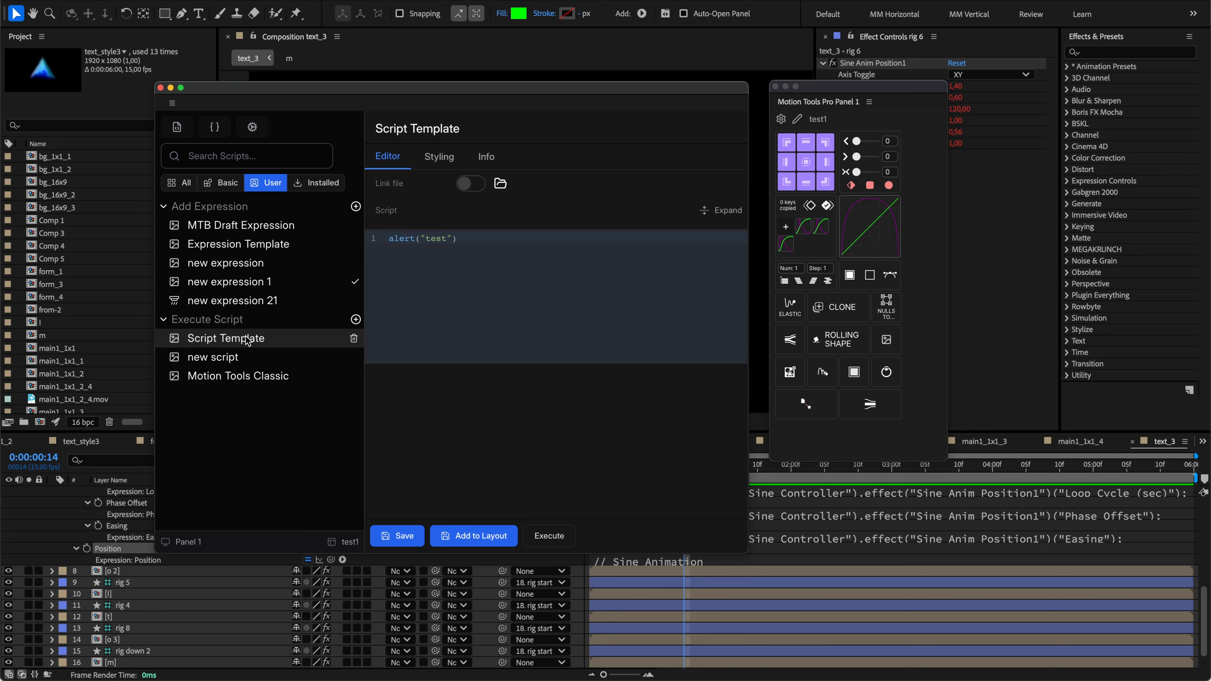
Add one new user script and one new user expression to the library.
{"action": "left_click", "coordinate": [356, 320]}
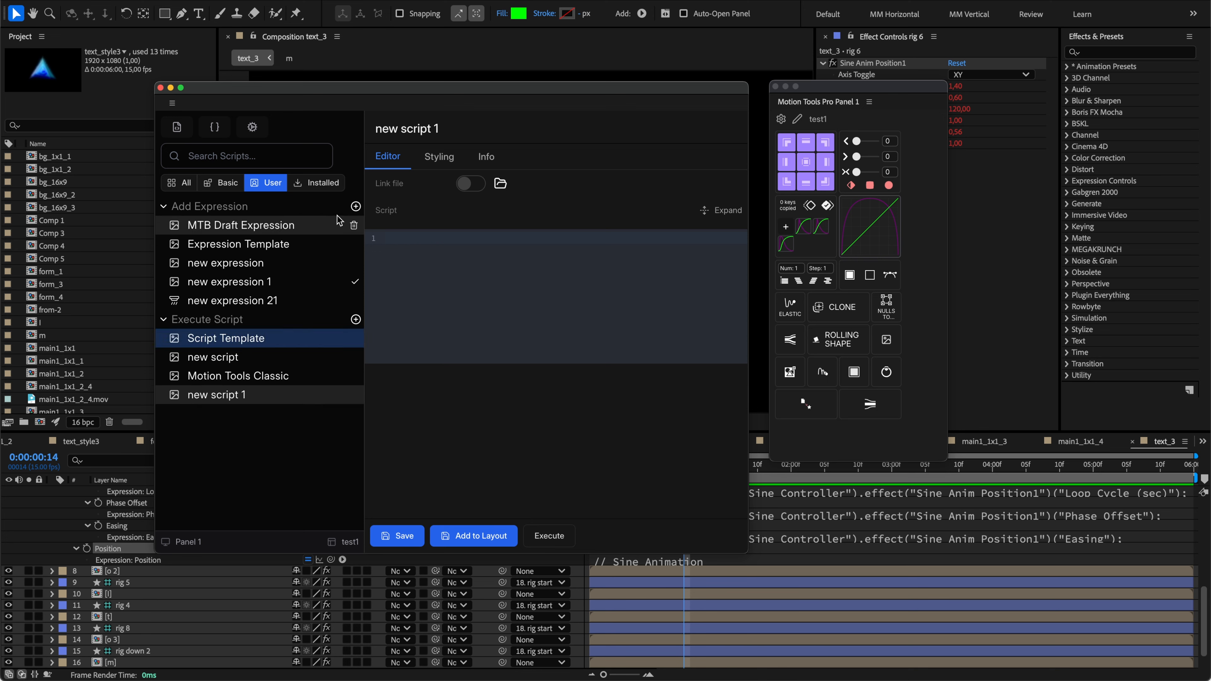
{"action": "left_click", "coordinate": [356, 207]}
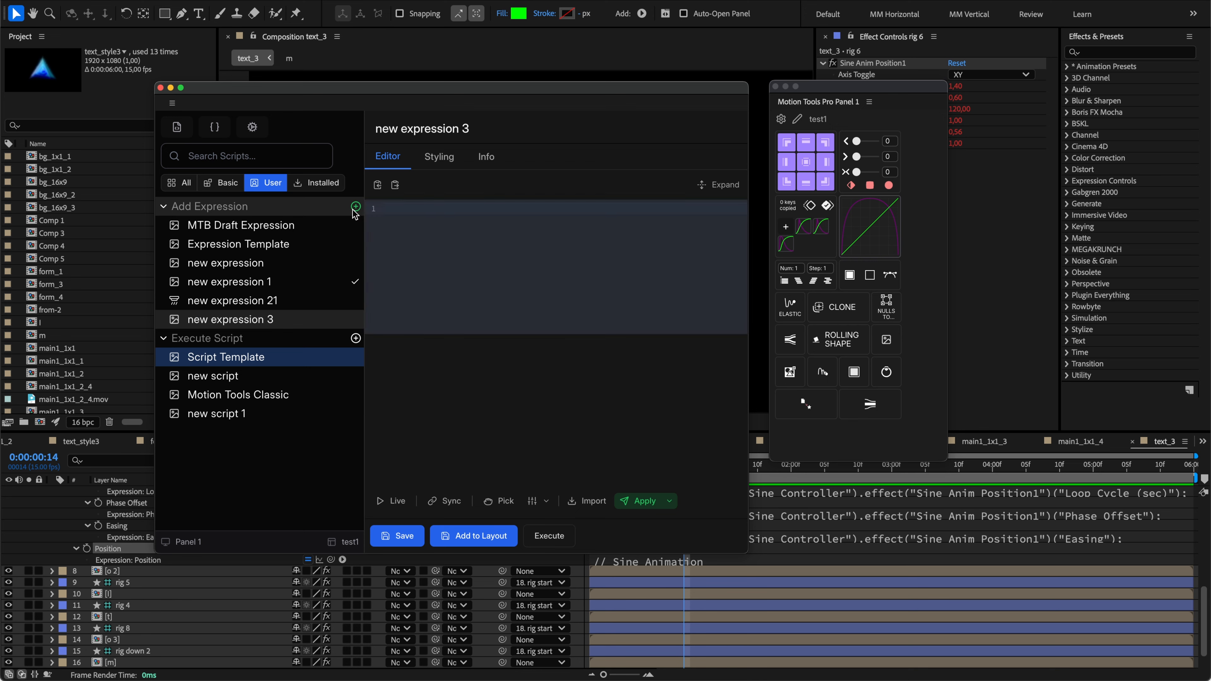
Review the styling, info and editor settings of new script 1.
{"action": "left_click", "coordinate": [241, 413]}
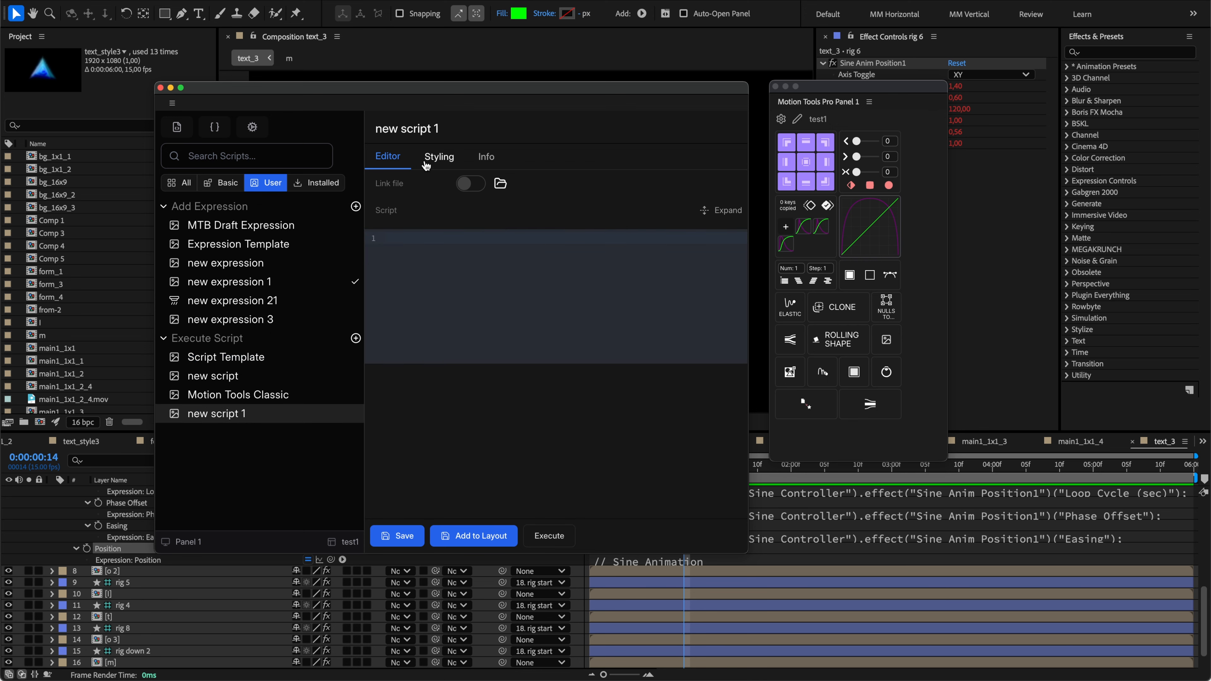
{"action": "left_click", "coordinate": [438, 159]}
{"action": "left_click", "coordinate": [491, 158]}
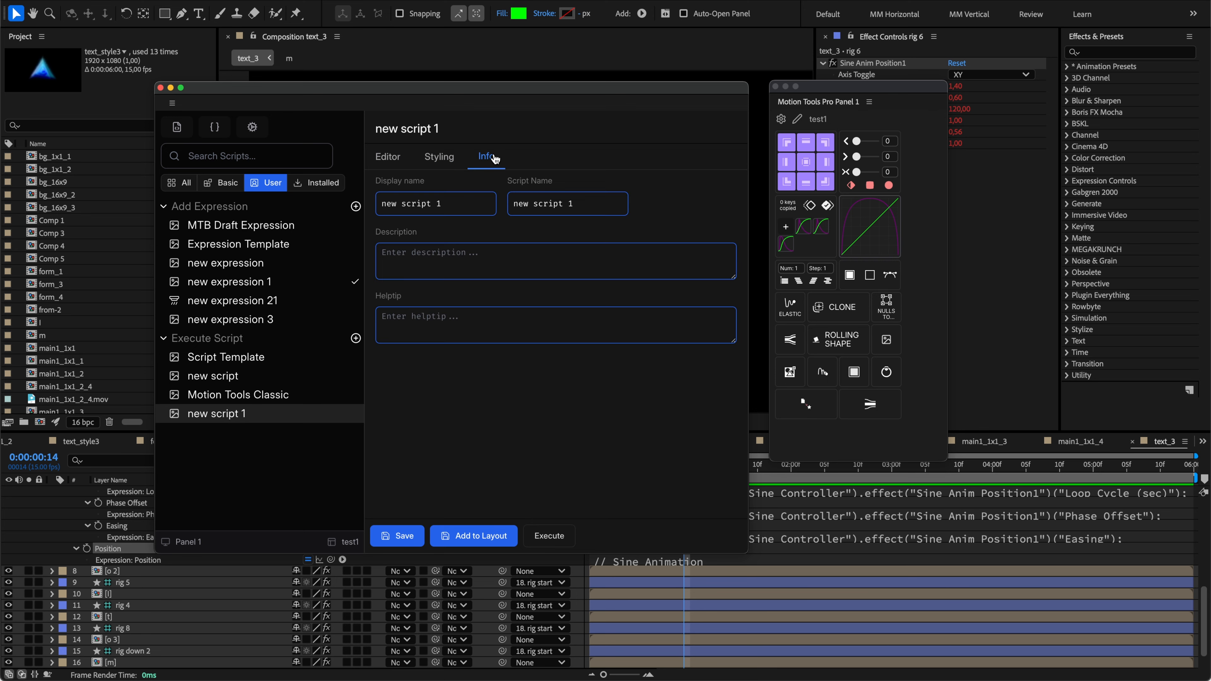
{"action": "left_click", "coordinate": [439, 157]}
{"action": "left_click", "coordinate": [393, 164]}
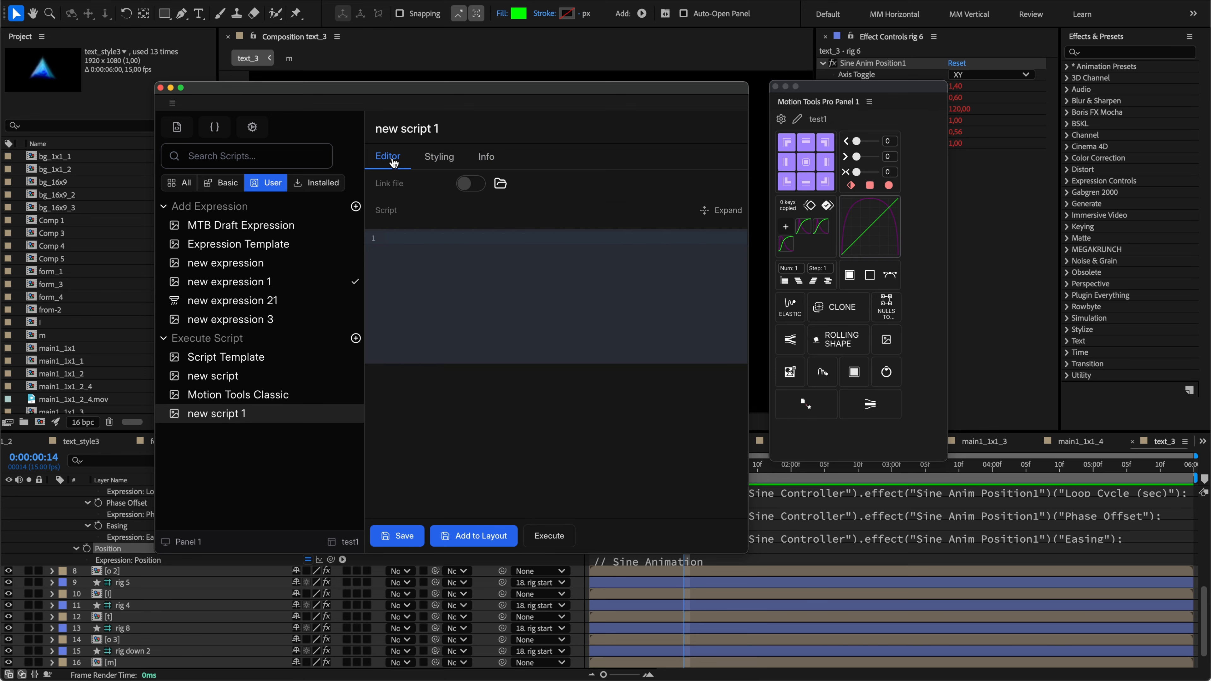
Close the content settings window and open the Expressions Editor from the Motion Tools Pro panel.
{"action": "left_click", "coordinate": [159, 87]}
{"action": "right_click", "coordinate": [912, 170]}
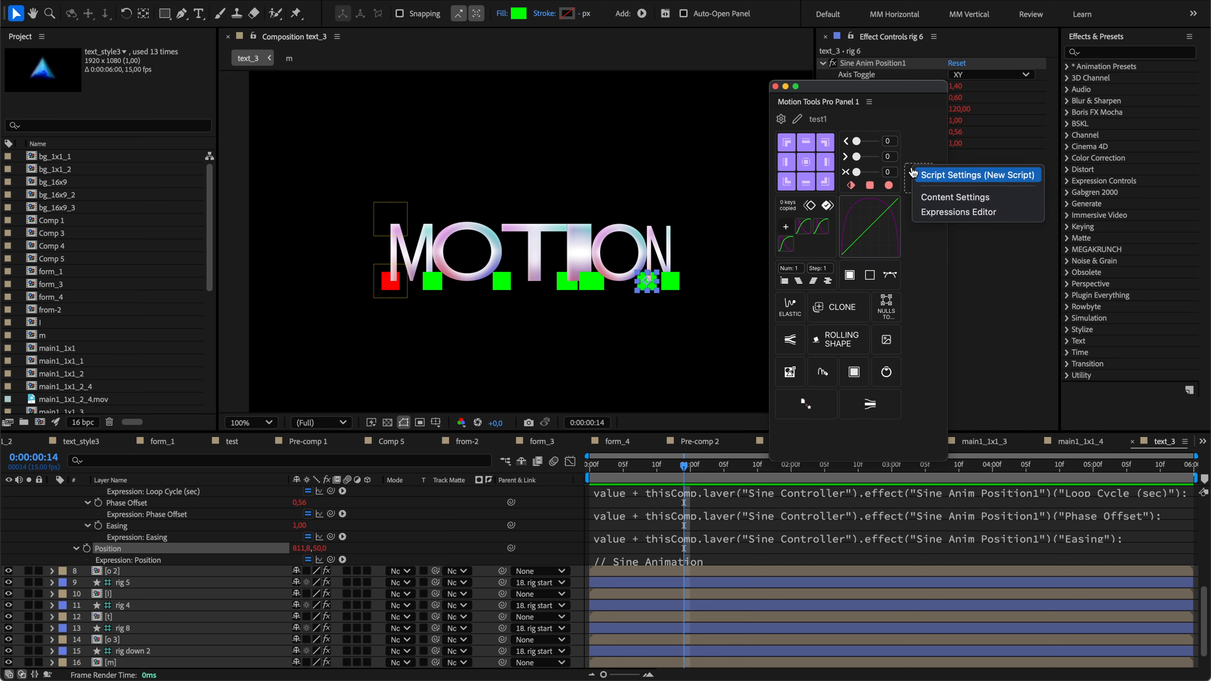
{"action": "left_click", "coordinate": [929, 213]}
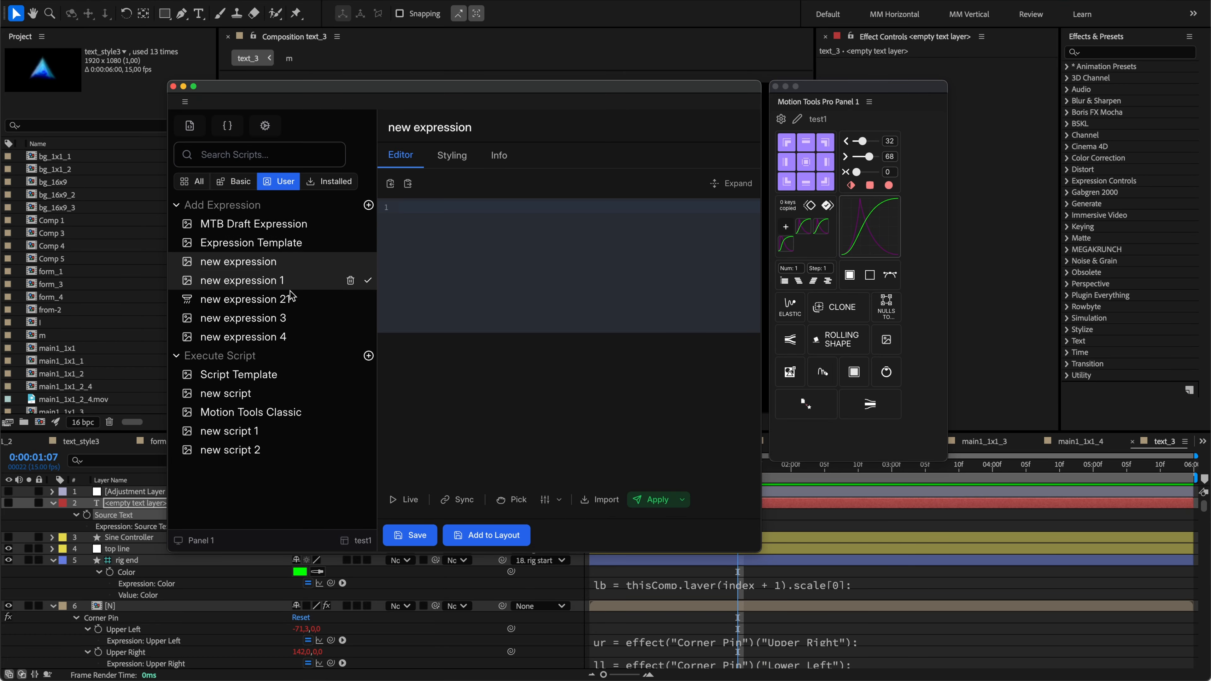
View the contents of new expression 21 and new expression 3 in the user library.
{"action": "left_click", "coordinate": [291, 299]}
{"action": "left_click", "coordinate": [286, 318]}
{"action": "left_click", "coordinate": [298, 300]}
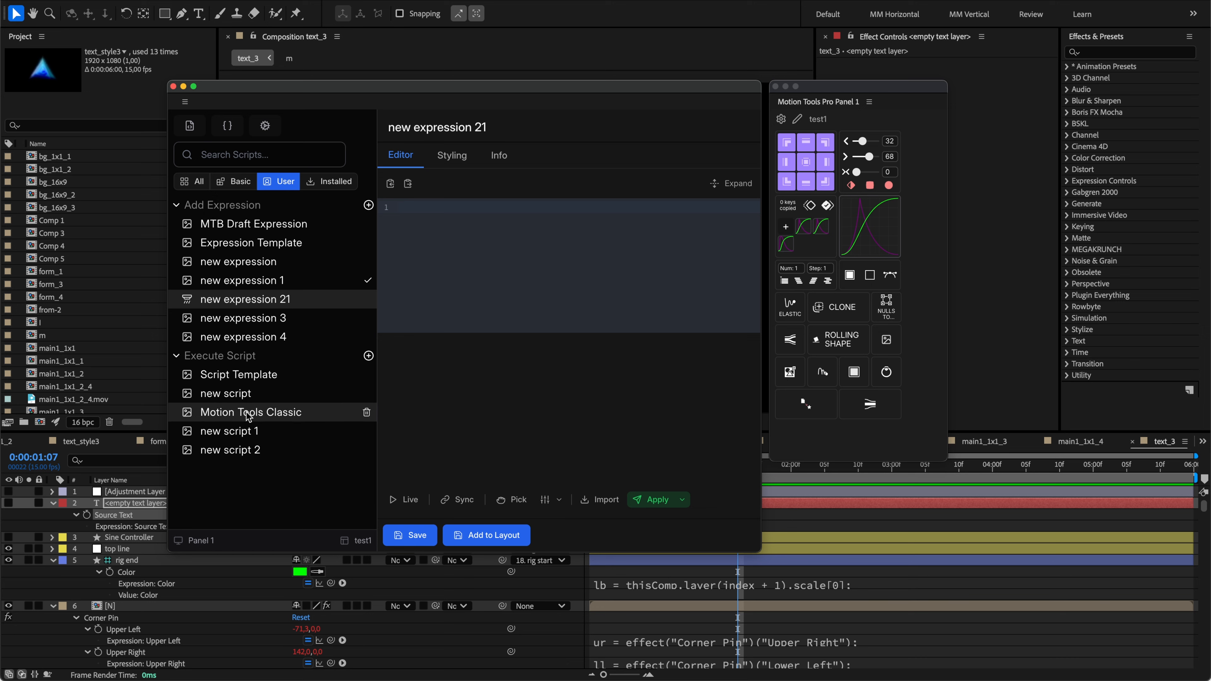
{"action": "left_click", "coordinate": [270, 326]}
Delete new expressions 21, 3 and 4 together with new scripts 1 and 2 from the user library.
{"action": "left_click", "coordinate": [269, 338]}
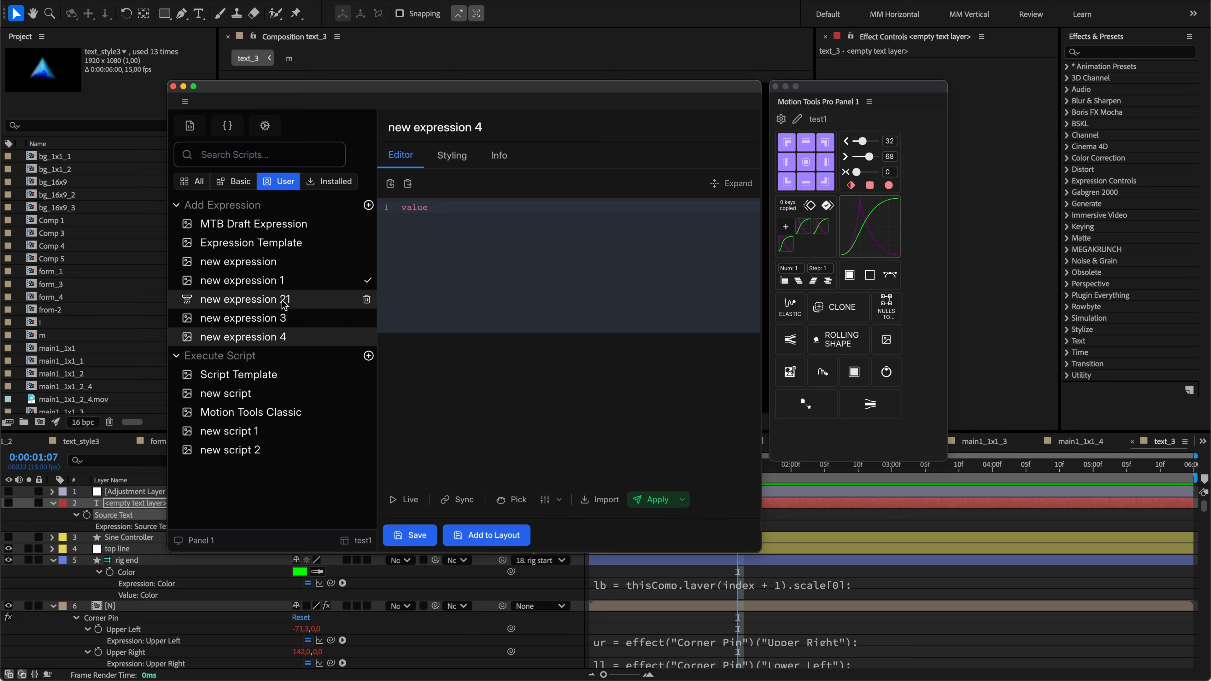
{"action": "left_click", "coordinate": [284, 301], "text": "shift"}
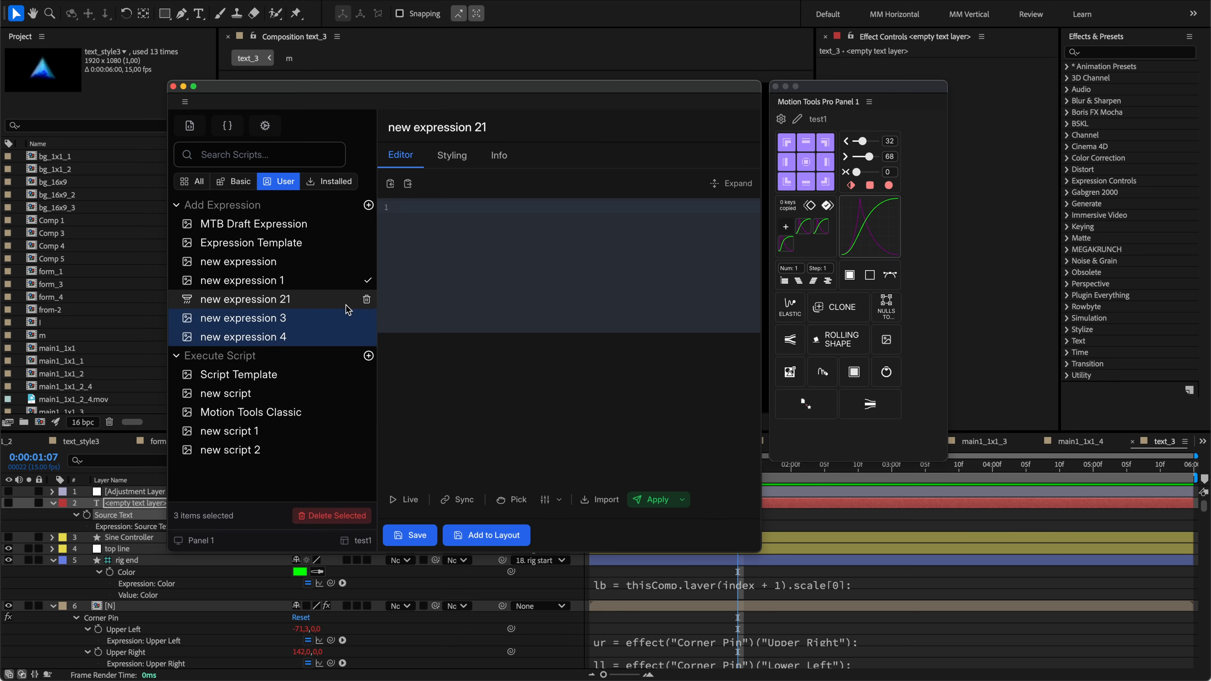
{"action": "left_click", "coordinate": [243, 450]}
{"action": "left_click", "coordinate": [243, 431], "text": "shift"}
{"action": "left_click", "coordinate": [267, 339], "text": "super"}
{"action": "left_click", "coordinate": [278, 300], "text": "shift"}
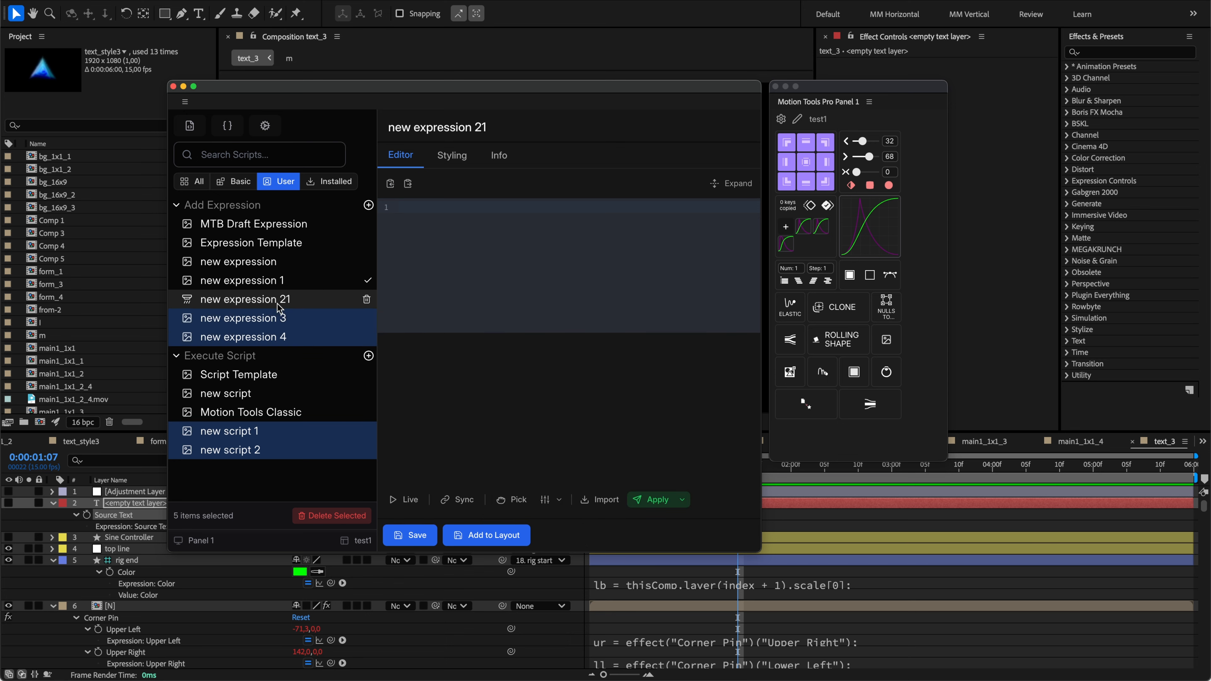
{"action": "left_click", "coordinate": [321, 517]}
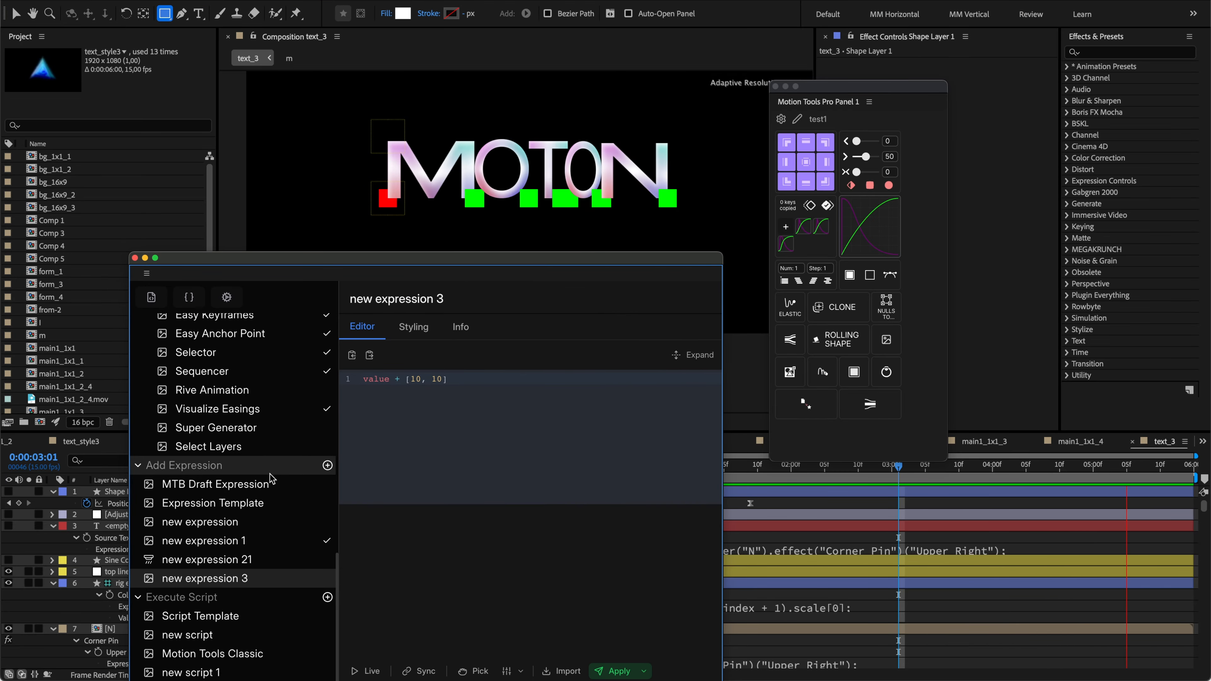
Run the Script Template script from the user library and dismiss its alert.
{"action": "scroll", "coordinate": [268, 479], "scroll_direction": "up", "scroll_amount": 10}
{"action": "scroll", "coordinate": [269, 479], "scroll_direction": "down", "scroll_amount": 10}
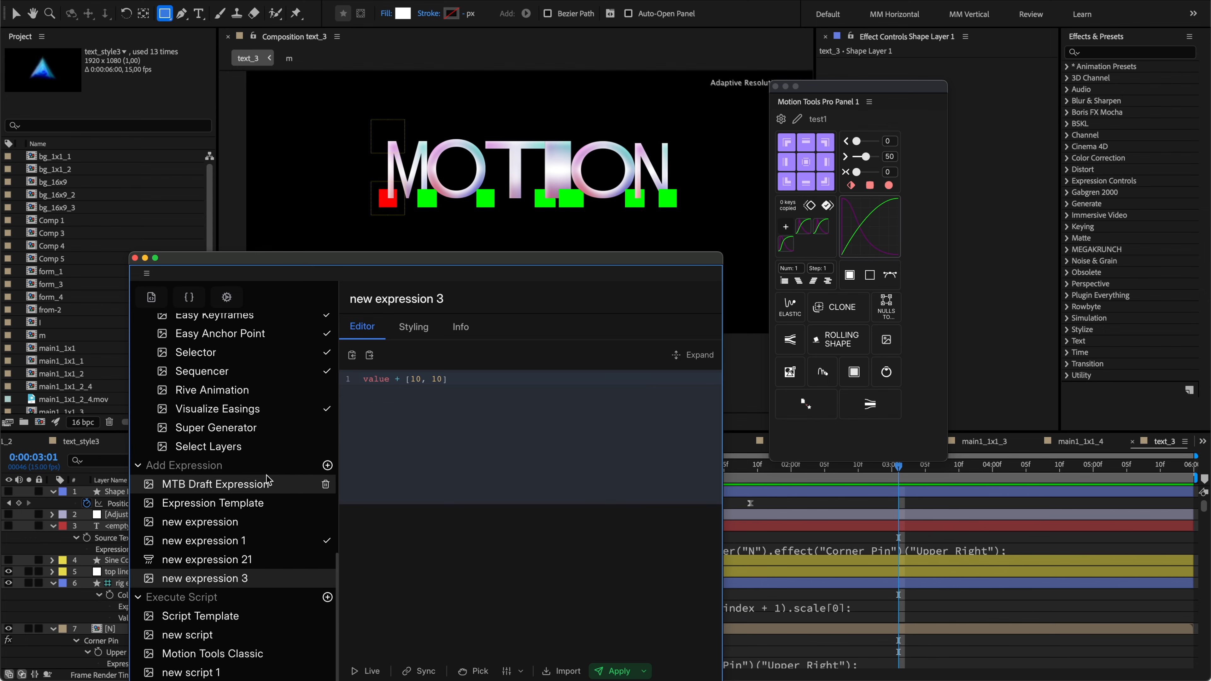
{"action": "left_click", "coordinate": [230, 616]}
{"action": "left_click", "coordinate": [225, 640]}
{"action": "left_click", "coordinate": [231, 620]}
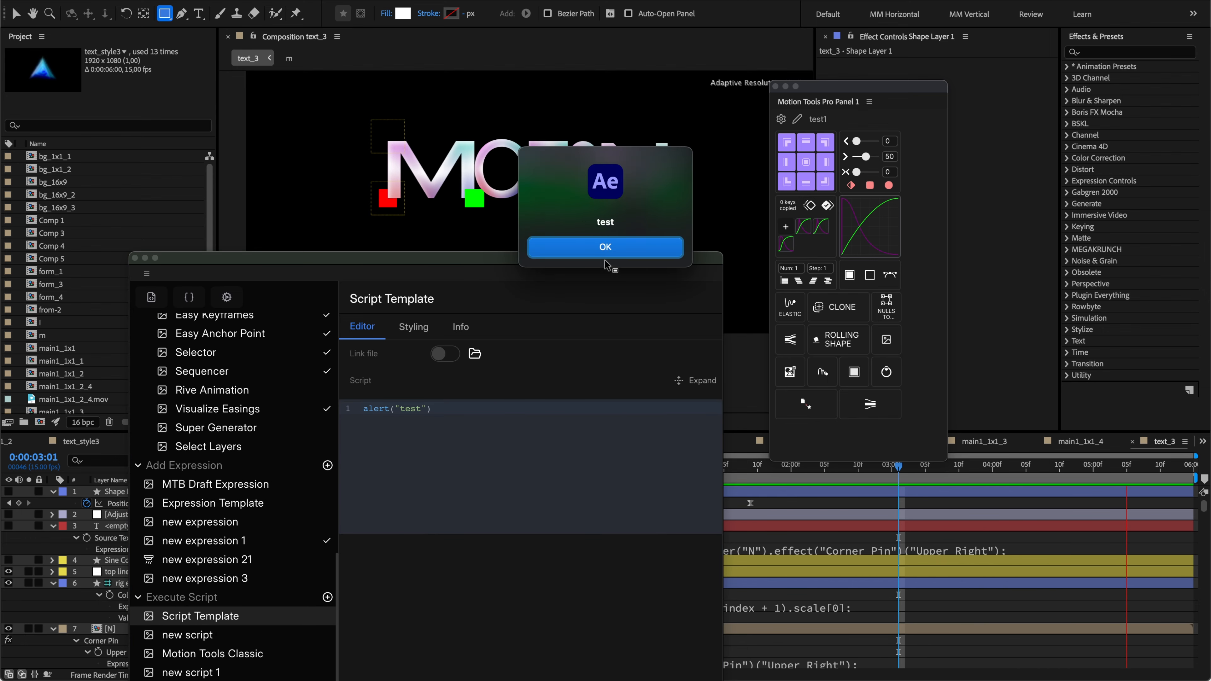
{"action": "left_click", "coordinate": [610, 252]}
{"action": "left_click_drag", "start_coordinate": [605, 258], "coordinate": [600, 255]}
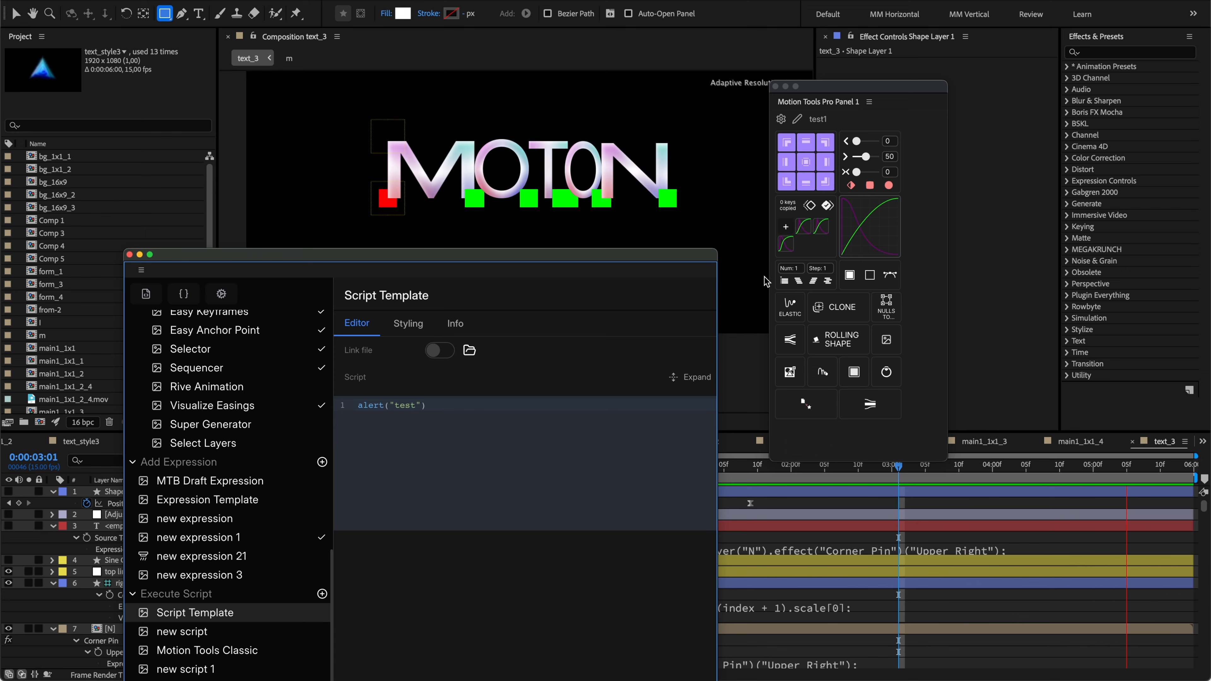
Make Shape Layer 1 visible, go to 0:00:01:06 and select both of its Position keyframes.
{"action": "left_click_drag", "start_coordinate": [692, 260], "coordinate": [703, 566]}
{"action": "left_click", "coordinate": [773, 508]}
{"action": "left_click", "coordinate": [8, 491]}
{"action": "left_click", "coordinate": [731, 468]}
{"action": "left_click", "coordinate": [751, 504]}
{"action": "left_click_drag", "start_coordinate": [783, 507], "coordinate": [671, 508]}
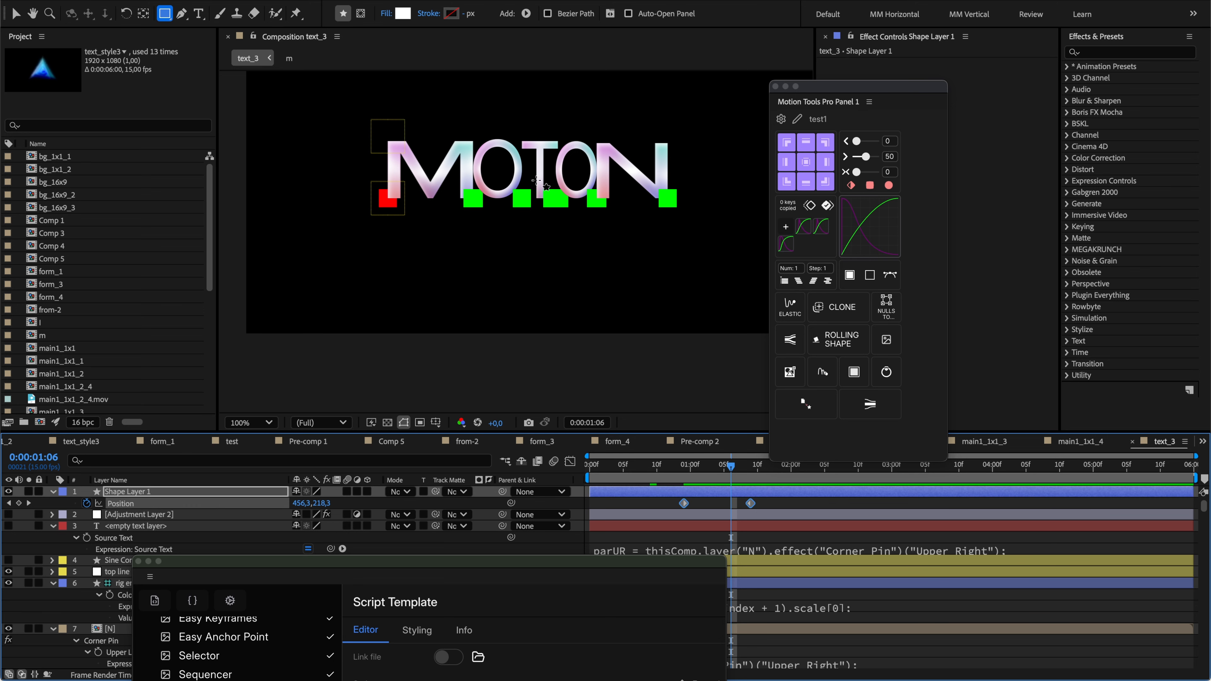
Try the centre, bottom, top, left and right anchor point presets on Shape Layer 1.
{"action": "scroll", "coordinate": [606, 371], "scroll_direction": "up", "scroll_amount": 5}
{"action": "left_click", "coordinate": [804, 165]}
{"action": "left_click", "coordinate": [806, 181]}
{"action": "left_click", "coordinate": [806, 163]}
{"action": "left_click", "coordinate": [806, 143]}
{"action": "left_click", "coordinate": [787, 162]}
{"action": "left_click", "coordinate": [806, 162]}
{"action": "left_click", "coordinate": [825, 163]}
Ease the selected Position keyframes with values 32 and 68, and restore them to linear.
{"action": "left_click_drag", "start_coordinate": [857, 141], "coordinate": [870, 156]}
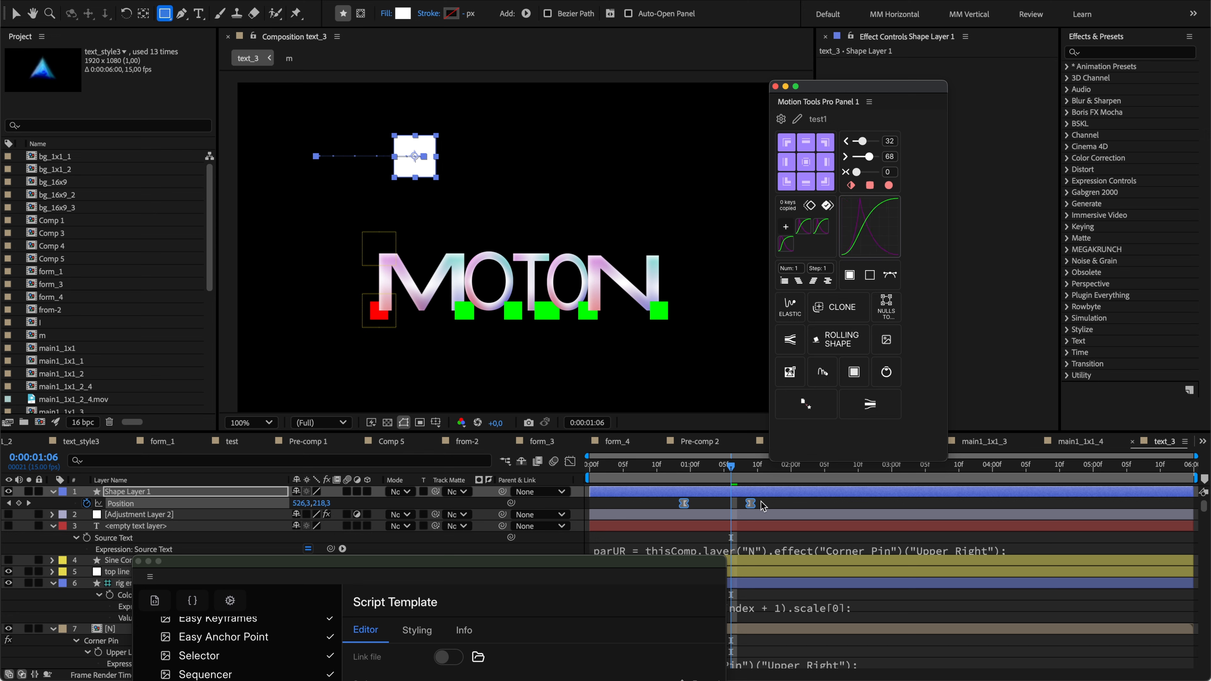
{"action": "left_click", "coordinate": [751, 503], "text": "super"}
Examine the expressions applied to the layers in the text_3 timeline.
{"action": "left_click_drag", "start_coordinate": [624, 562], "coordinate": [432, 515]}
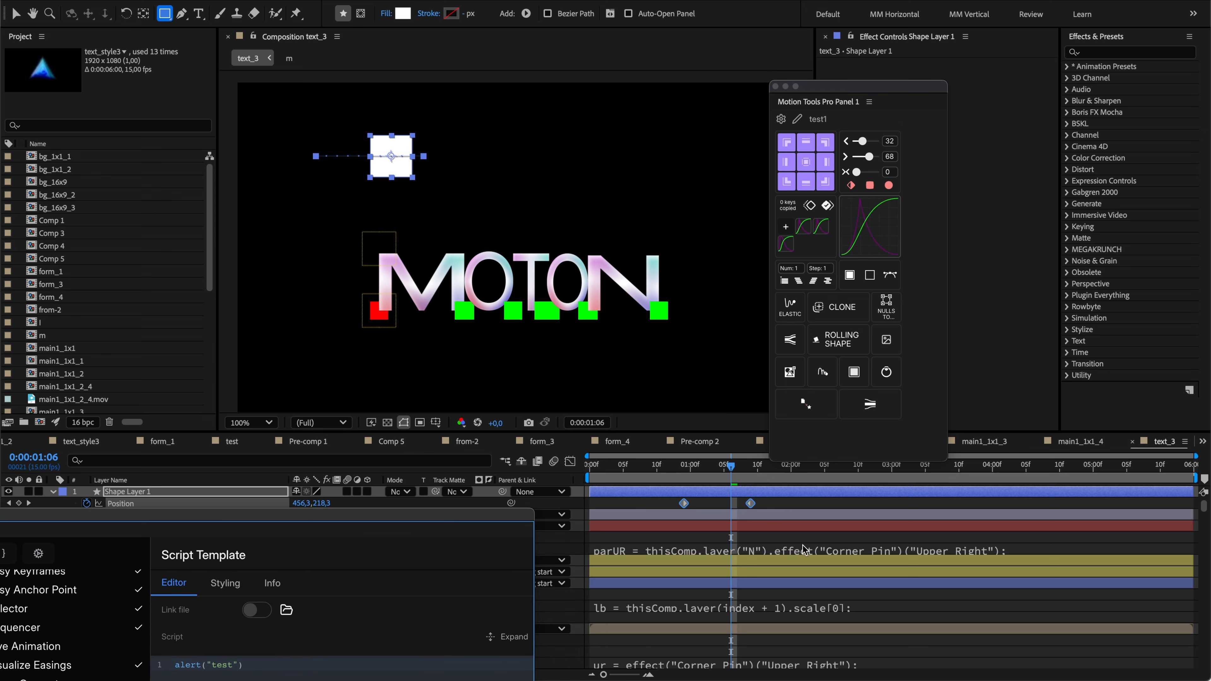
{"action": "left_click", "coordinate": [813, 540]}
{"action": "key", "text": "e"}
{"action": "key", "text": "e"}
{"action": "scroll", "coordinate": [841, 543], "scroll_direction": "down", "scroll_amount": 10}
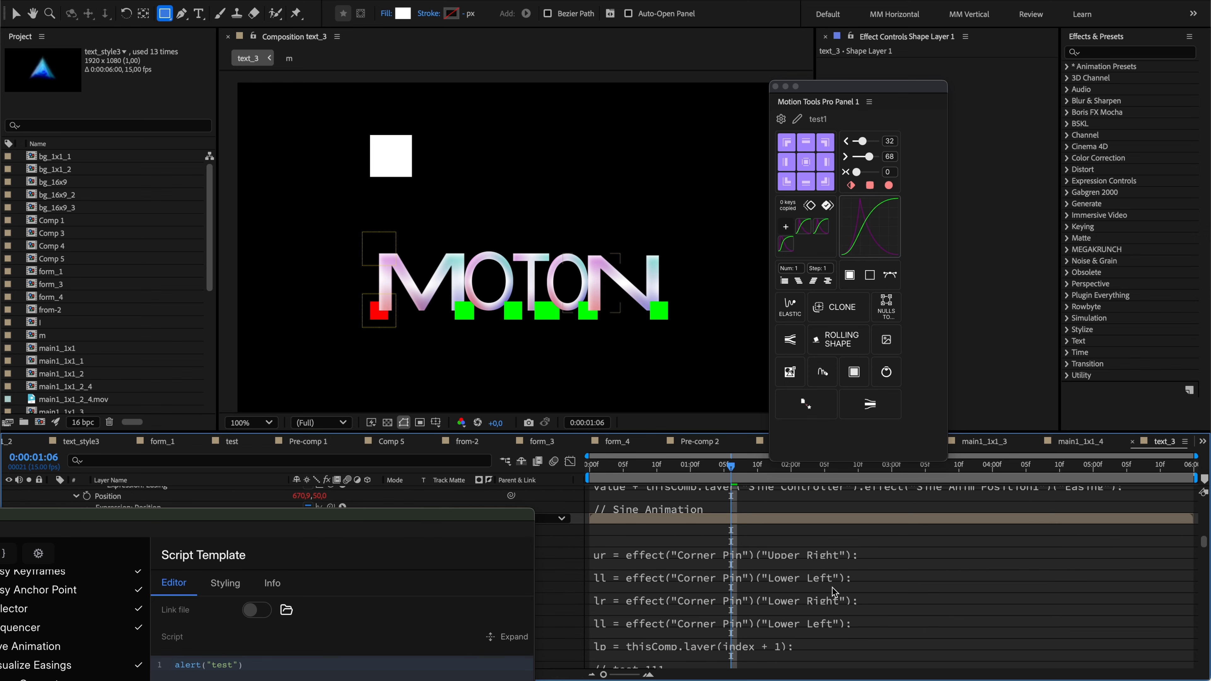
{"action": "scroll", "coordinate": [809, 573], "scroll_direction": "down", "scroll_amount": 3}
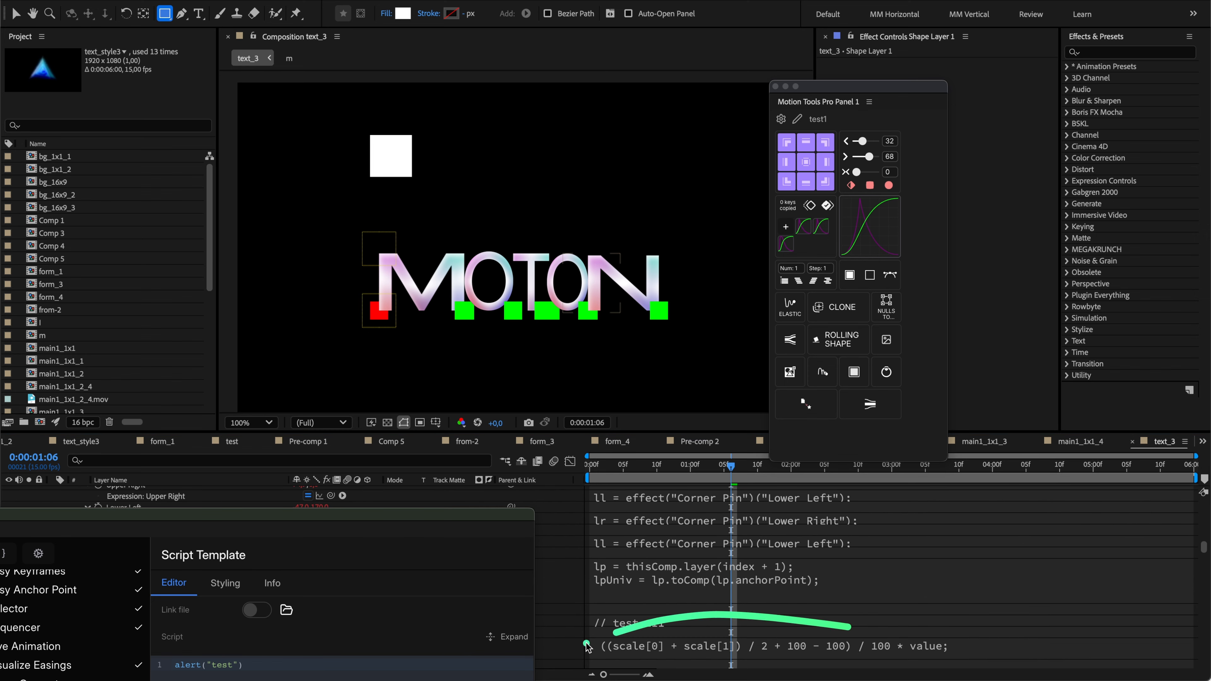
{"action": "scroll", "coordinate": [854, 601], "scroll_direction": "down", "scroll_amount": 2}
{"action": "scroll", "coordinate": [853, 601], "scroll_direction": "down", "scroll_amount": 1}
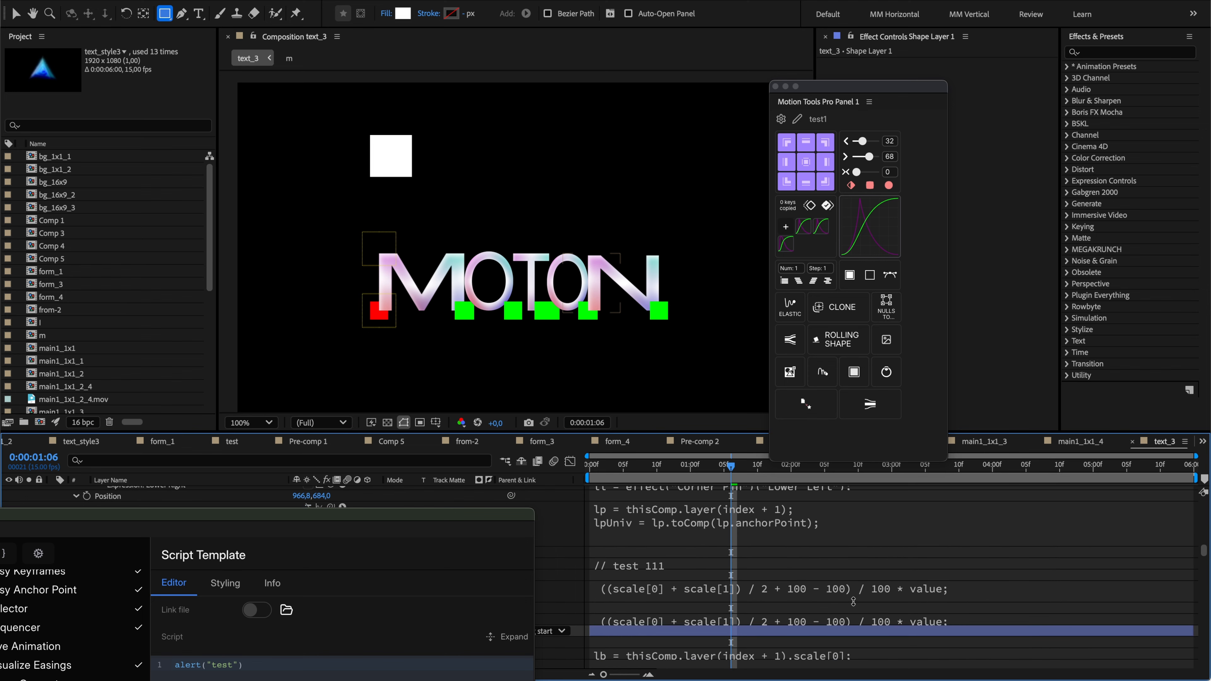
{"action": "scroll", "coordinate": [694, 528], "scroll_direction": "up", "scroll_amount": 10}
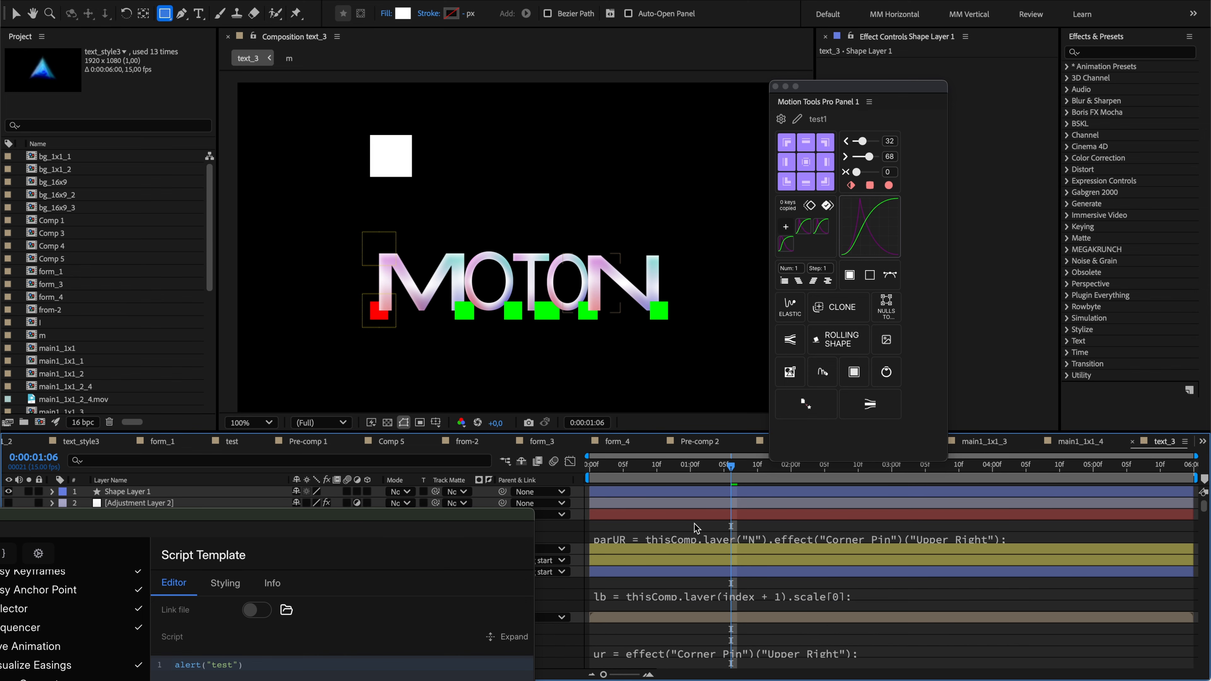
Select Shape Layer 1's Position property and apply the Elastic tool to it.
{"action": "key", "text": "v"}
{"action": "left_click", "coordinate": [392, 158]}
{"action": "key", "text": "p"}
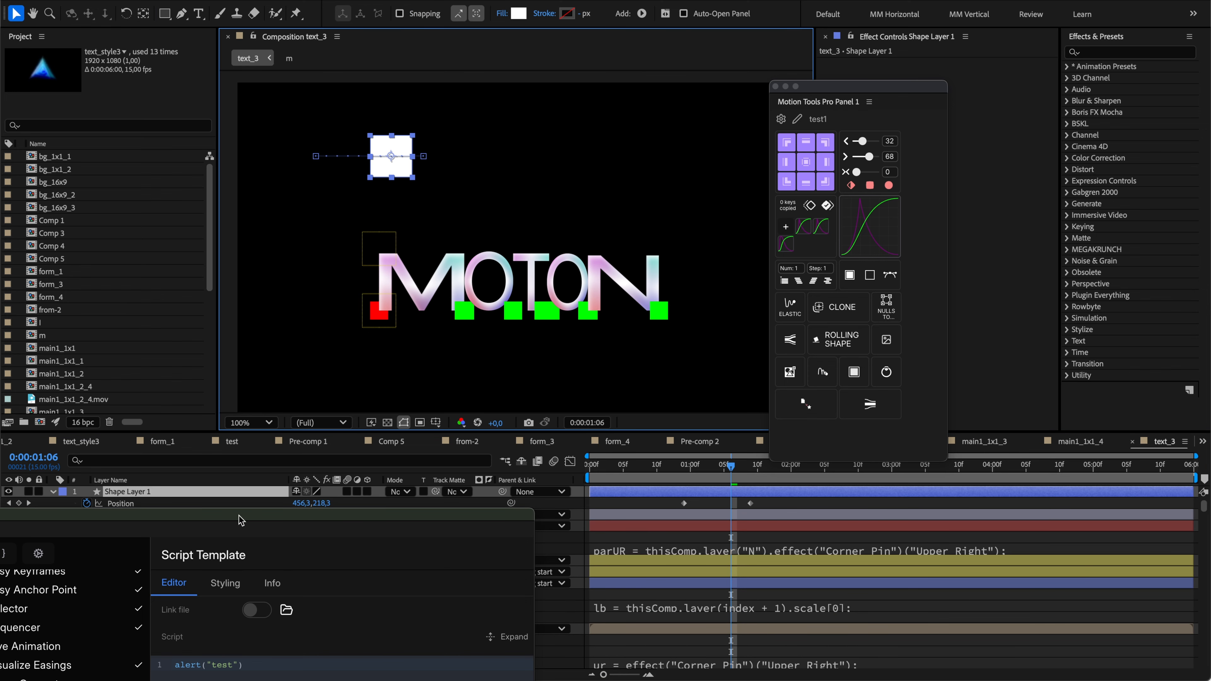
{"action": "left_click_drag", "start_coordinate": [239, 520], "coordinate": [433, 529]}
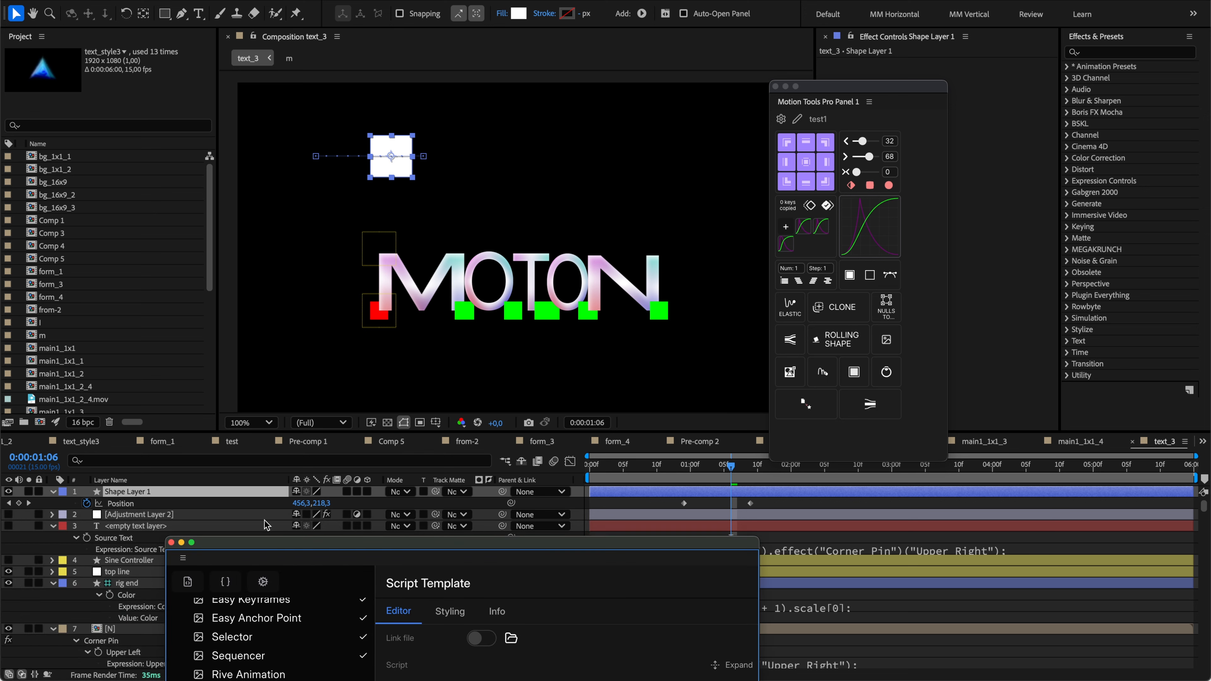
{"action": "left_click", "coordinate": [247, 506]}
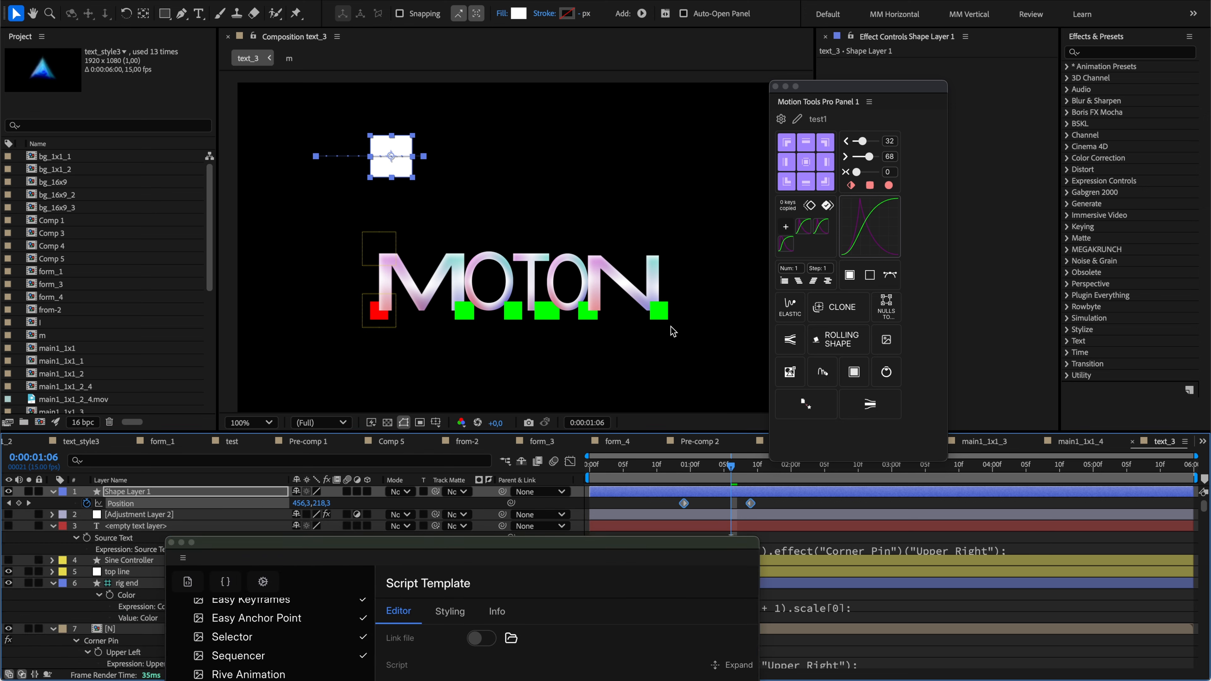
{"action": "left_click", "coordinate": [790, 307]}
Reveal the expression on Shape Layer 1's Position and enlarge its code area to read it.
{"action": "left_click_drag", "start_coordinate": [564, 563], "coordinate": [388, 574]}
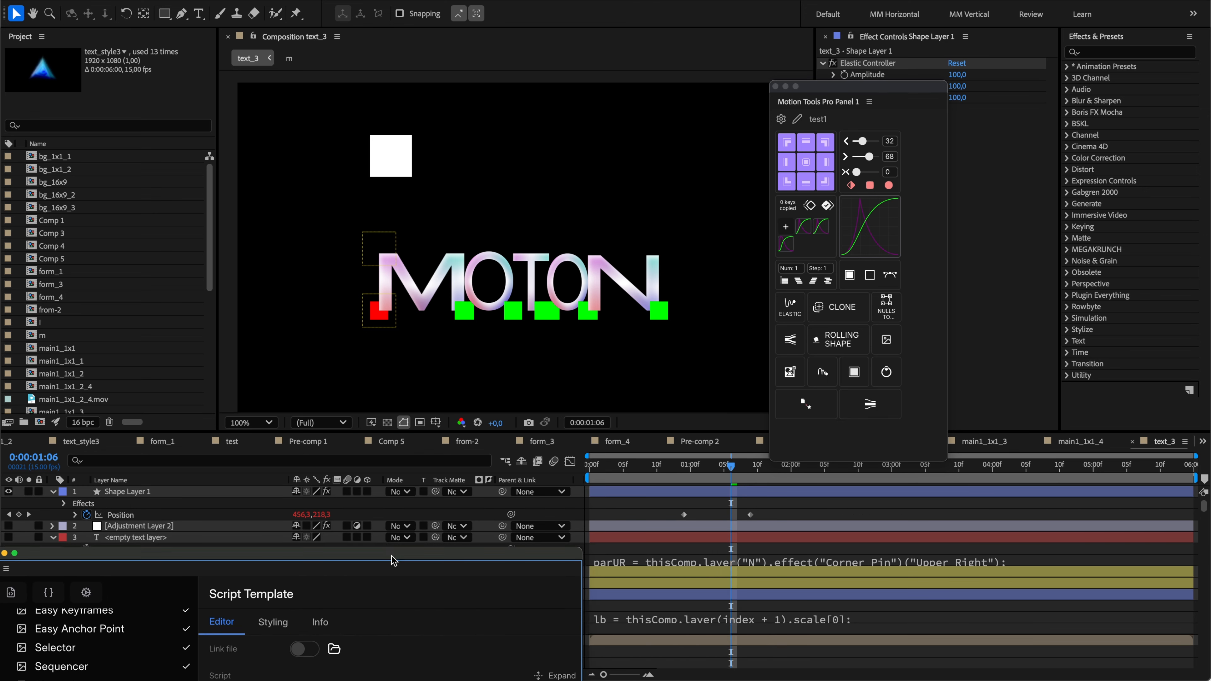
{"action": "left_click", "coordinate": [74, 515]}
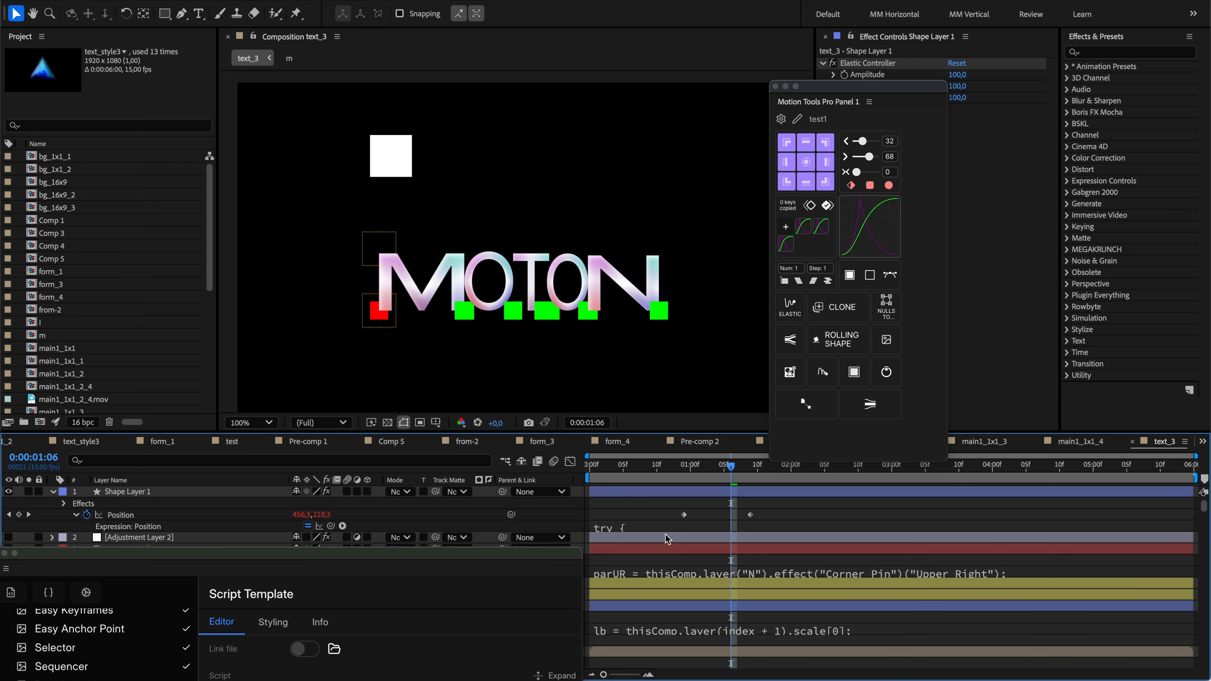
{"action": "left_click_drag", "start_coordinate": [669, 547], "coordinate": [658, 599]}
{"action": "left_click", "coordinate": [699, 566]}
{"action": "scroll", "coordinate": [768, 554], "scroll_direction": "down", "scroll_amount": 5}
{"action": "scroll", "coordinate": [766, 554], "scroll_direction": "up", "scroll_amount": 5}
{"action": "left_click", "coordinate": [525, 533]}
Preview Shape Layer 1's elastic motion from 0:00:01:00 and scrub to 0:00:01:12.
{"action": "left_click", "coordinate": [691, 466]}
{"action": "key", "text": "space"}
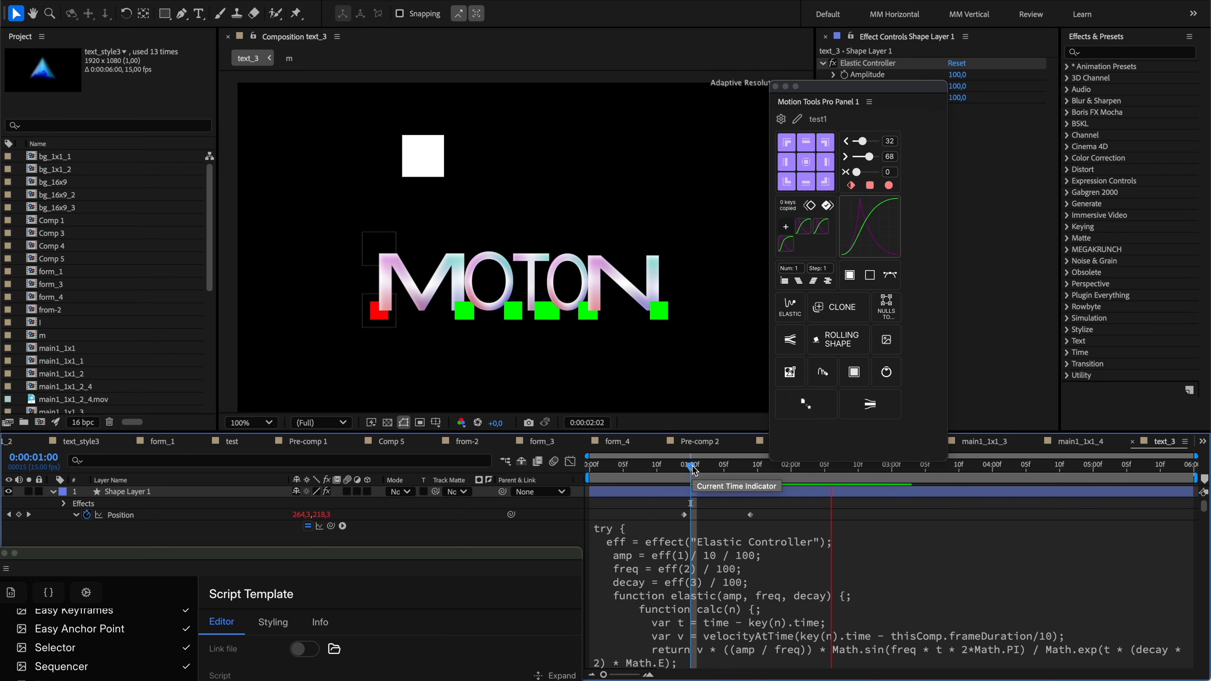
{"action": "left_click", "coordinate": [738, 467]}
{"action": "left_click_drag", "start_coordinate": [738, 469], "coordinate": [771, 470]}
{"action": "left_click", "coordinate": [214, 493]}
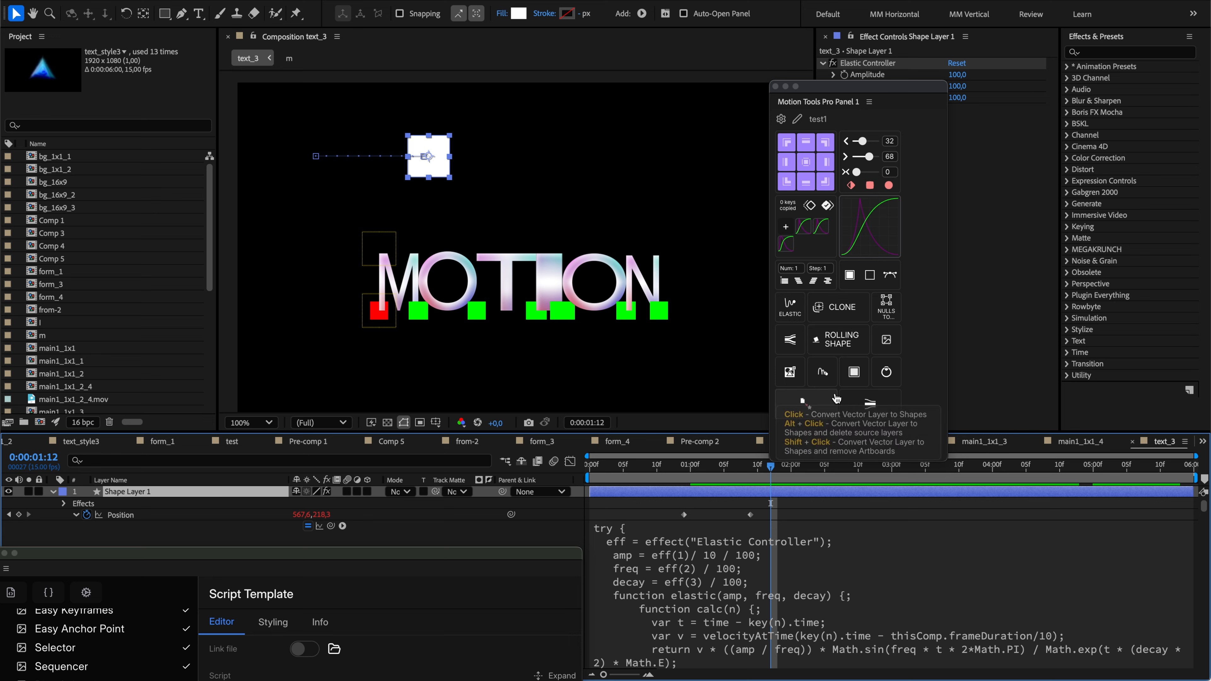
{"action": "key", "text": "space"}
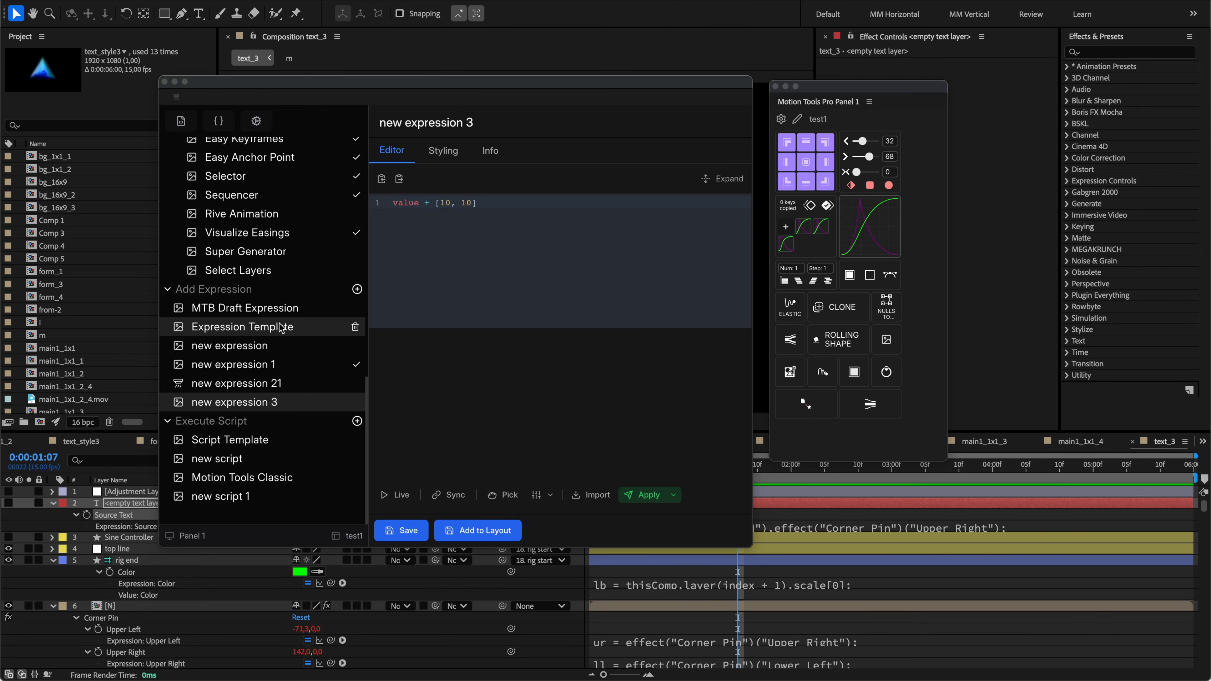
Add a new user script and open its code and info settings.
{"action": "left_click", "coordinate": [357, 422]}
{"action": "scroll", "coordinate": [257, 512], "scroll_direction": "down", "scroll_amount": 1}
{"action": "left_click", "coordinate": [247, 498]}
{"action": "left_click", "coordinate": [465, 292]}
{"action": "left_click", "coordinate": [490, 151]}
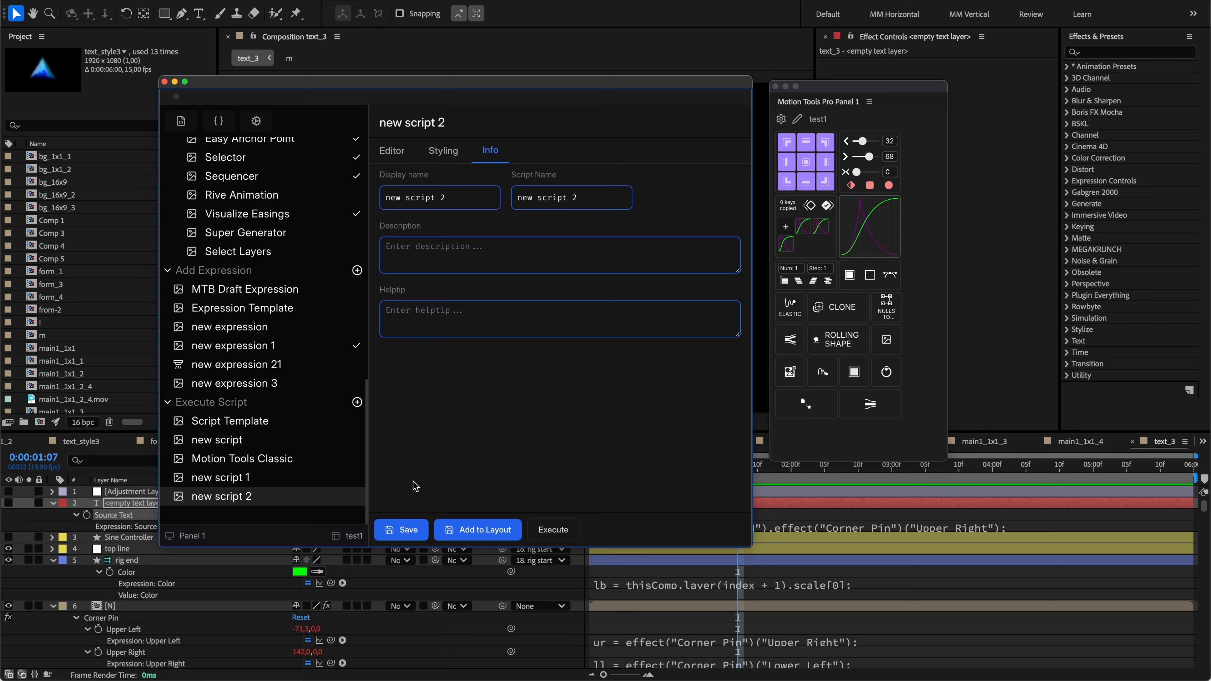
Execute the alert("test") code of new script 2 and dismiss the alert.
{"action": "left_click", "coordinate": [392, 150]}
{"action": "left_click", "coordinate": [543, 529]}
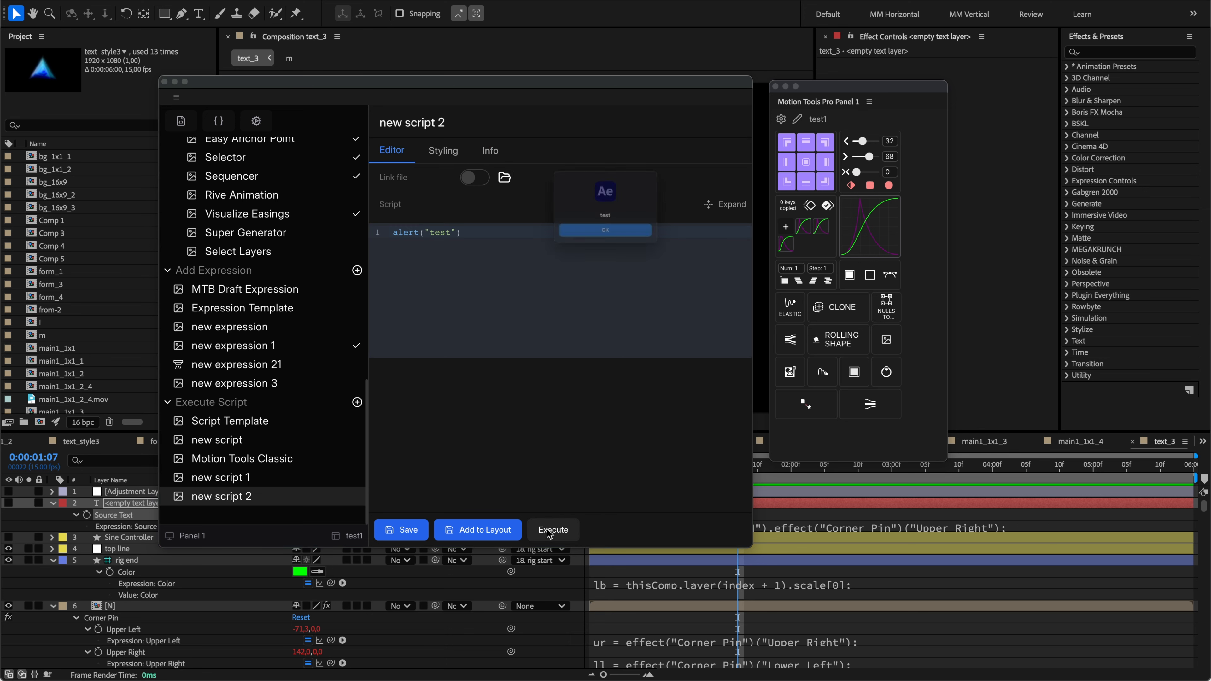
{"action": "left_click", "coordinate": [615, 252]}
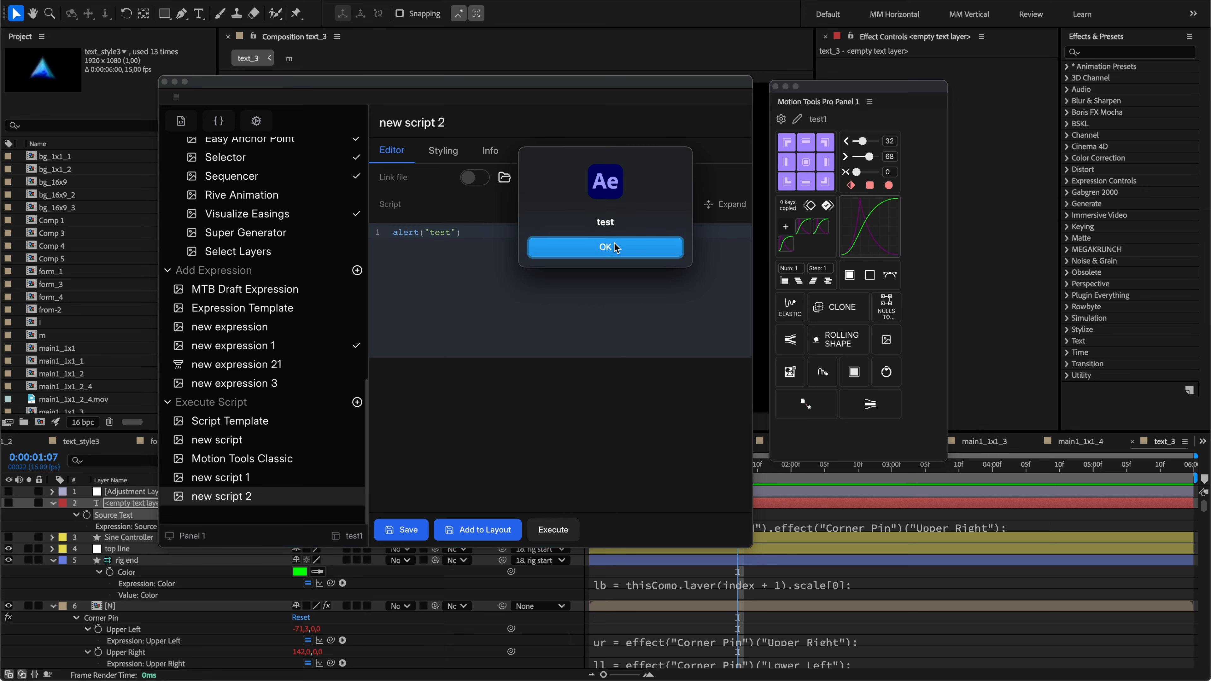
Add a new user expression and enter value as its code.
{"action": "left_click", "coordinate": [357, 270]}
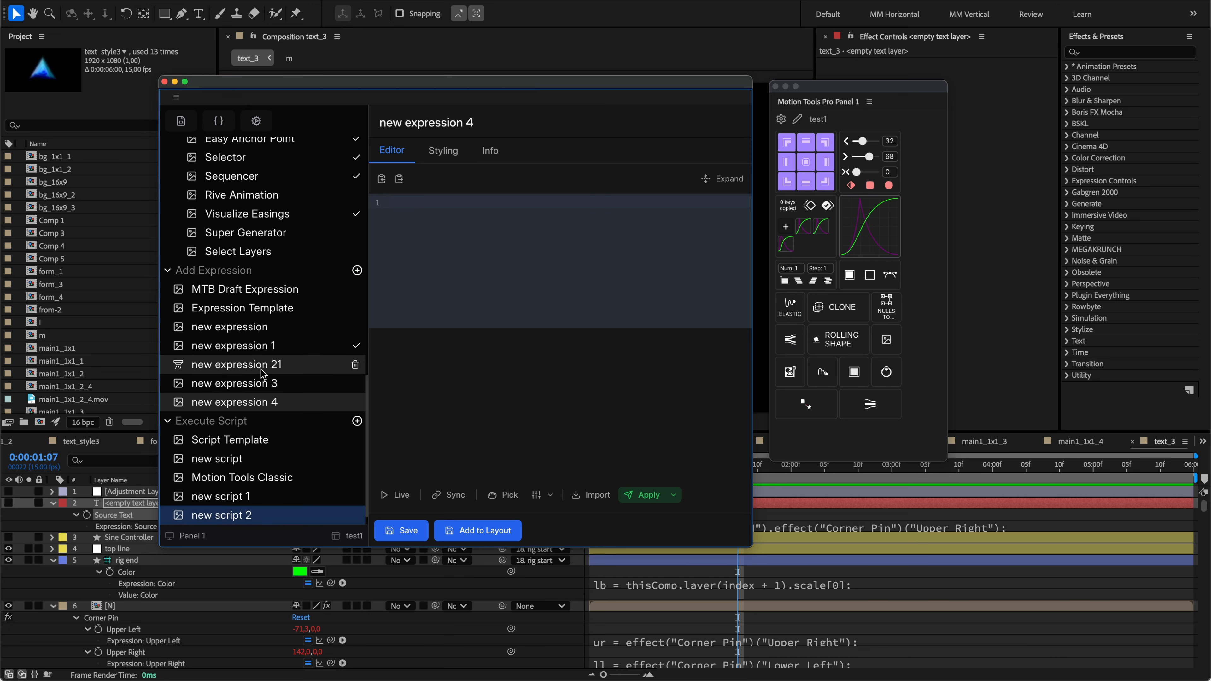
{"action": "left_click", "coordinate": [439, 266]}
{"action": "type", "text": "value"}
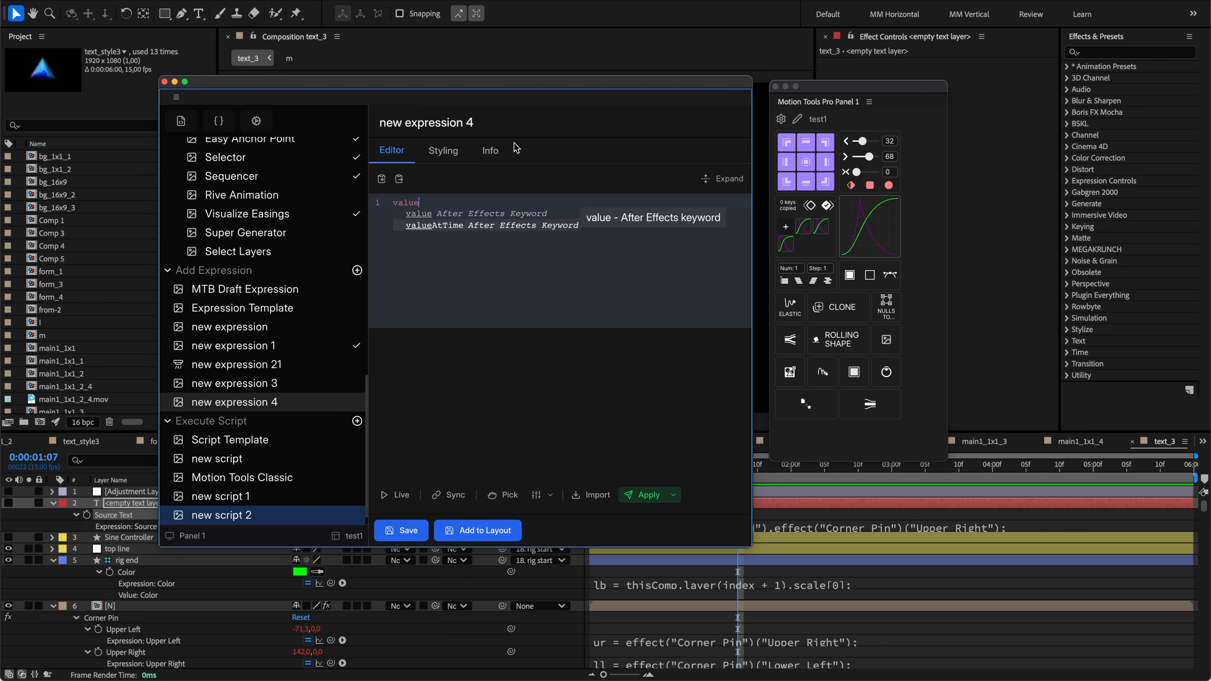
Check the info settings of new expression 4, return to its code and apply the expression.
{"action": "left_click", "coordinate": [490, 151]}
{"action": "left_click", "coordinate": [392, 150]}
{"action": "left_click", "coordinate": [290, 523]}
{"action": "left_click", "coordinate": [630, 498]}
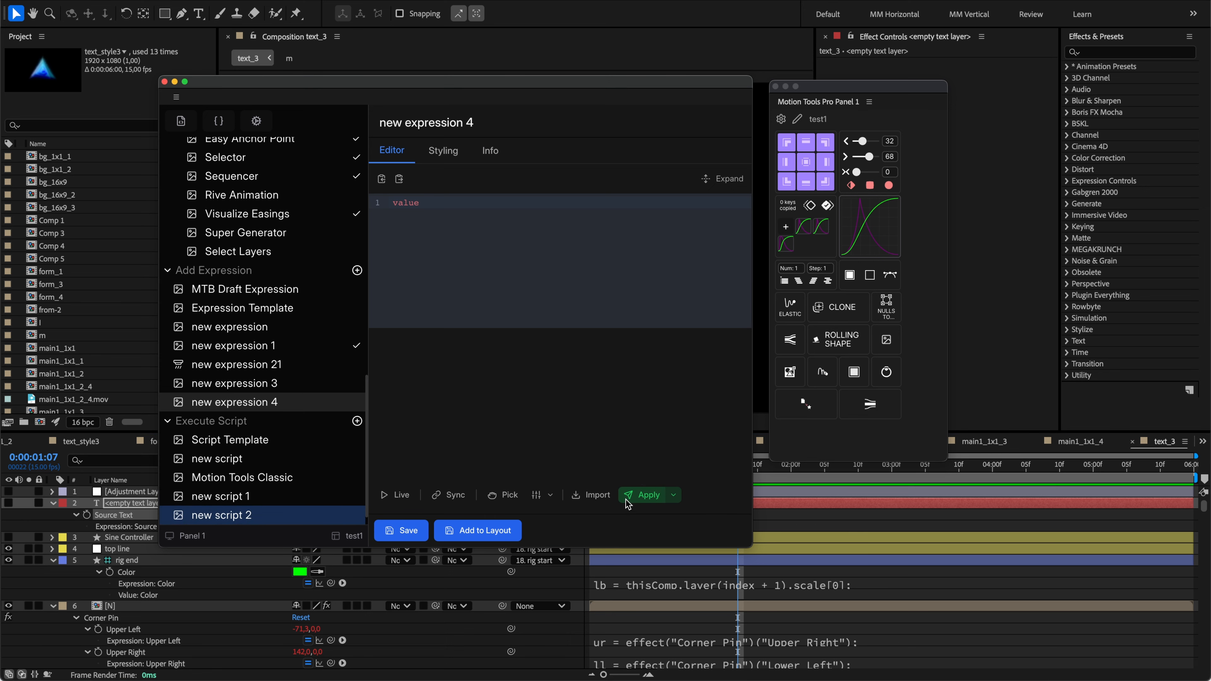
{"action": "left_click_drag", "start_coordinate": [604, 86], "coordinate": [493, 9]}
{"action": "mouse_move", "coordinate": [631, 514]}
{"action": "left_mouse_down"}
{"action": "mouse_move", "coordinate": [620, 548]}
{"action": "mouse_move", "coordinate": [628, 516]}
{"action": "left_mouse_up"}
{"action": "left_click_drag", "start_coordinate": [483, 11], "coordinate": [593, 86]}
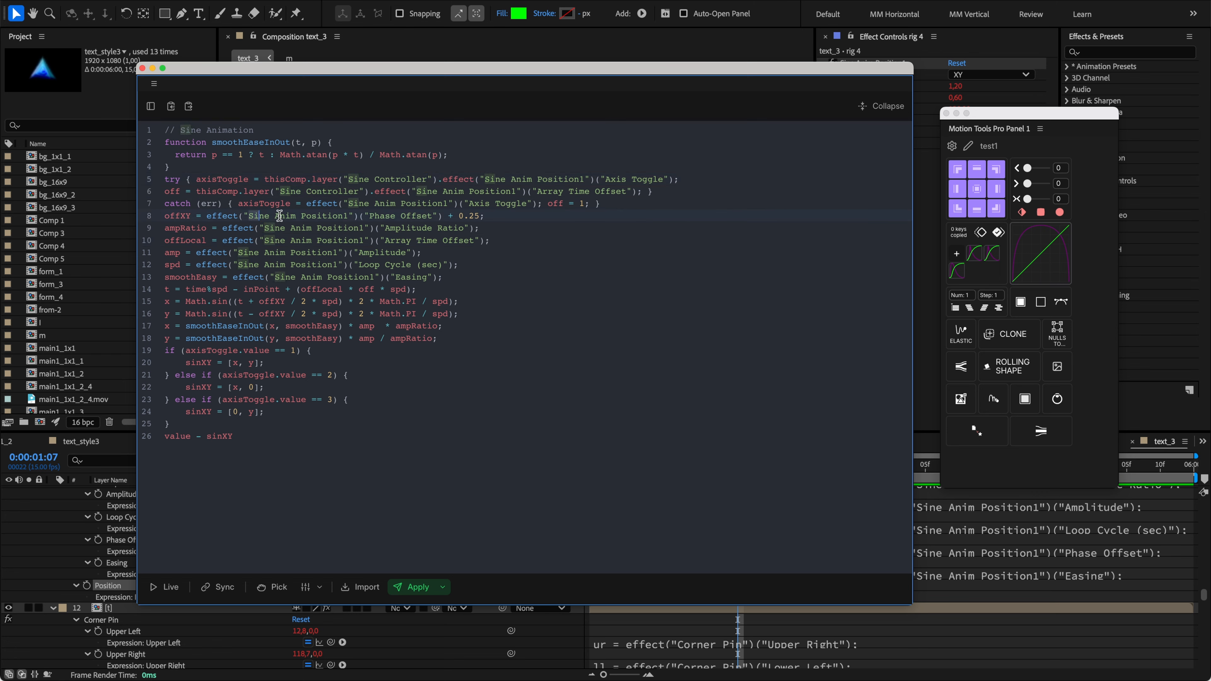
Highlight the effect name Sine Anim Position1 and the repeated word effect in the Sine Animation code.
{"action": "left_click_drag", "start_coordinate": [248, 215], "coordinate": [333, 216]}
{"action": "left_click", "coordinate": [308, 289]}
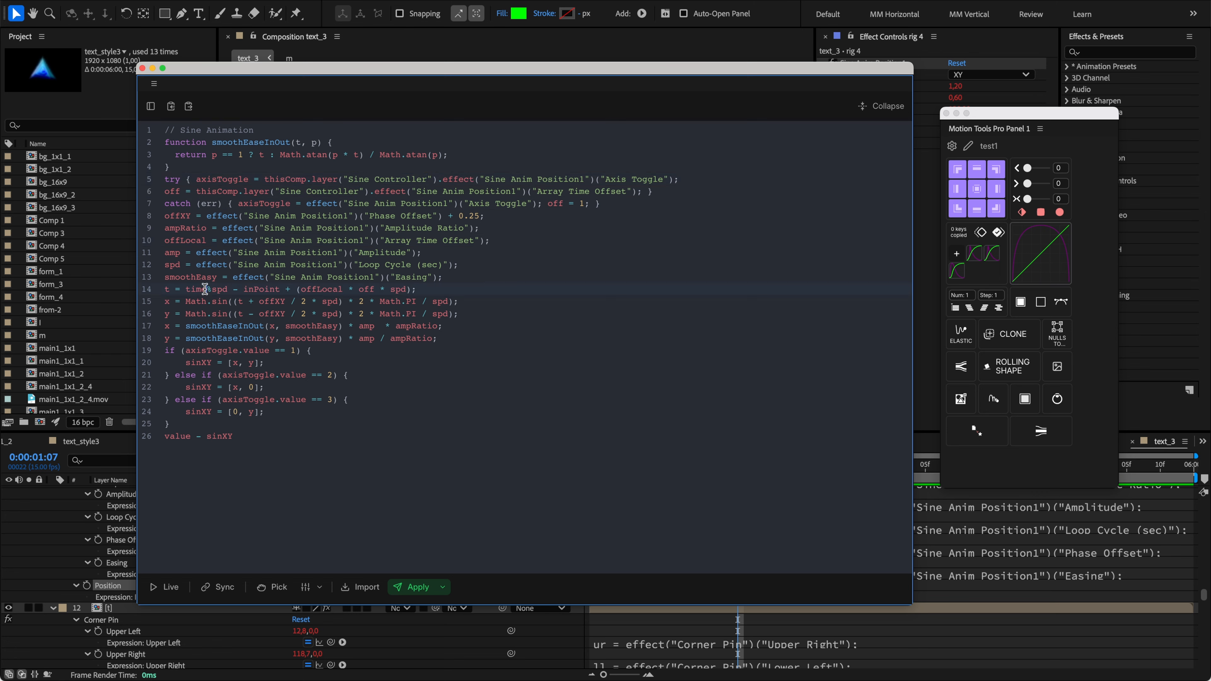
{"action": "double_click", "coordinate": [225, 326]}
{"action": "double_click", "coordinate": [225, 241]}
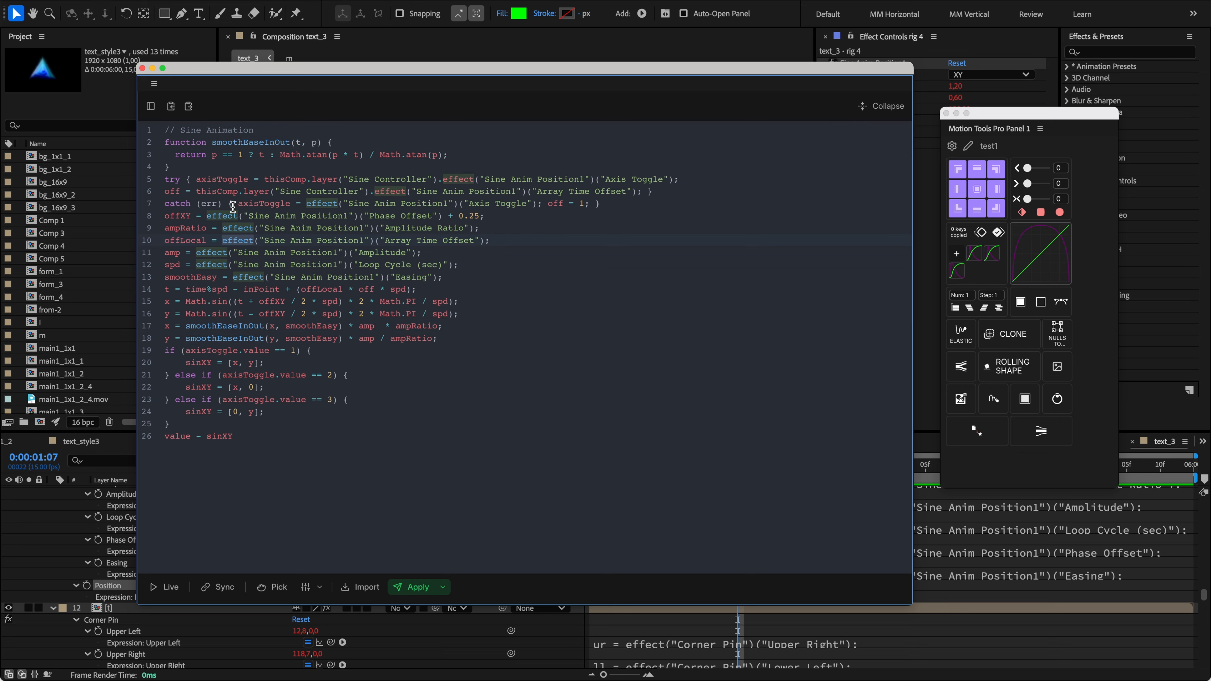
{"action": "left_click", "coordinate": [224, 216]}
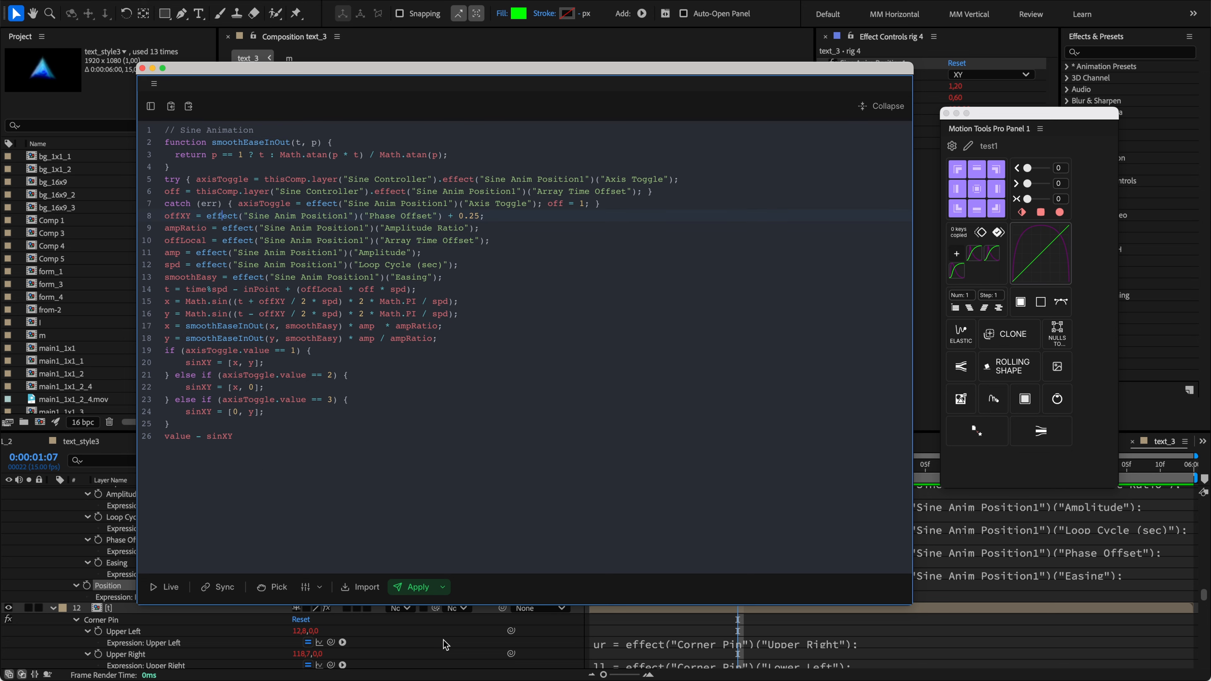
Enlarge the Position expression field in the timeline and look through its Sine Animation code.
{"action": "left_click_drag", "start_coordinate": [942, 601], "coordinate": [949, 670]}
{"action": "left_click", "coordinate": [952, 625]}
{"action": "scroll", "coordinate": [1019, 633], "scroll_direction": "down", "scroll_amount": 3}
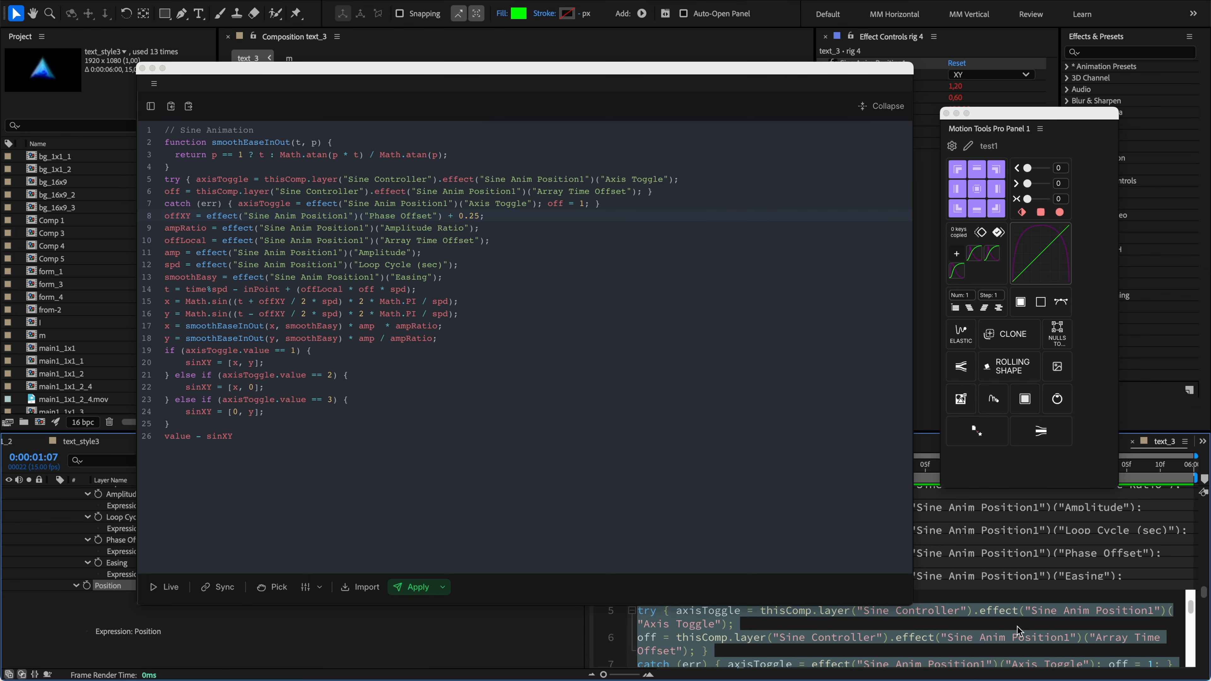
{"action": "scroll", "coordinate": [1017, 627], "scroll_direction": "up", "scroll_amount": 2}
{"action": "left_click", "coordinate": [1010, 625]}
{"action": "left_click", "coordinate": [572, 612]}
Select every occurrence of effect on lines 7 to 13 of the Sine Animation code and place a cursor before each.
{"action": "left_click", "coordinate": [432, 227]}
{"action": "left_click", "coordinate": [323, 218]}
{"action": "double_click", "coordinate": [321, 204]}
{"action": "key", "text": "super+d"}
{"action": "key", "text": "super+d"}
{"action": "key", "text": "super+d"}
{"action": "key", "text": "super+d"}
{"action": "key", "text": "super+d"}
{"action": "key", "text": "super+d"}
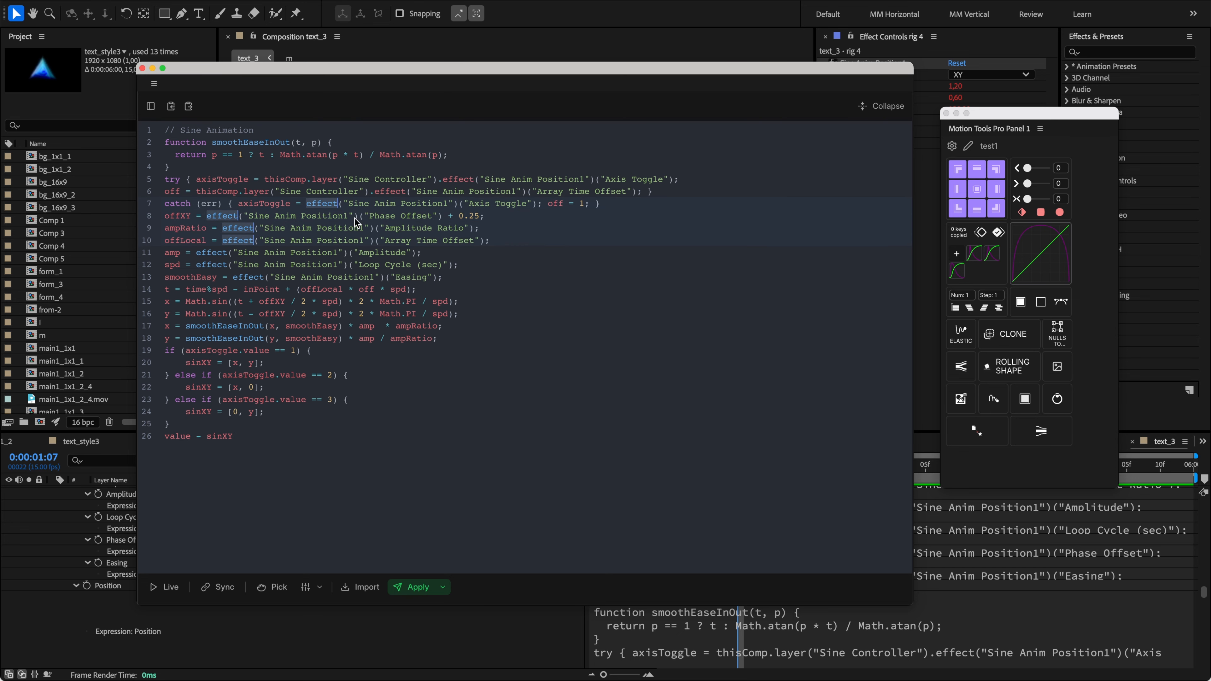
{"action": "key", "text": "Left"}
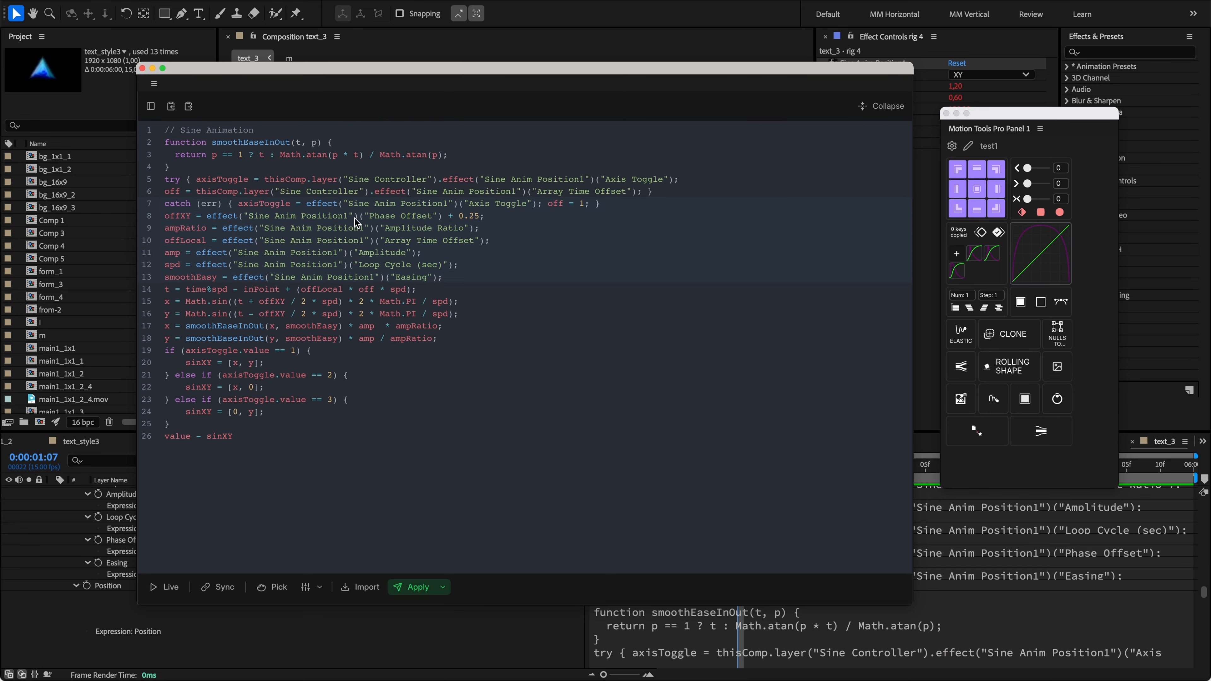
Insert thisComp.thisLayer. before each effect on lines 7 to 13 and browse the property suggestions for completing it.
{"action": "type", "text": "thisComp"}
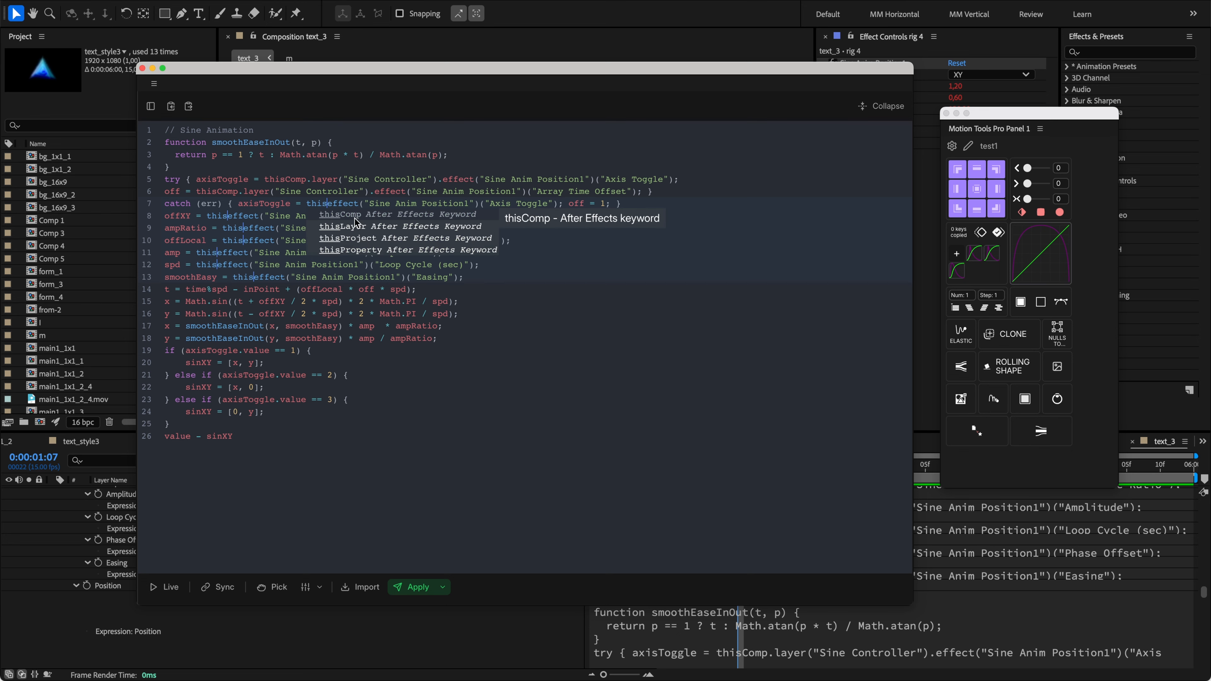
{"action": "type", "text": "."}
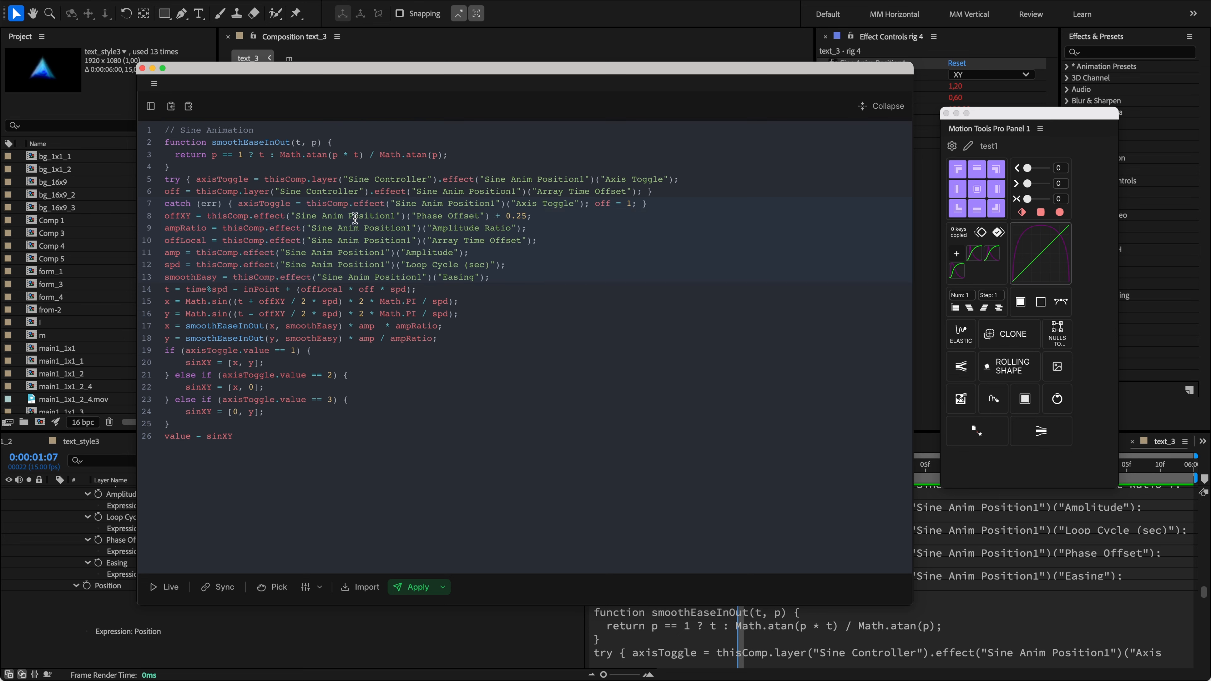
{"action": "type", "text": "thisLayer."}
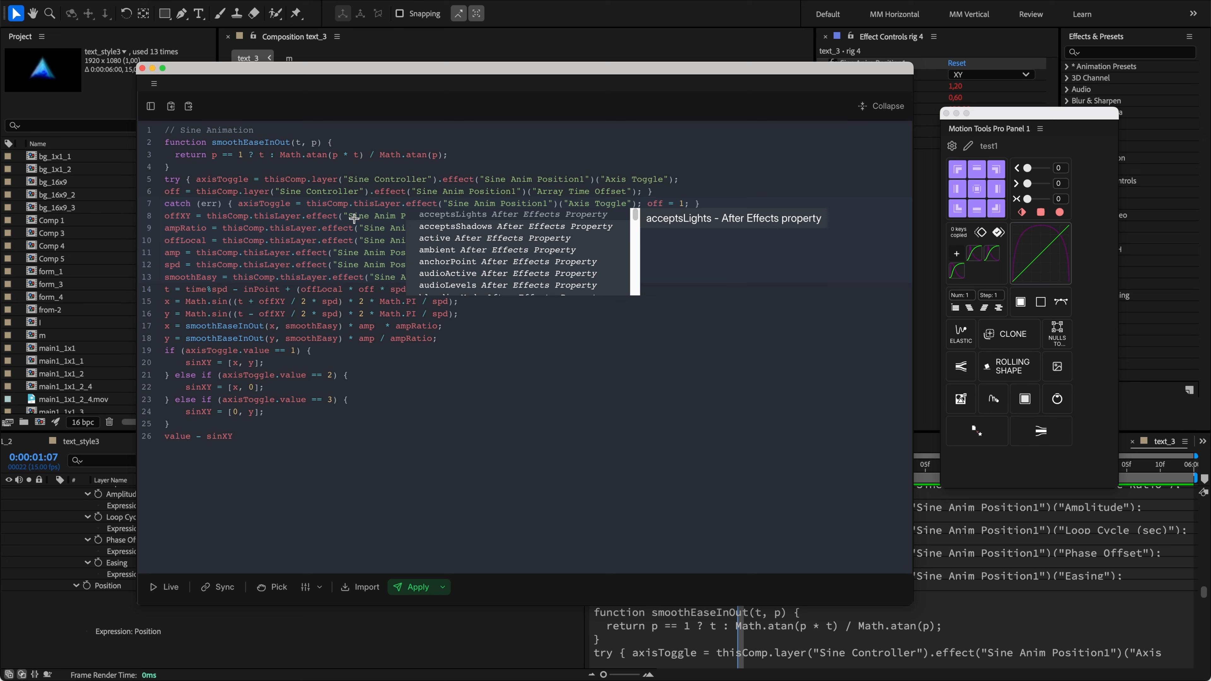
{"action": "key", "text": "Down"}
{"action": "key", "text": "Down"}
{"action": "key", "text": "Down"}
{"action": "key", "text": "Down"}
{"action": "key", "text": "Down"}
{"action": "key", "text": "Down"}
Remove the inserted thisComp.thisLayer. prefix from lines 7 to 13 of the Sine Animation code.
{"action": "key", "text": "super+z"}
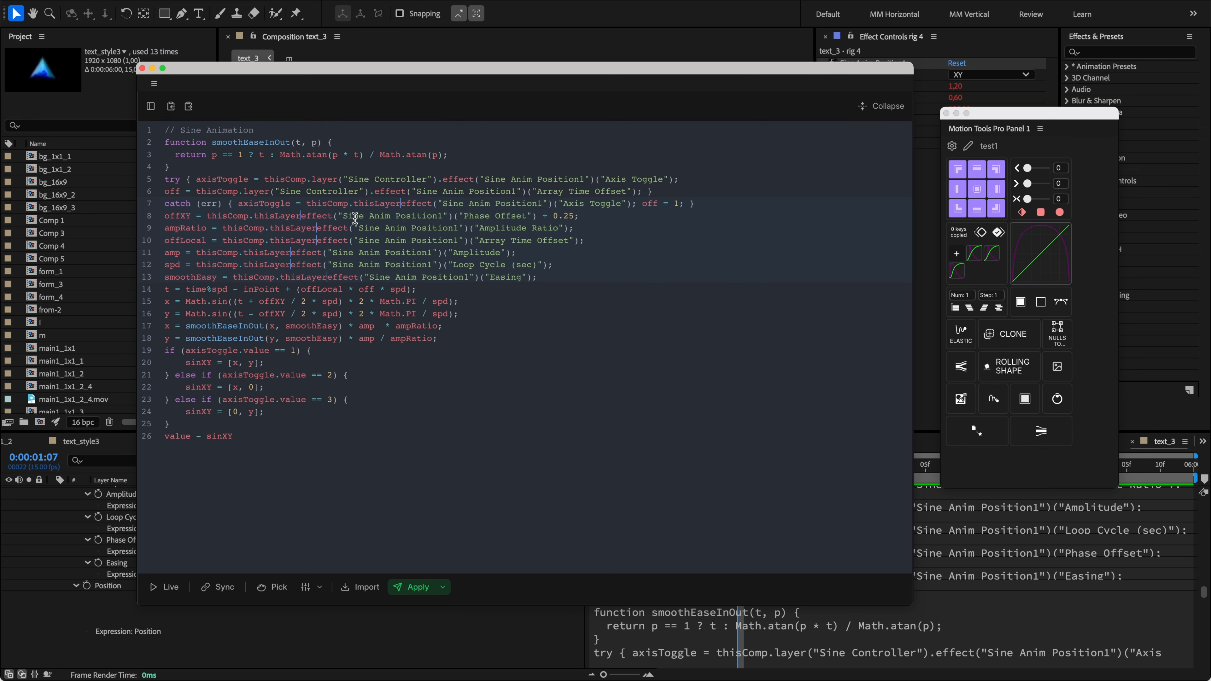
{"action": "key", "text": "BackSpace"}
{"action": "key", "text": "alt+BackSpace"}
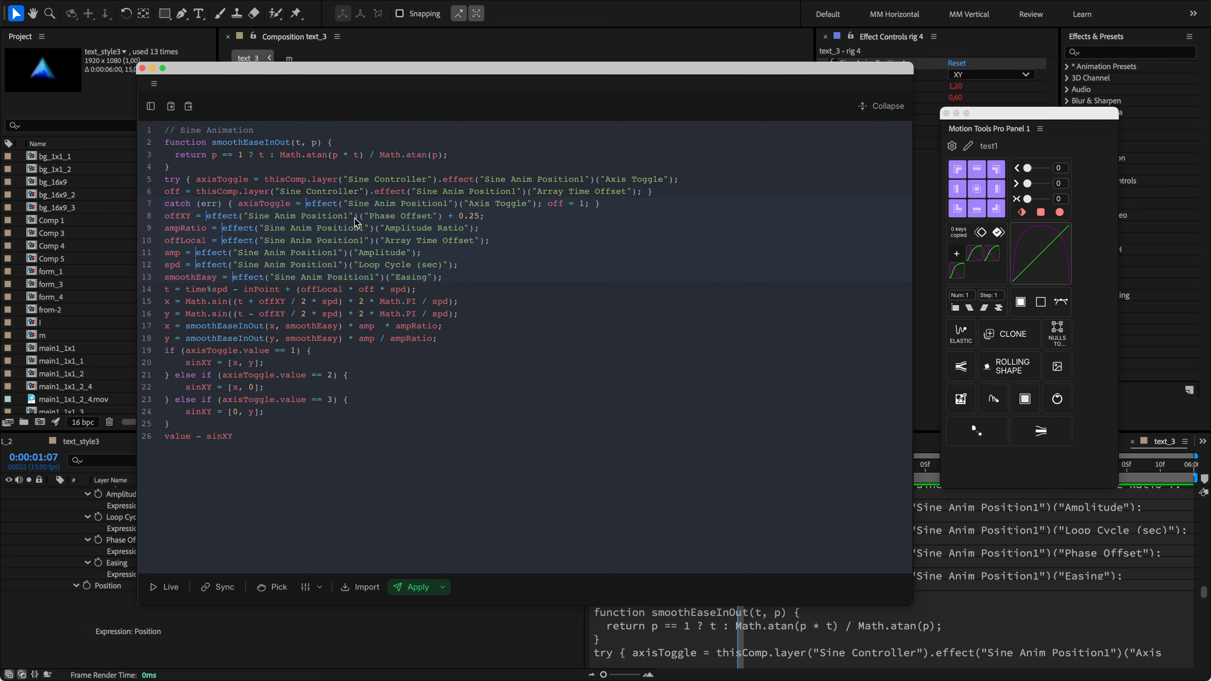
Find every occurrence of effect in the Sine Animation code and replace them all with effectTest.
{"action": "key", "text": "super+f"}
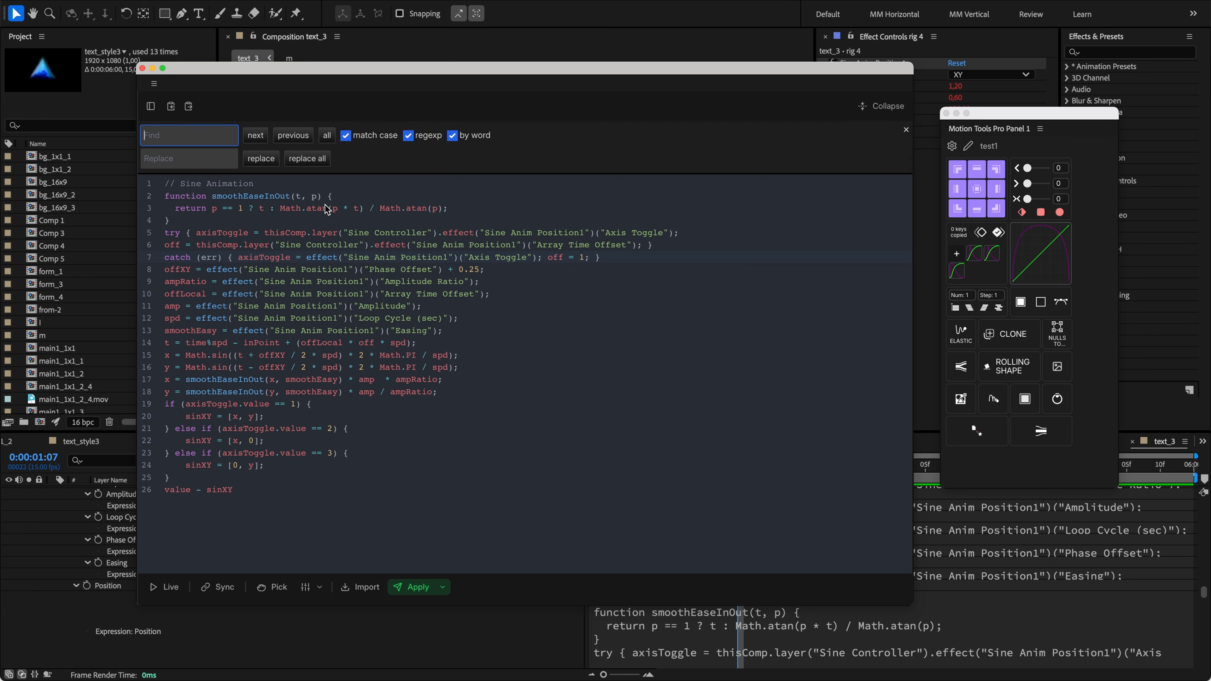
{"action": "double_click", "coordinate": [319, 255]}
{"action": "key", "text": "super+c"}
{"action": "left_click", "coordinate": [194, 134]}
{"action": "key", "text": "super+v"}
{"action": "left_click", "coordinate": [189, 156]}
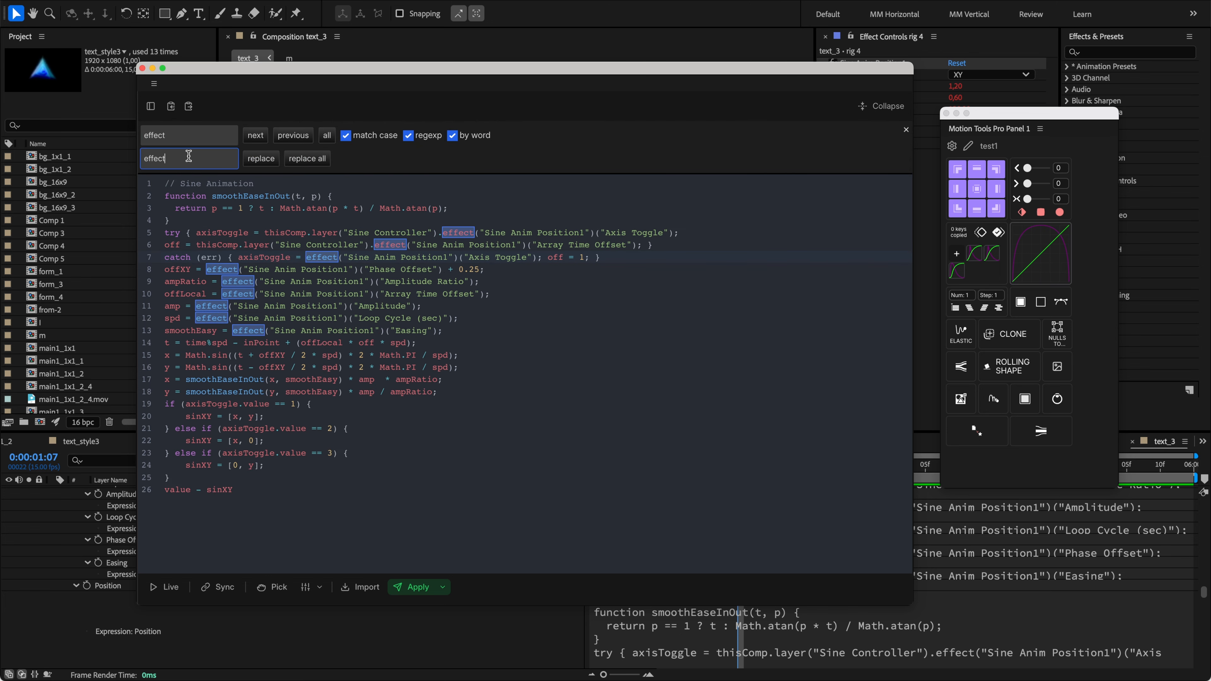
{"action": "type", "text": "effectTest"}
{"action": "left_click", "coordinate": [318, 158]}
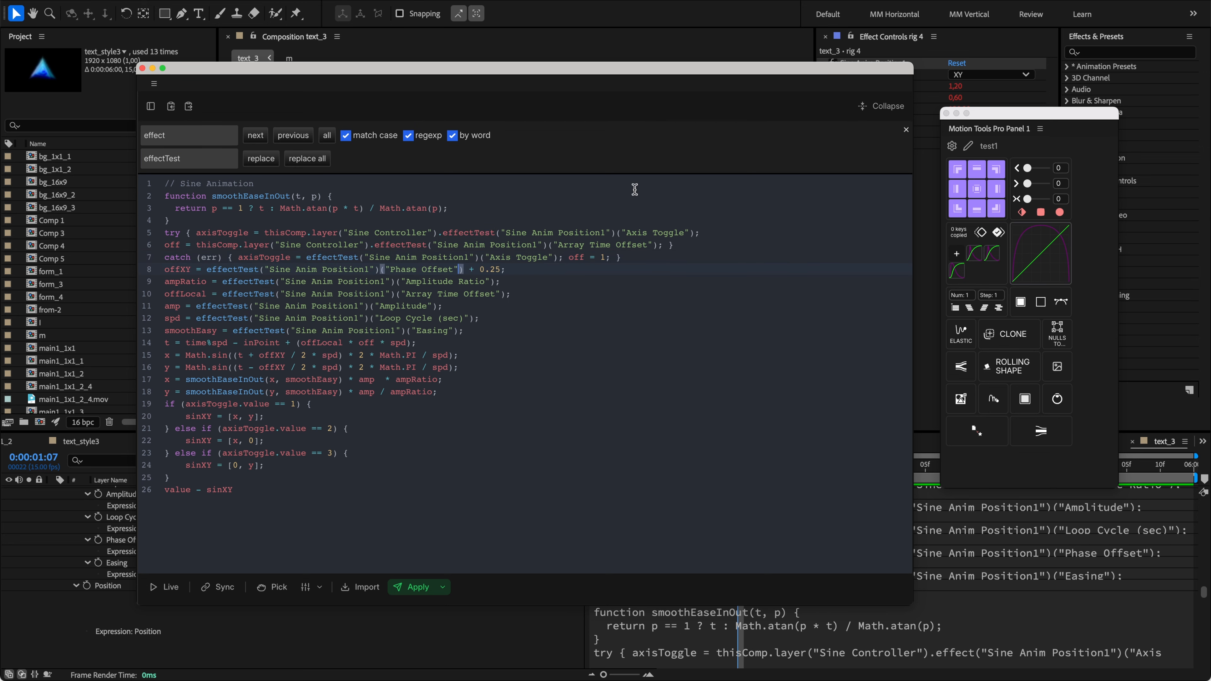
Close the find and replace bar and switch the code editor between its collapsed and expanded views.
{"action": "left_click", "coordinate": [892, 107]}
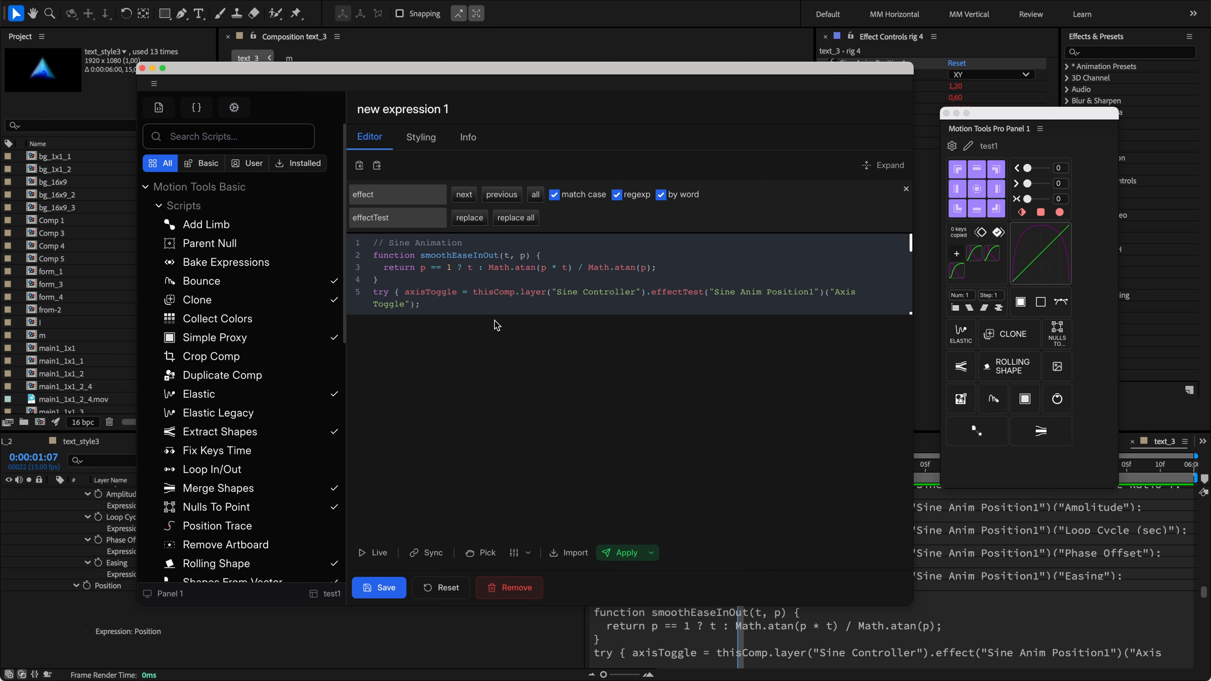
{"action": "left_click", "coordinate": [905, 189]}
{"action": "left_click", "coordinate": [884, 167]}
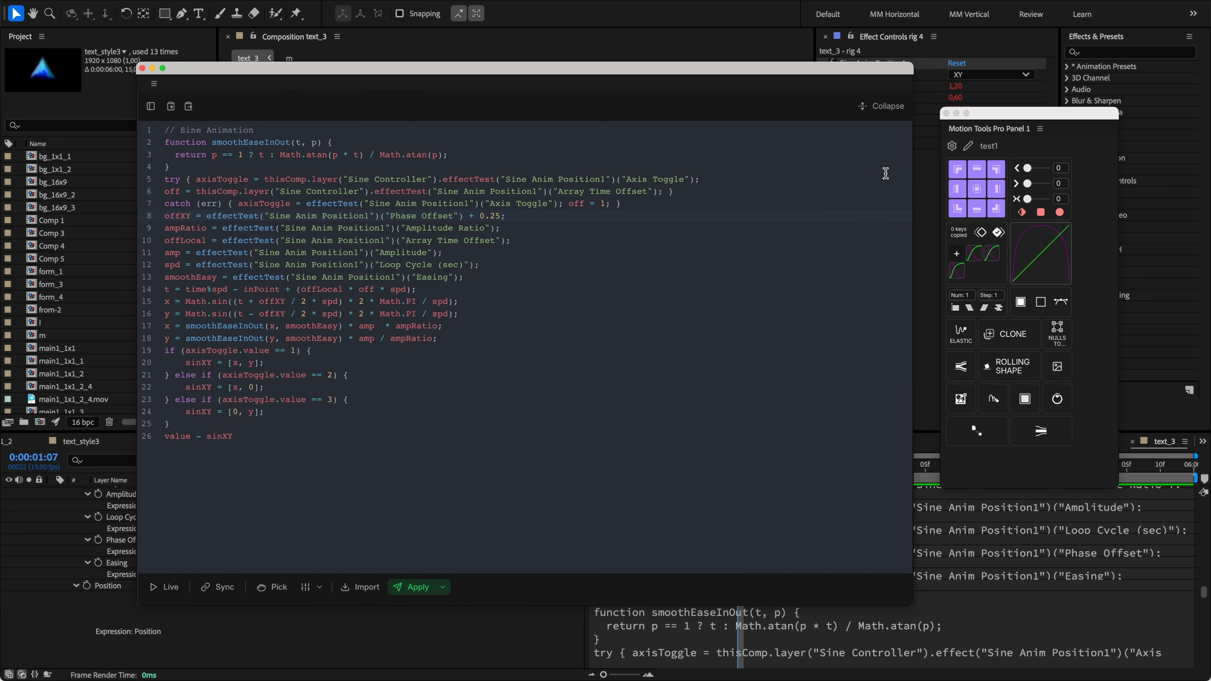
{"action": "left_click", "coordinate": [891, 107]}
{"action": "left_click", "coordinate": [891, 167]}
Undo the replacement of effect with effectTest in the Sine Animation code.
{"action": "left_click", "coordinate": [318, 241]}
{"action": "key", "text": "super+z"}
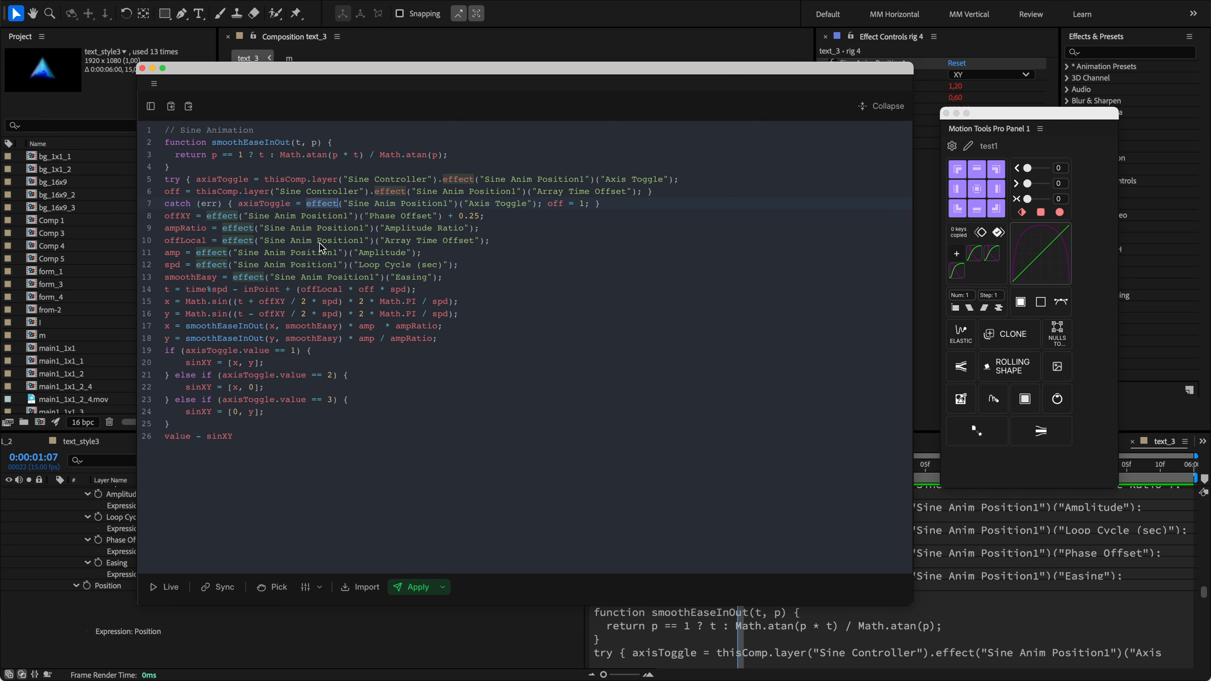
{"action": "left_click", "coordinate": [316, 228]}
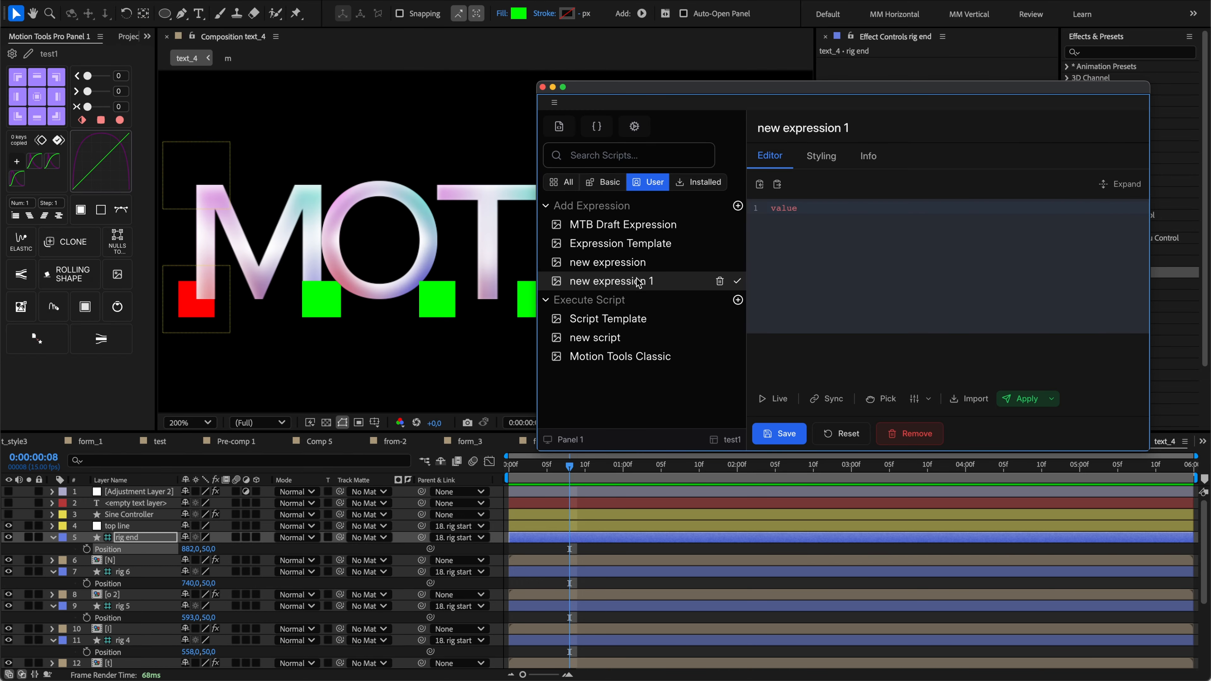
Try moving the green rig down 2 square of text_4 to about 311, 136 and undo the move.
{"action": "left_click", "coordinate": [321, 299]}
{"action": "scroll", "coordinate": [270, 531], "scroll_direction": "down", "scroll_amount": 3}
{"action": "left_click_drag", "start_coordinate": [310, 318], "coordinate": [393, 354]}
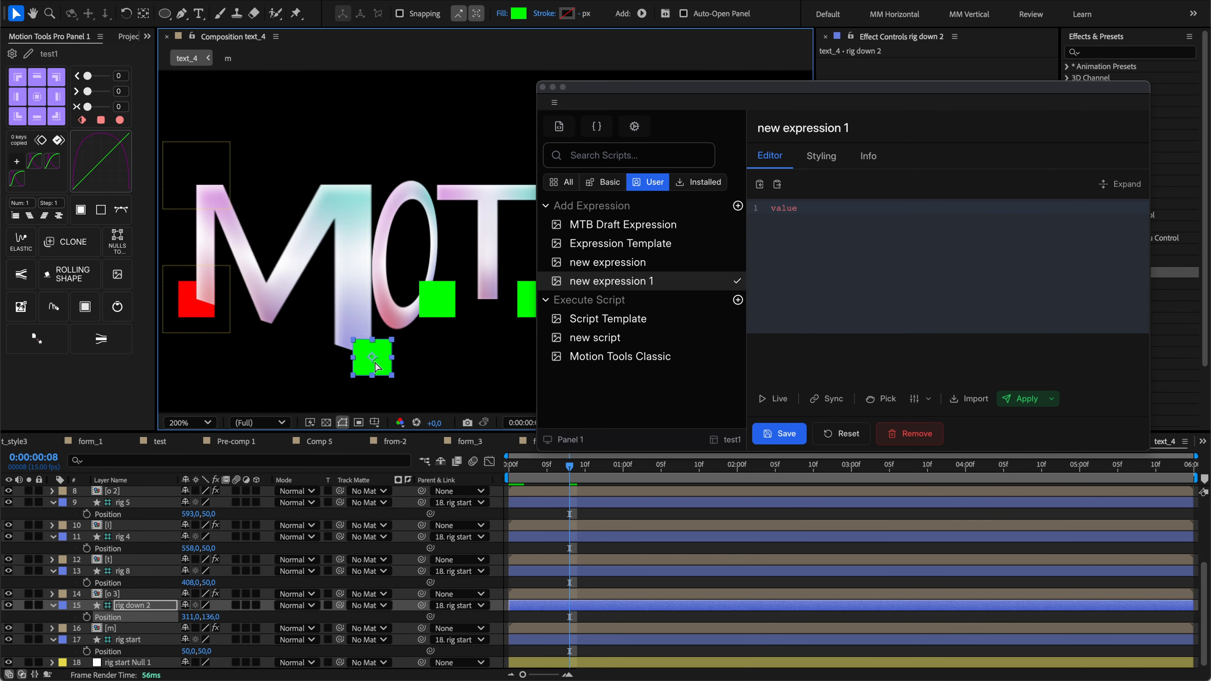
{"action": "key", "text": "super+z"}
Give new expression 1 the display name and script name Wiggle Controller and save it.
{"action": "left_click", "coordinate": [868, 157]}
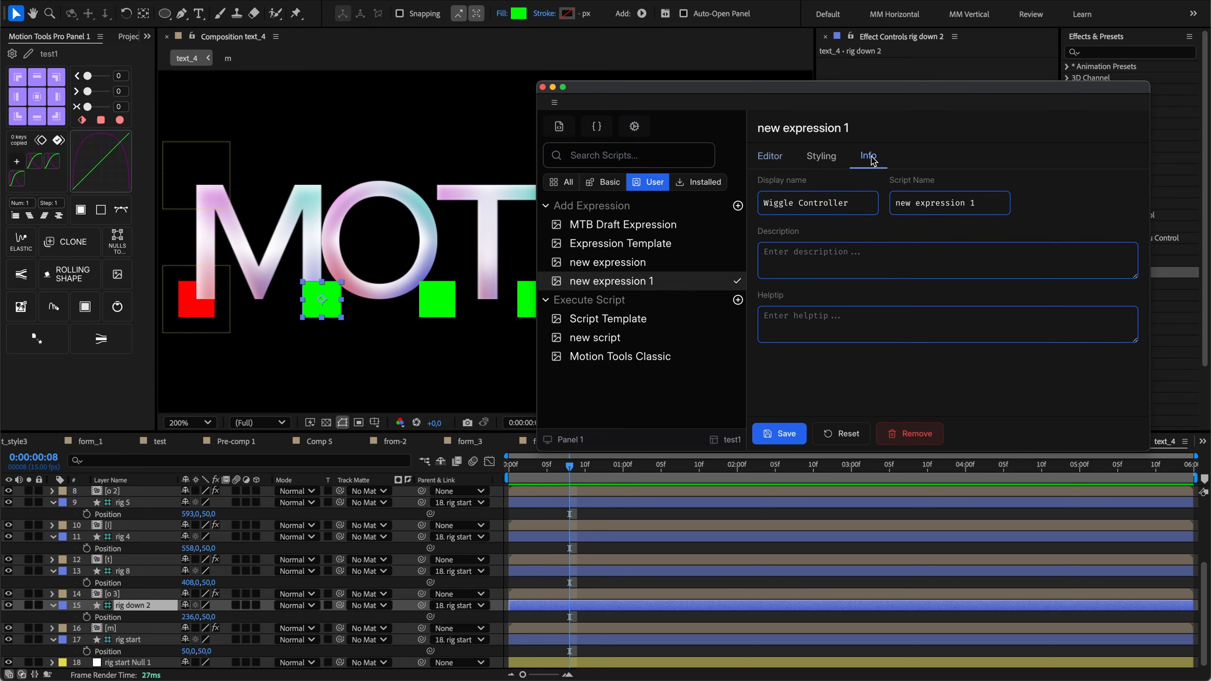
{"action": "key", "text": "super+a"}
{"action": "type", "text": "Wiggle Controller"}
{"action": "left_click", "coordinate": [784, 430]}
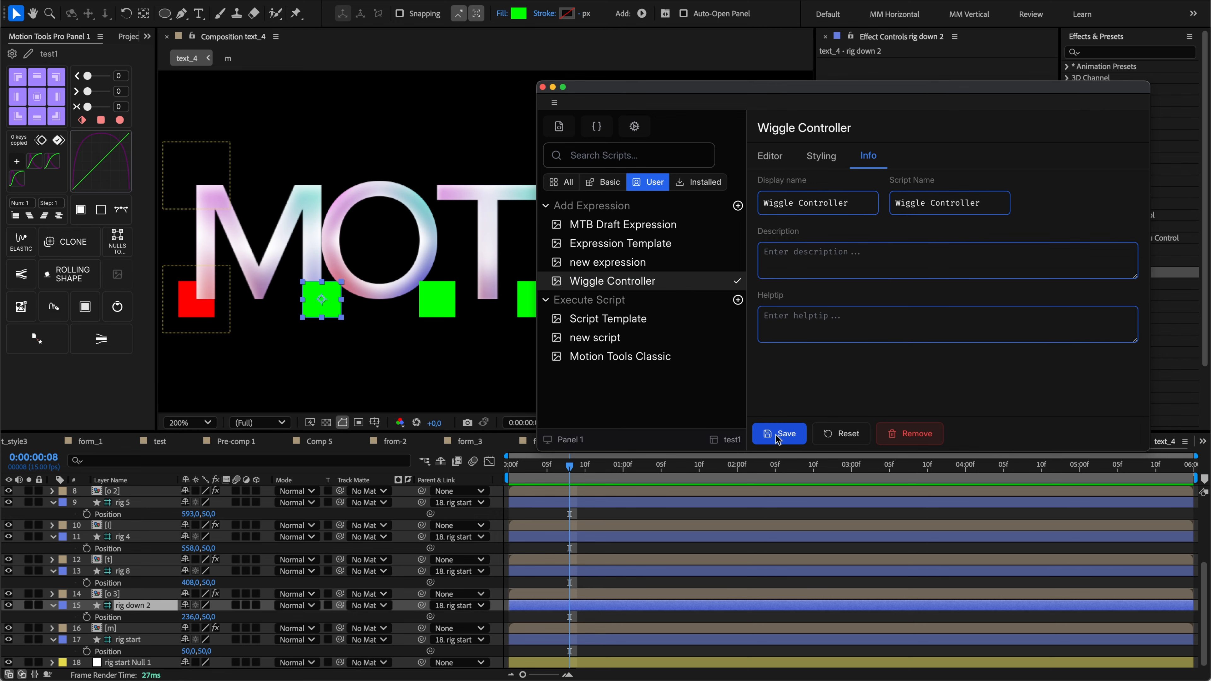
Write wiggle(1, 100) in the expanded Wiggle Controller editor and apply it to the Position of rig down 2.
{"action": "left_click", "coordinate": [768, 158]}
{"action": "left_click", "coordinate": [1128, 184]}
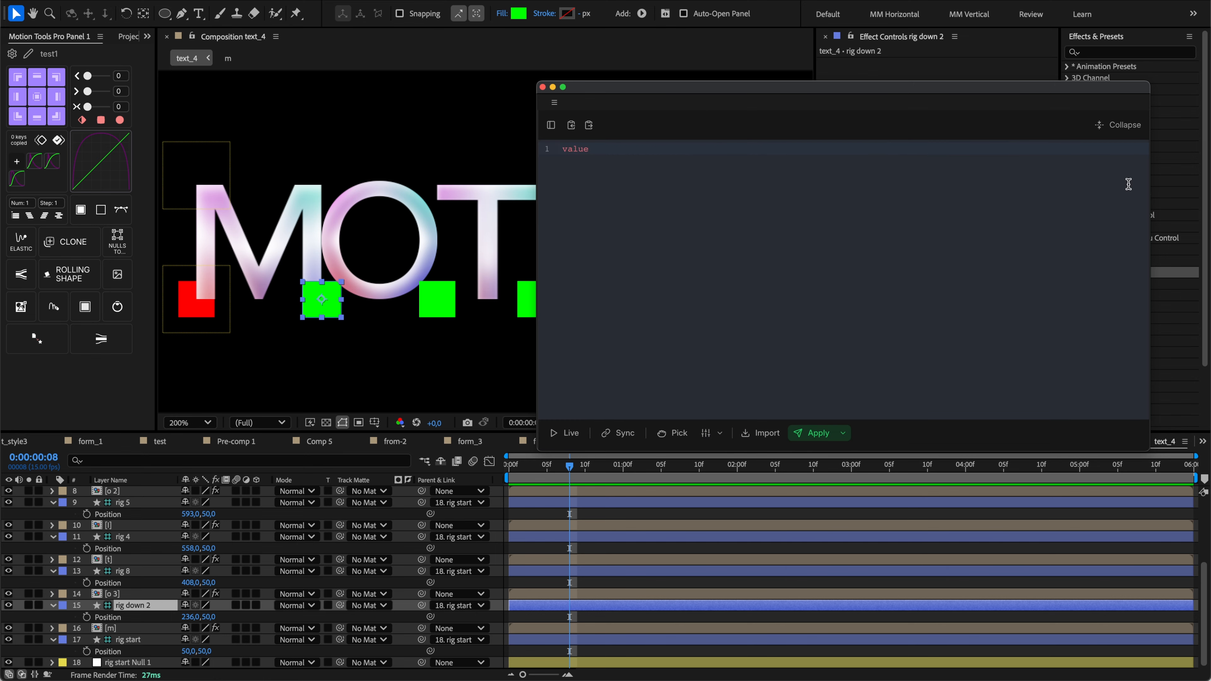
{"action": "left_click", "coordinate": [119, 617]}
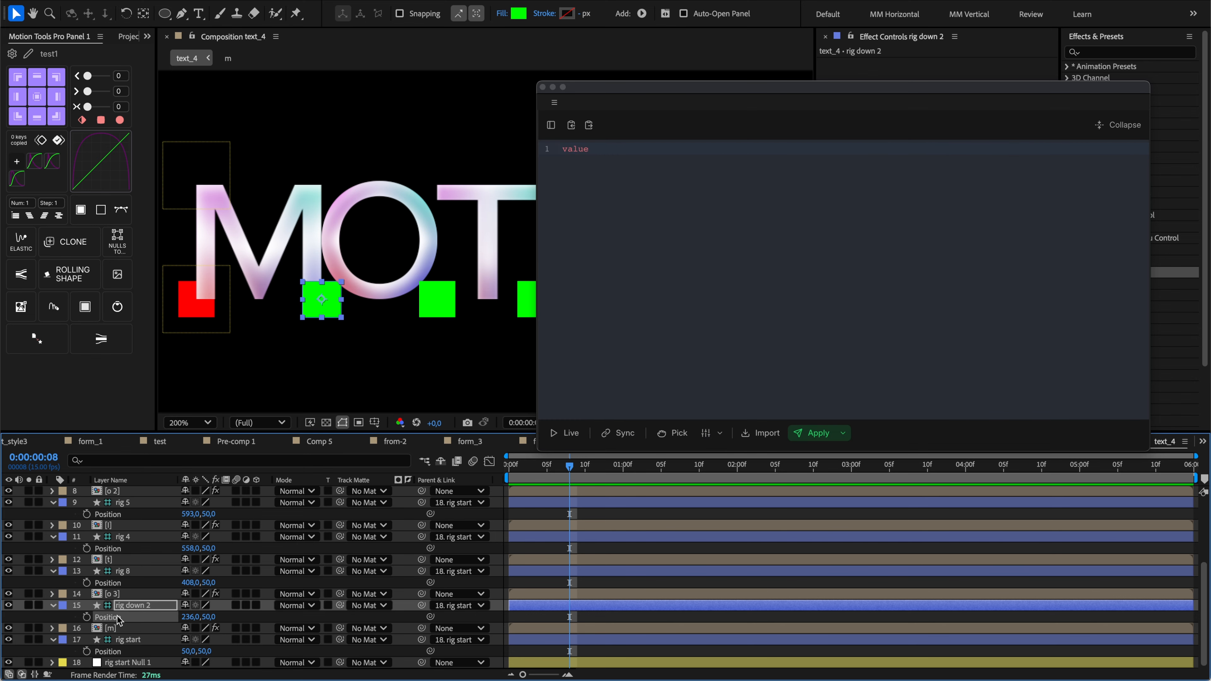
{"action": "left_click", "coordinate": [763, 432]}
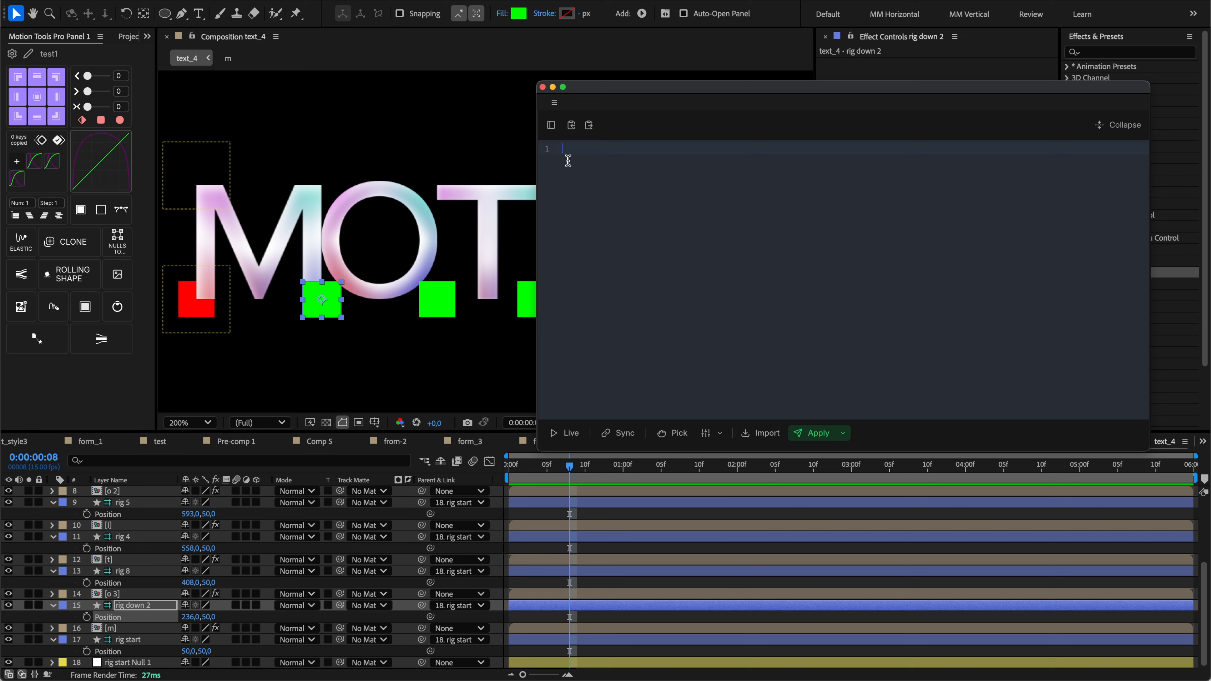
{"action": "left_click", "coordinate": [620, 437]}
{"action": "type", "text": "wig"}
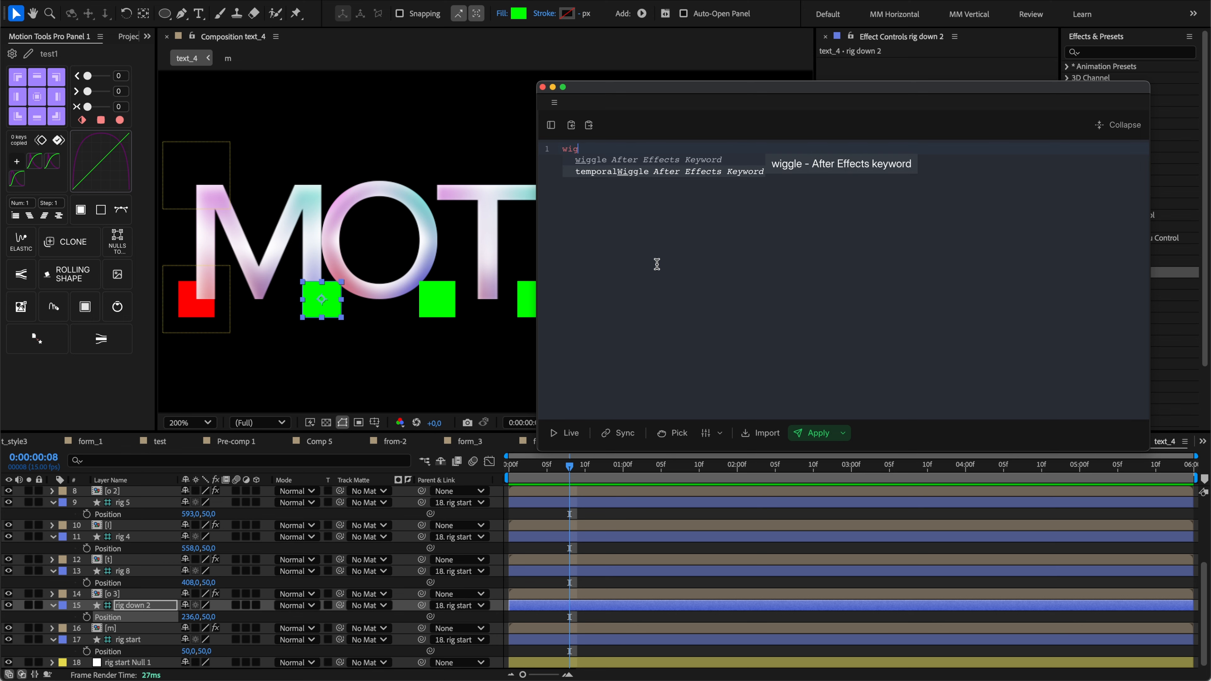
{"action": "key", "text": "Return"}
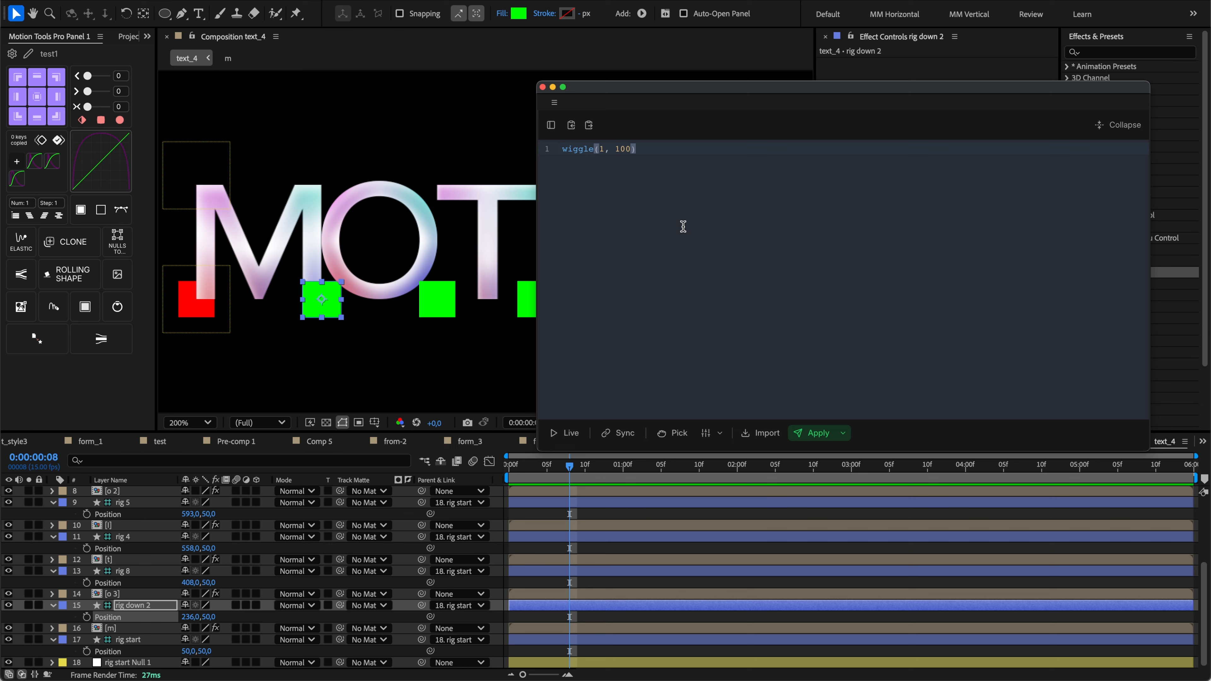
{"action": "left_click", "coordinate": [813, 432]}
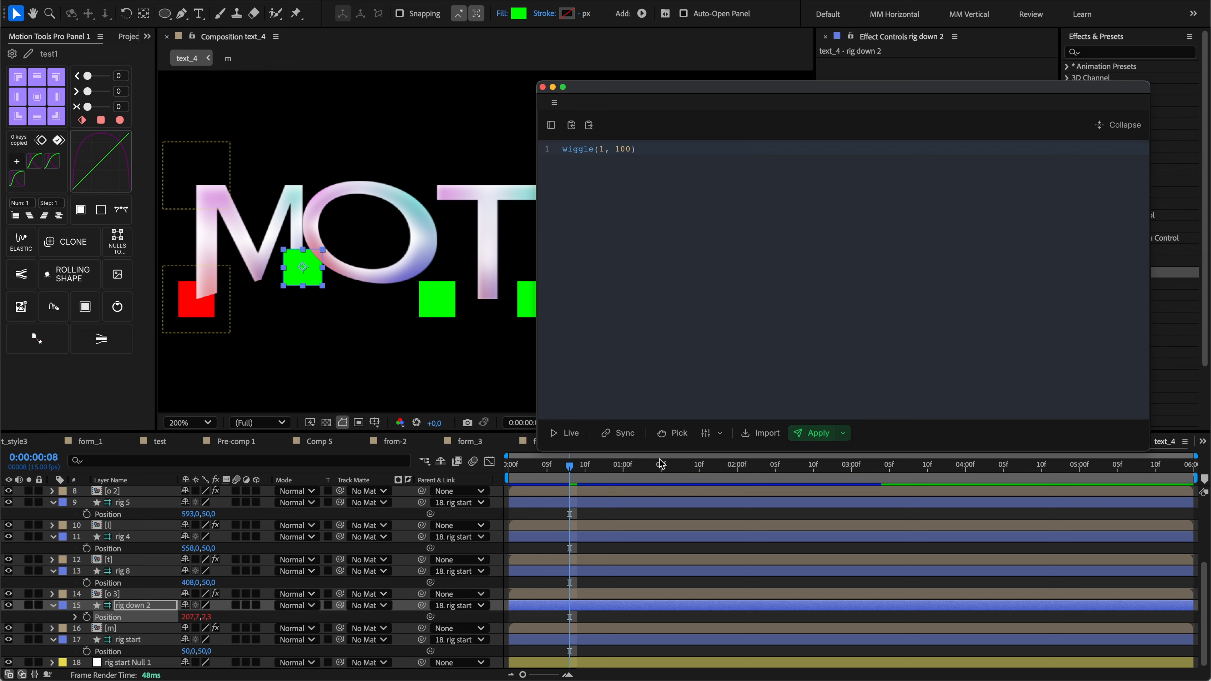
Preview the wiggle animation and reveal the Position expression of rig down 2 in an enlarged timeline field.
{"action": "left_click", "coordinate": [551, 469]}
{"action": "key", "text": "space"}
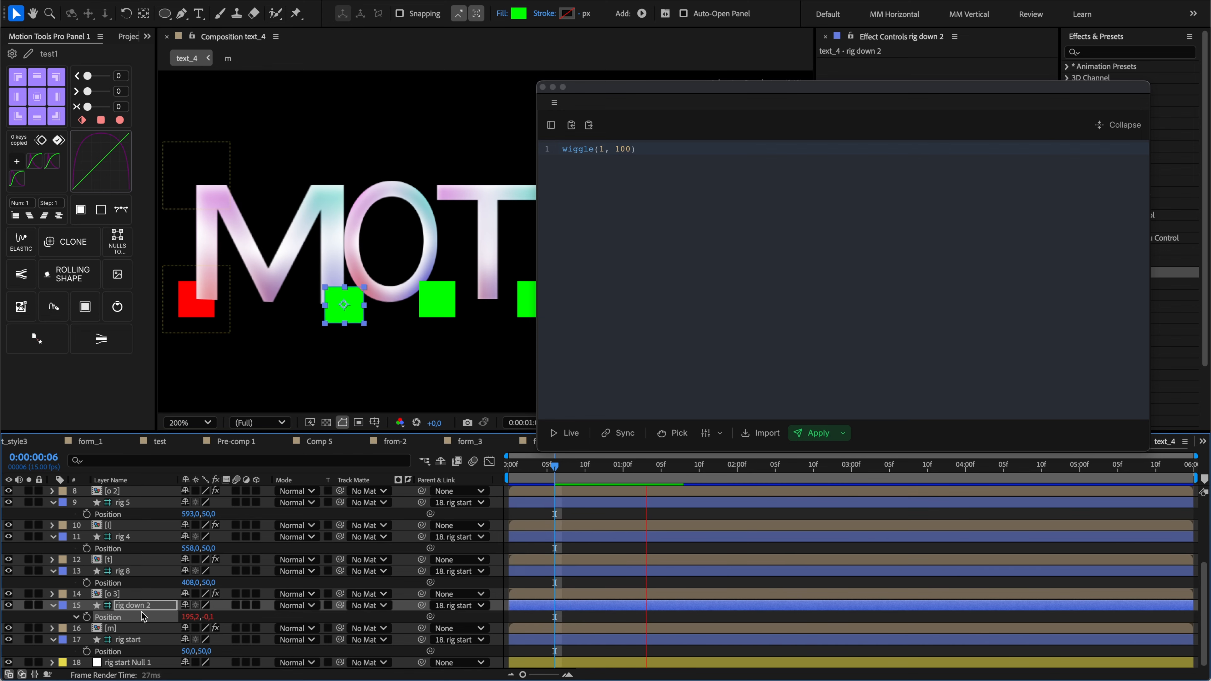
{"action": "left_click", "coordinate": [76, 617]}
{"action": "left_click_drag", "start_coordinate": [565, 635], "coordinate": [565, 660]}
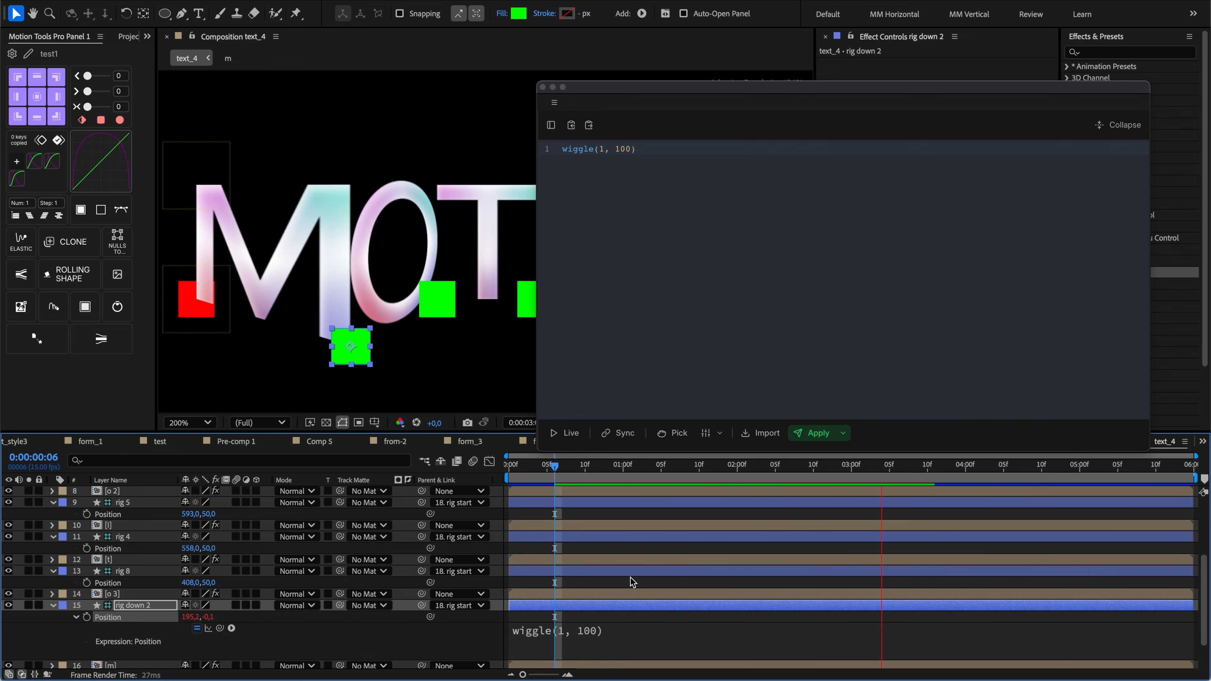
Move the editor window aside to uncover more of the composition and replay the wiggle from near the start.
{"action": "left_click_drag", "start_coordinate": [644, 92], "coordinate": [696, 88]}
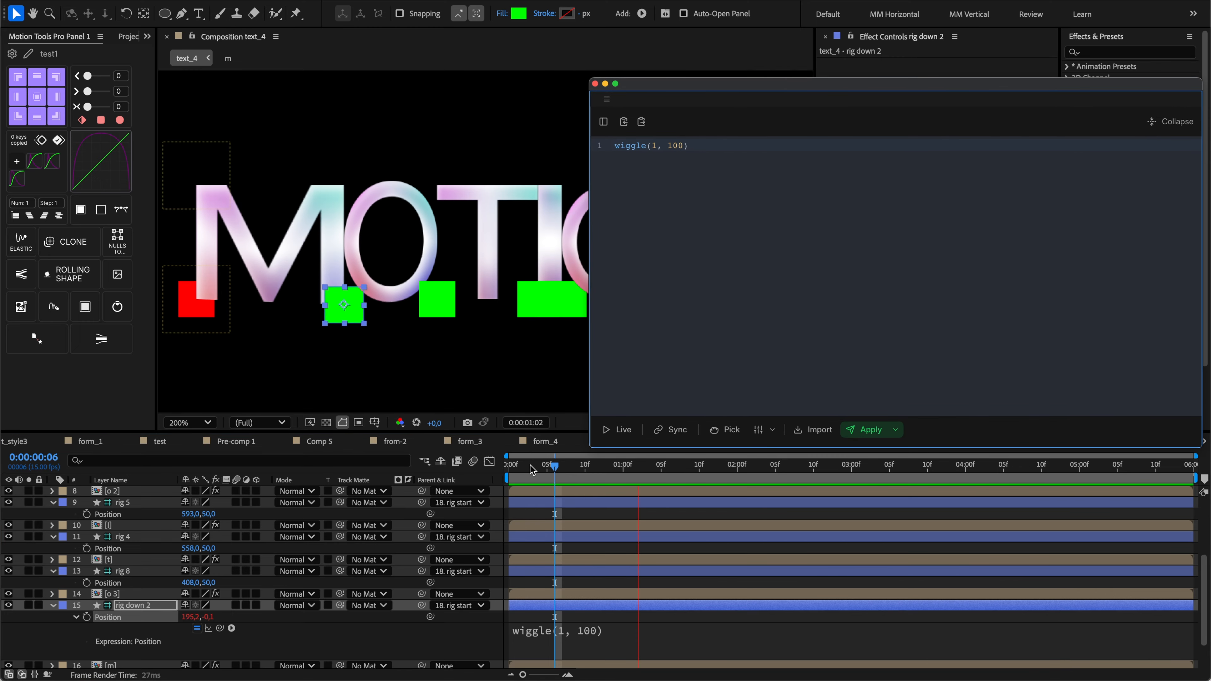
{"action": "left_click_drag", "start_coordinate": [589, 464], "coordinate": [516, 468]}
{"action": "key", "text": "space"}
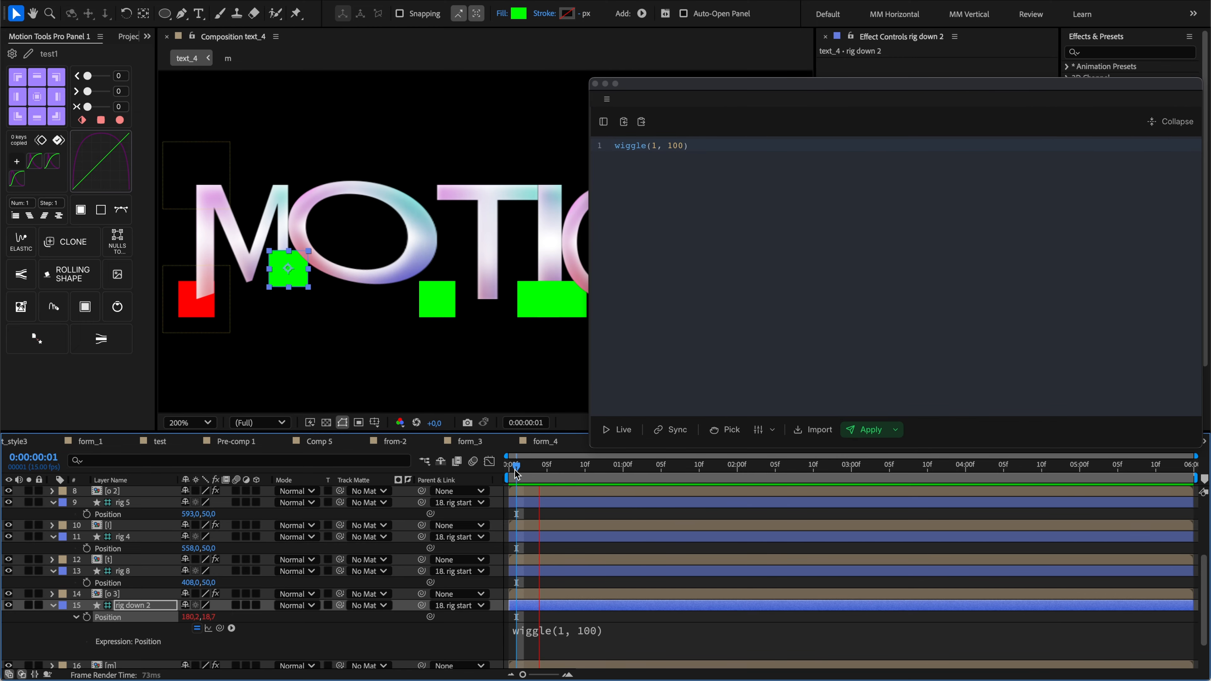
{"action": "key", "text": "space"}
Change the expression to wiggle(2, 150) and apply it to the Position of rig down 2.
{"action": "left_click", "coordinate": [654, 176]}
{"action": "double_click", "coordinate": [655, 144]}
{"action": "type", "text": "2, 1"}
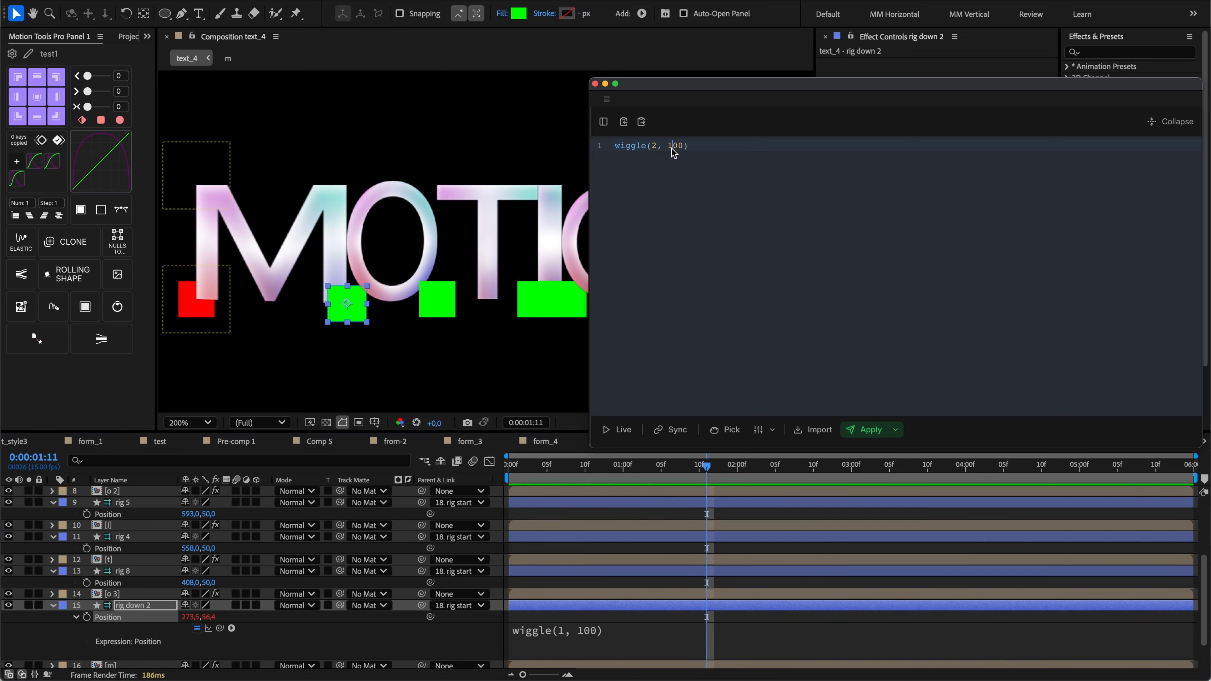
{"action": "type", "text": "5"}
{"action": "left_click", "coordinate": [853, 430]}
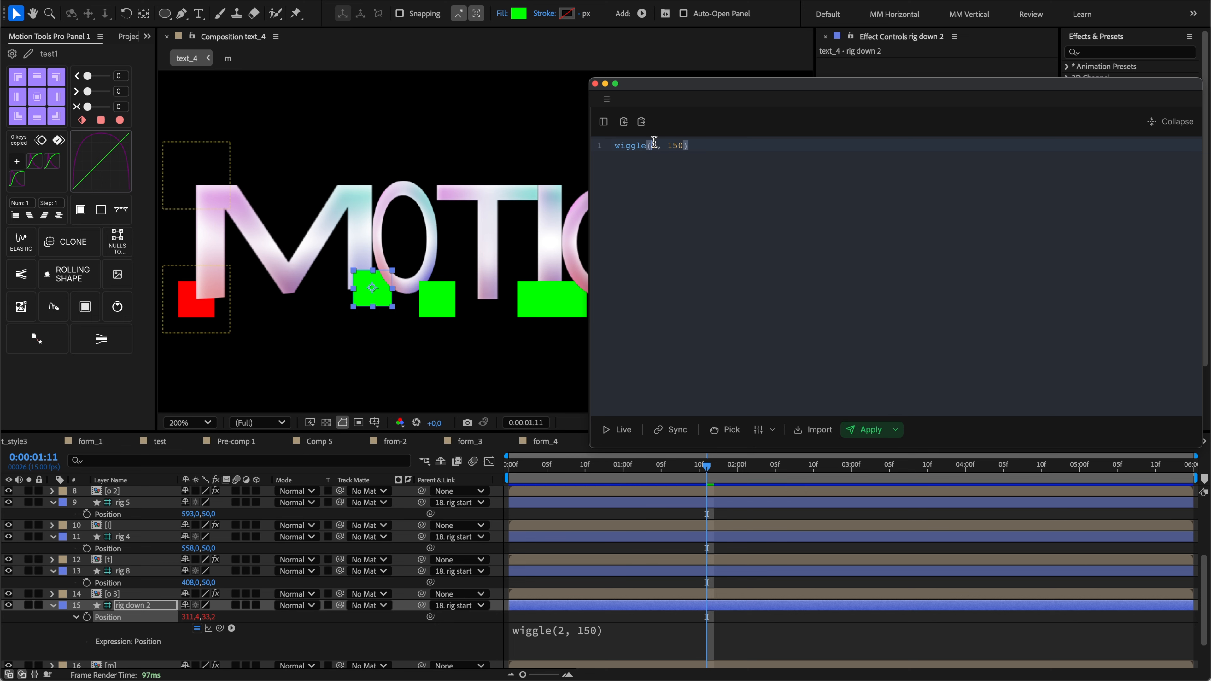
Undo the edits back to wiggle(1, 100) and reapply the expression to the Position of rig down 2.
{"action": "left_click", "coordinate": [685, 165]}
{"action": "key", "text": "super+z"}
{"action": "key", "text": "super+z"}
{"action": "left_click", "coordinate": [855, 431]}
Move the script editor window out of the way and add two Slider Control effects to rig down 2.
{"action": "left_click_drag", "start_coordinate": [891, 90], "coordinate": [871, 660]}
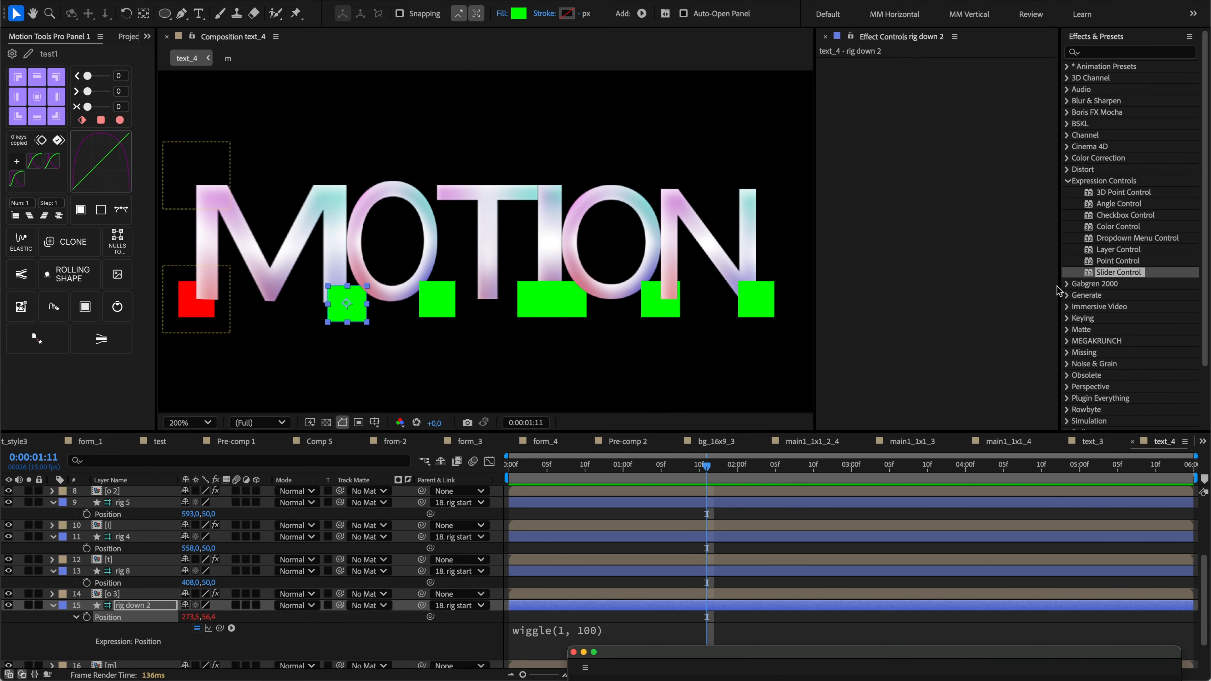
{"action": "left_click", "coordinate": [1122, 264]}
{"action": "left_click", "coordinate": [1122, 270]}
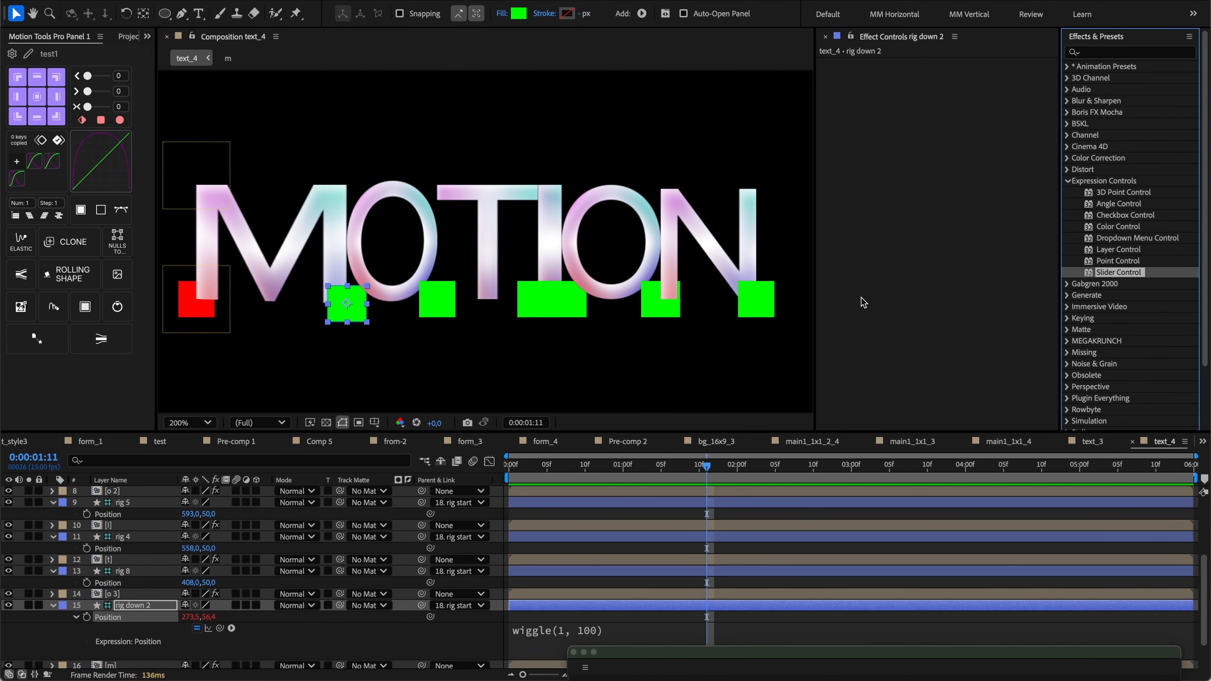
{"action": "left_click", "coordinate": [147, 604]}
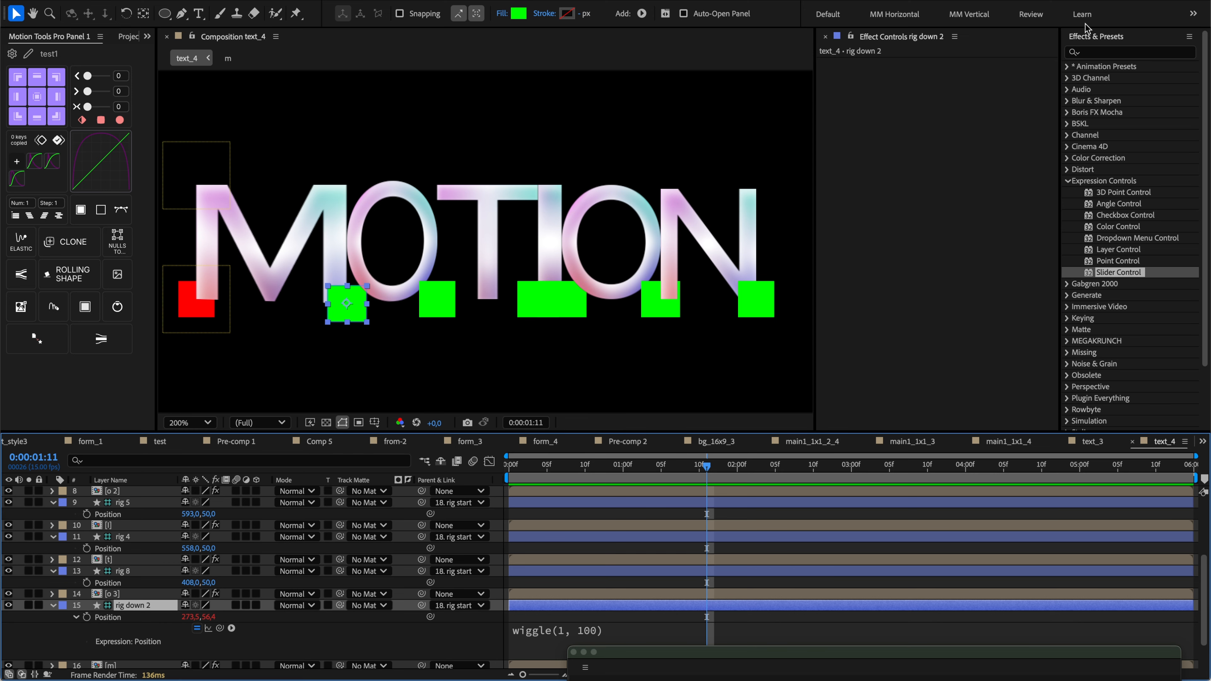
{"action": "left_click_drag", "start_coordinate": [552, 659], "coordinate": [551, 671]}
{"action": "scroll", "coordinate": [595, 589], "scroll_direction": "down", "scroll_amount": 3}
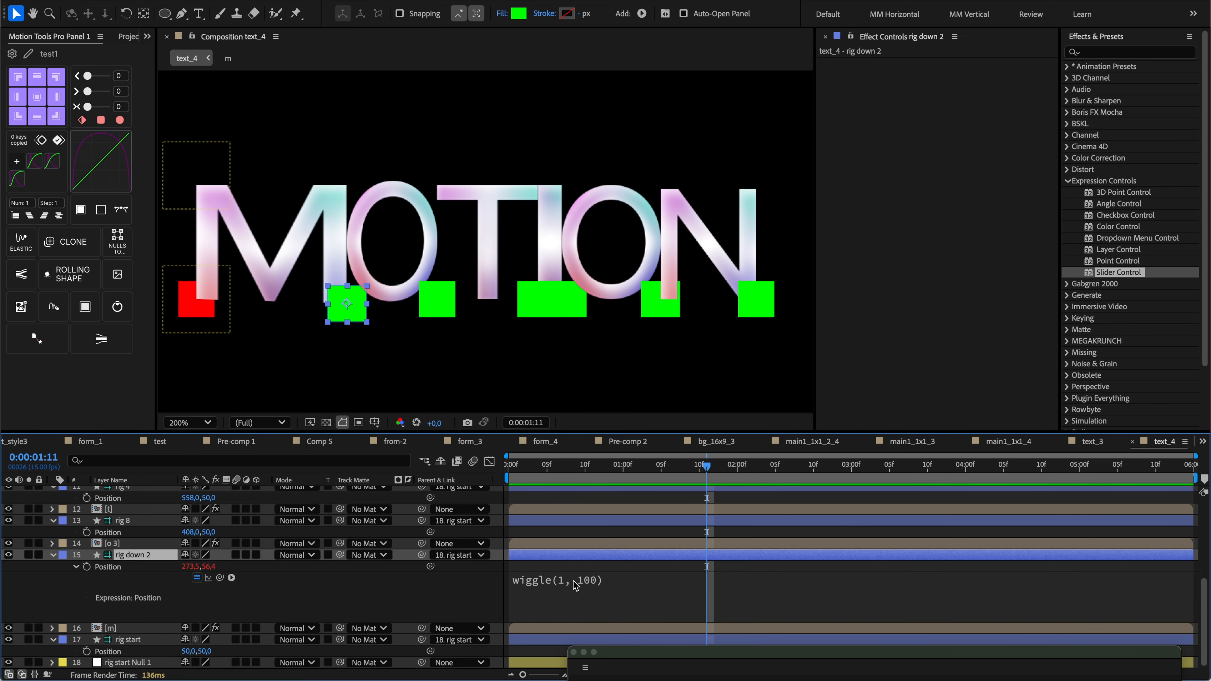
{"action": "mouse_move", "coordinate": [1045, 172]}
{"action": "left_mouse_down"}
{"action": "mouse_move", "coordinate": [1190, 169]}
{"action": "mouse_move", "coordinate": [1206, 219]}
{"action": "mouse_move", "coordinate": [1199, 306]}
{"action": "mouse_move", "coordinate": [1037, 276]}
{"action": "left_mouse_up"}
{"action": "double_click", "coordinate": [1106, 272]}
{"action": "double_click", "coordinate": [1100, 273]}
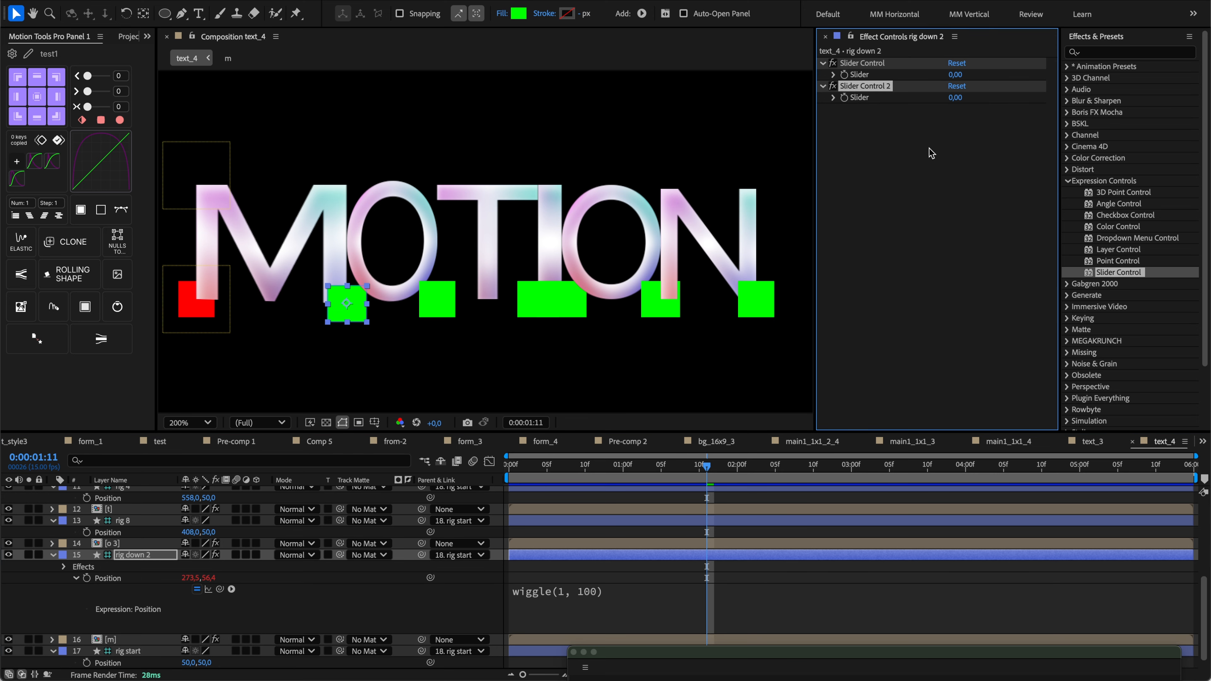
Link the first wiggle argument in rig down 2's Position expression to Slider Control and the second to Slider Control 2.
{"action": "left_click", "coordinate": [596, 592]}
{"action": "left_click", "coordinate": [595, 591]}
{"action": "key", "text": "BackSpace"}
{"action": "left_click_drag", "start_coordinate": [219, 589], "coordinate": [866, 77]}
{"action": "double_click", "coordinate": [839, 590]}
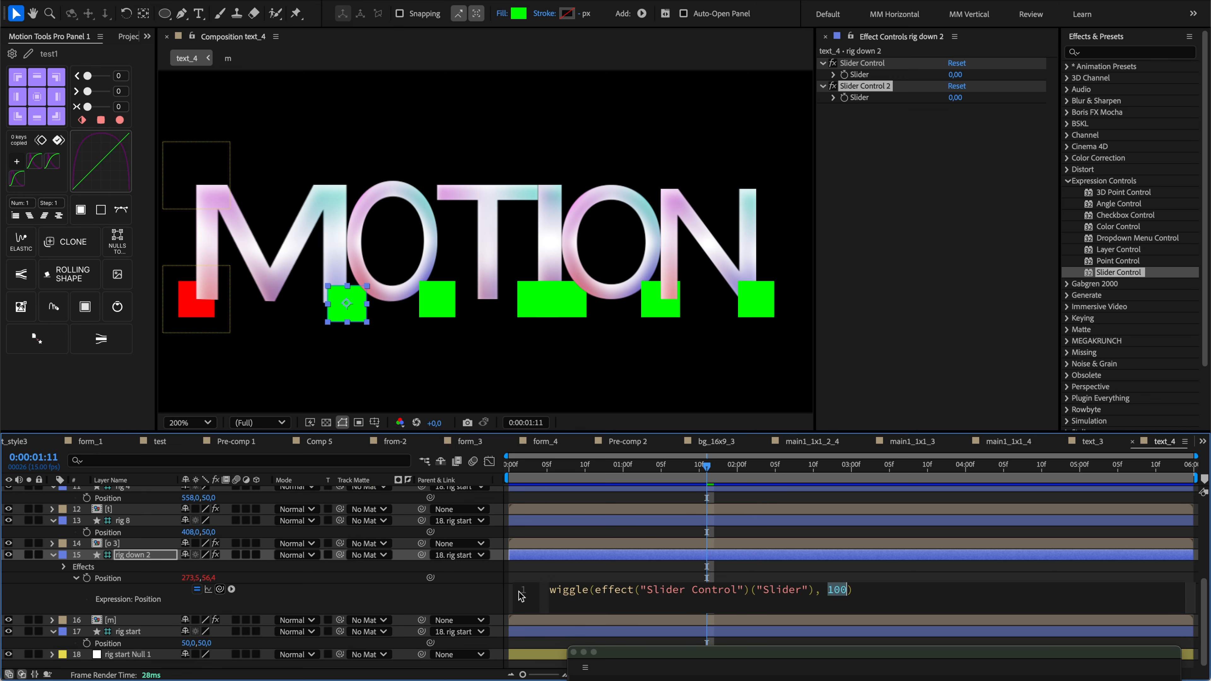
{"action": "left_click_drag", "start_coordinate": [219, 589], "coordinate": [861, 100]}
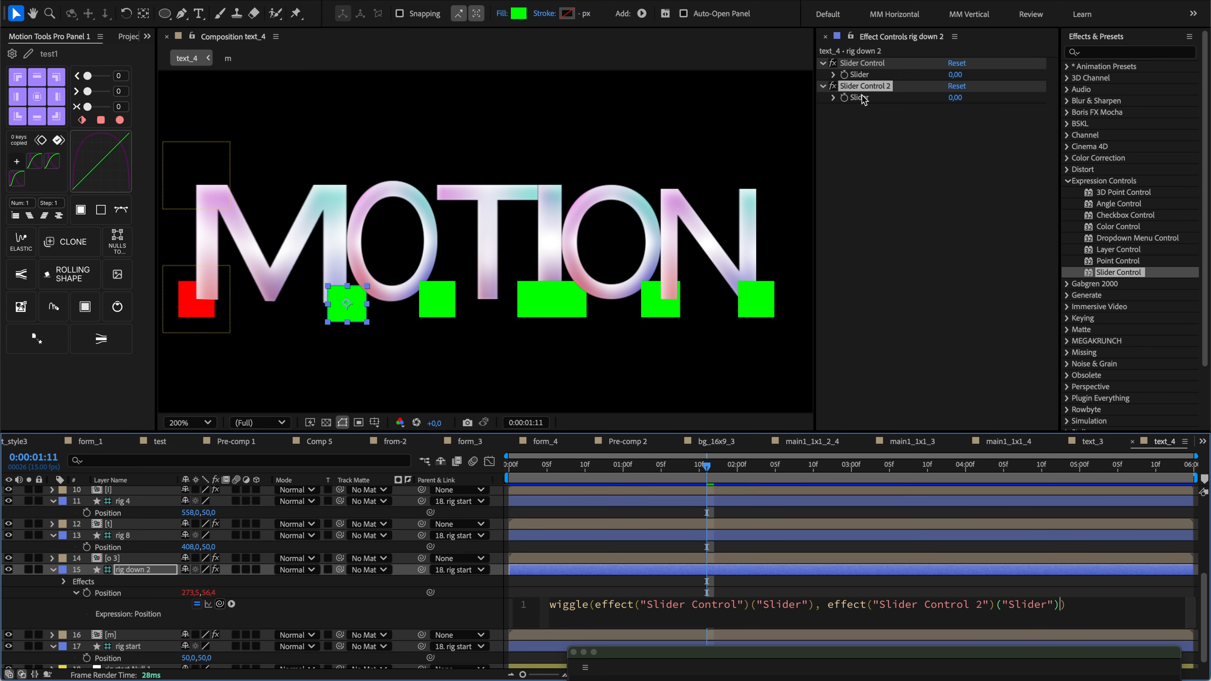
Commit the slider-linked Position expression and set Slider Control to 1 and Slider Control 2 to 100, adjusting the second slider further.
{"action": "left_click_drag", "start_coordinate": [1088, 606], "coordinate": [477, 596]}
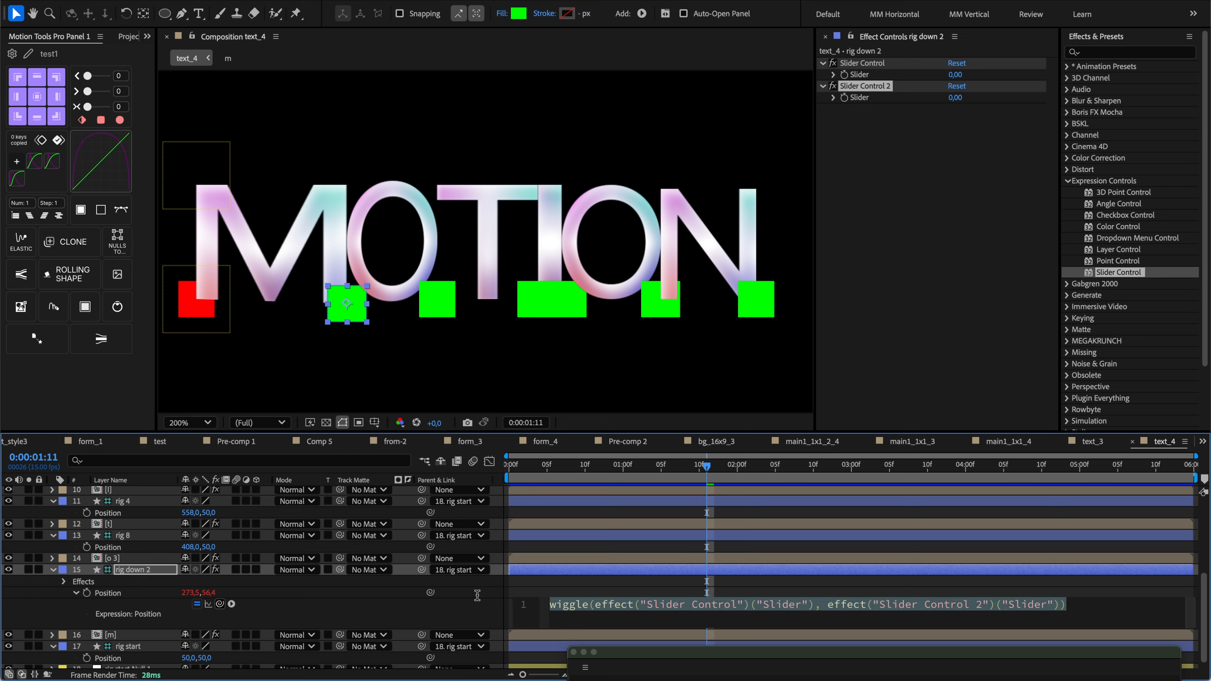
{"action": "left_click", "coordinate": [1037, 606]}
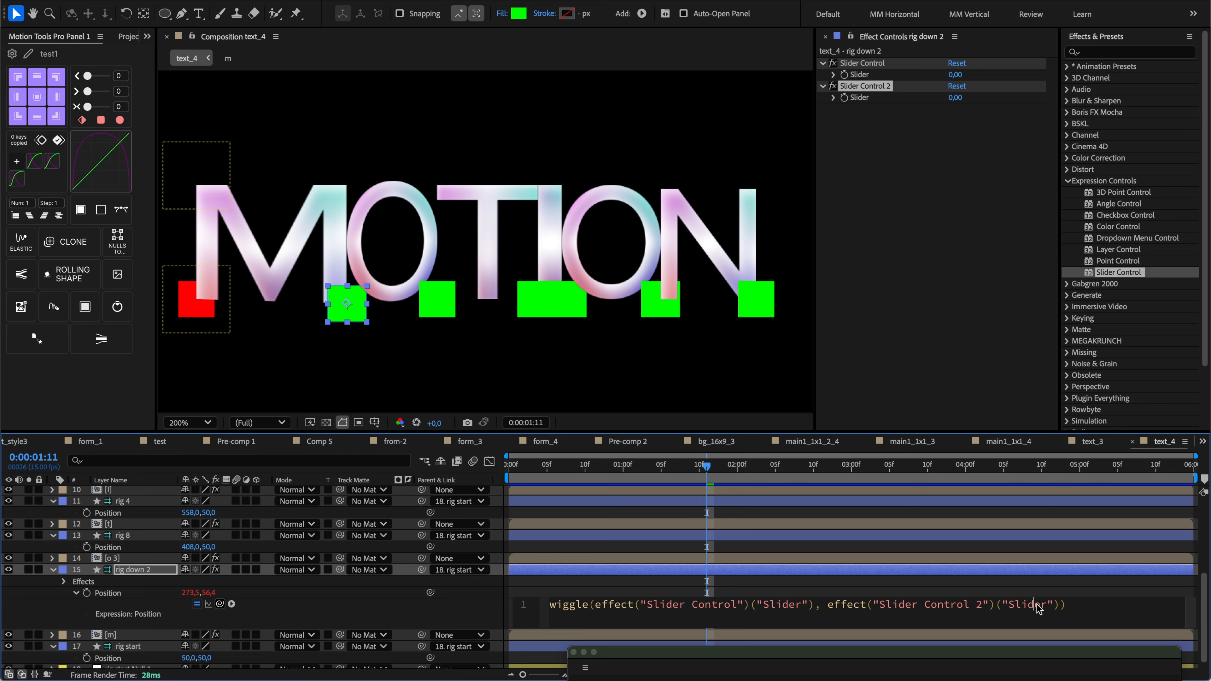
{"action": "left_click_drag", "start_coordinate": [722, 464], "coordinate": [699, 464]}
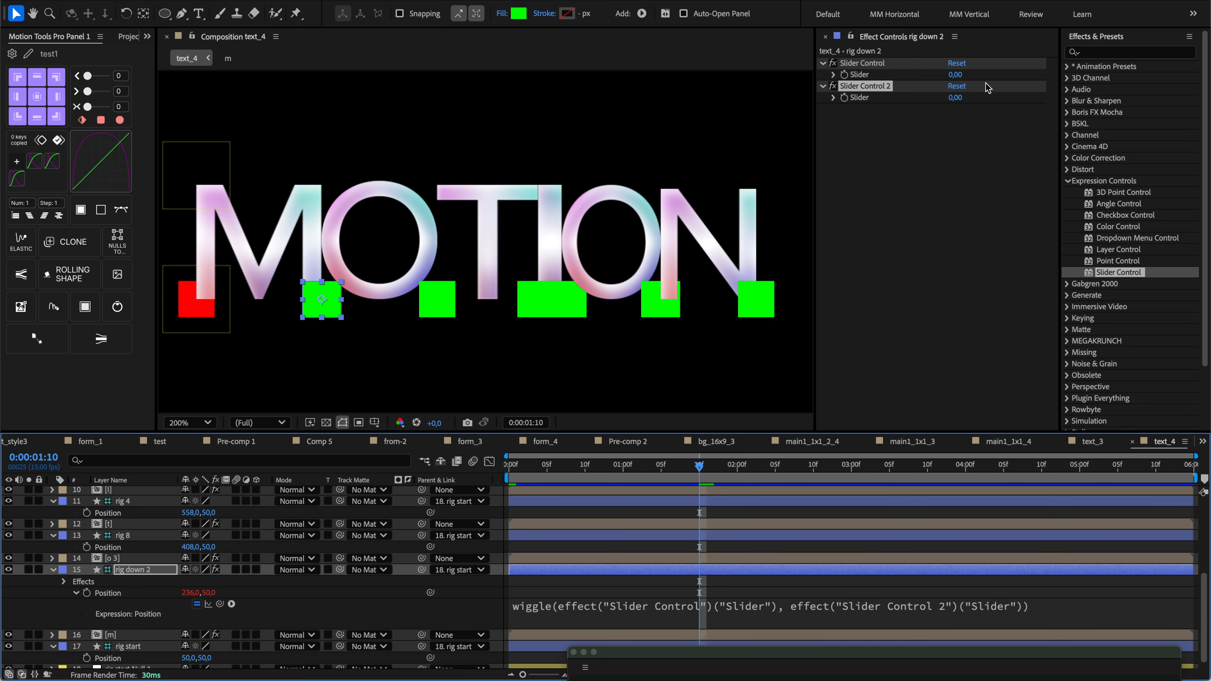
{"action": "left_click", "coordinate": [955, 75]}
{"action": "type", "text": "1"}
{"action": "key", "text": "Return"}
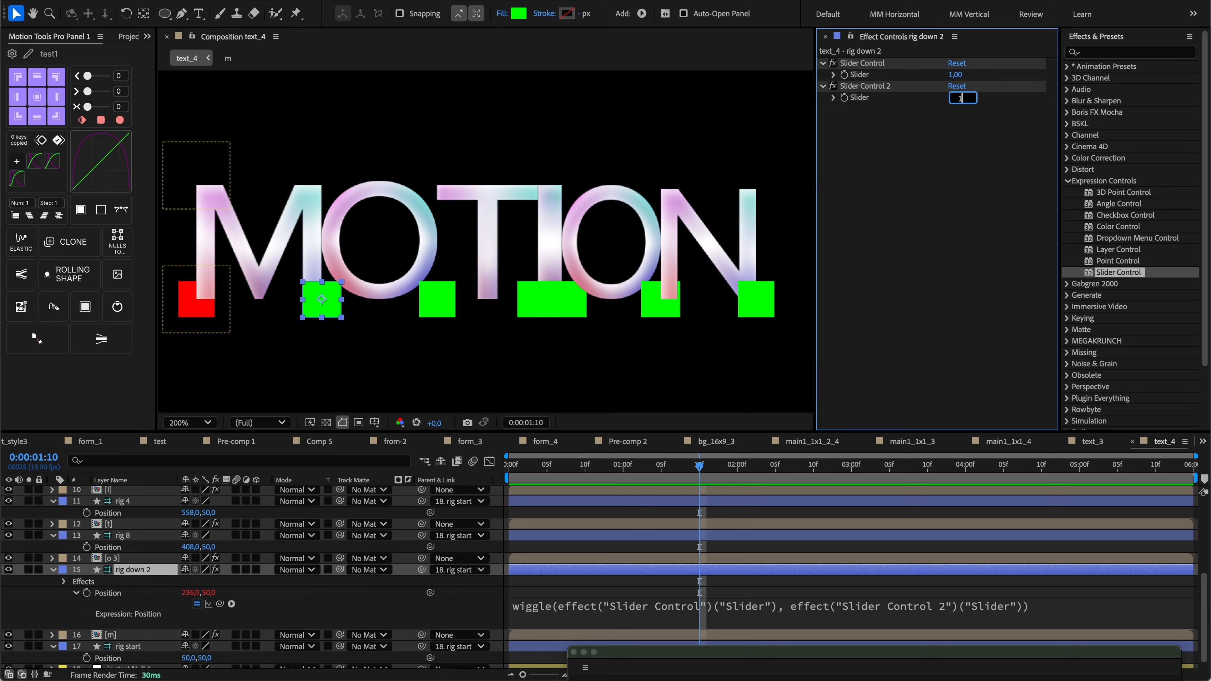
{"action": "type", "text": "00"}
{"action": "key", "text": "Return"}
{"action": "left_click_drag", "start_coordinate": [960, 98], "coordinate": [1007, 97]}
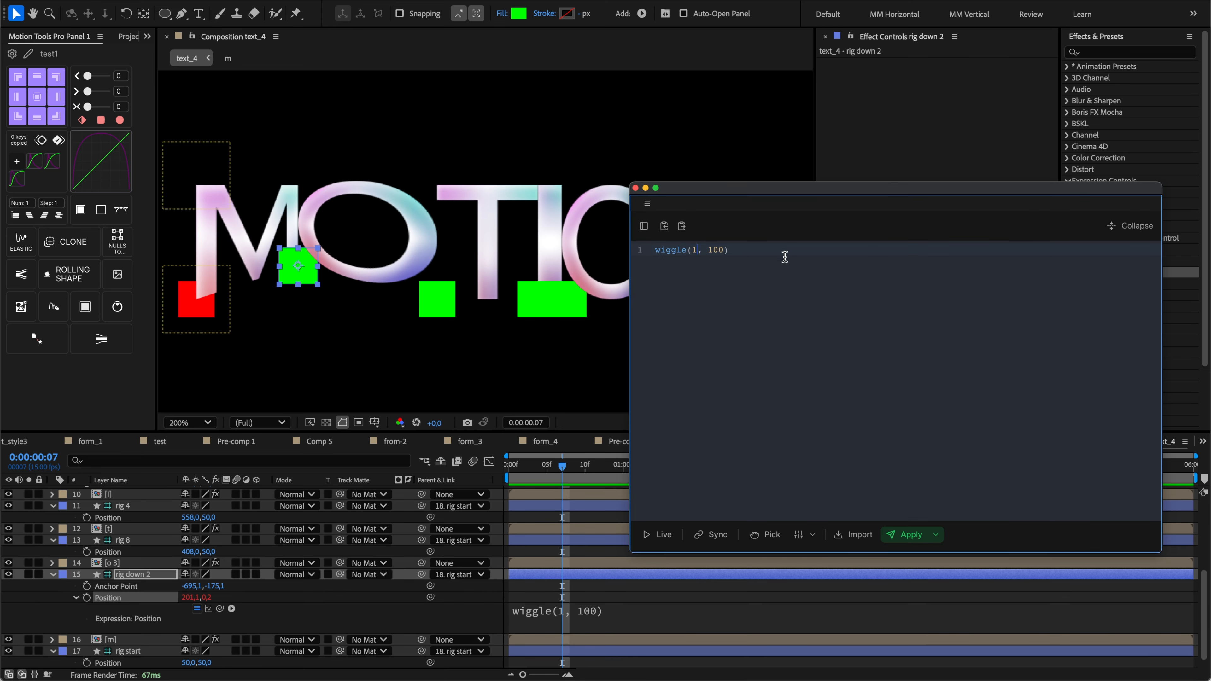
Replace the first wiggle argument with a newly created slider control of default value 1, and undo the code insertion.
{"action": "key", "text": "BackSpace"}
{"action": "left_click", "coordinate": [811, 539]}
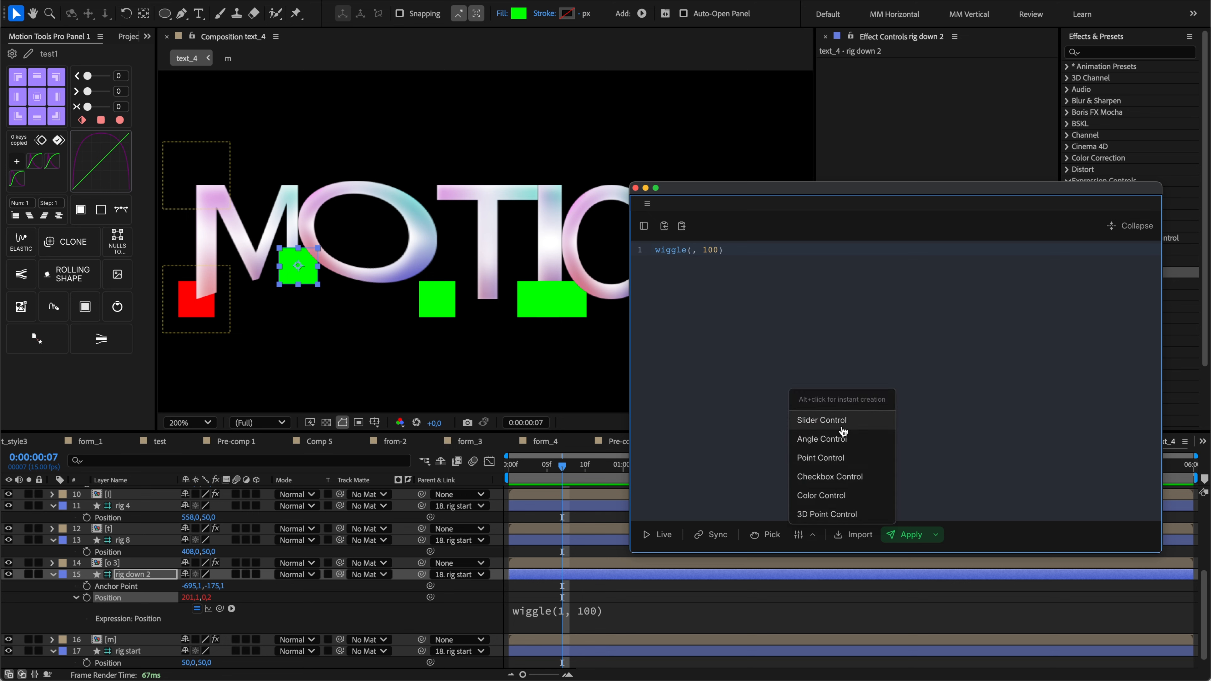
{"action": "left_click", "coordinate": [822, 421]}
{"action": "left_click", "coordinate": [844, 406]}
{"action": "type", "text": "1"}
{"action": "left_click", "coordinate": [965, 445]}
{"action": "left_click", "coordinate": [772, 261]}
{"action": "key", "text": "super+z"}
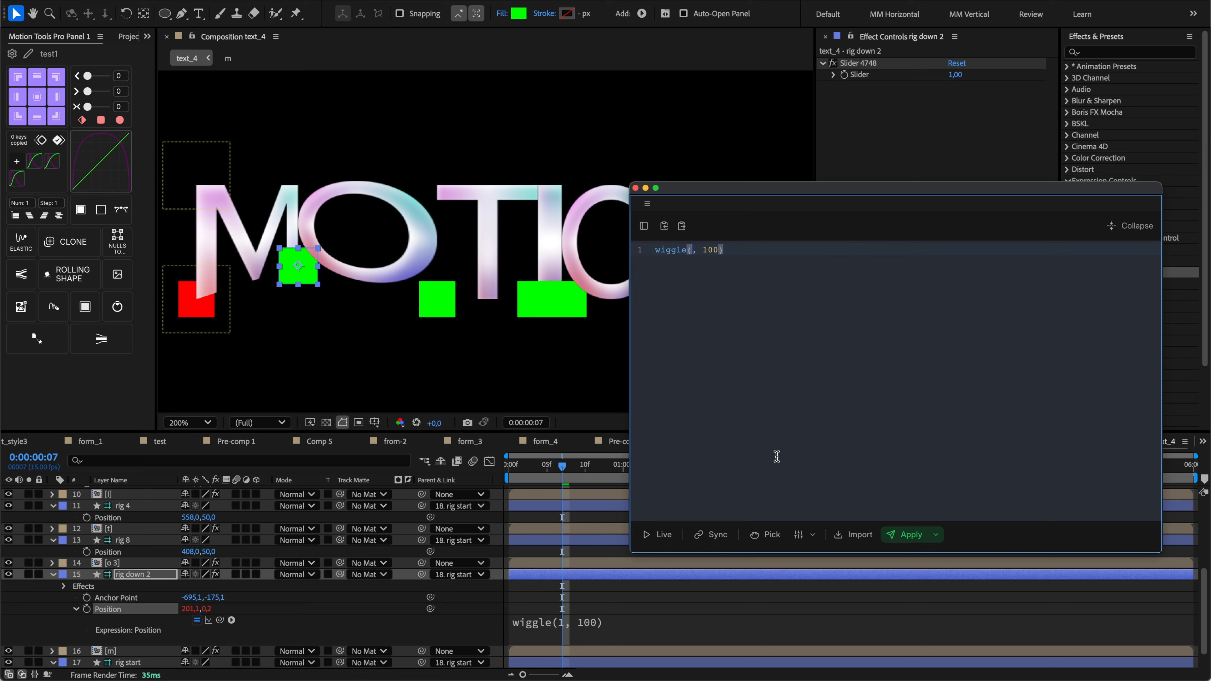
Create an Angle Control and a Color Control from the script editor, undoing the code edits back to wiggle(1, 100).
{"action": "left_click", "coordinate": [801, 532]}
{"action": "left_click", "coordinate": [805, 440]}
{"action": "key", "text": "super+z"}
{"action": "left_click", "coordinate": [801, 532]}
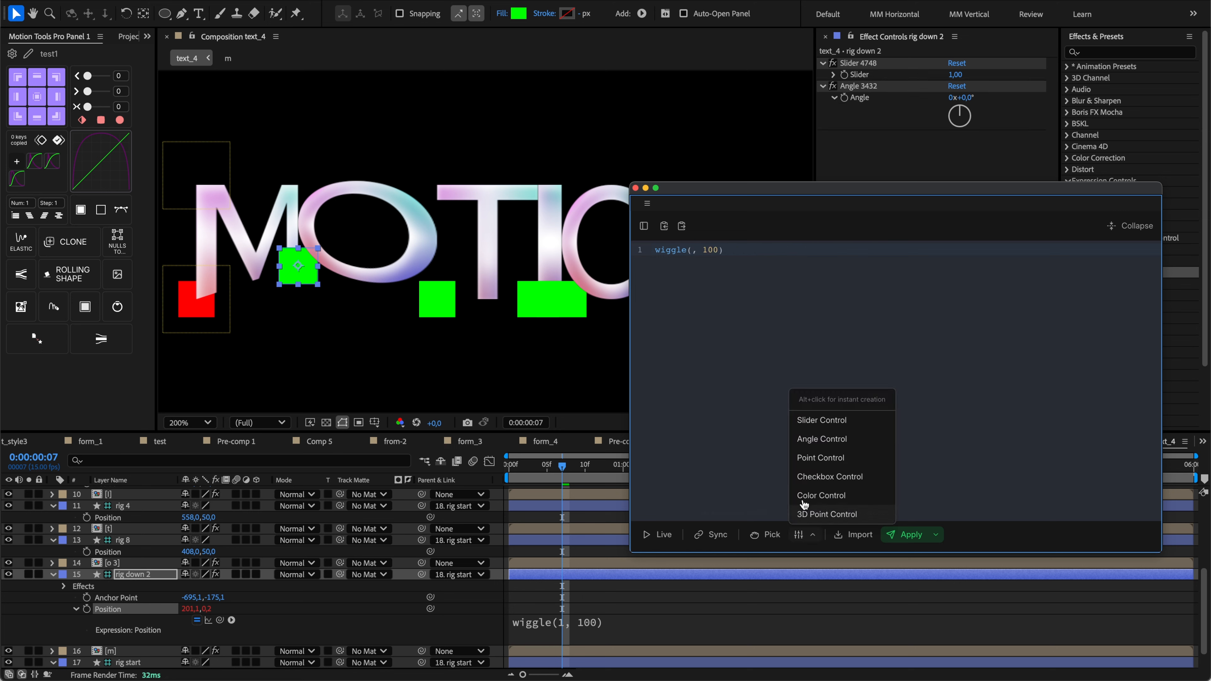
{"action": "left_click", "coordinate": [821, 495]}
{"action": "key", "text": "super+z"}
{"action": "key", "text": "super+z"}
Delete all the test control effects from rig down 2.
{"action": "left_click", "coordinate": [884, 149]}
{"action": "key", "text": "super+a"}
{"action": "key", "text": "Delete"}
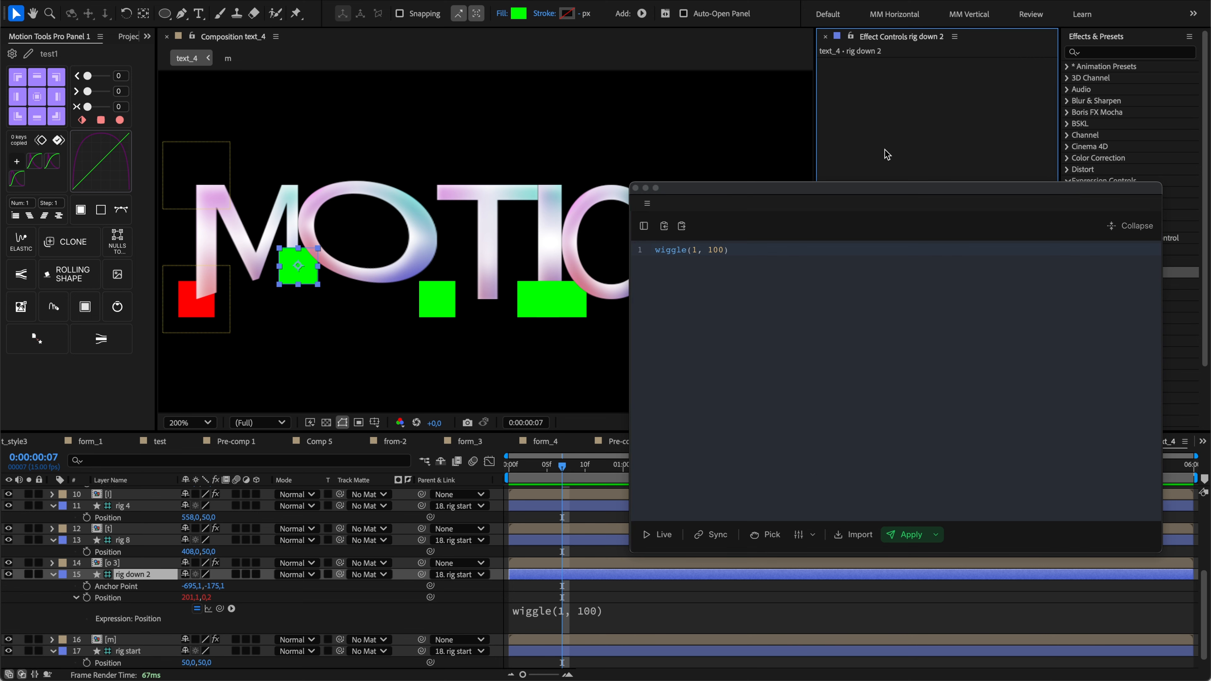
{"action": "left_click", "coordinate": [774, 287]}
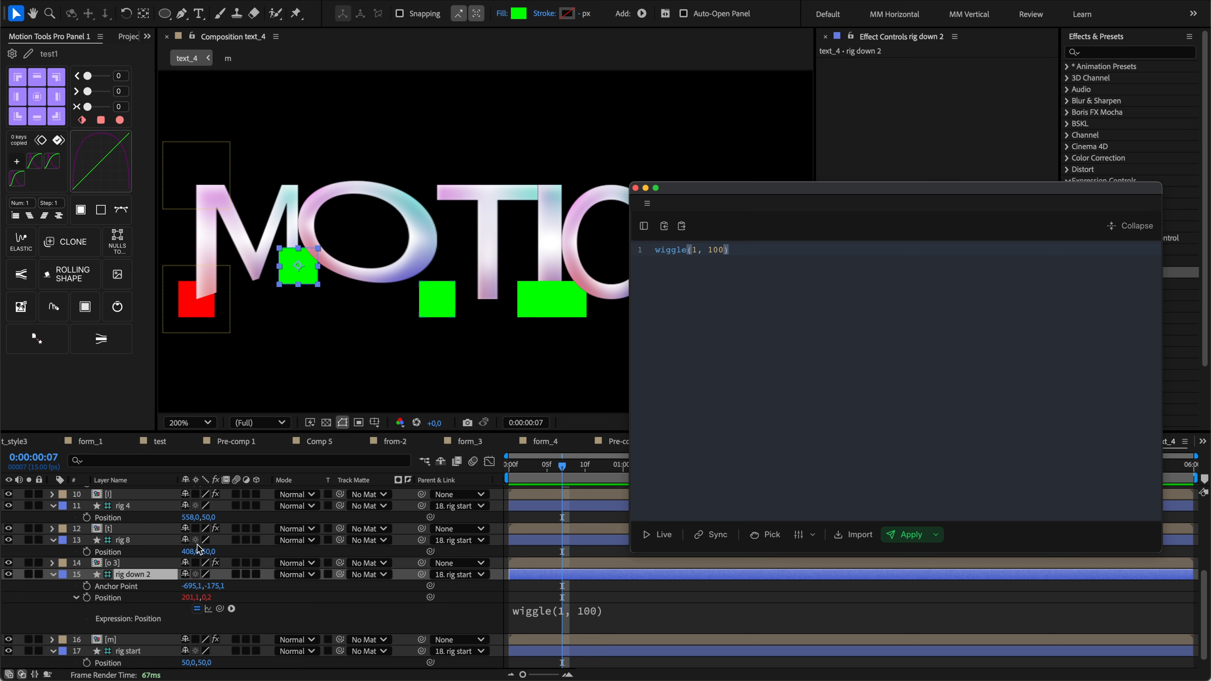
With rig down 2's Position selected, replace the first wiggle argument with a new slider control named Frequency, default value 1.
{"action": "left_click", "coordinate": [128, 598]}
{"action": "double_click", "coordinate": [695, 250]}
{"action": "key", "text": "BackSpace"}
{"action": "left_click", "coordinate": [803, 534]}
{"action": "left_click", "coordinate": [833, 421]}
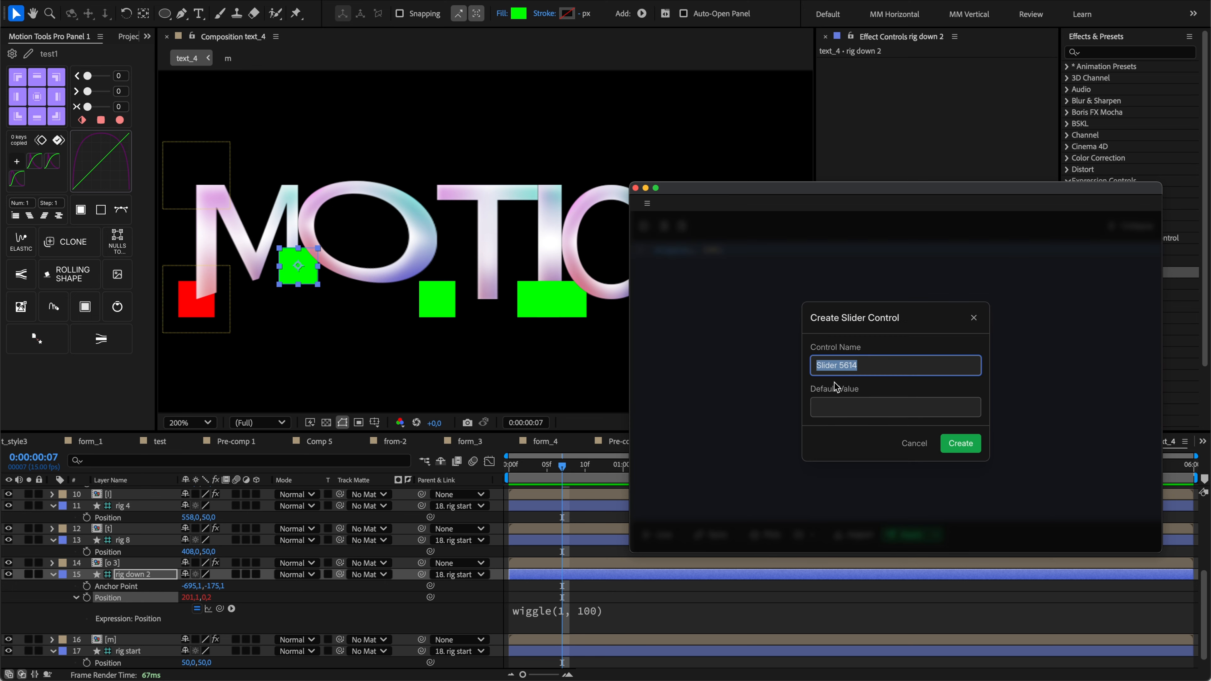
{"action": "type", "text": "F"}
{"action": "left_click", "coordinate": [843, 405]}
{"action": "type", "text": "1"}
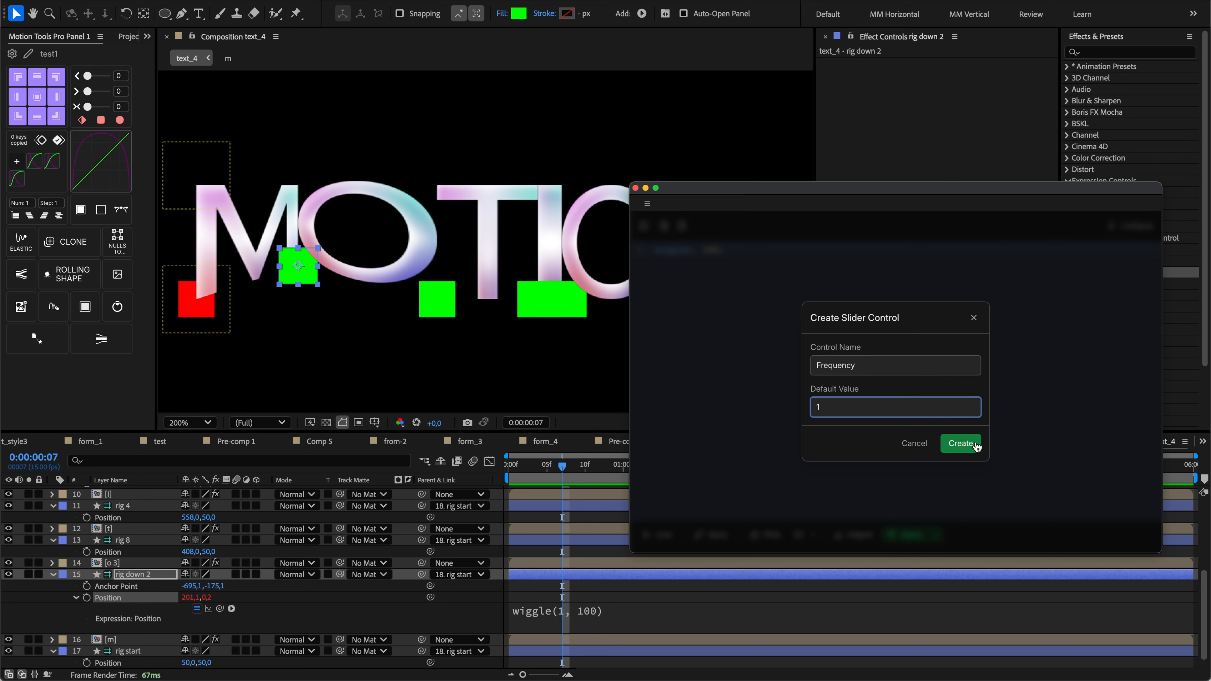
{"action": "left_click", "coordinate": [968, 441]}
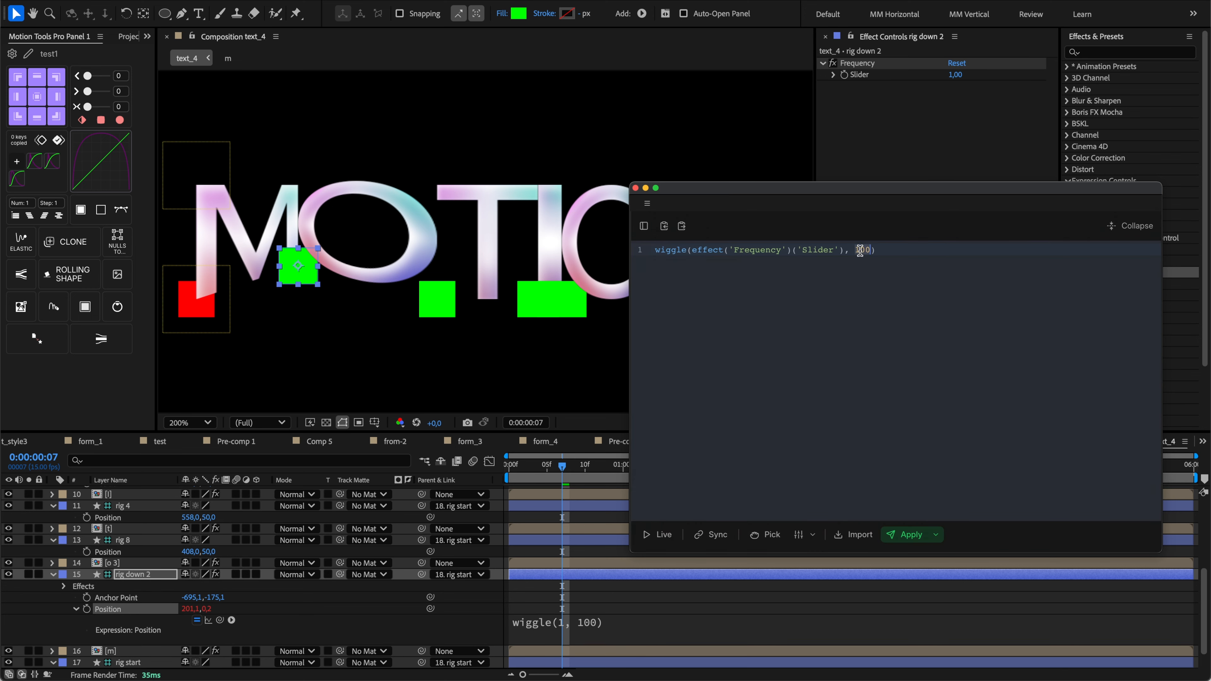
Replace the second wiggle argument with a new slider control named Amplitude, default value 100.
{"action": "left_click", "coordinate": [801, 534]}
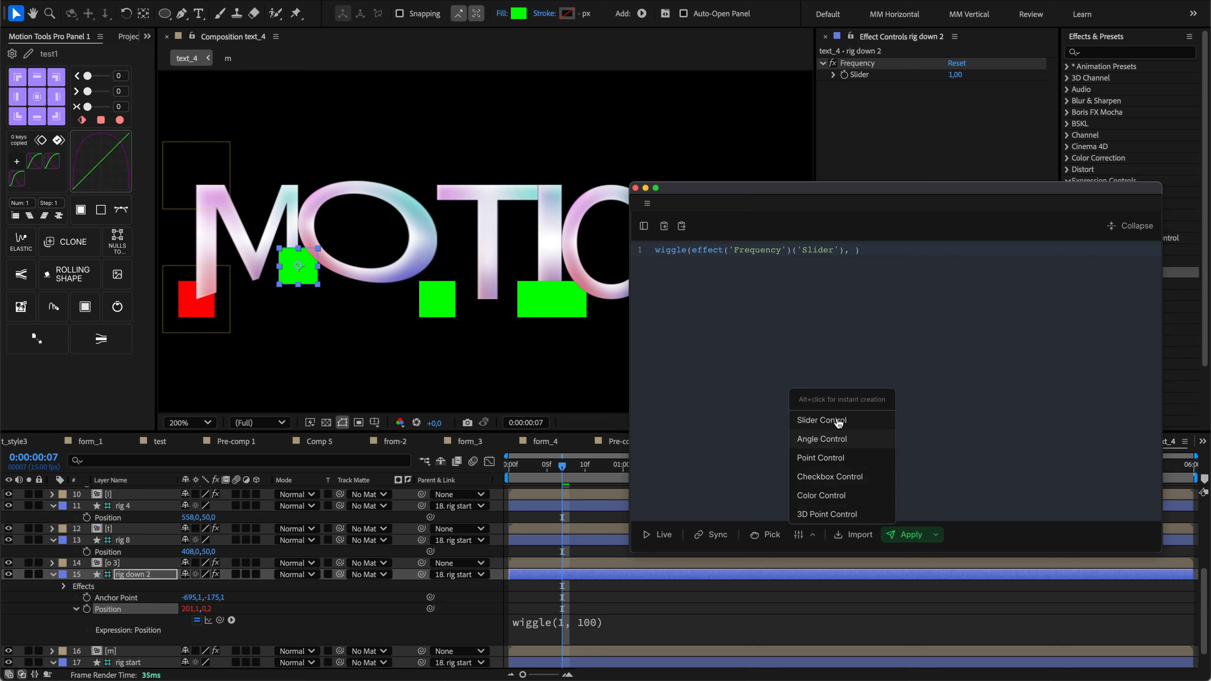
{"action": "left_click", "coordinate": [837, 423]}
{"action": "type", "text": "Amplitude"}
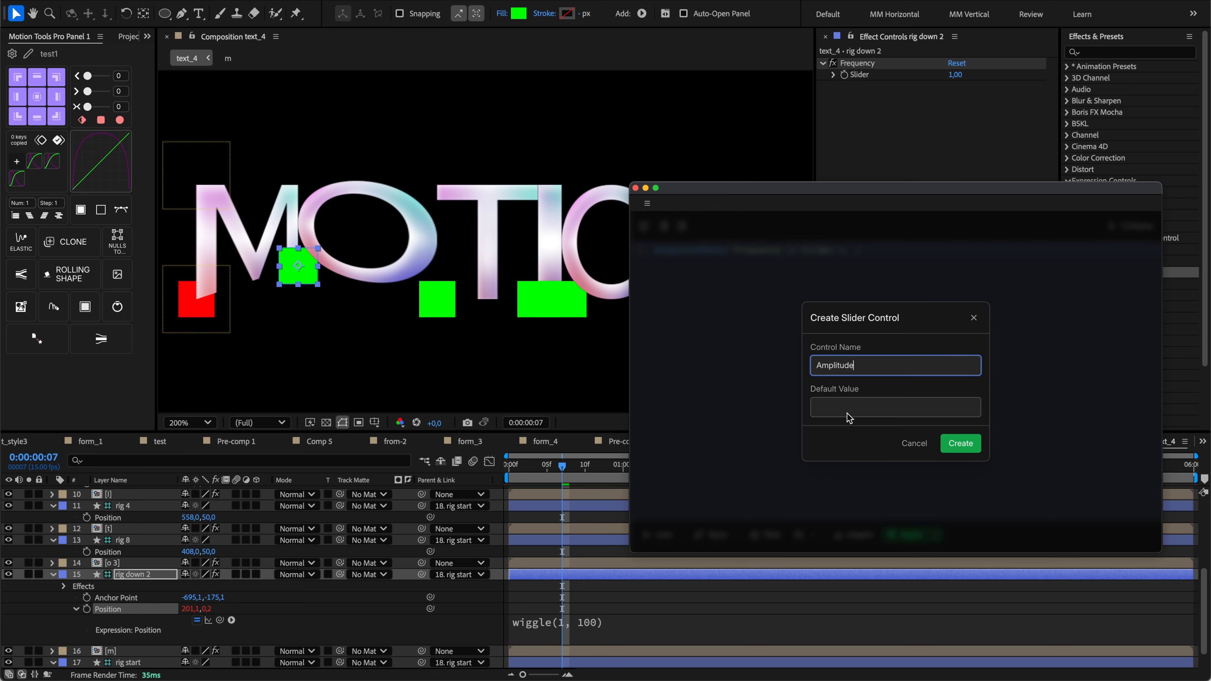
{"action": "left_click", "coordinate": [936, 409]}
{"action": "type", "text": "100"}
{"action": "left_click", "coordinate": [960, 443]}
Set the Frequency slider to 2 and the Amplitude slider to 111, and scrub to frame 3.
{"action": "left_click", "coordinate": [957, 75]}
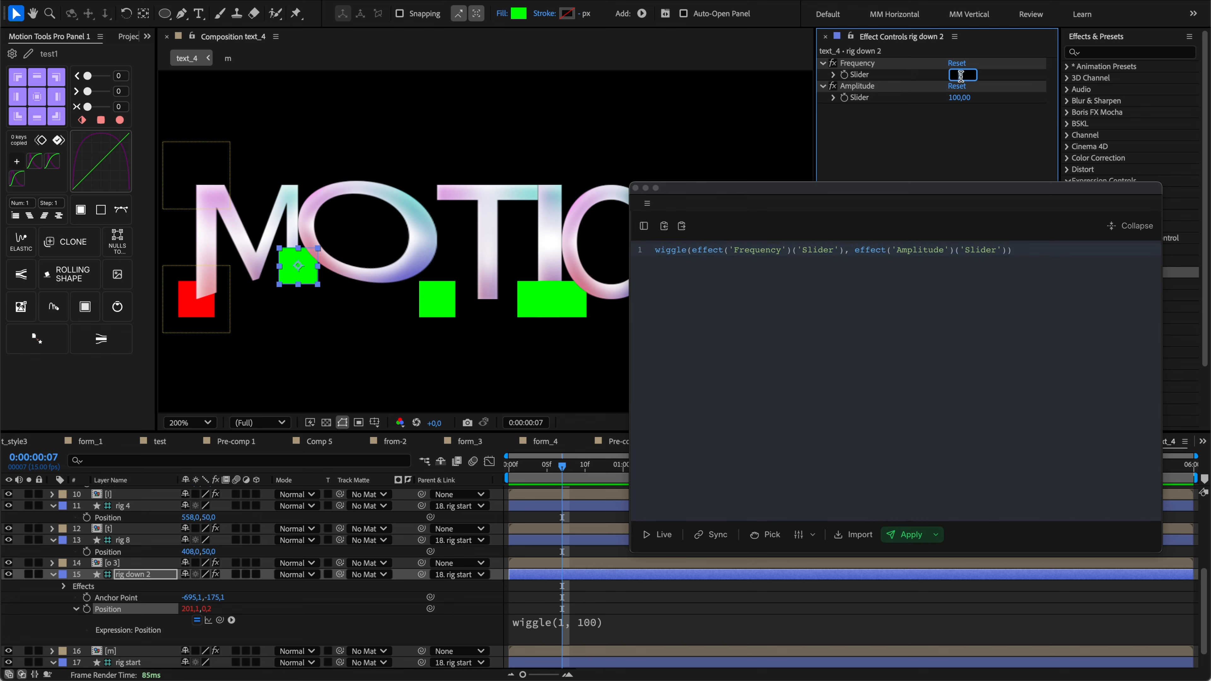
{"action": "type", "text": "2"}
{"action": "left_click_drag", "start_coordinate": [967, 98], "coordinate": [973, 99]}
{"action": "mouse_move", "coordinate": [521, 471]}
{"action": "left_mouse_down"}
{"action": "mouse_move", "coordinate": [698, 474]}
{"action": "mouse_move", "coordinate": [532, 471]}
{"action": "left_mouse_up"}
Add a freq variable above the wiggle call and move the effect('Frequency')('Slider') reference into it, ending with a semicolon.
{"action": "left_click", "coordinate": [657, 250]}
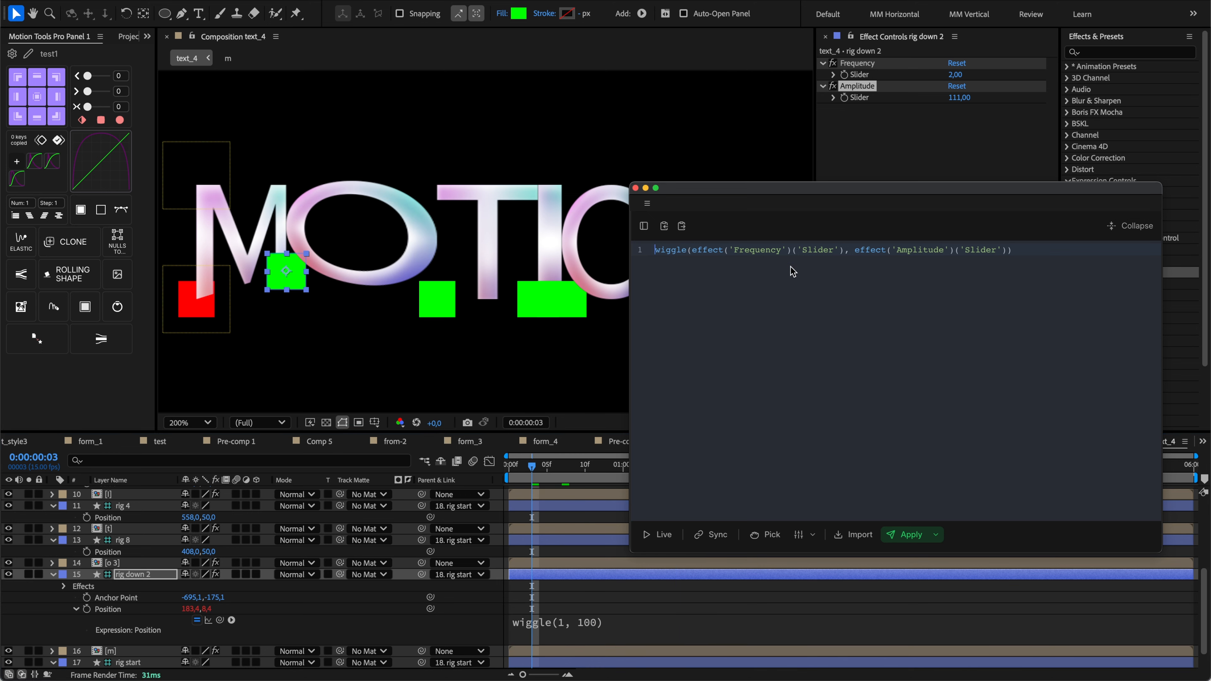
{"action": "key", "text": "Return"}
{"action": "key", "text": "Return"}
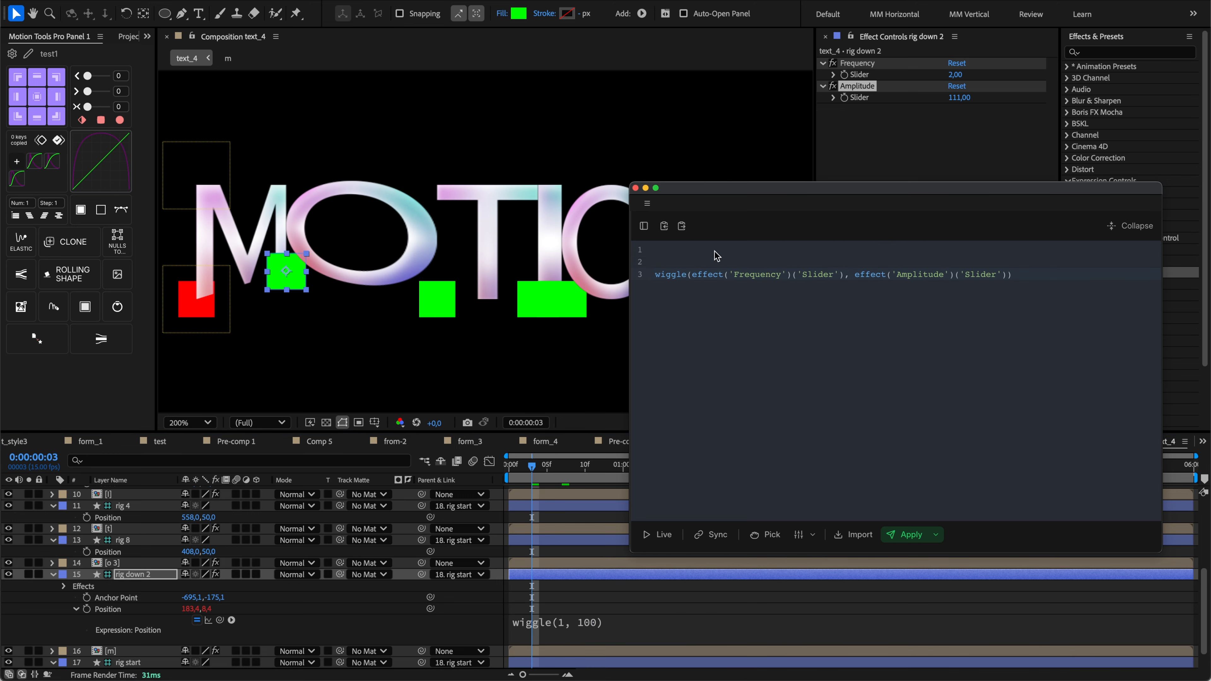
{"action": "type", "text": "freq ="}
{"action": "left_click_drag", "start_coordinate": [691, 277], "coordinate": [842, 277]}
{"action": "key", "text": "ctrl+x"}
{"action": "type", "text": "="}
{"action": "key", "text": "ctrl+v"}
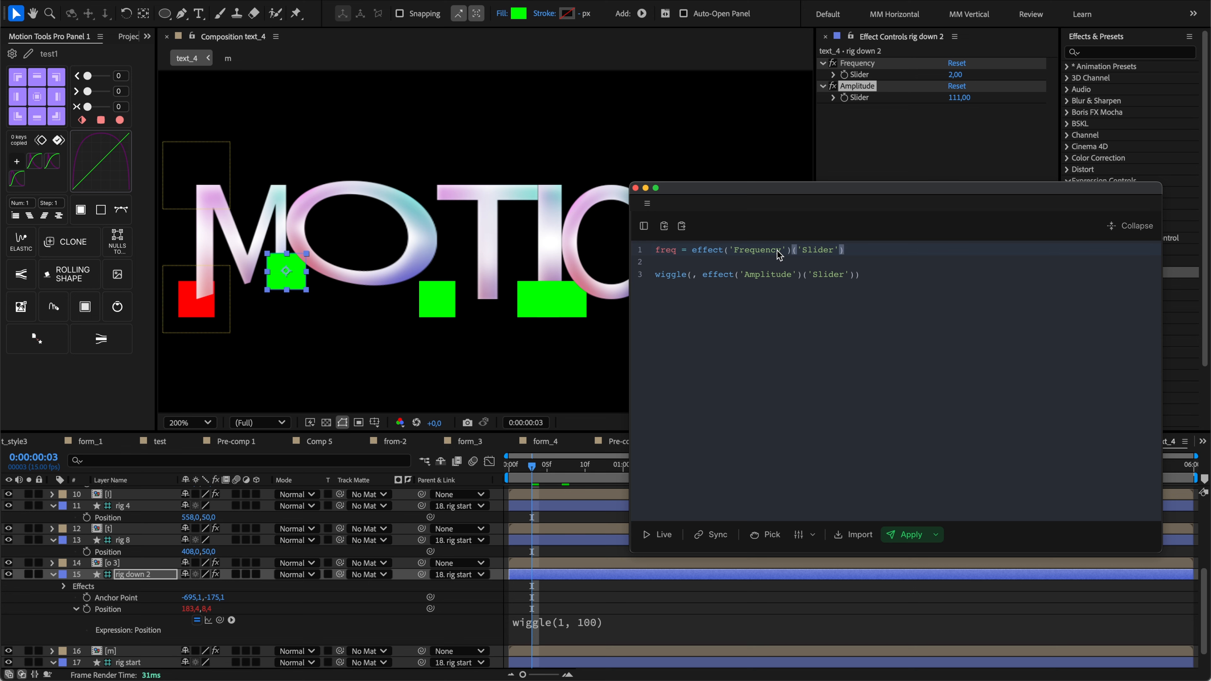
{"action": "type", "text": ";"}
Add an amp variable on the second line and move the effect('Amplitude')('Slider') reference into it, ending with a semicolon.
{"action": "key", "text": "Return"}
{"action": "type", "text": "amp ="}
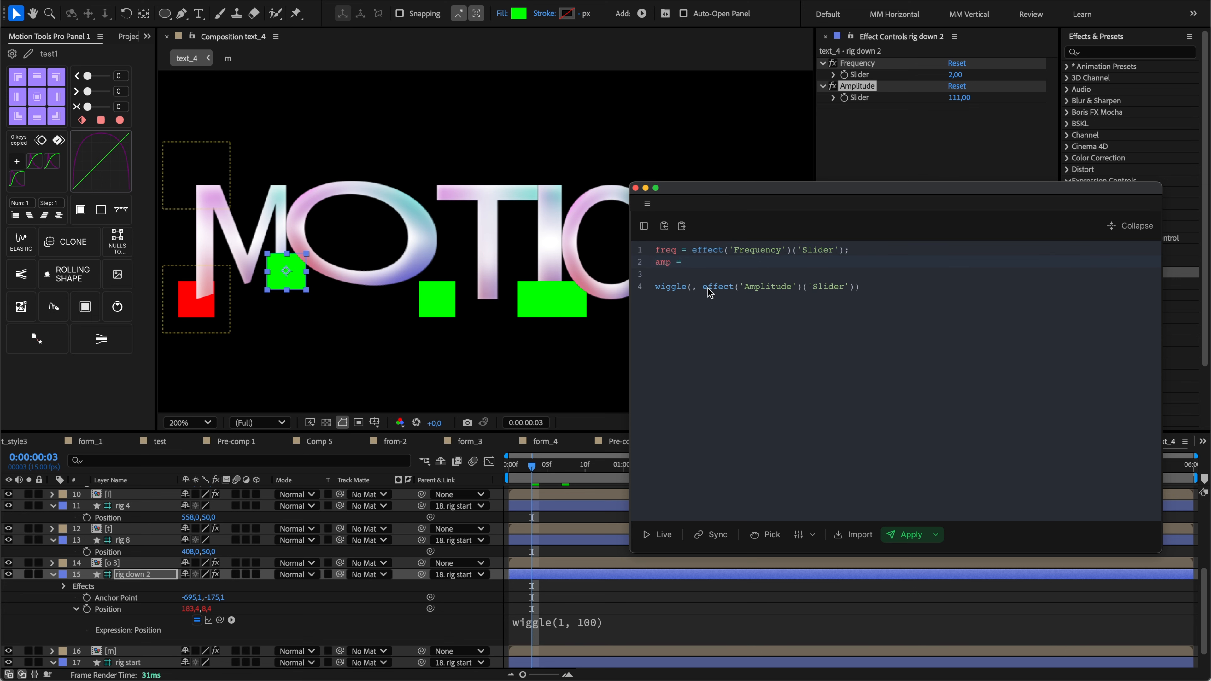
{"action": "left_click_drag", "start_coordinate": [704, 288], "coordinate": [849, 288]}
{"action": "key", "text": "super+x"}
{"action": "left_click", "coordinate": [751, 259]}
{"action": "key", "text": "super+v"}
{"action": "type", "text": ";"}
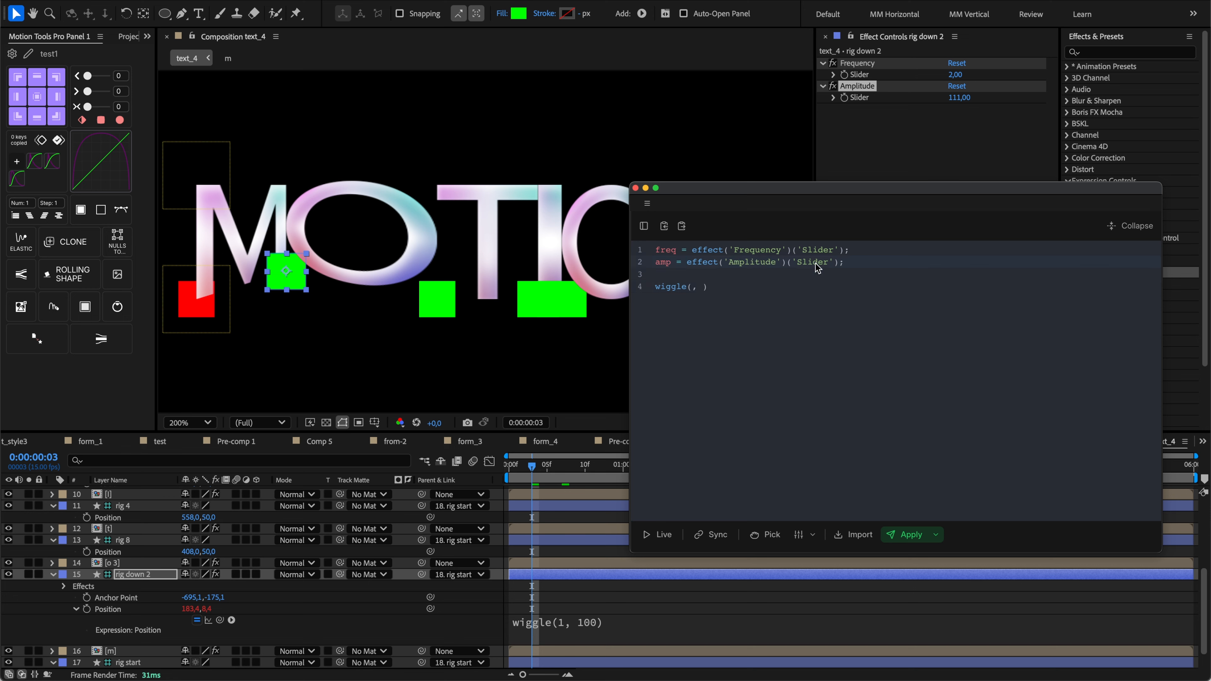
Complete the call as wiggle(freq, amp) and apply the expression to rig down 2's Position.
{"action": "left_click_drag", "start_coordinate": [870, 263], "coordinate": [655, 249]}
{"action": "left_click", "coordinate": [693, 286]}
{"action": "type", "text": "freq"}
{"action": "left_click", "coordinate": [721, 287]}
{"action": "type", "text": "amp"}
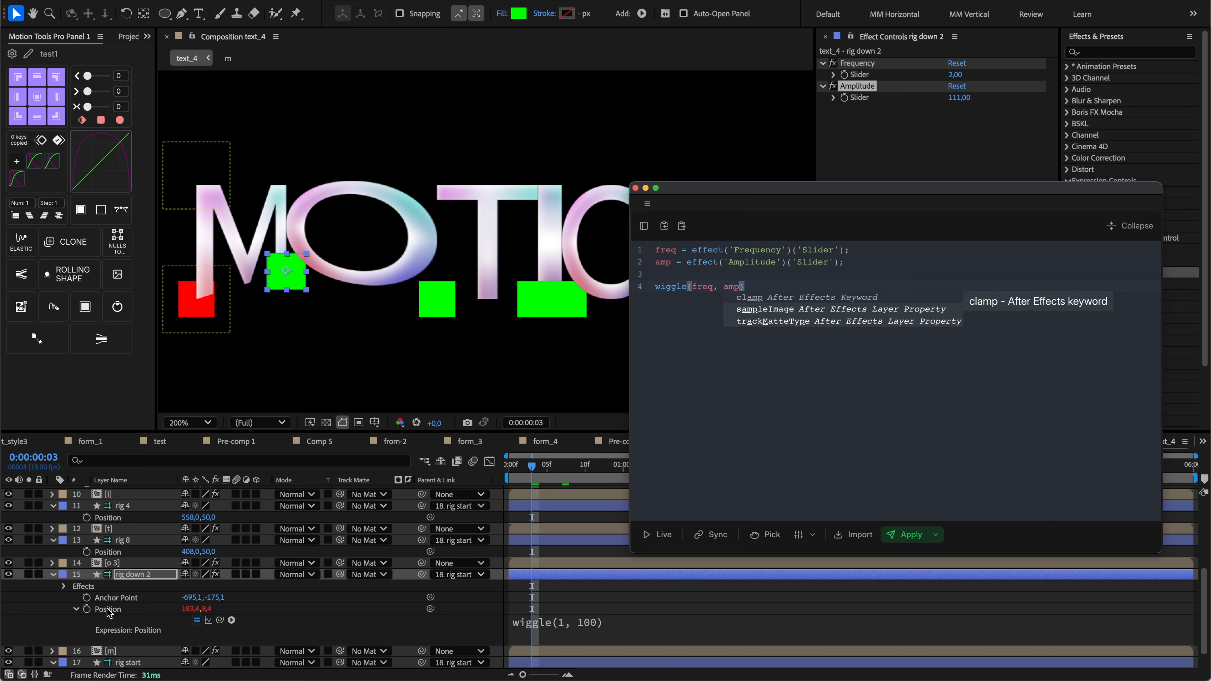
{"action": "left_click", "coordinate": [902, 537]}
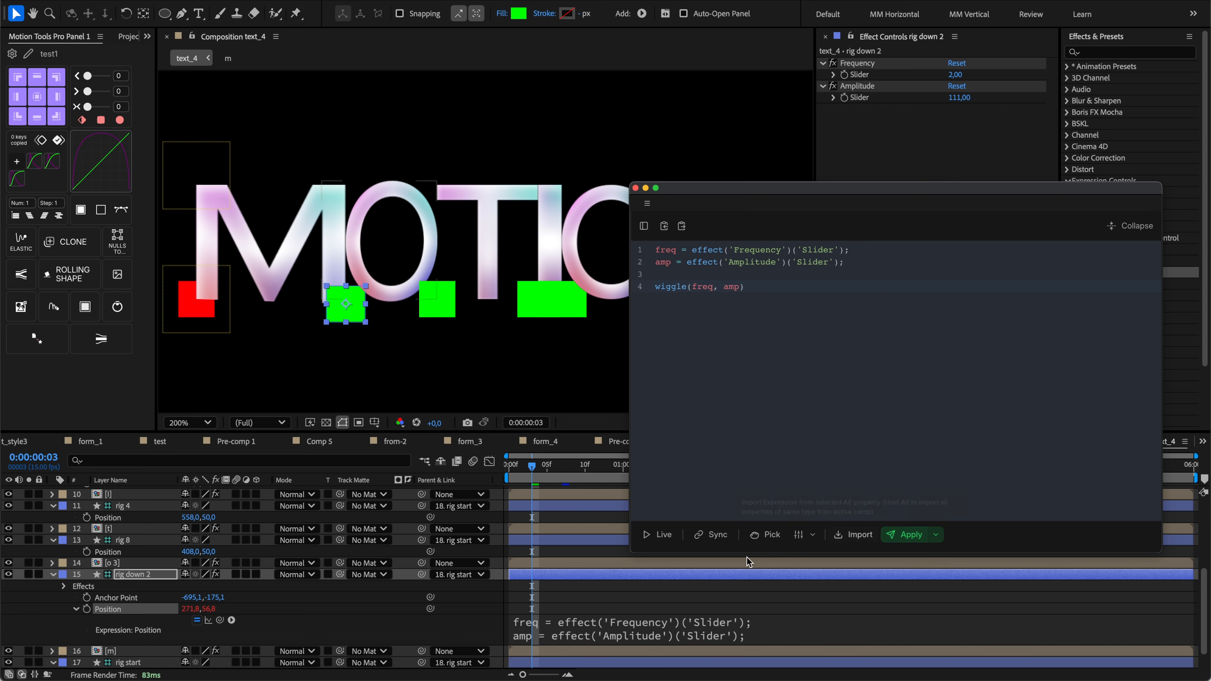
Preview the wiggle, set the Amplitude slider to 55, and preview the animation again.
{"action": "left_click", "coordinate": [525, 466]}
{"action": "key", "text": "space"}
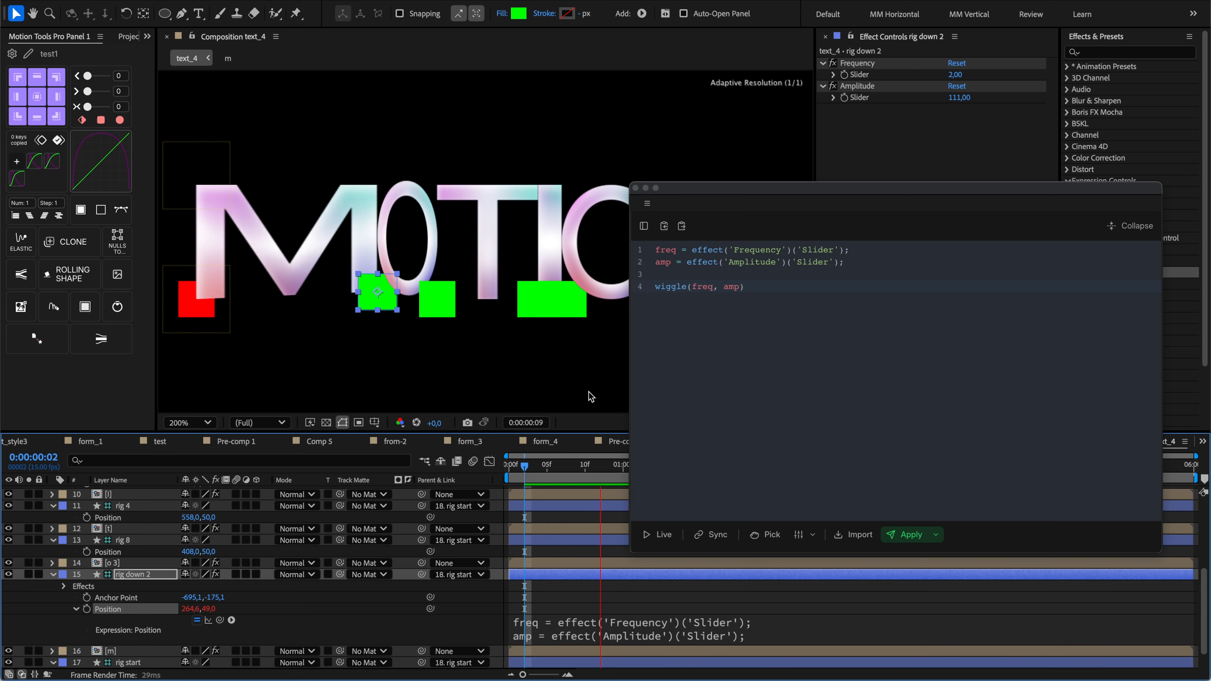
{"action": "left_click_drag", "start_coordinate": [958, 97], "coordinate": [938, 104]}
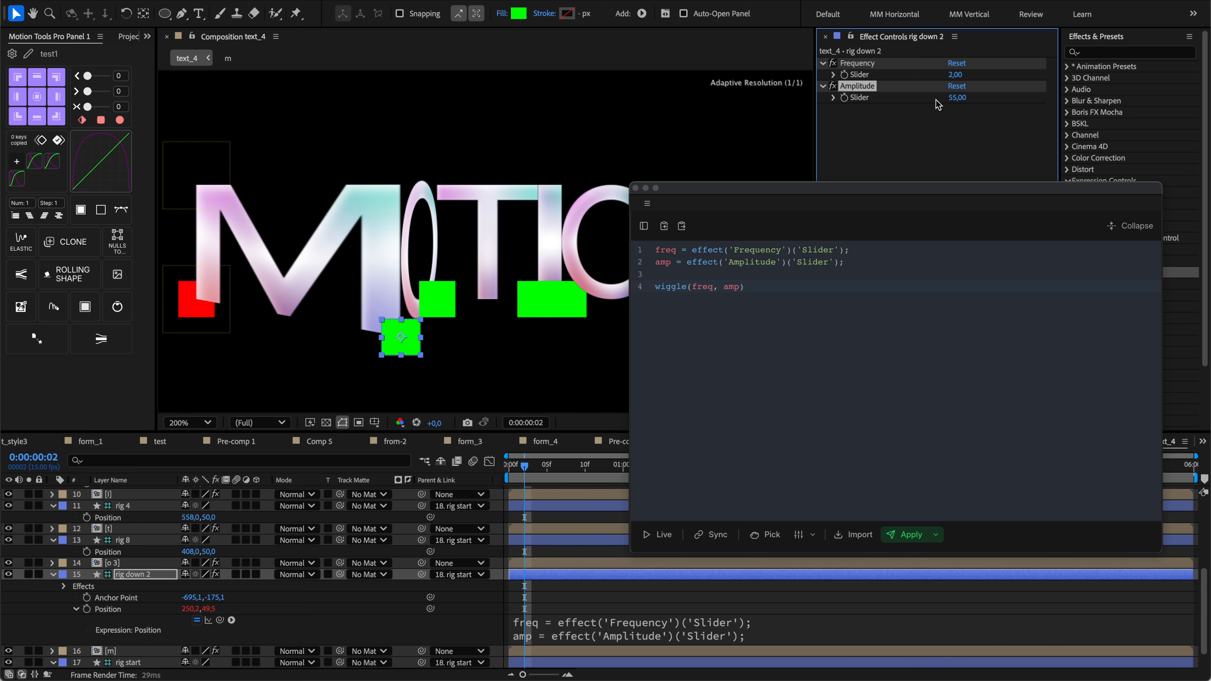
{"action": "key", "text": "space"}
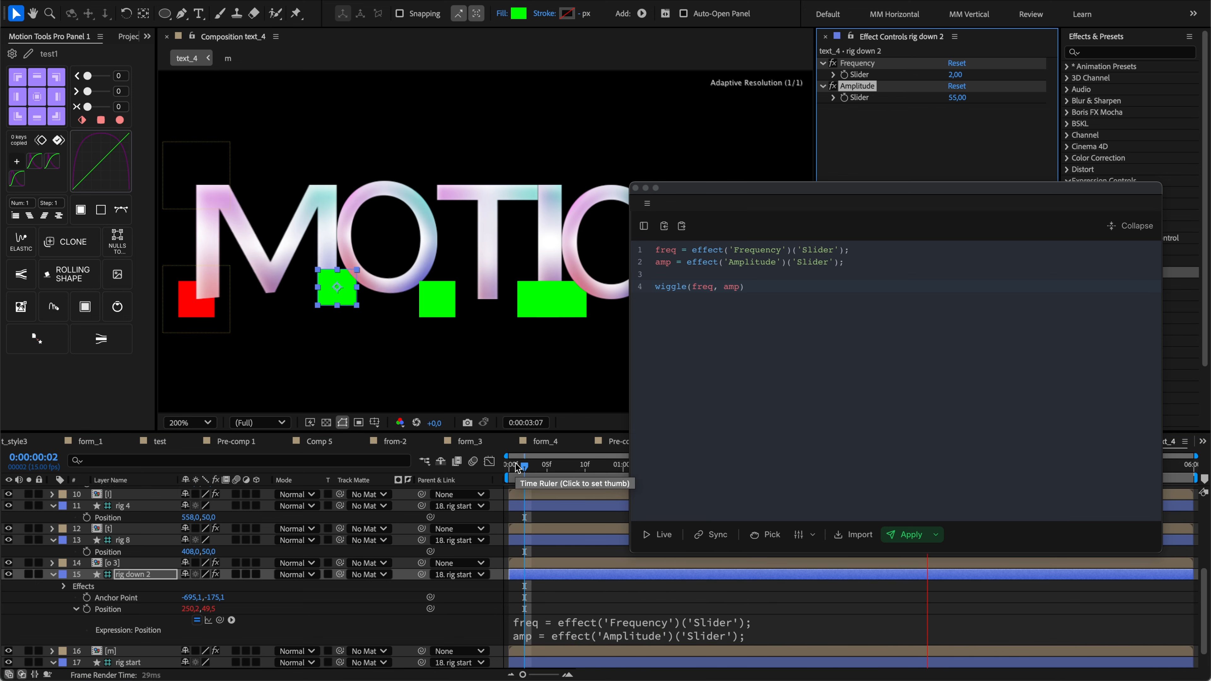
{"action": "left_click", "coordinate": [516, 466]}
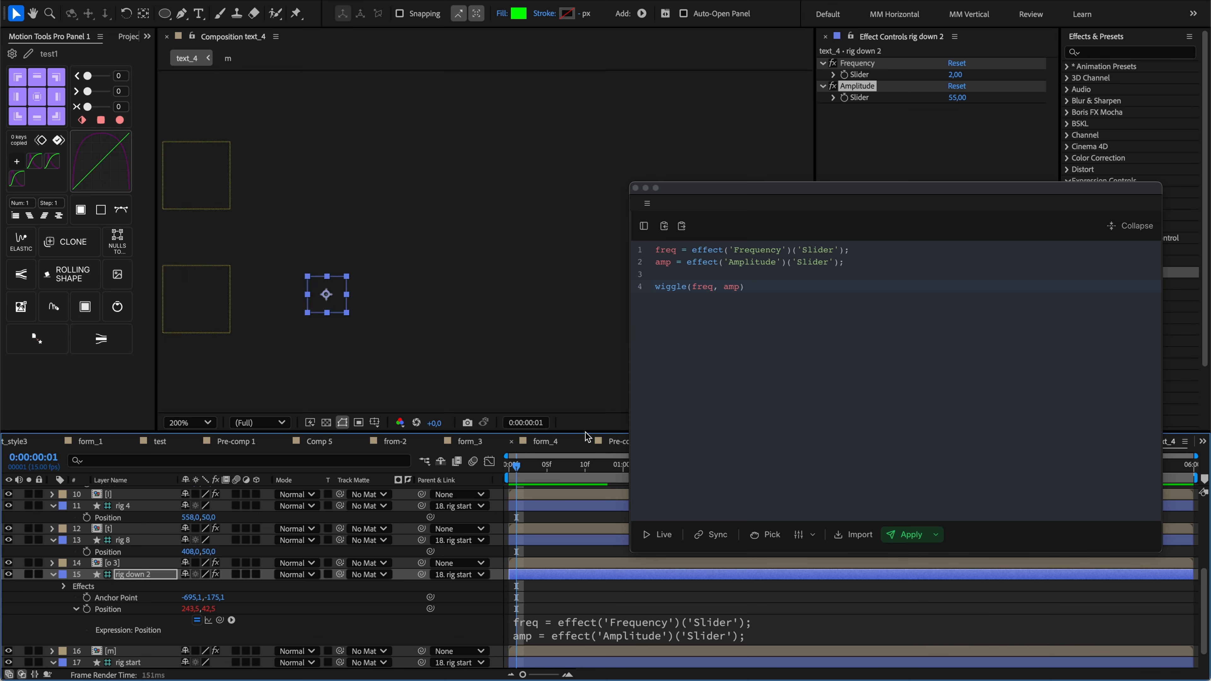
End the wiggle(freq, amp) line with a semicolon, reapply the code to Position, and enlarge its expression field in the timeline.
{"action": "left_click", "coordinate": [849, 251]}
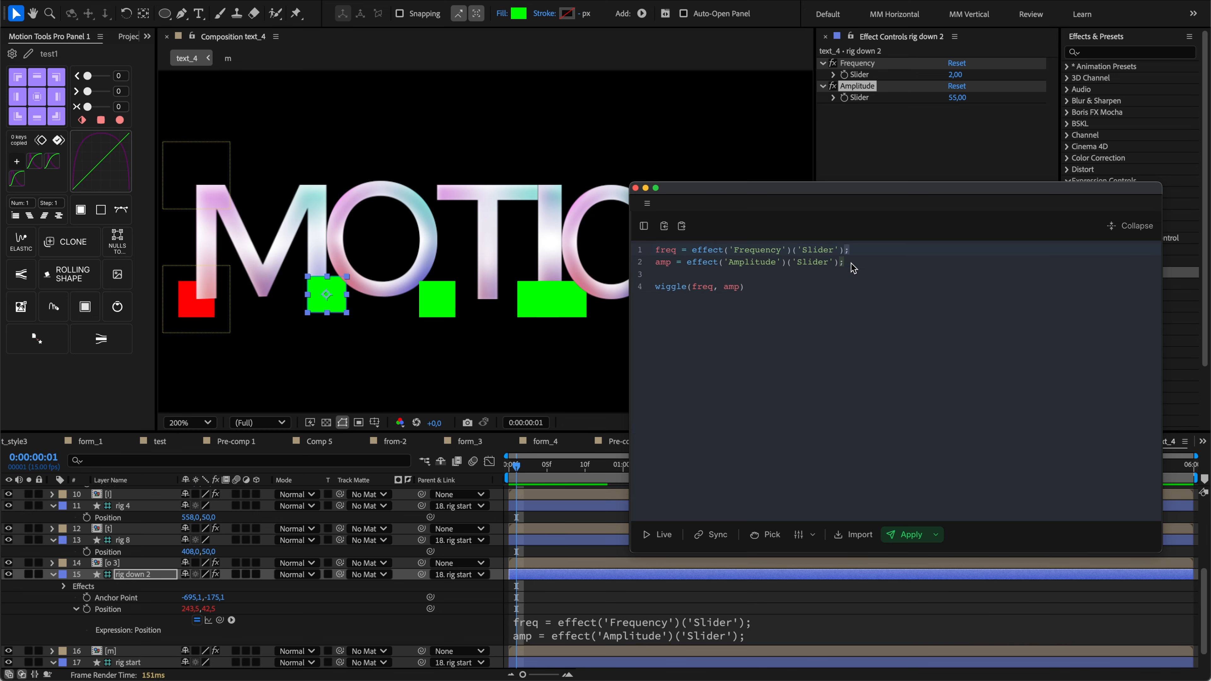
{"action": "left_click", "coordinate": [840, 263]}
{"action": "left_click", "coordinate": [758, 288]}
{"action": "type", "text": ";"}
{"action": "left_click", "coordinate": [114, 615]}
{"action": "left_click", "coordinate": [903, 537]}
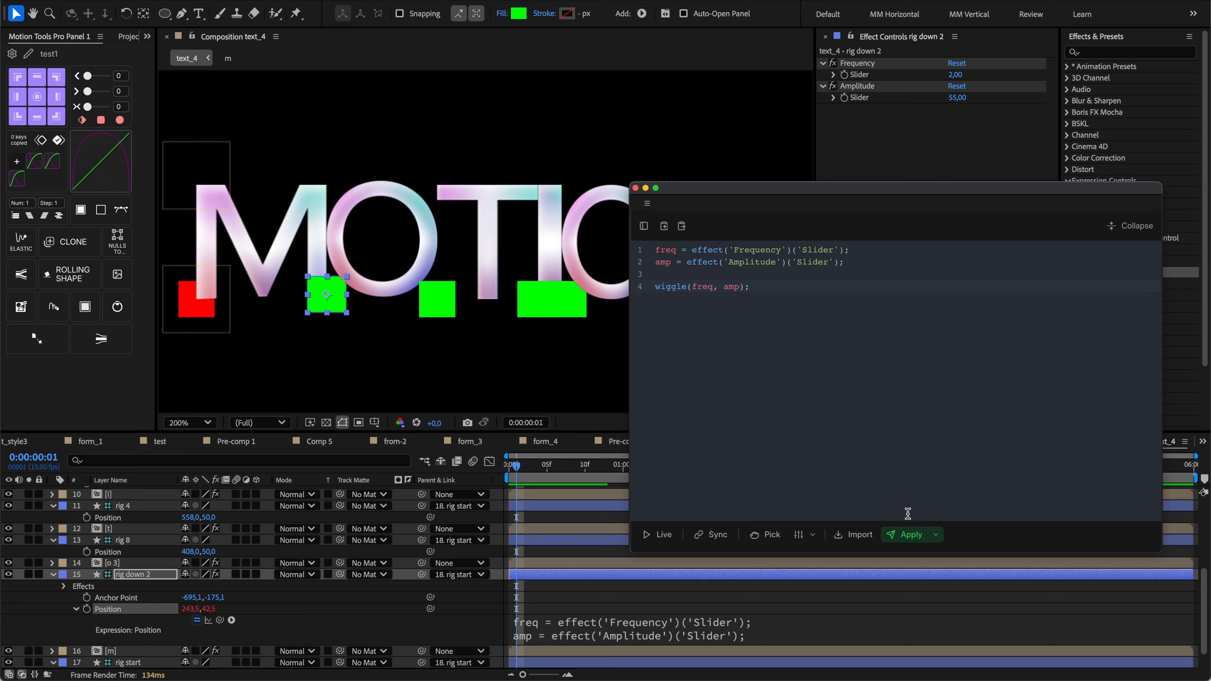
{"action": "left_click", "coordinate": [642, 644]}
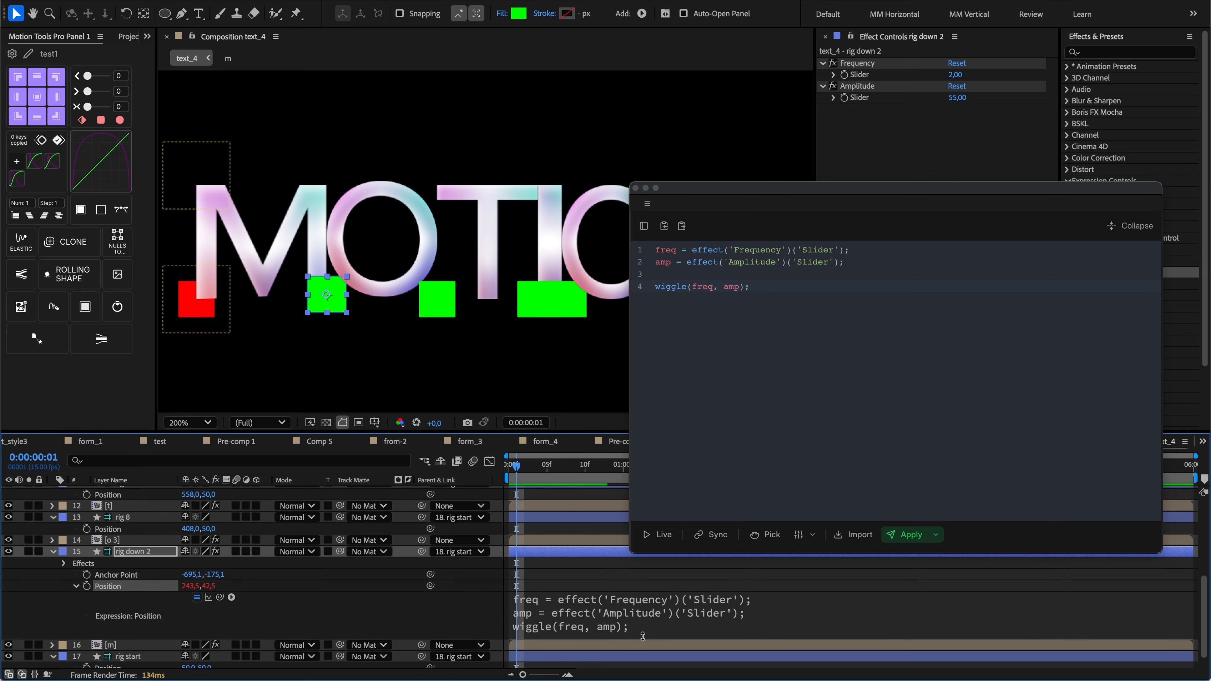
{"action": "left_click_drag", "start_coordinate": [643, 637], "coordinate": [643, 641]}
{"action": "left_click", "coordinate": [772, 300]}
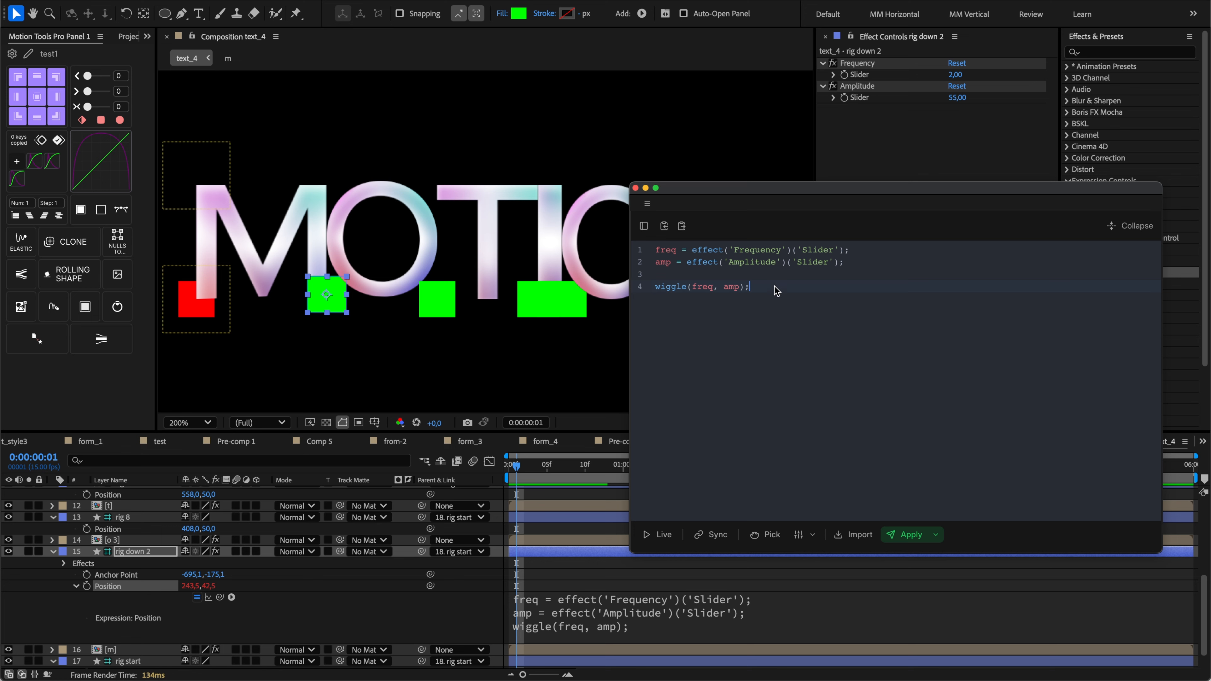
{"action": "left_click_drag", "start_coordinate": [519, 466], "coordinate": [549, 466]}
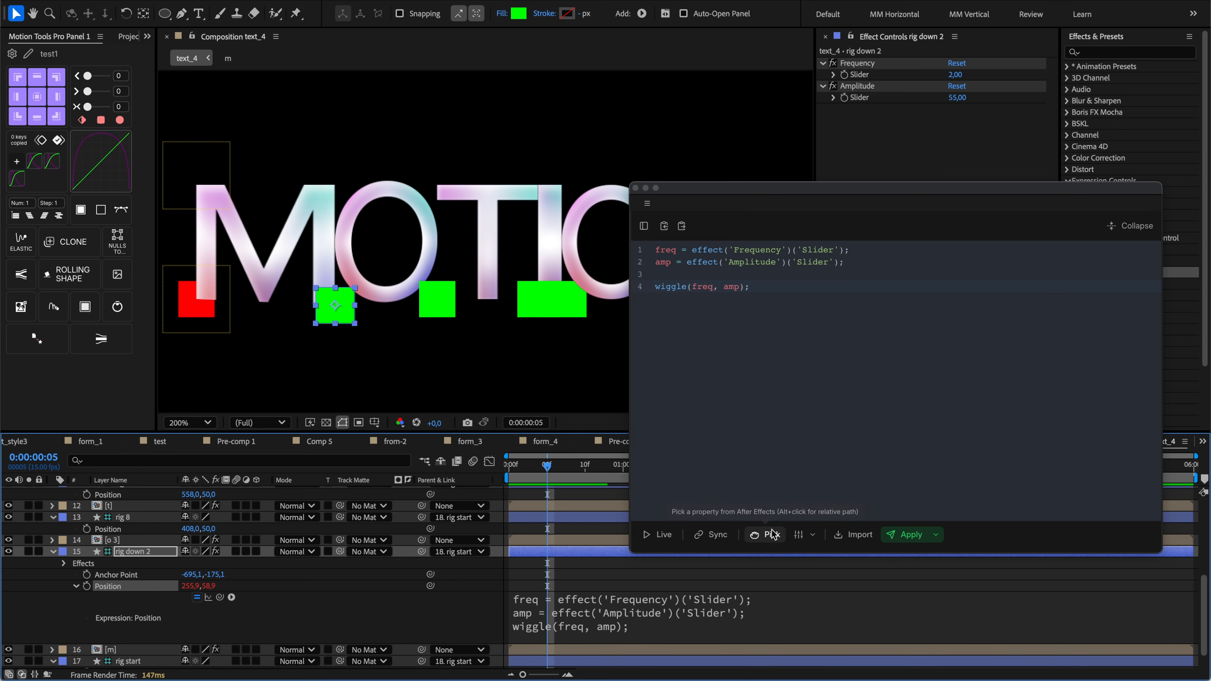
Pick rig down 2's Anchor Point as a reference into the empty third line of the code, and clear that line.
{"action": "left_click", "coordinate": [832, 274]}
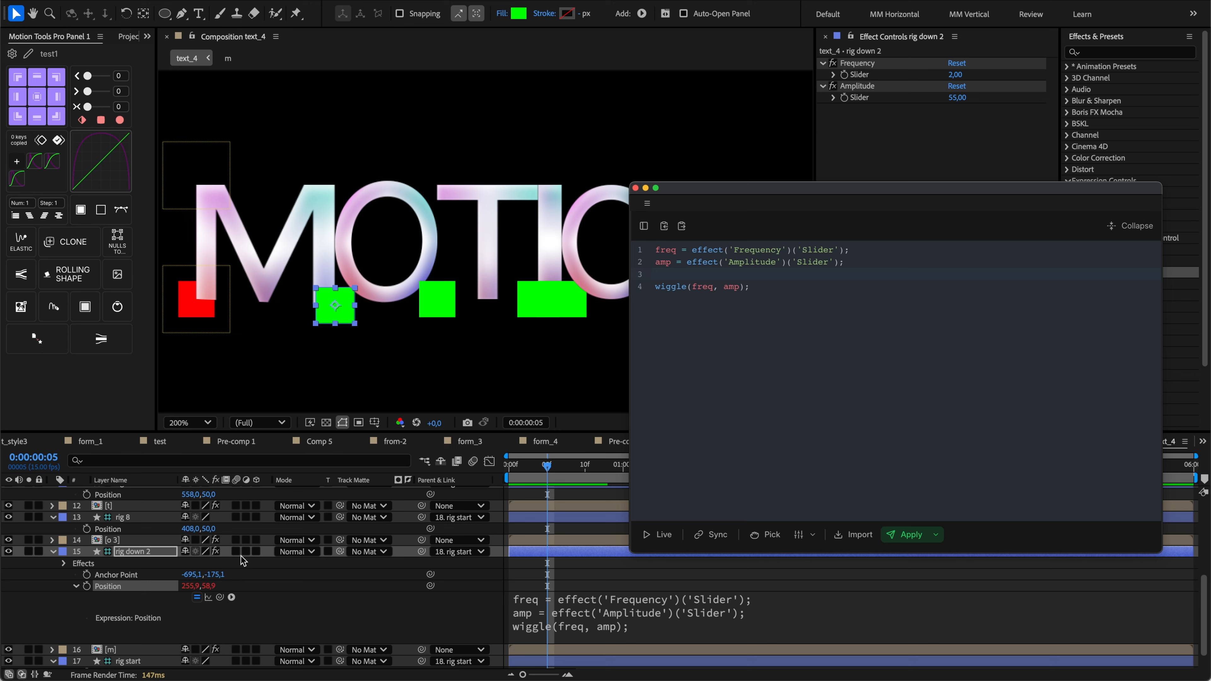
{"action": "left_click", "coordinate": [120, 575]}
{"action": "left_click", "coordinate": [767, 535]}
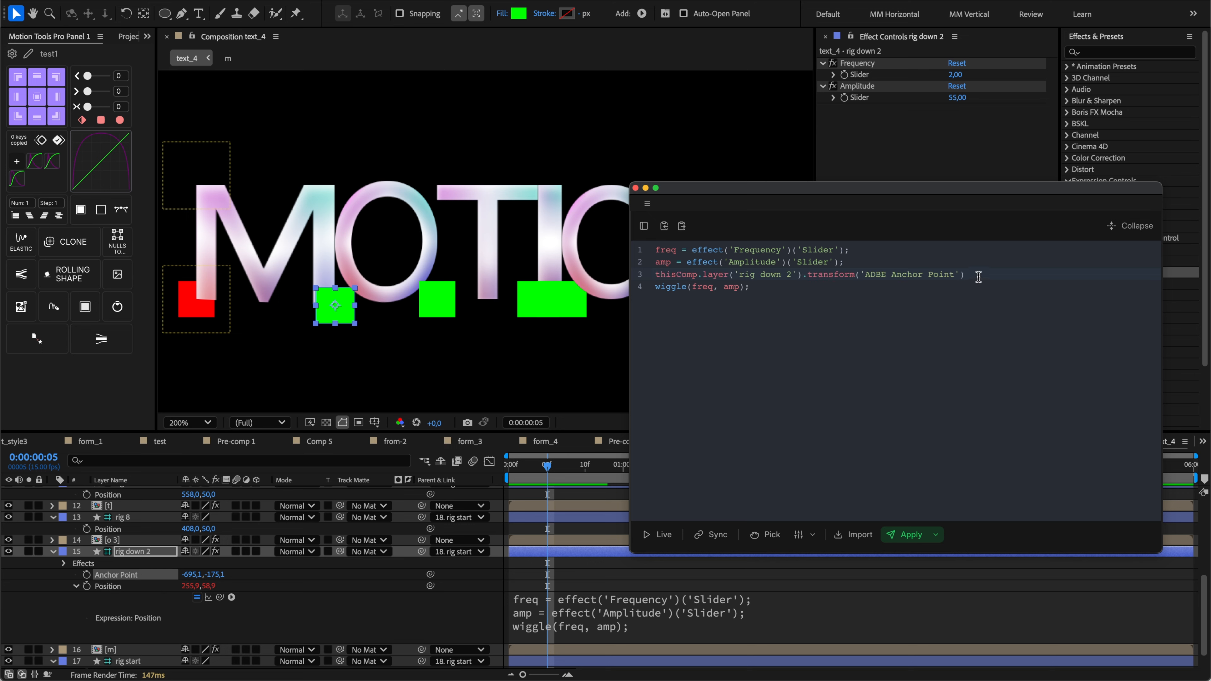
{"action": "key", "text": "super+BackSpace"}
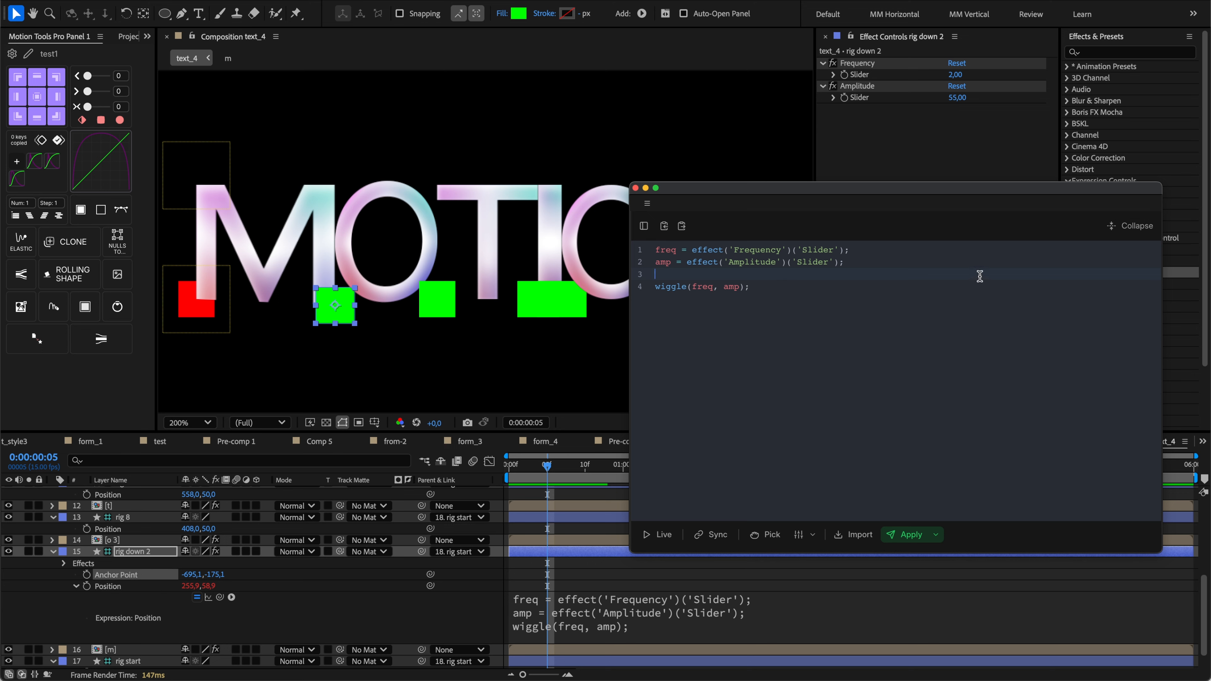
Try picking rig down 2's Anchor Point as a relative path and its Rotation as a full path into line 3, removing each reference.
{"action": "left_click", "coordinate": [770, 536]}
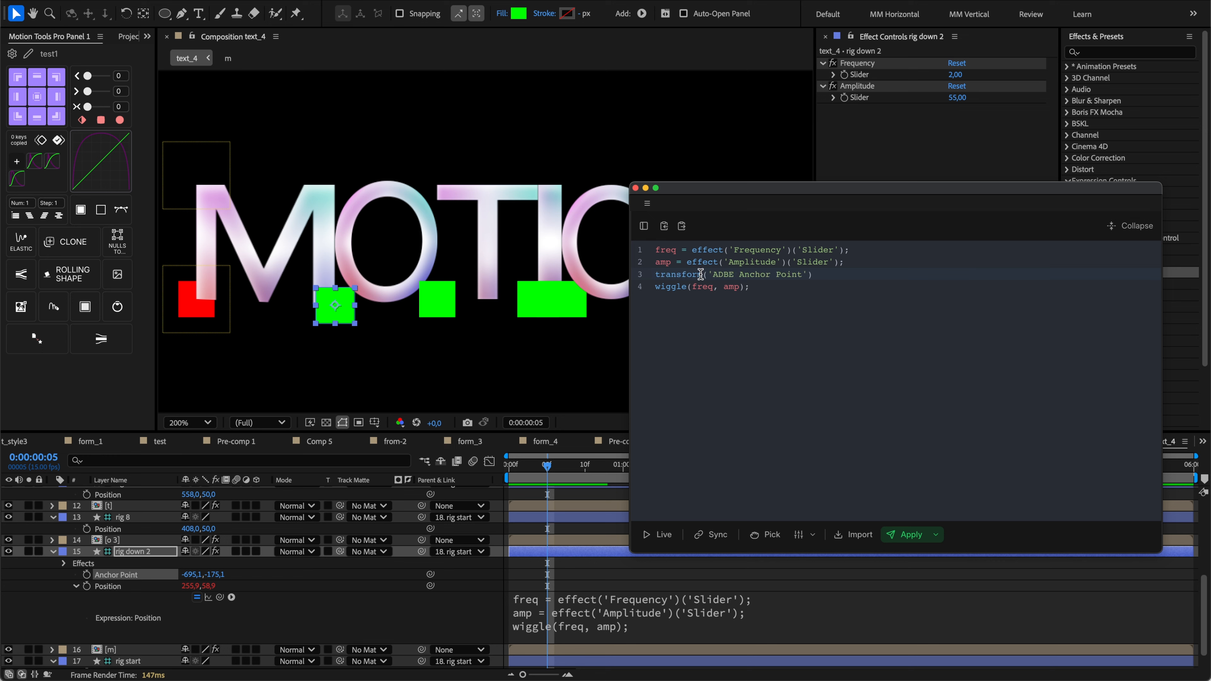
{"action": "key", "text": "super+BackSpace"}
{"action": "left_click", "coordinate": [152, 553]}
{"action": "key", "text": "shift+r"}
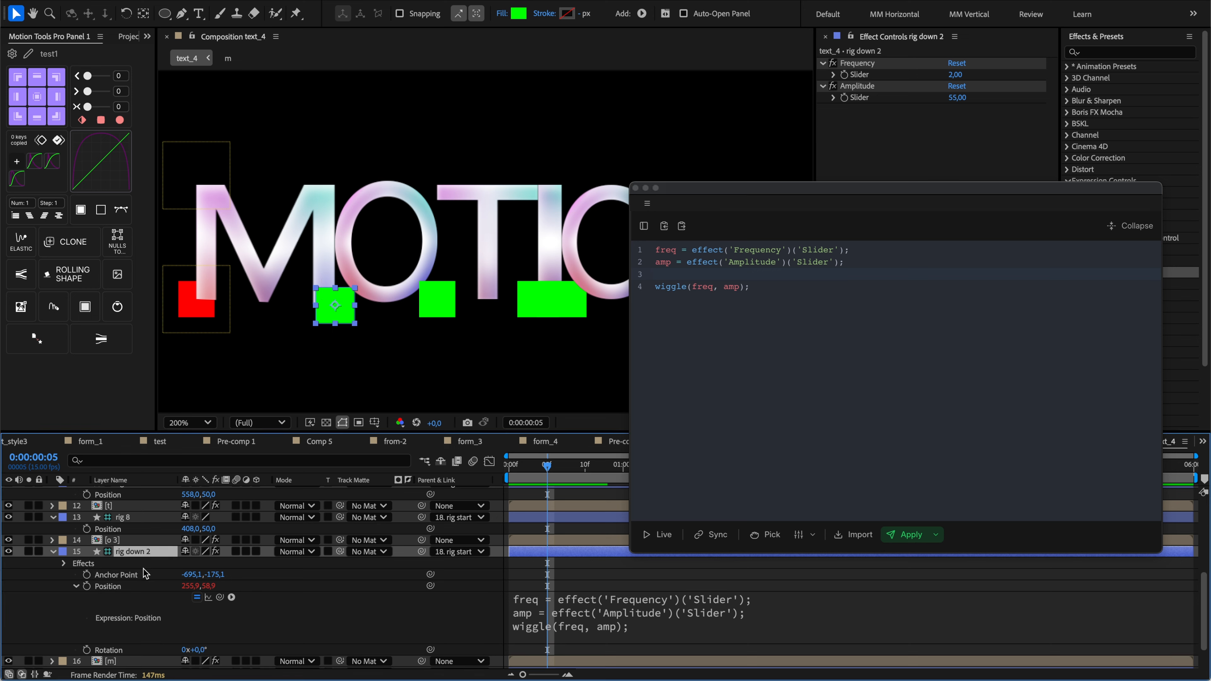
{"action": "left_click", "coordinate": [110, 650]}
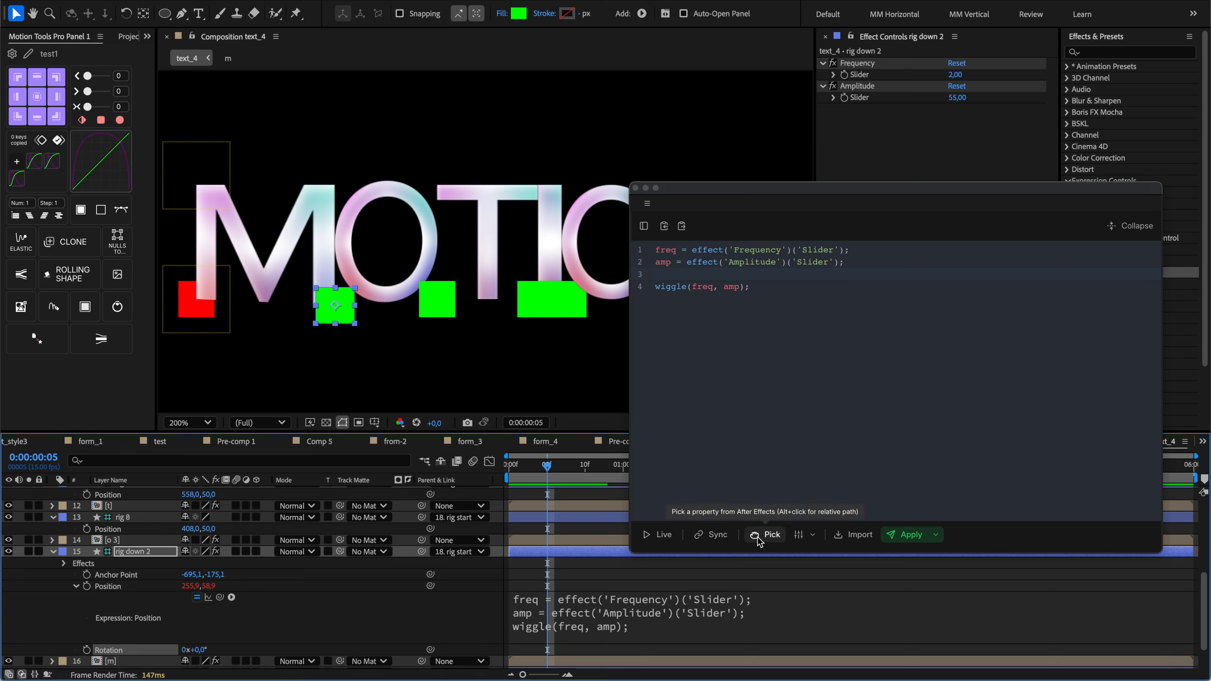
{"action": "left_click", "coordinate": [765, 535]}
{"action": "left_click", "coordinate": [936, 293]}
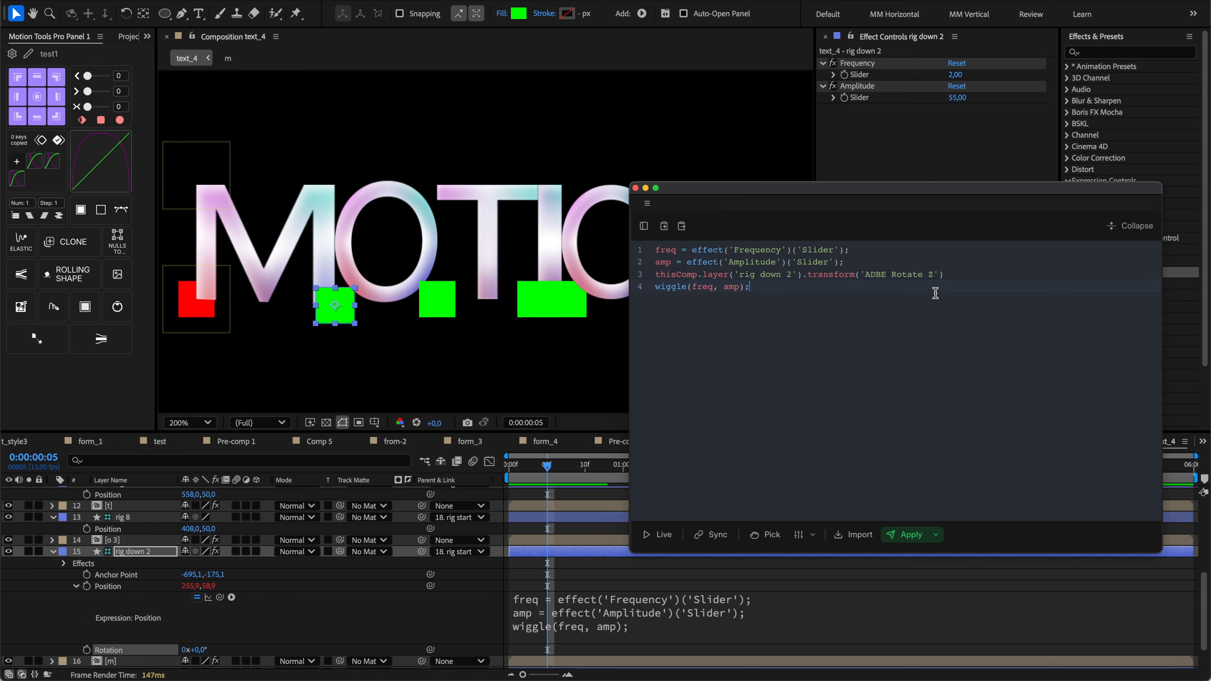
{"action": "key", "text": "super+z"}
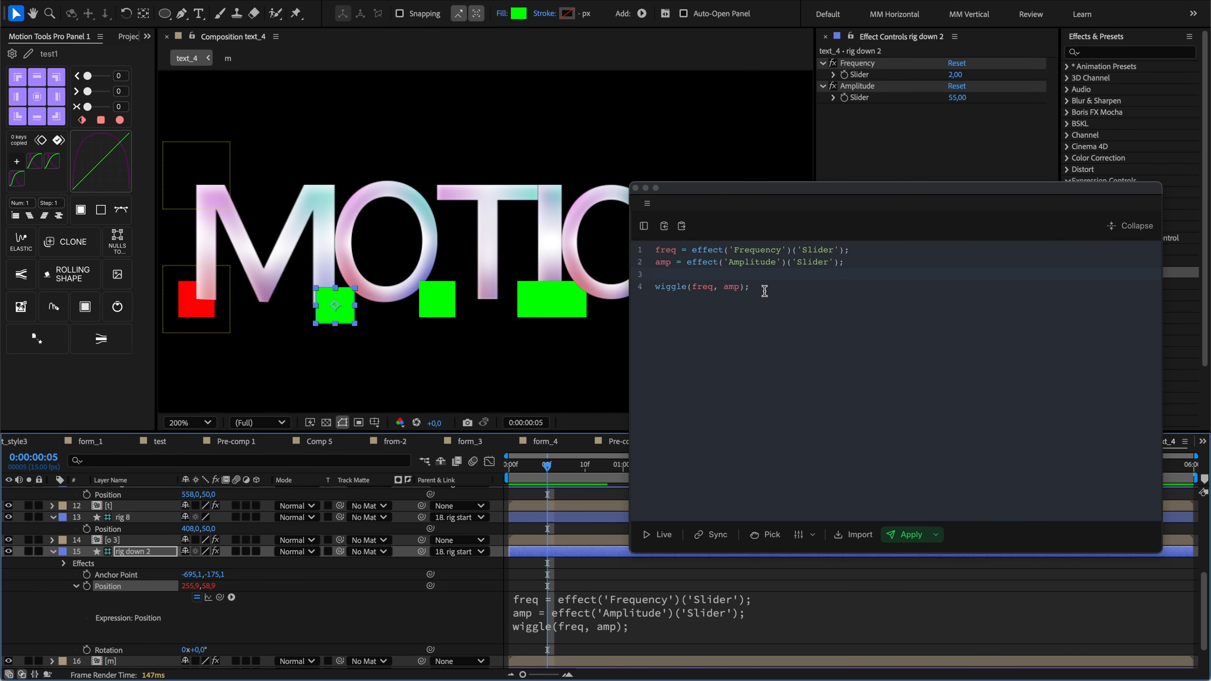
Turn on Live updating for rig down 2's Position and change the last code line to wiggle(freq, amp + 1);.
{"action": "left_click", "coordinate": [658, 534]}
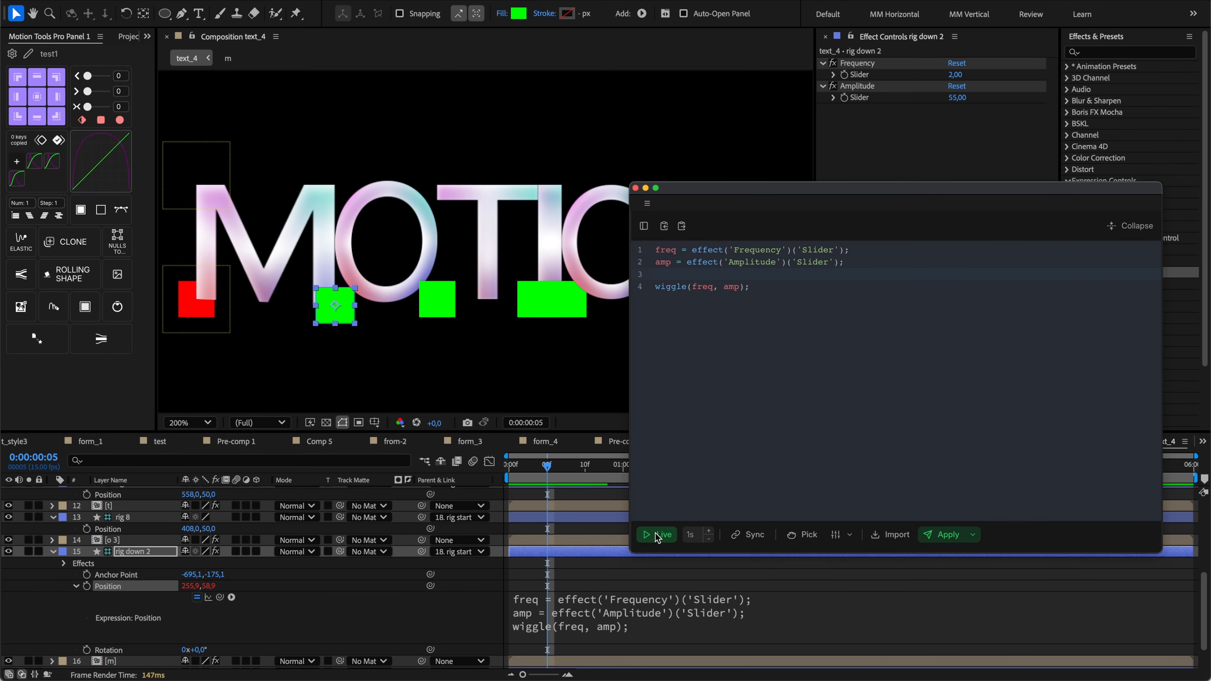
{"action": "left_click", "coordinate": [741, 286]}
{"action": "type", "text": "+ 1"}
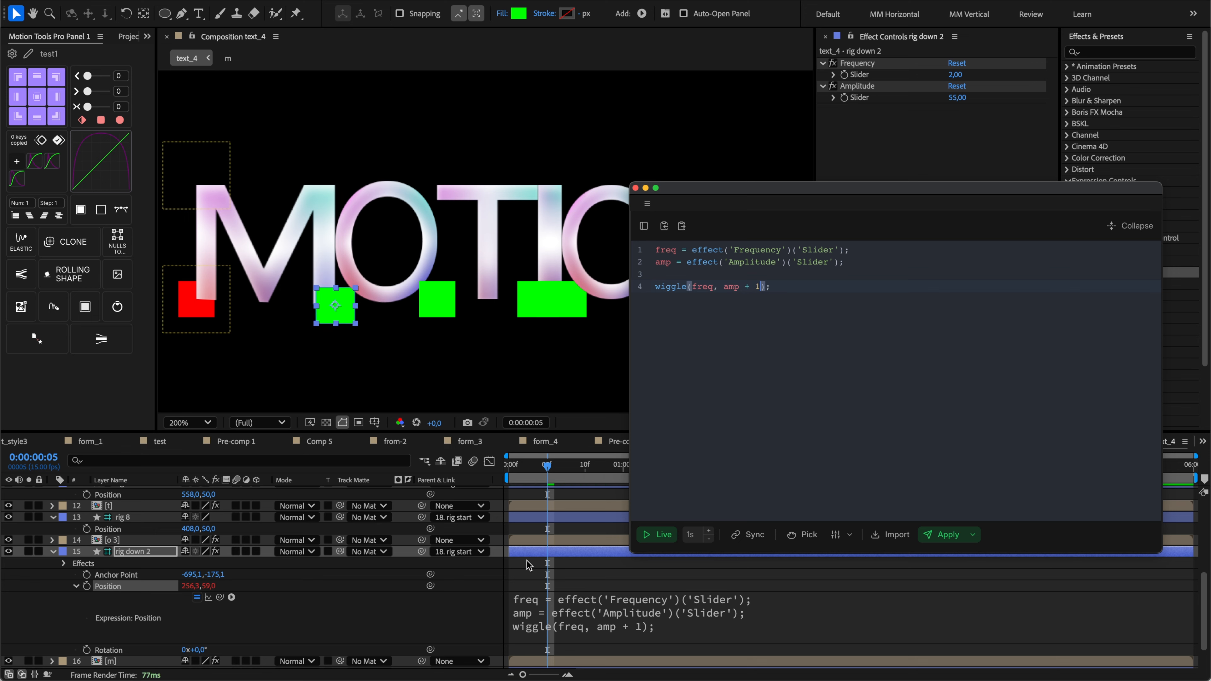
{"action": "scroll", "coordinate": [453, 565], "scroll_direction": "down", "scroll_amount": 1}
{"action": "left_click_drag", "start_coordinate": [602, 628], "coordinate": [681, 626]}
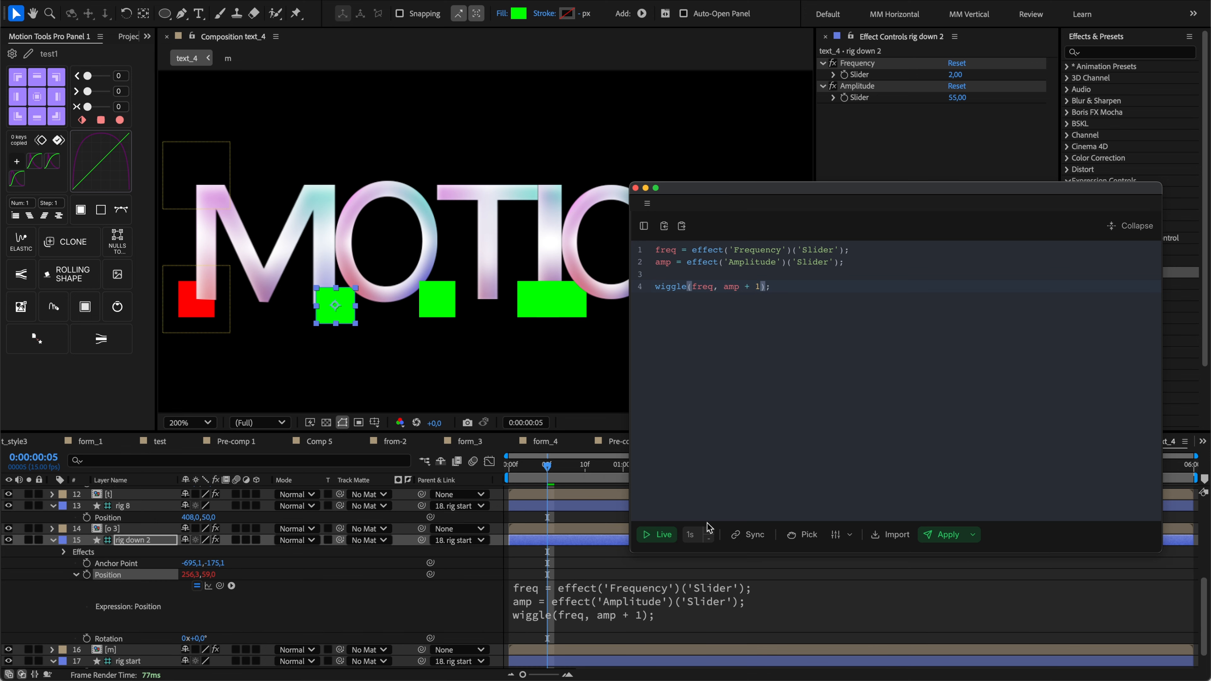
Raise the amount added to amp in the wiggle call to 10 and check the expression in the timeline.
{"action": "left_click", "coordinate": [764, 286]}
{"action": "type", "text": "0"}
{"action": "left_click_drag", "start_coordinate": [617, 639], "coordinate": [709, 637]}
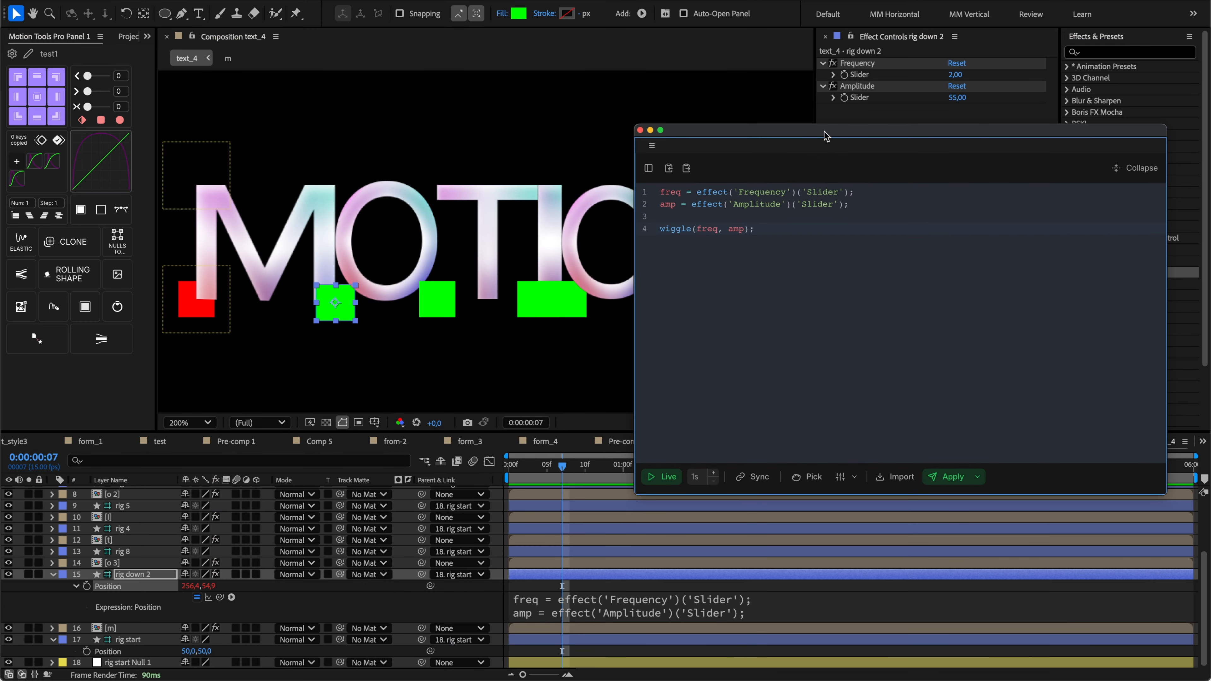
Turn on Sync in the script editor and select the layers rig 8, rig 4 and rig 5.
{"action": "left_click", "coordinate": [751, 477]}
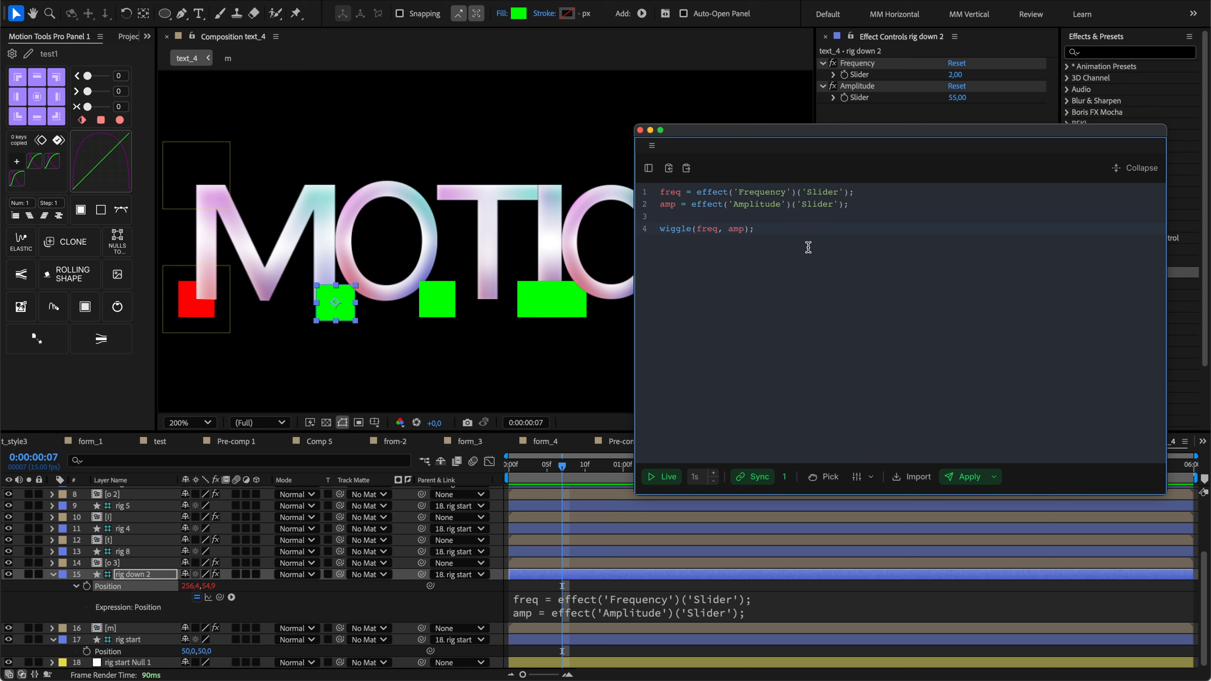
{"action": "scroll", "coordinate": [165, 563], "scroll_direction": "up", "scroll_amount": 3}
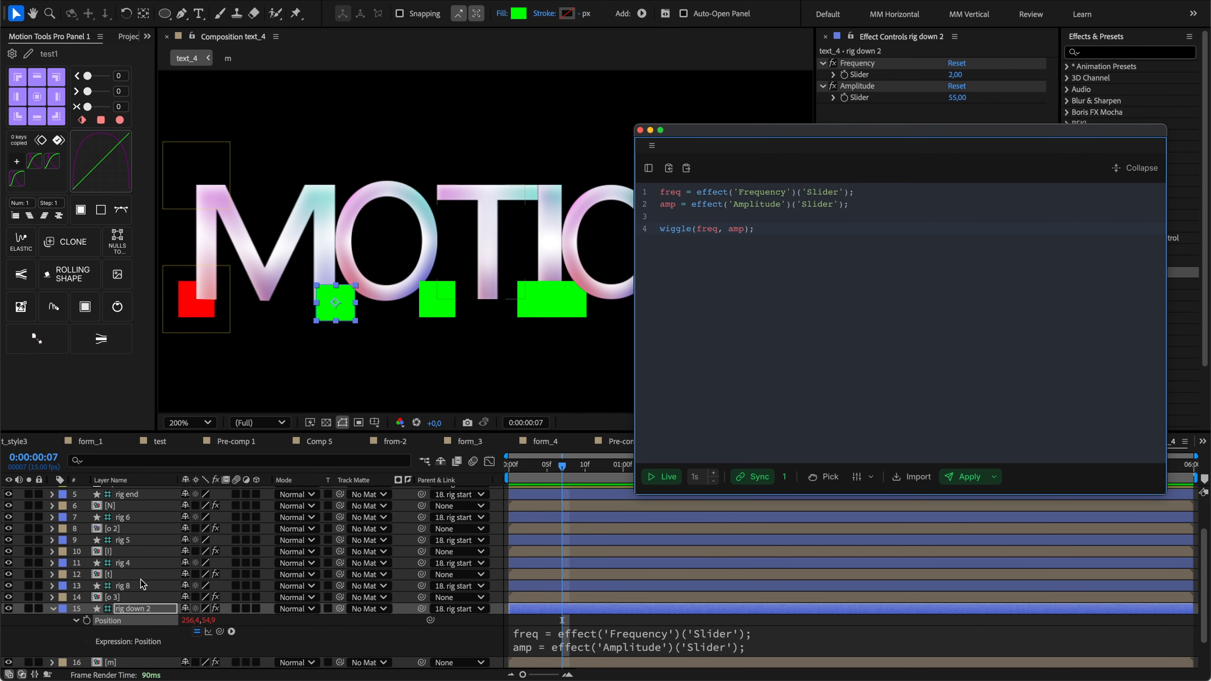
{"action": "left_click", "coordinate": [135, 585]}
{"action": "left_click", "coordinate": [138, 564], "text": "super"}
{"action": "left_click", "coordinate": [140, 542], "text": "super"}
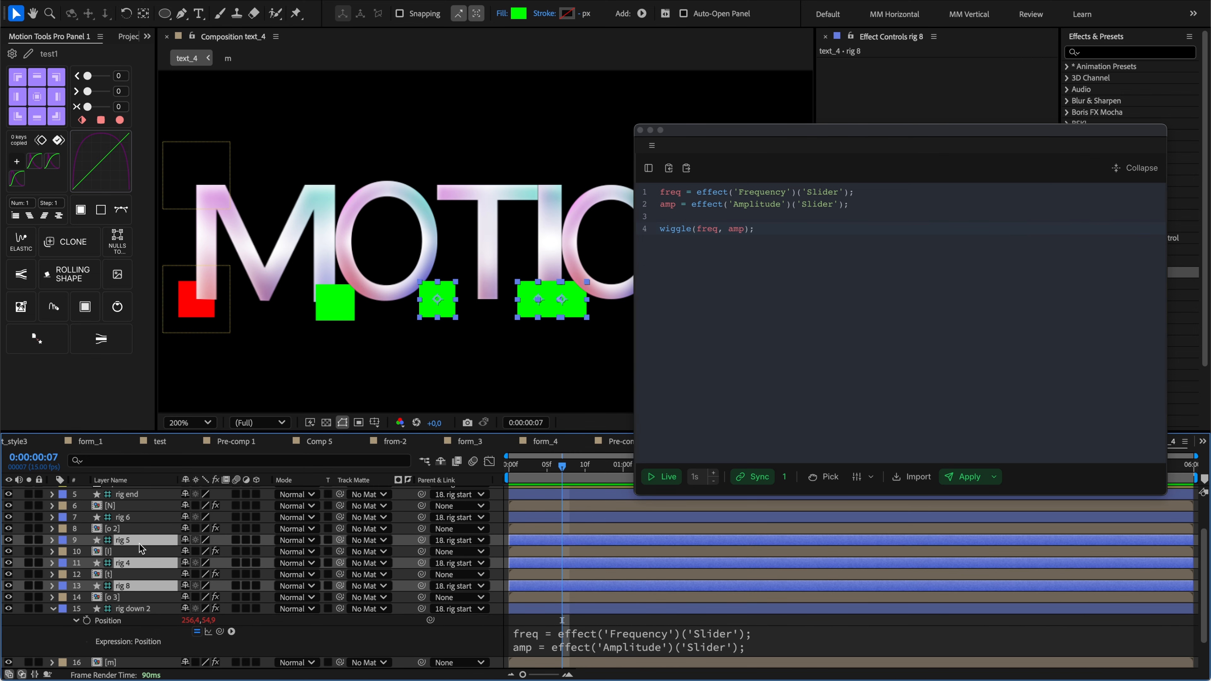
{"action": "left_click", "coordinate": [52, 540]}
{"action": "left_click", "coordinate": [55, 539]}
{"action": "left_click_drag", "start_coordinate": [440, 293], "coordinate": [397, 296]}
{"action": "key", "text": "super+z"}
Add rig 6 to the layer selection and reveal the Position property of all four selected rig layers.
{"action": "left_click", "coordinate": [129, 516], "text": "super"}
{"action": "scroll", "coordinate": [158, 507], "scroll_direction": "up", "scroll_amount": 3}
{"action": "left_click_drag", "start_coordinate": [693, 130], "coordinate": [734, 116]}
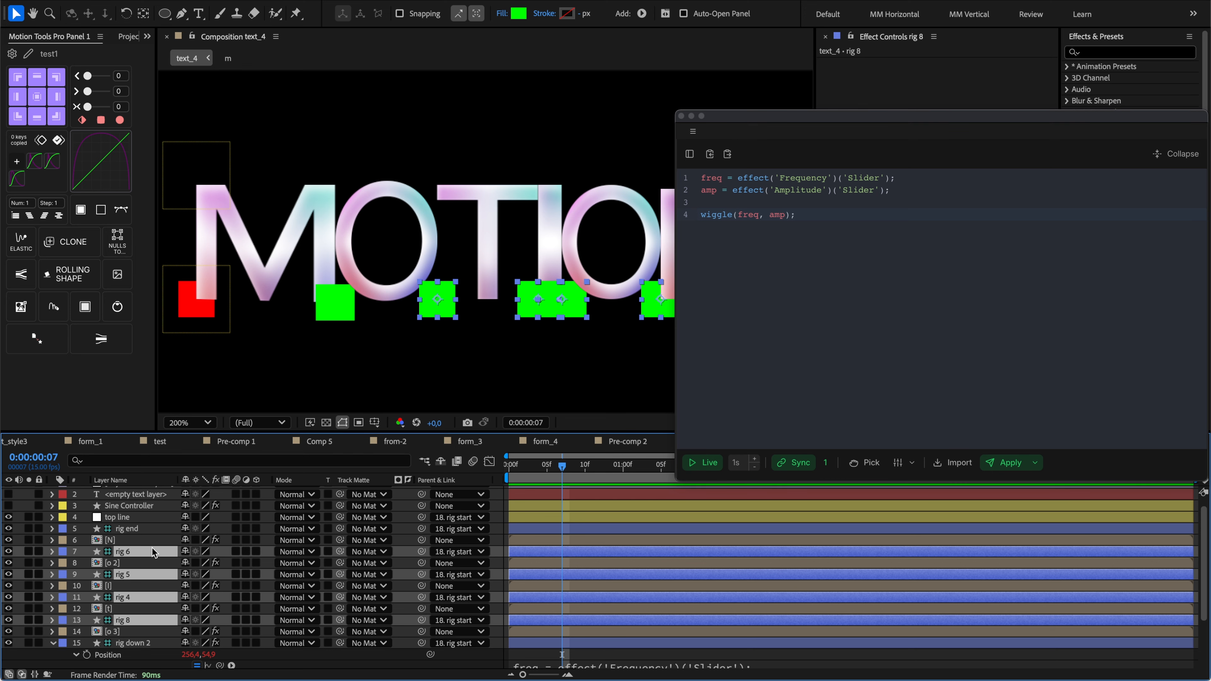
{"action": "key", "text": "p"}
Apply the synced wiggle expression to the Position properties of rig 6, rig 5, rig 4 and rig 8.
{"action": "left_click", "coordinate": [126, 563]}
{"action": "left_click", "coordinate": [122, 597], "text": "shift"}
{"action": "left_click", "coordinate": [121, 632], "text": "shift"}
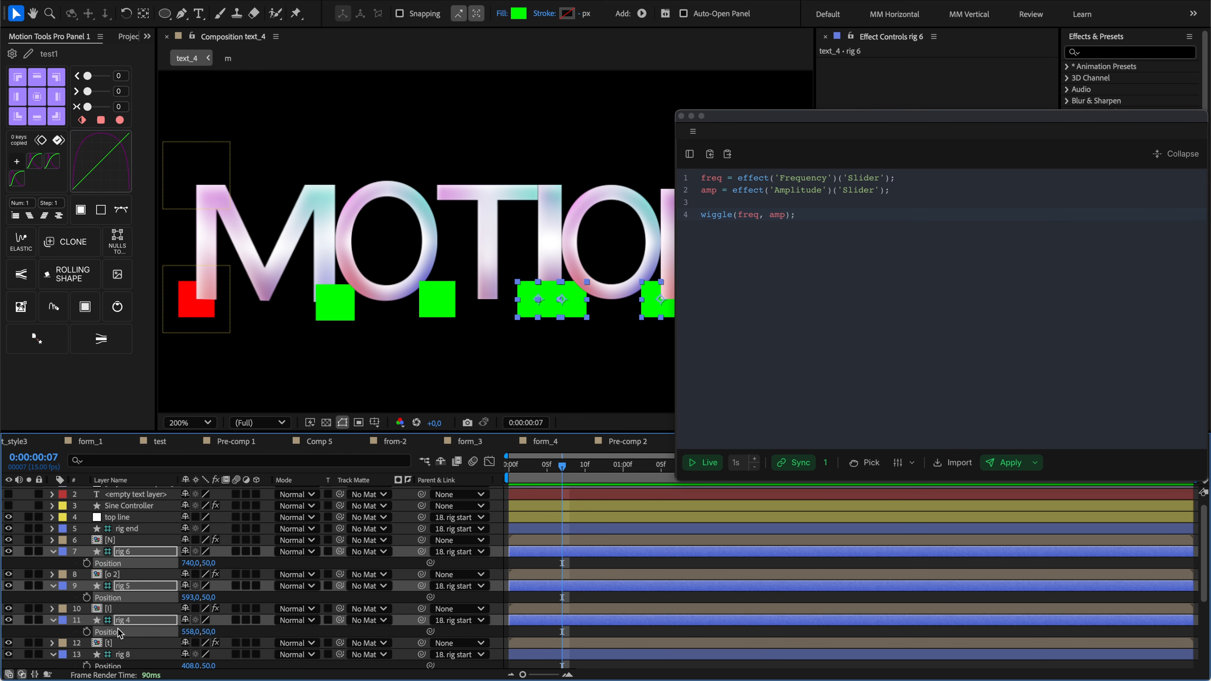
{"action": "scroll", "coordinate": [125, 630], "scroll_direction": "down", "scroll_amount": 4}
{"action": "left_click", "coordinate": [127, 620], "text": "shift"}
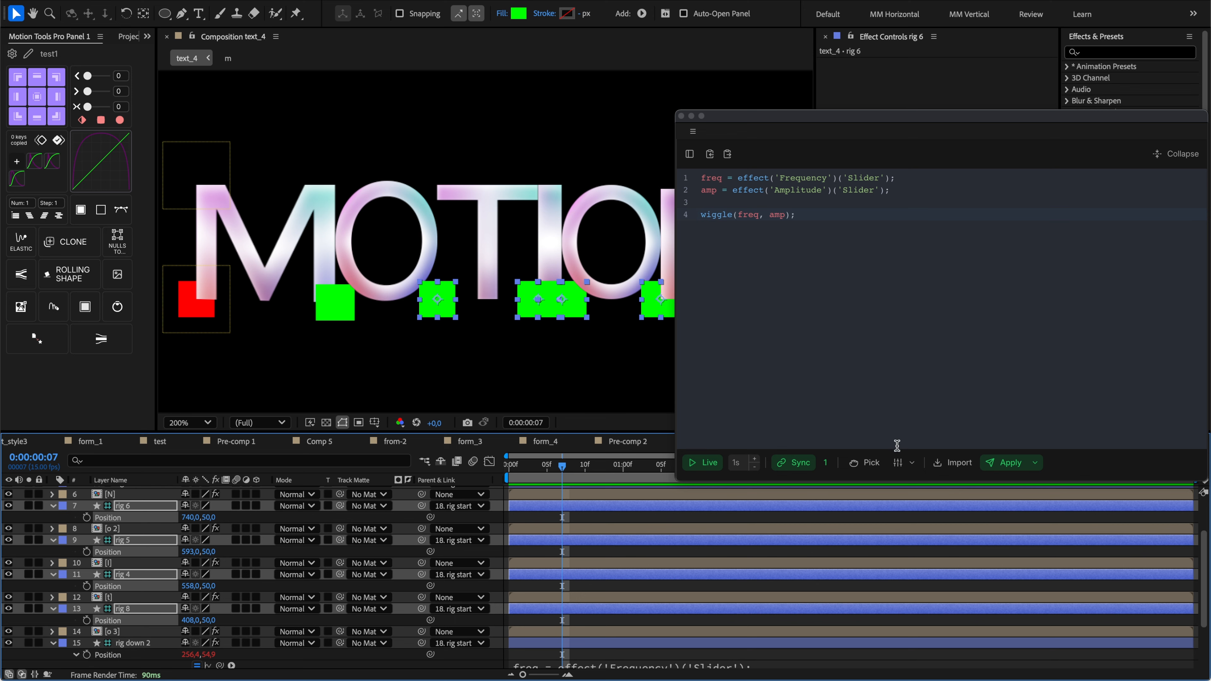
{"action": "left_click", "coordinate": [952, 462]}
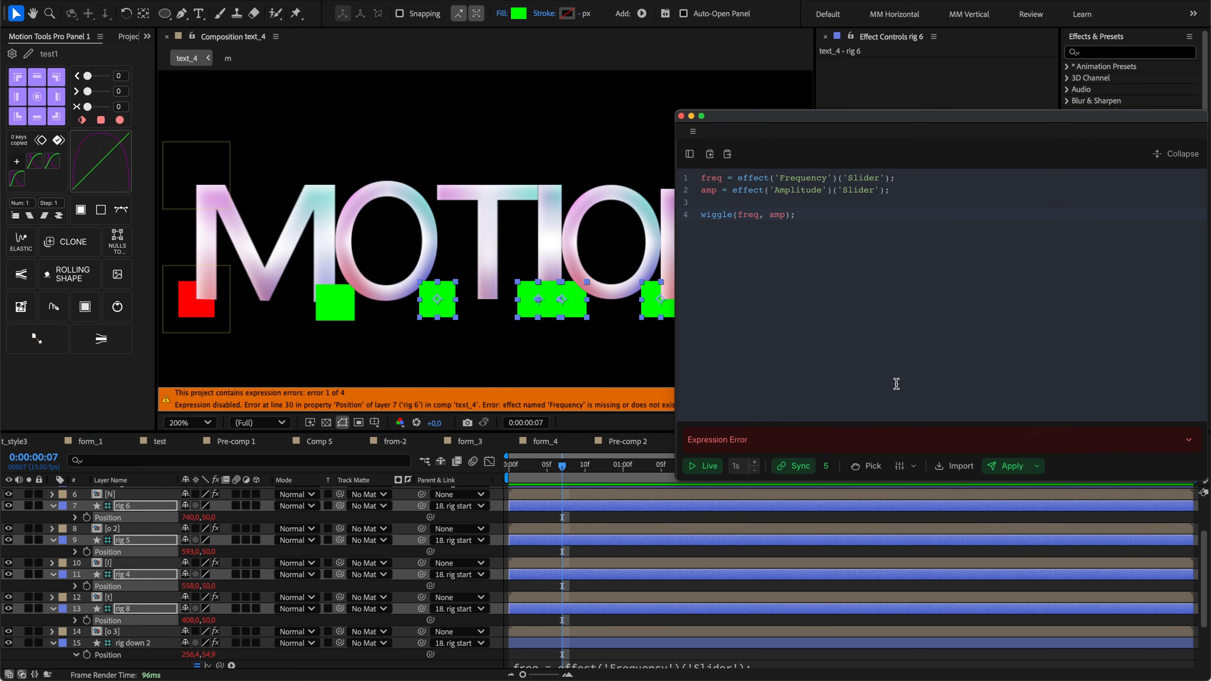
Expand the Expression Error details and examine the full message.
{"action": "left_click_drag", "start_coordinate": [894, 117], "coordinate": [841, 105]}
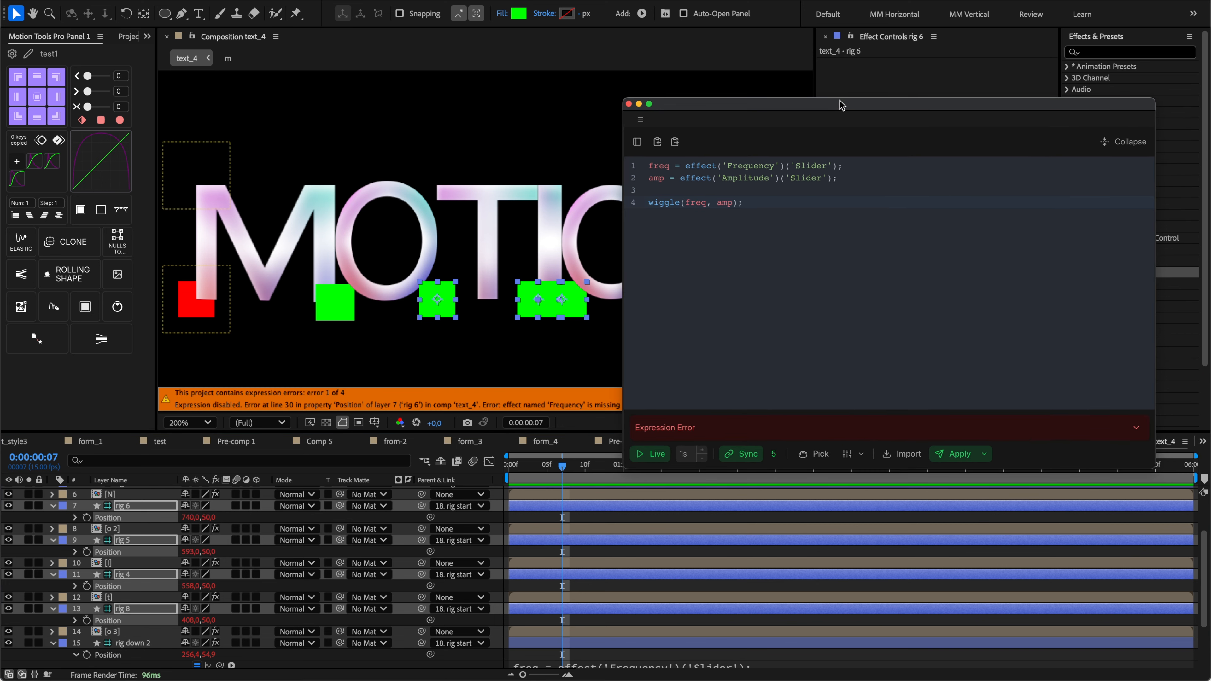
{"action": "left_click", "coordinate": [1136, 428]}
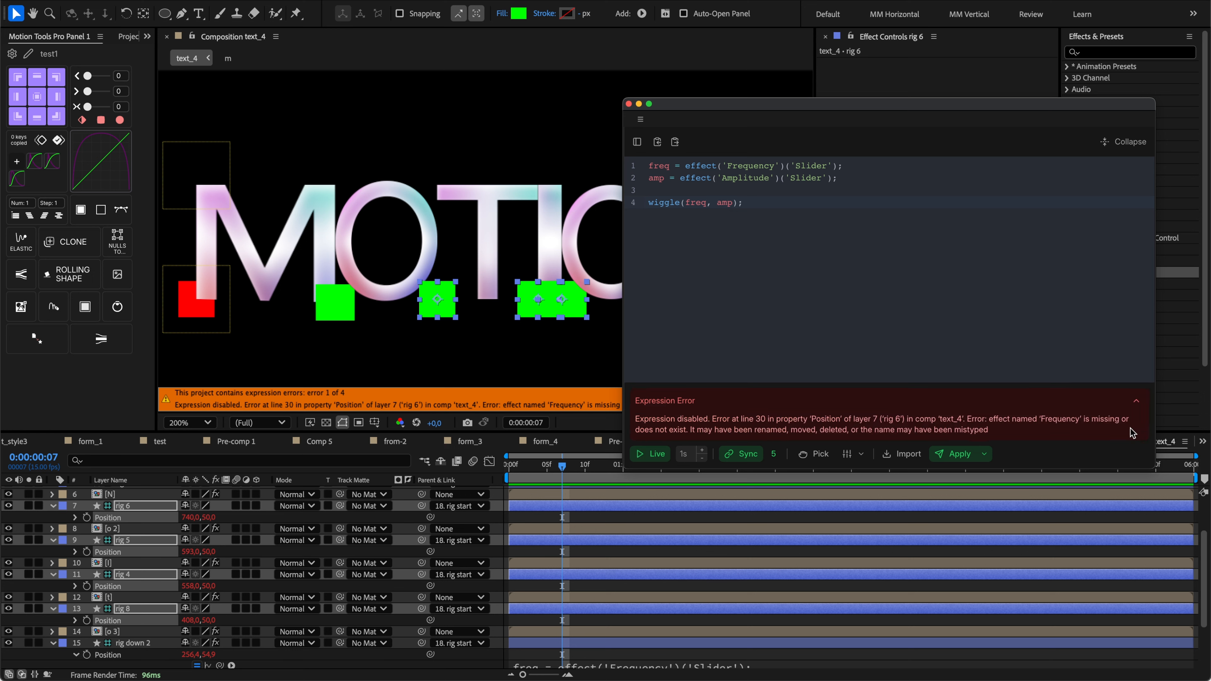
{"action": "left_click_drag", "start_coordinate": [725, 426], "coordinate": [876, 425]}
{"action": "left_click_drag", "start_coordinate": [1025, 430], "coordinate": [1099, 429]}
{"action": "left_click_drag", "start_coordinate": [642, 438], "coordinate": [701, 439]}
{"action": "mouse_move", "coordinate": [1038, 431]}
{"action": "left_mouse_down"}
{"action": "mouse_move", "coordinate": [1088, 429]}
{"action": "mouse_move", "coordinate": [1024, 432]}
{"action": "mouse_move", "coordinate": [1106, 436]}
{"action": "left_mouse_up"}
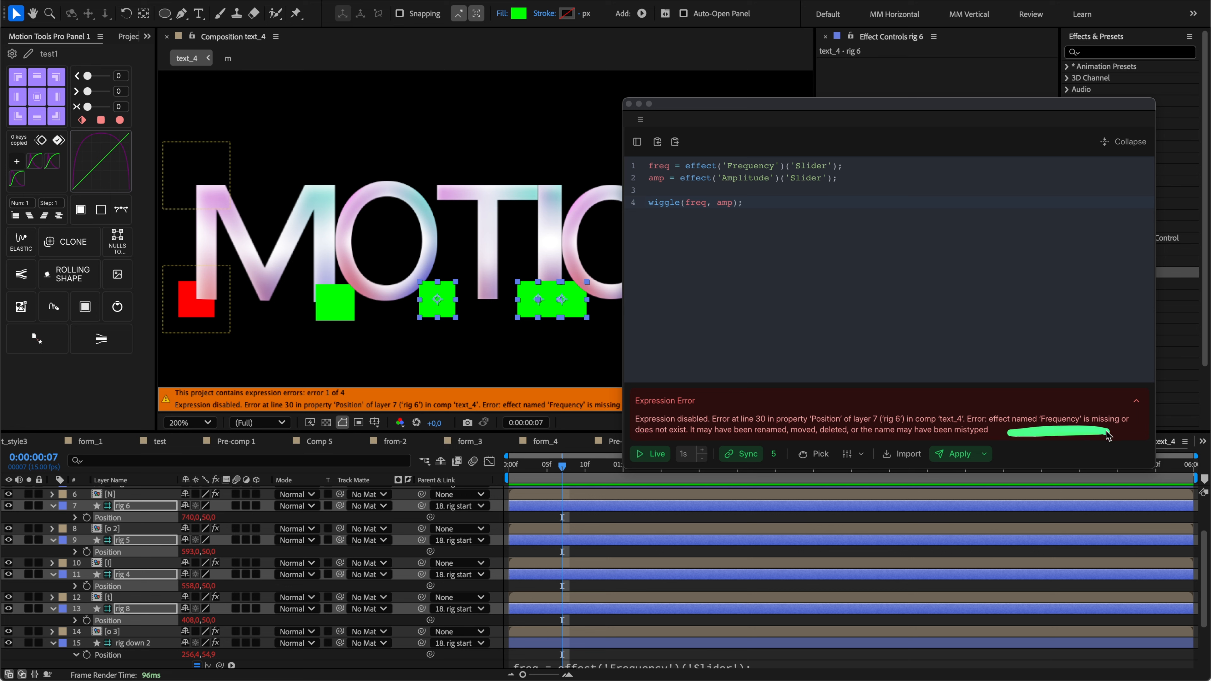
Copy the Frequency and Amplitude effects from rig down 2, keeping its Effect Controls uncovered by the script editor.
{"action": "scroll", "coordinate": [300, 581], "scroll_direction": "down", "scroll_amount": 1}
{"action": "left_click", "coordinate": [148, 620]}
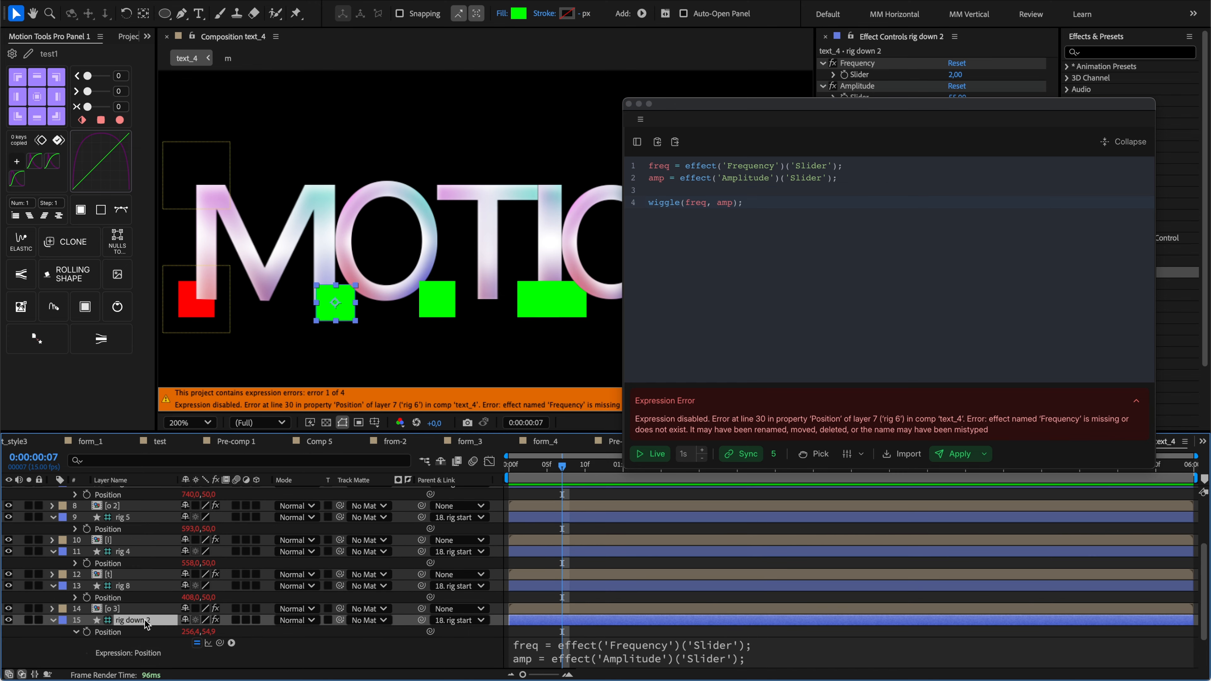
{"action": "left_click_drag", "start_coordinate": [757, 106], "coordinate": [768, 212]}
Paste the Frequency and Amplitude effects onto rig 8, rig 4, rig 5 and rig 6, and deselect the layers.
{"action": "left_click", "coordinate": [122, 587]}
{"action": "left_click", "coordinate": [132, 552], "text": "super"}
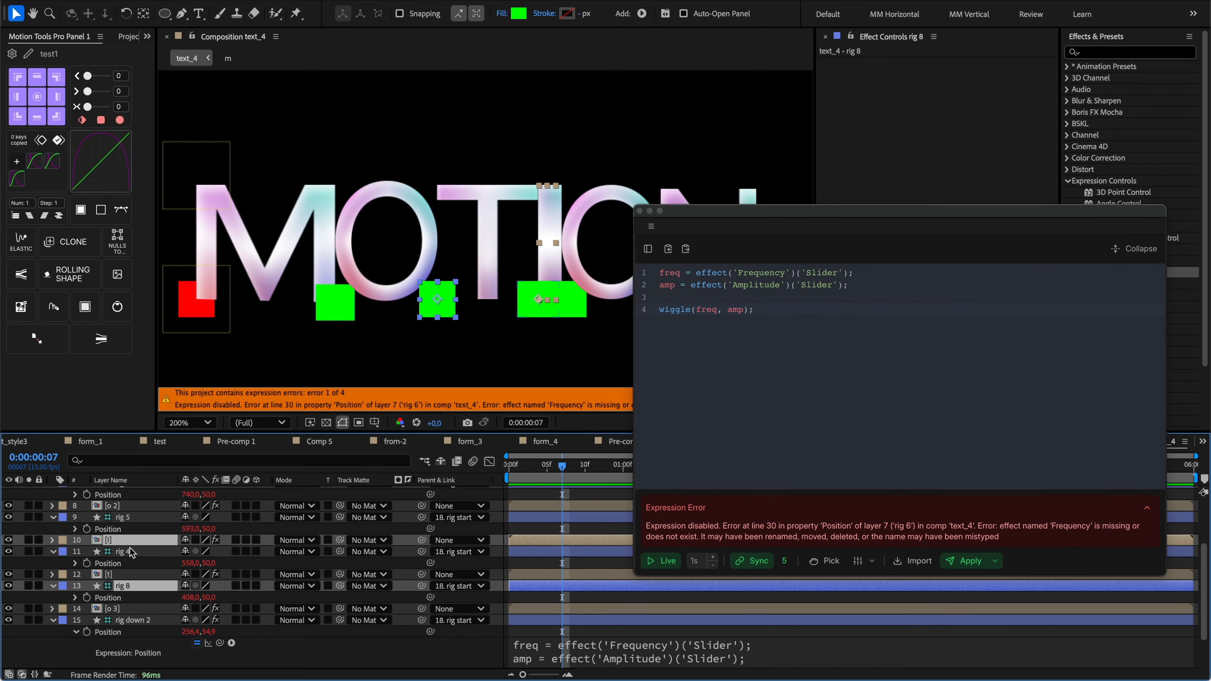
{"action": "left_click", "coordinate": [138, 519], "text": "super"}
{"action": "scroll", "coordinate": [137, 521], "scroll_direction": "up", "scroll_amount": 3}
{"action": "left_click", "coordinate": [139, 519], "text": "super"}
{"action": "scroll", "coordinate": [141, 523], "scroll_direction": "down", "scroll_amount": 1}
{"action": "scroll", "coordinate": [141, 525], "scroll_direction": "up", "scroll_amount": 1}
{"action": "key", "text": "super+v"}
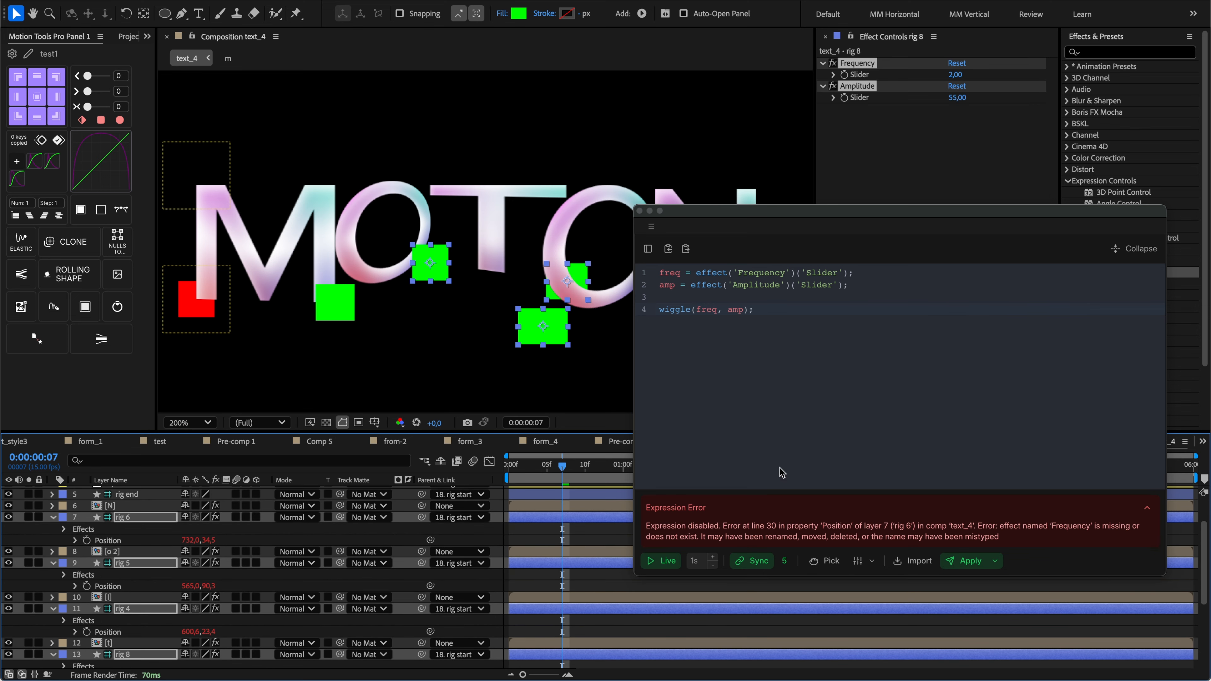
{"action": "left_click", "coordinate": [389, 576]}
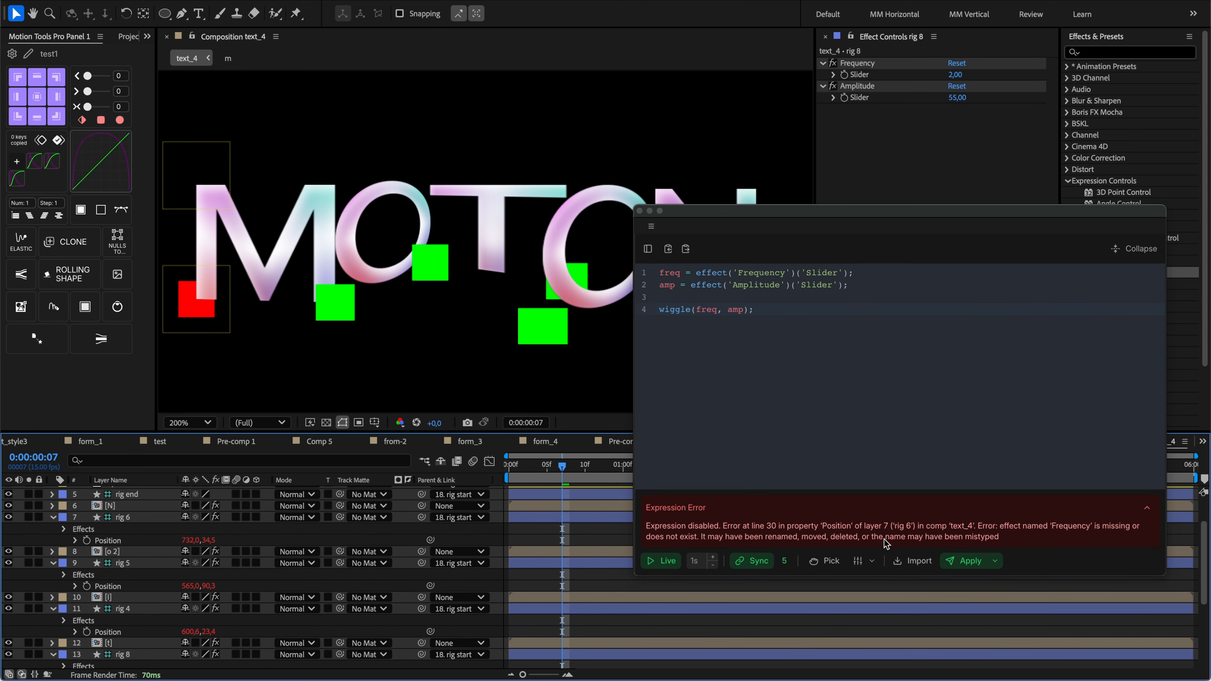
Reapply the code to the synced properties and open the list of synced properties.
{"action": "left_click", "coordinate": [963, 562]}
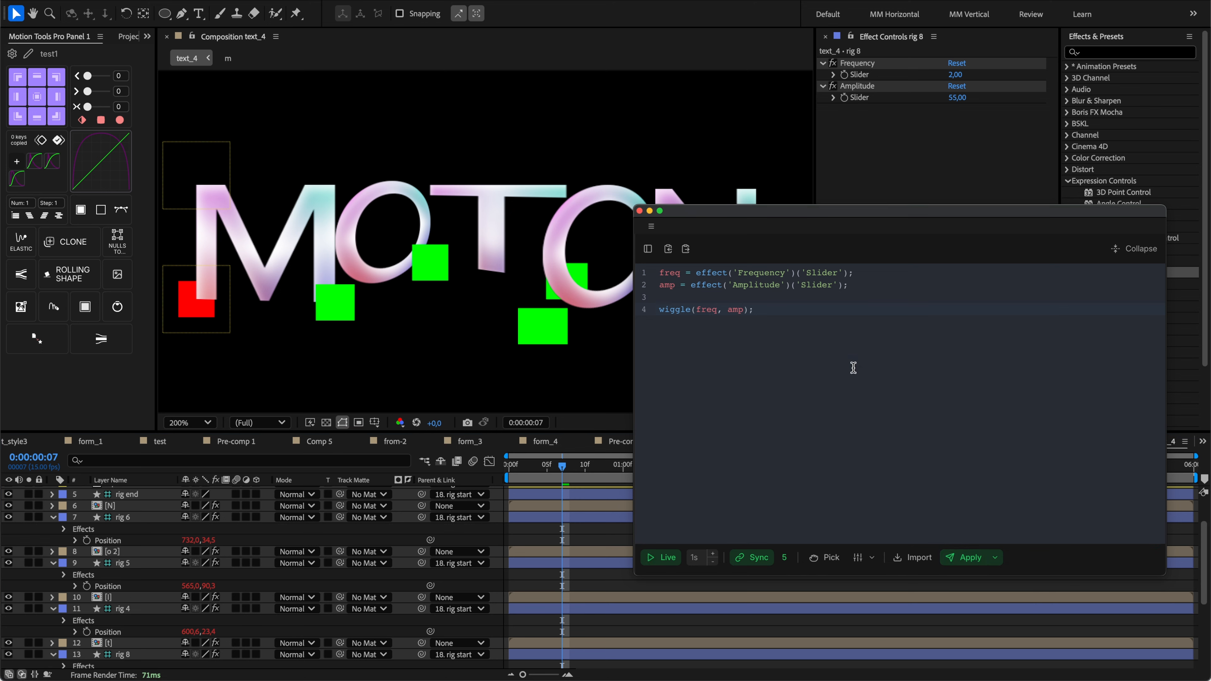
{"action": "left_click", "coordinate": [784, 558]}
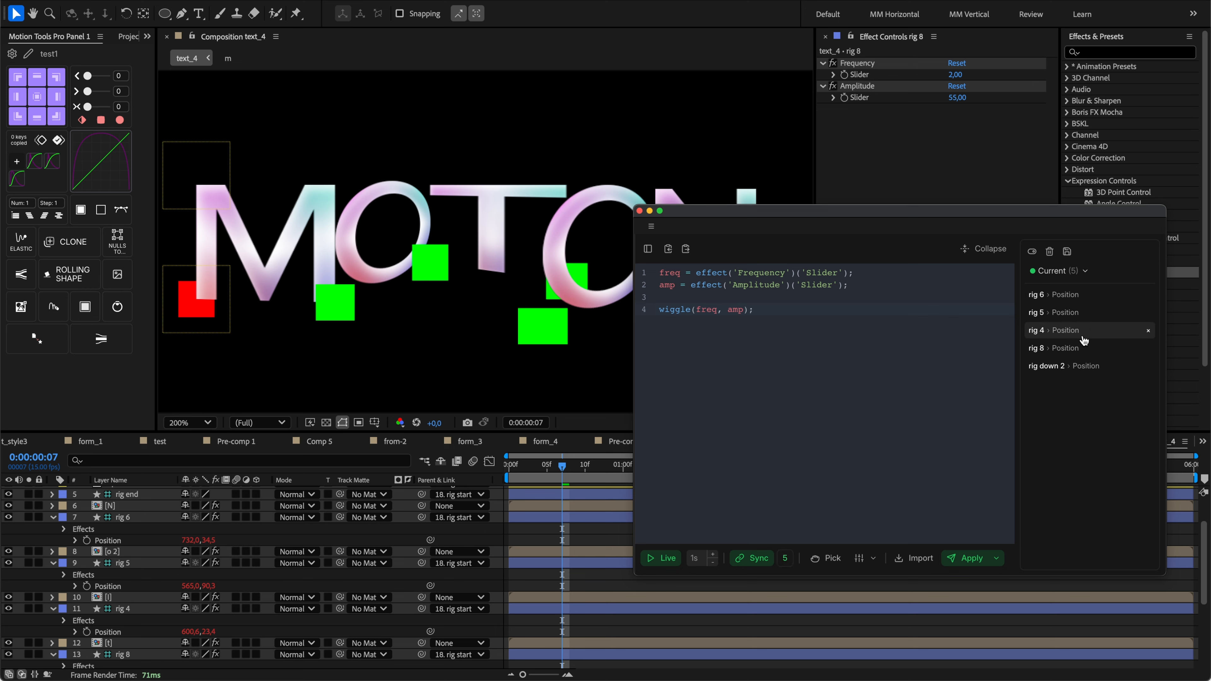
Enlarge rig down 2's Position expression field and expand rig 8's Position expression in the timeline.
{"action": "scroll", "coordinate": [577, 500], "scroll_direction": "down", "scroll_amount": 5}
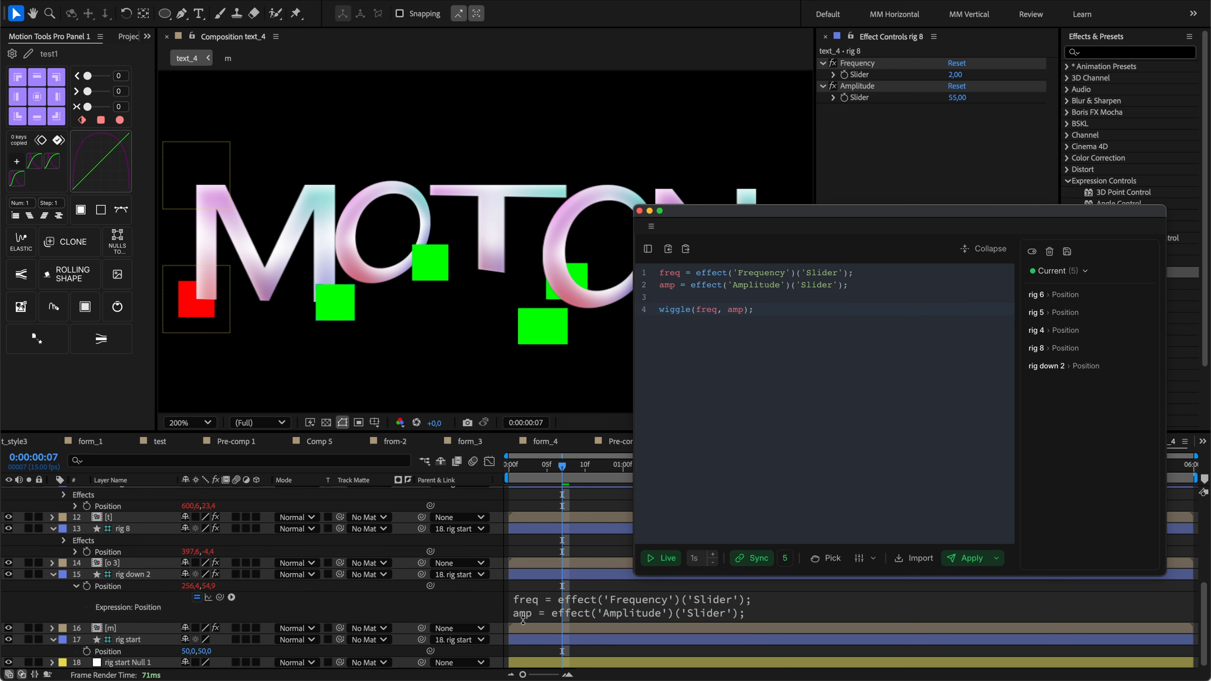
{"action": "left_click_drag", "start_coordinate": [523, 620], "coordinate": [523, 644]}
{"action": "left_click", "coordinate": [74, 552]}
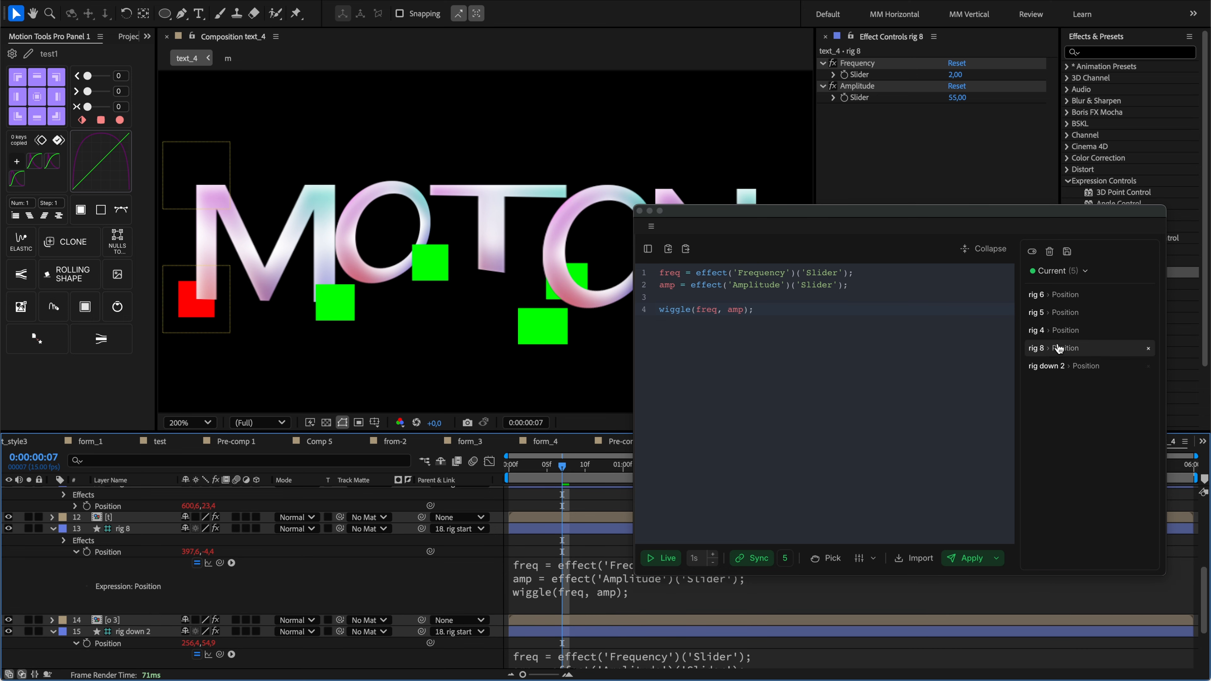
Disable syncing for the Position of rig 5 and rig 8 in the synced list, and re-enable both.
{"action": "left_click", "coordinate": [1091, 314]}
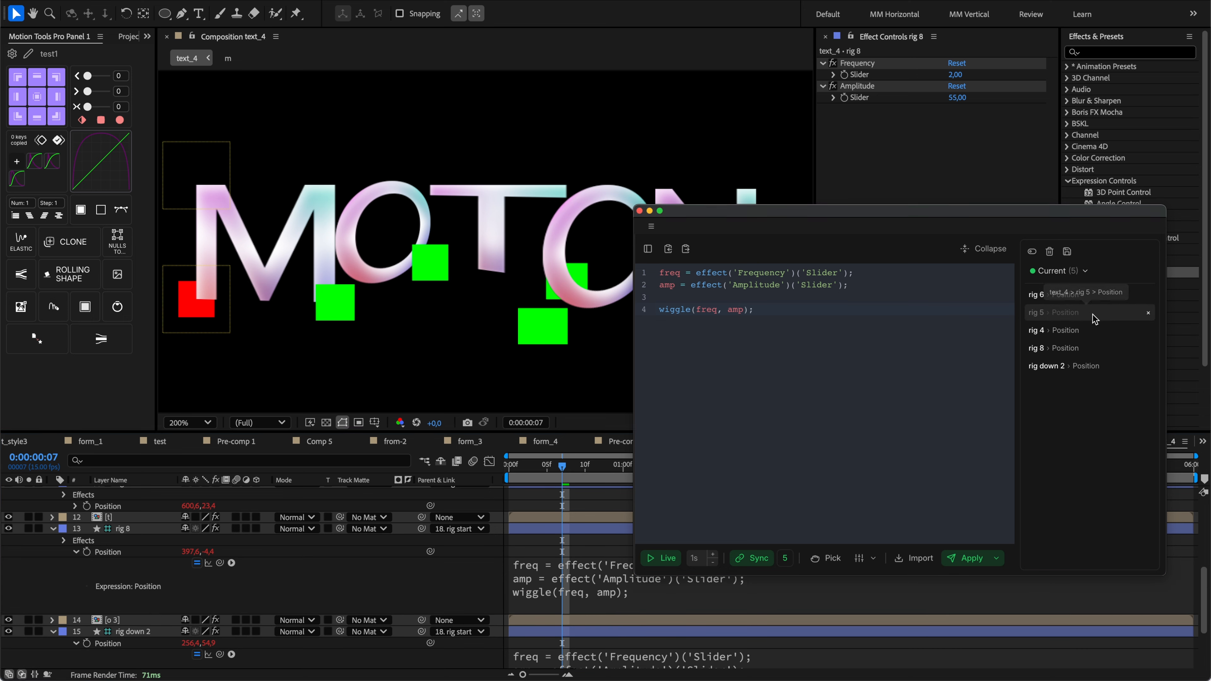
{"action": "left_click", "coordinate": [1099, 348]}
{"action": "left_click", "coordinate": [1092, 348]}
{"action": "left_click", "coordinate": [1092, 313]}
Change the synced call to wiggle(freq, amp + 1); and switch rig 5's sync off and on again.
{"action": "left_click", "coordinate": [741, 311]}
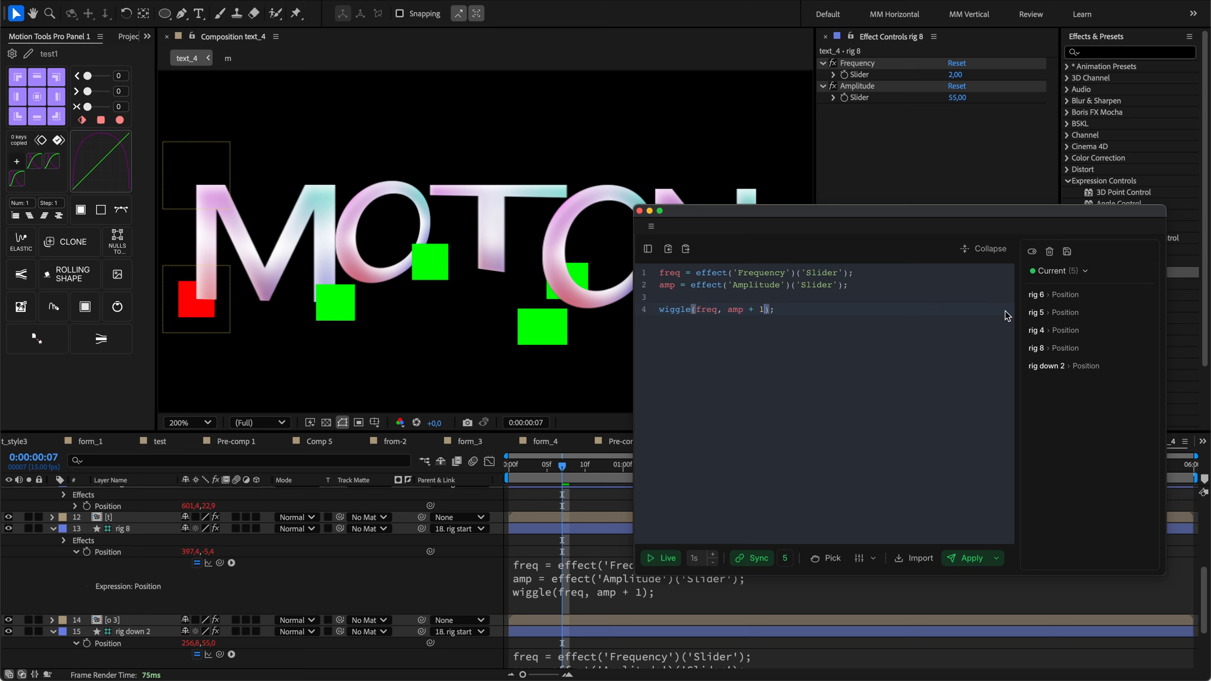
{"action": "left_click", "coordinate": [1095, 313]}
{"action": "left_click", "coordinate": [1096, 313]}
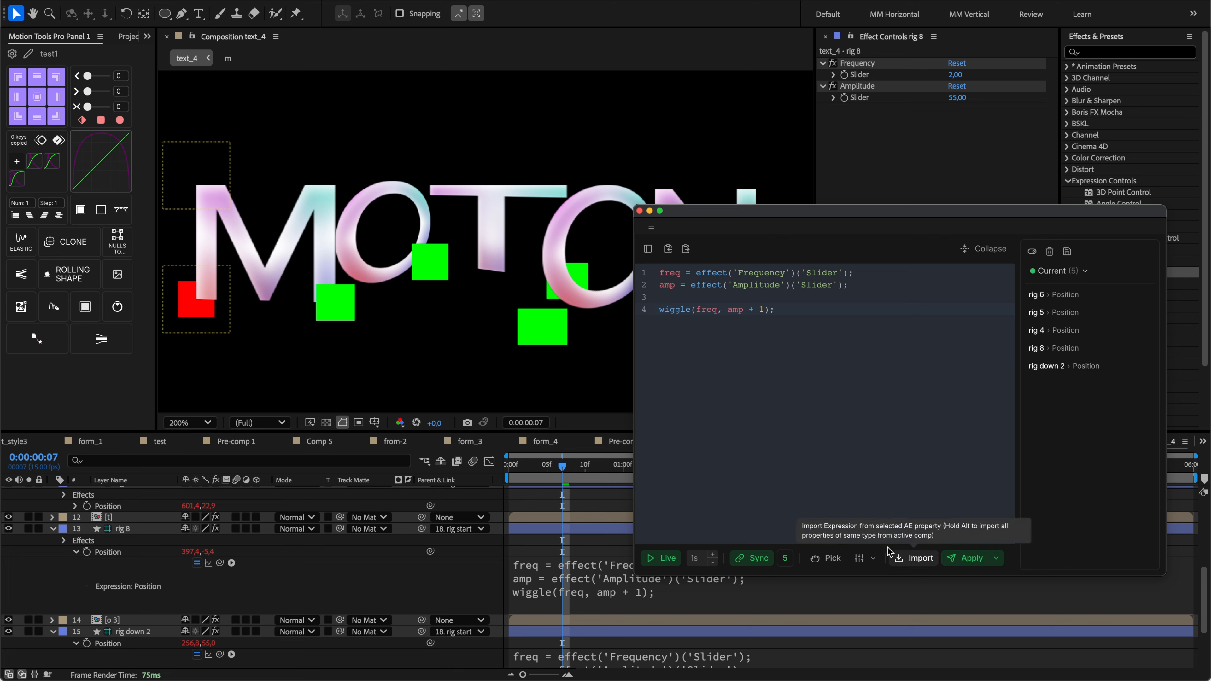
Check the synced Position expressions across the rig layers, and change the call to wiggle(freq, amp + 10);.
{"action": "scroll", "coordinate": [315, 561], "scroll_direction": "down", "scroll_amount": 2}
{"action": "scroll", "coordinate": [317, 559], "scroll_direction": "up", "scroll_amount": 8}
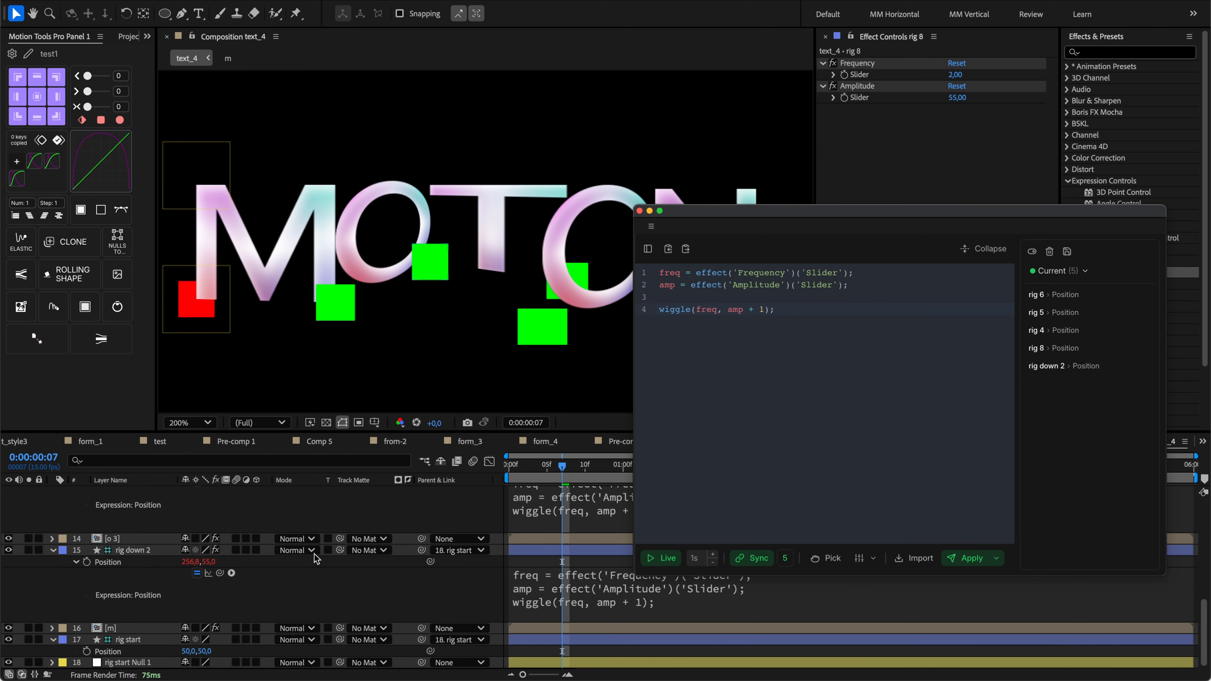
{"action": "scroll", "coordinate": [324, 560], "scroll_direction": "down", "scroll_amount": 8}
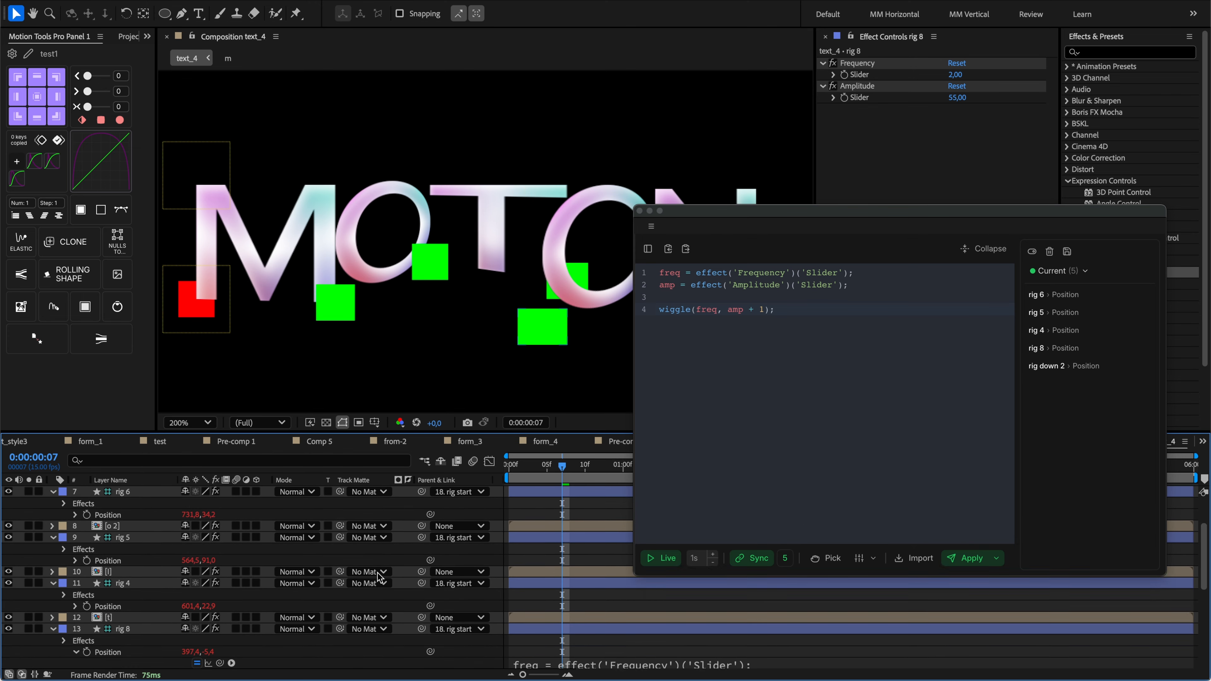
{"action": "scroll", "coordinate": [382, 577], "scroll_direction": "down", "scroll_amount": 1}
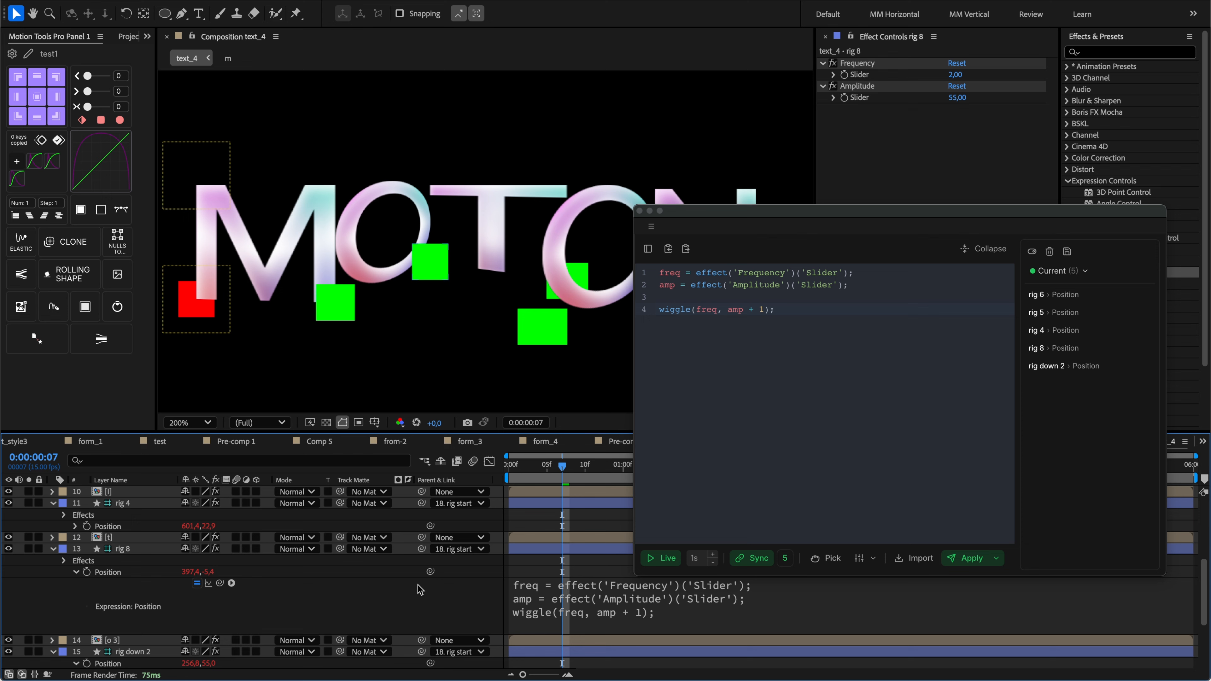
{"action": "scroll", "coordinate": [410, 588], "scroll_direction": "down", "scroll_amount": 1}
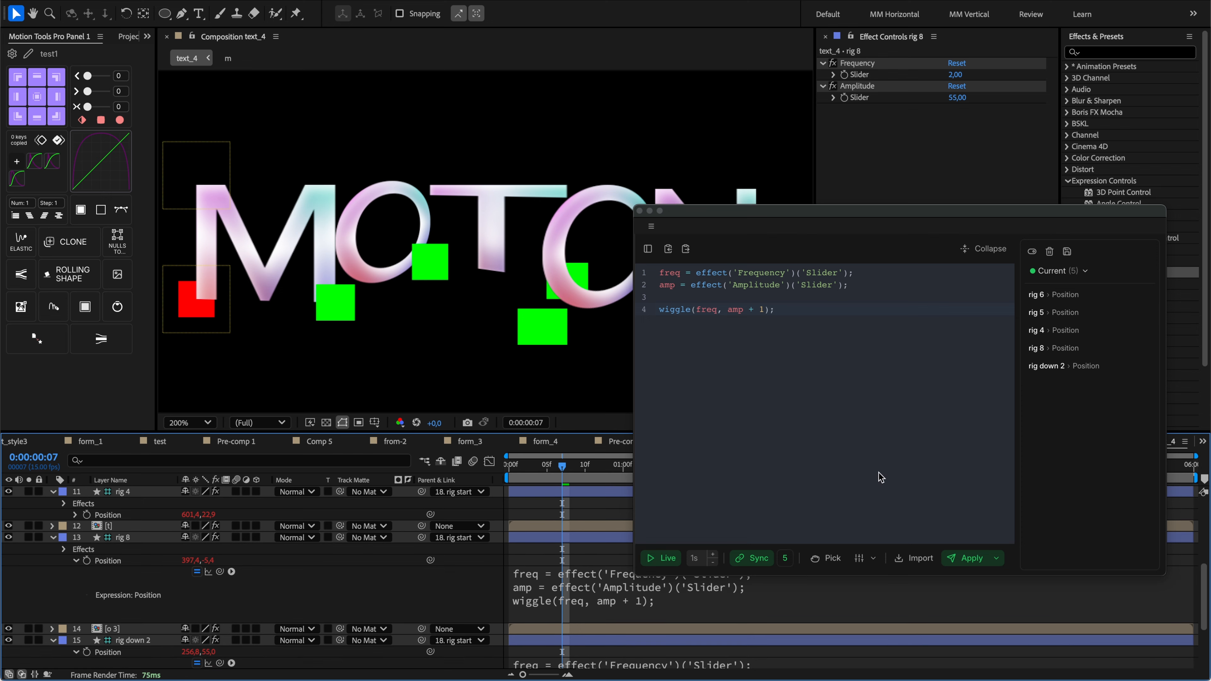
{"action": "left_click", "coordinate": [764, 310]}
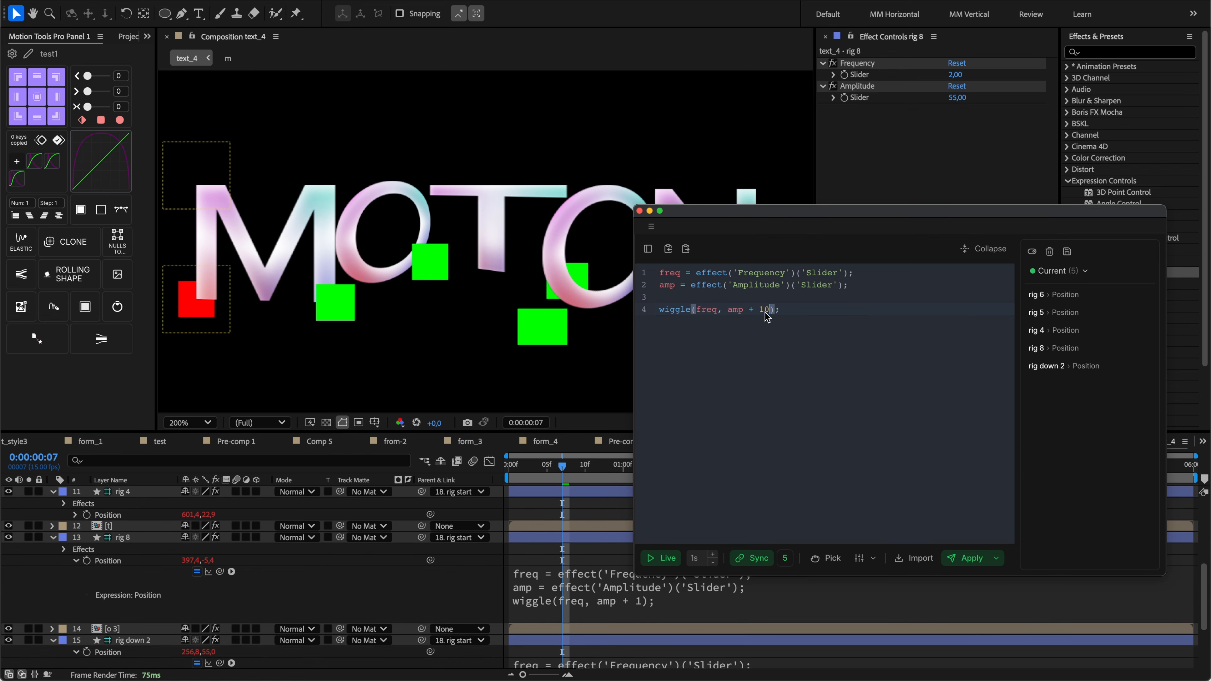
Check the synced Position expressions of rig 8 and rig down 2 in the timeline, and widen the script editor window.
{"action": "scroll", "coordinate": [615, 600], "scroll_direction": "down", "scroll_amount": 2}
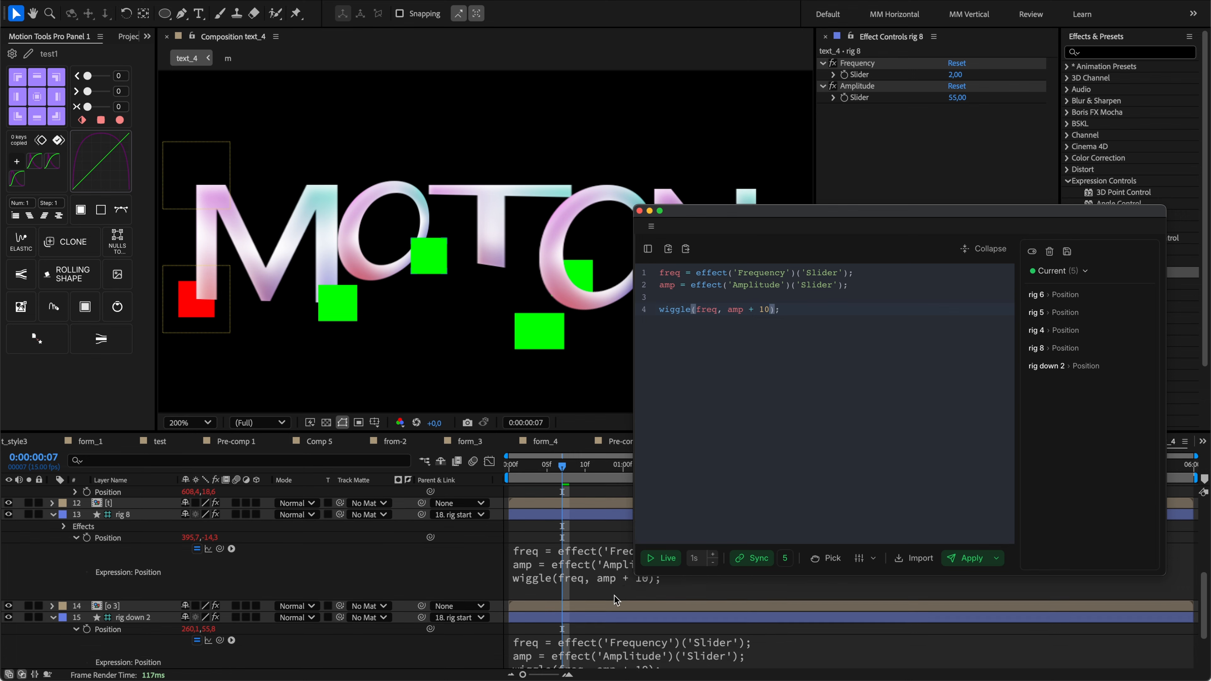
{"action": "left_click", "coordinate": [561, 470]}
{"action": "key", "text": "space"}
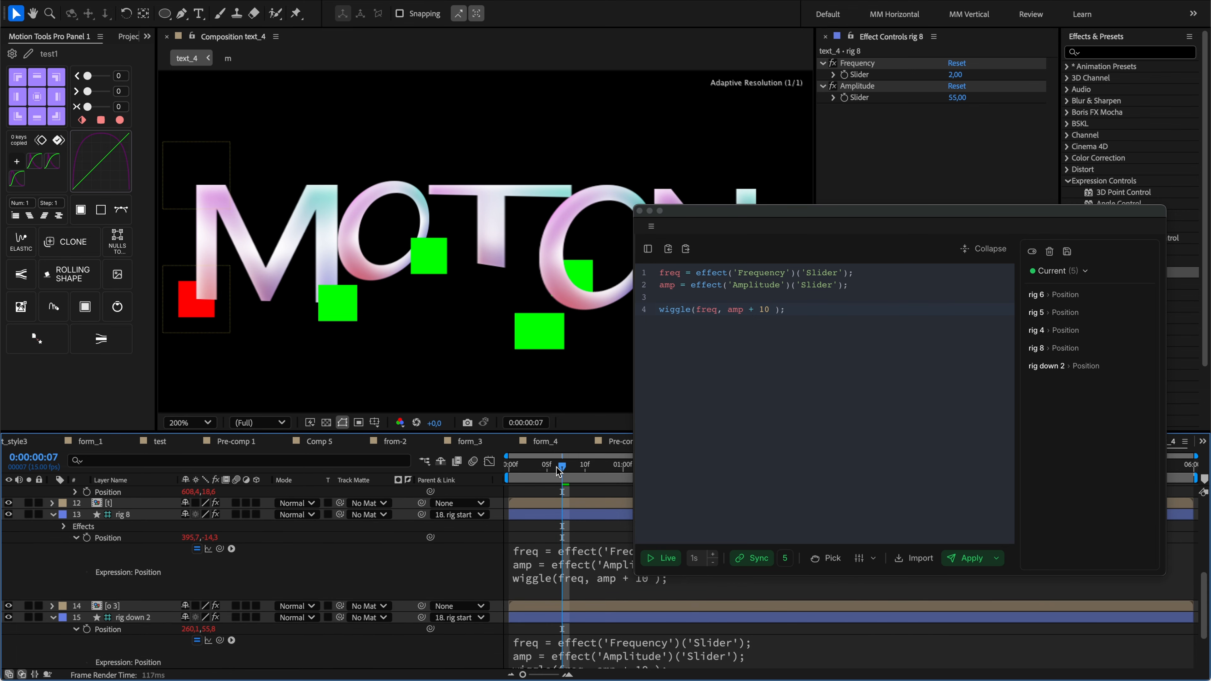
{"action": "key", "text": "space"}
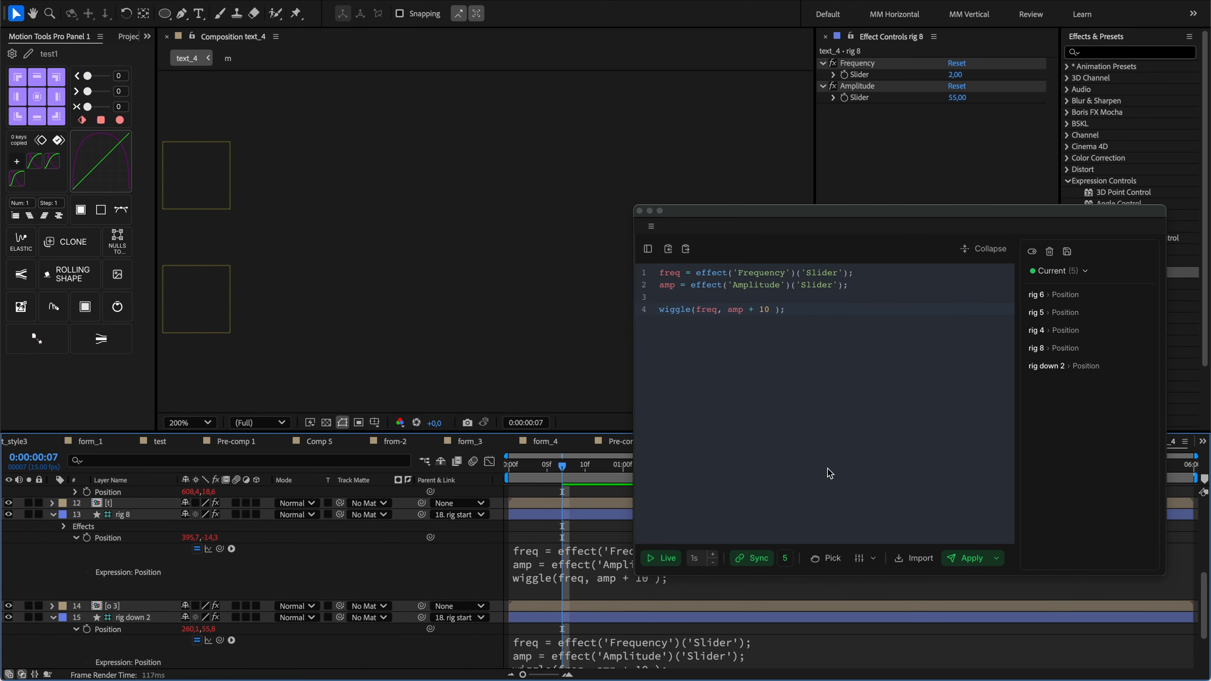
{"action": "left_click_drag", "start_coordinate": [633, 445], "coordinate": [500, 445]}
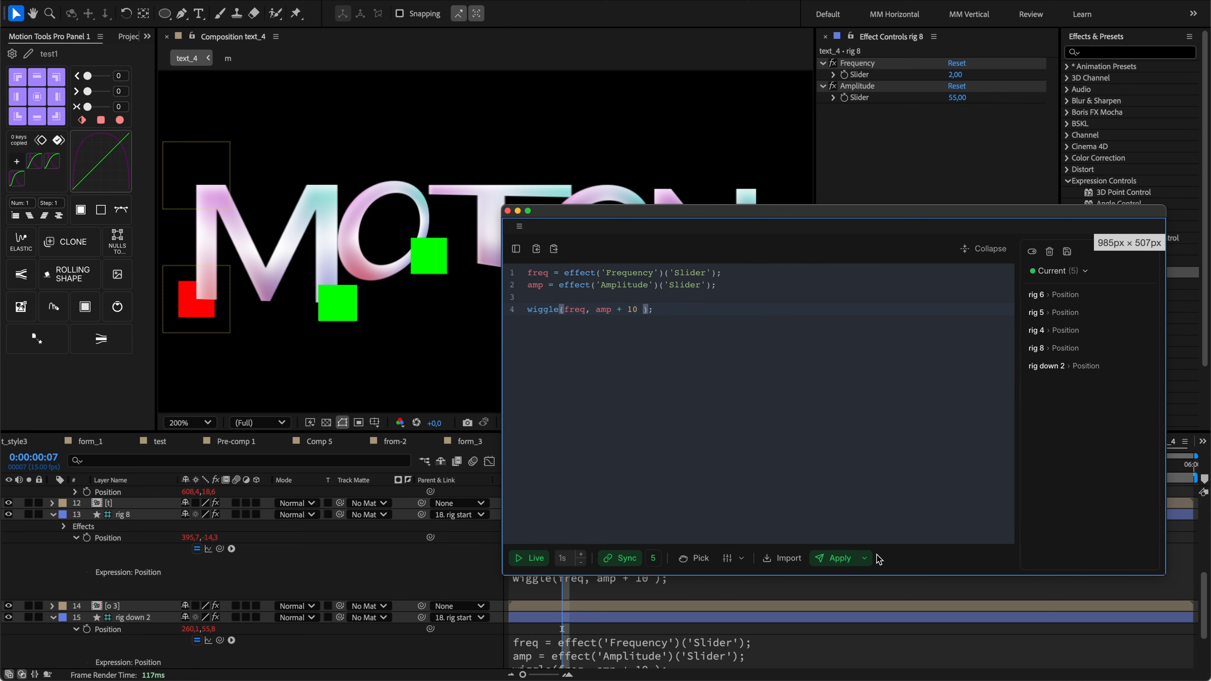
Turn off Live updates and try the Apply targets Rotation, Position and Anchor Point before resetting the target to None.
{"action": "left_click", "coordinate": [864, 558]}
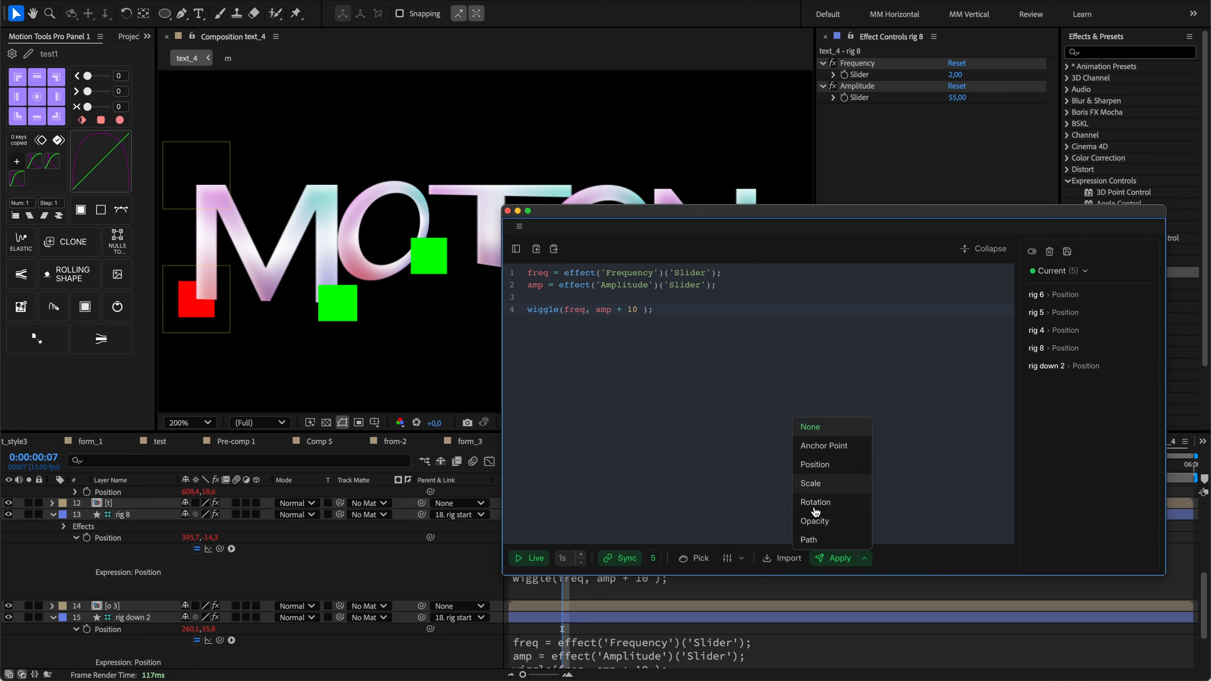
{"action": "left_click", "coordinate": [532, 558]}
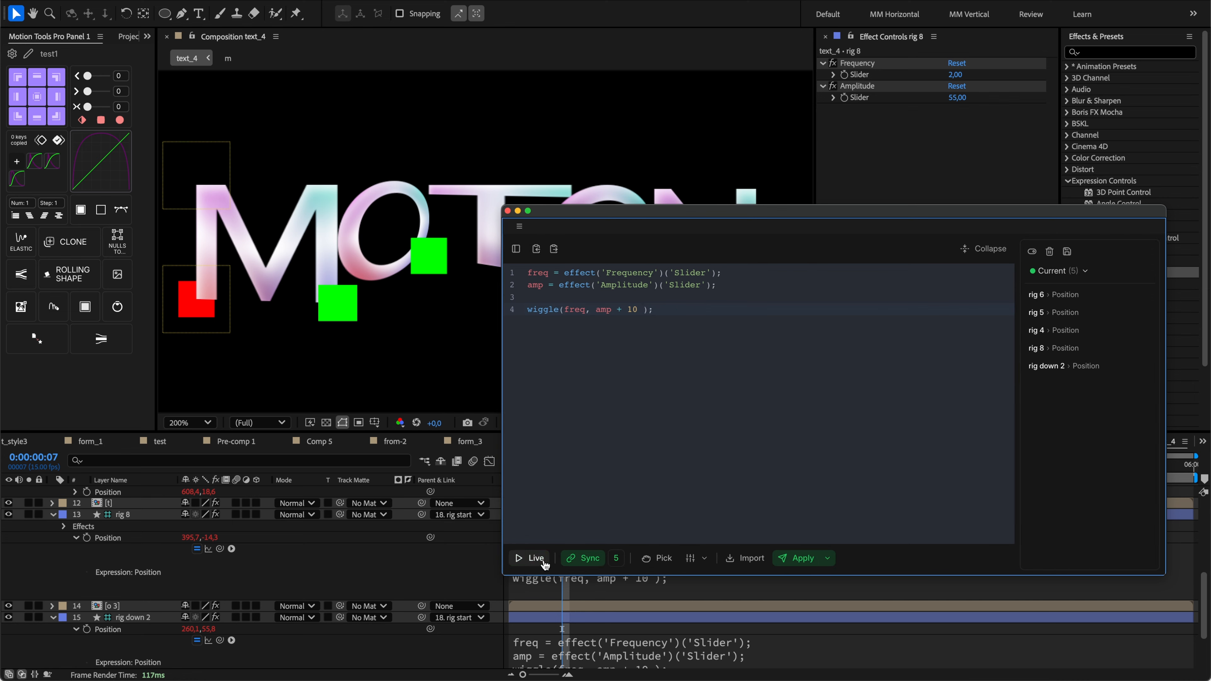
{"action": "left_click", "coordinate": [827, 558]}
{"action": "left_click", "coordinate": [820, 499]}
{"action": "left_click", "coordinate": [867, 559]}
{"action": "left_click", "coordinate": [848, 462]}
{"action": "left_click", "coordinate": [877, 559]}
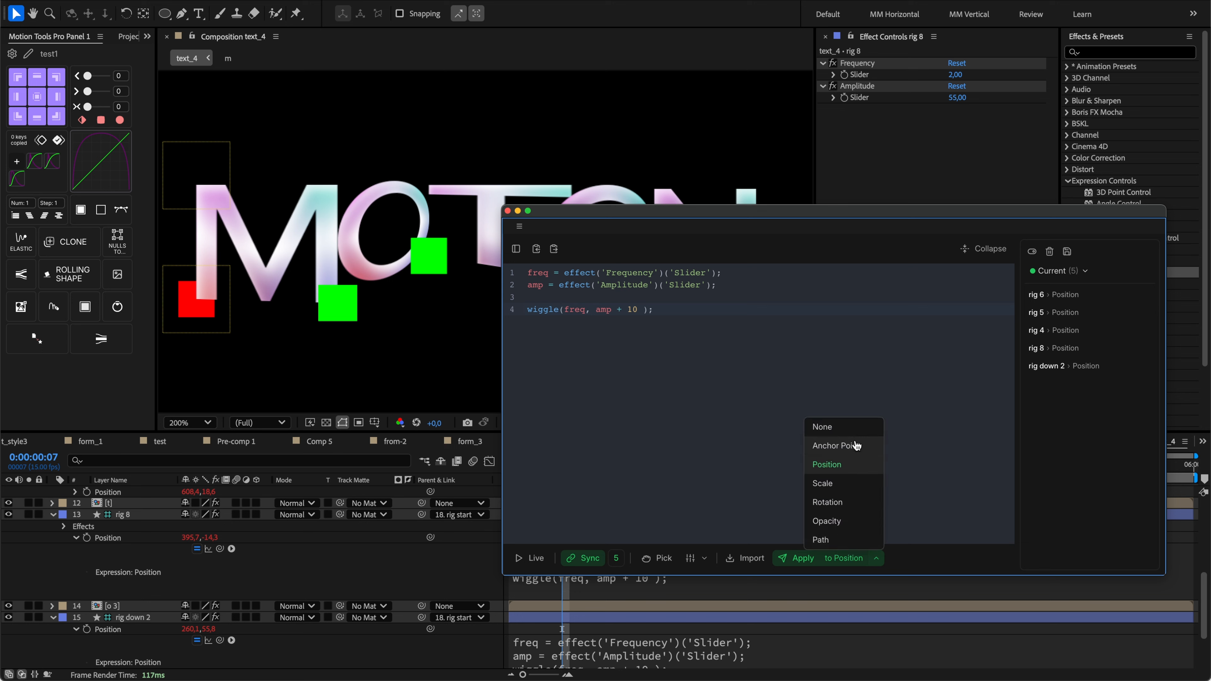
{"action": "left_click", "coordinate": [856, 445]}
{"action": "left_click", "coordinate": [894, 558]}
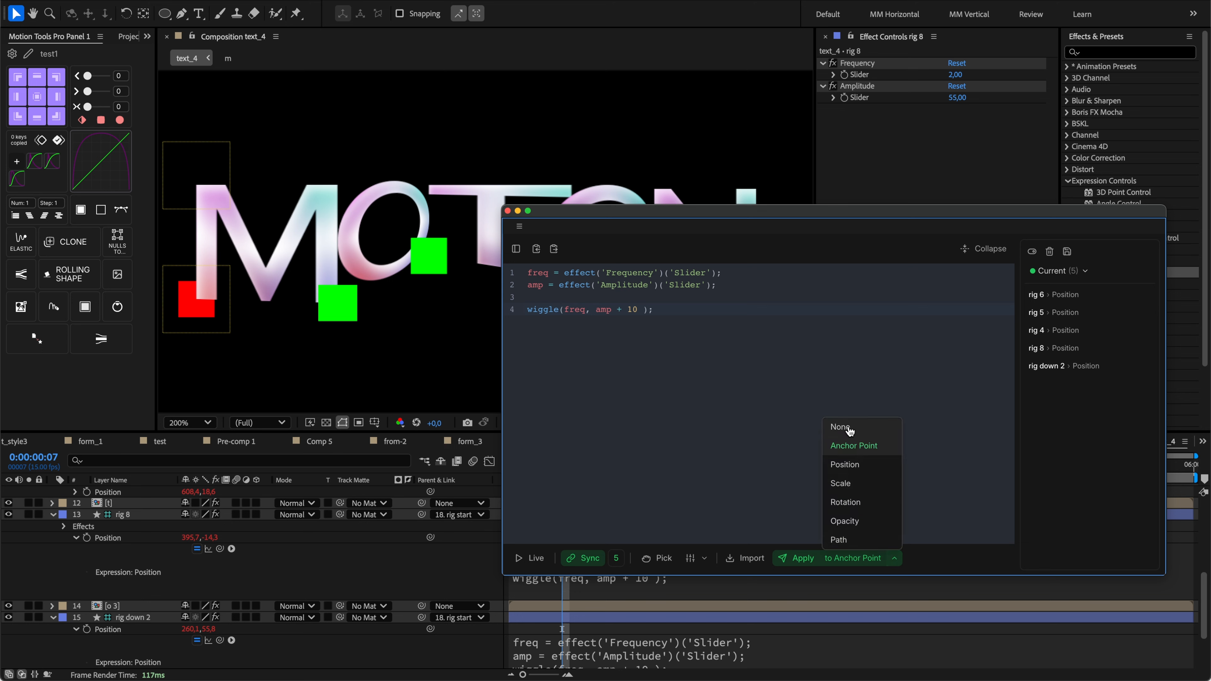
{"action": "left_click", "coordinate": [848, 428]}
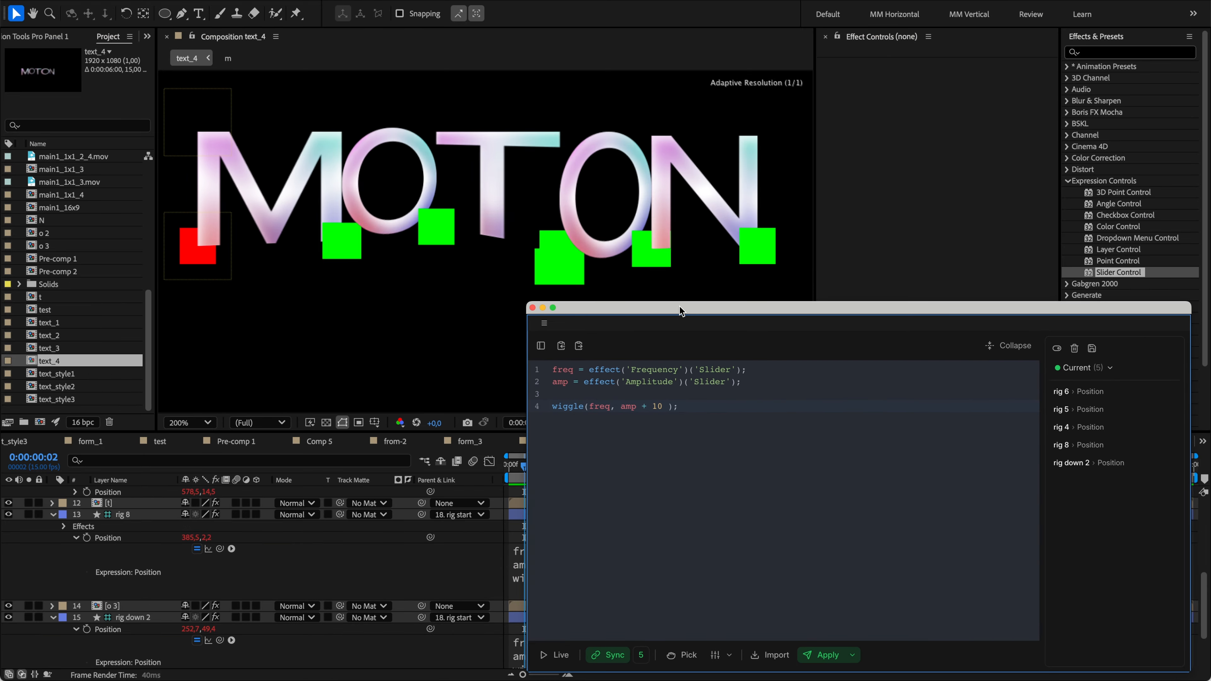
Move the script editor clear of the composition preview and turn on Live updates.
{"action": "left_click_drag", "start_coordinate": [680, 311], "coordinate": [700, 306]}
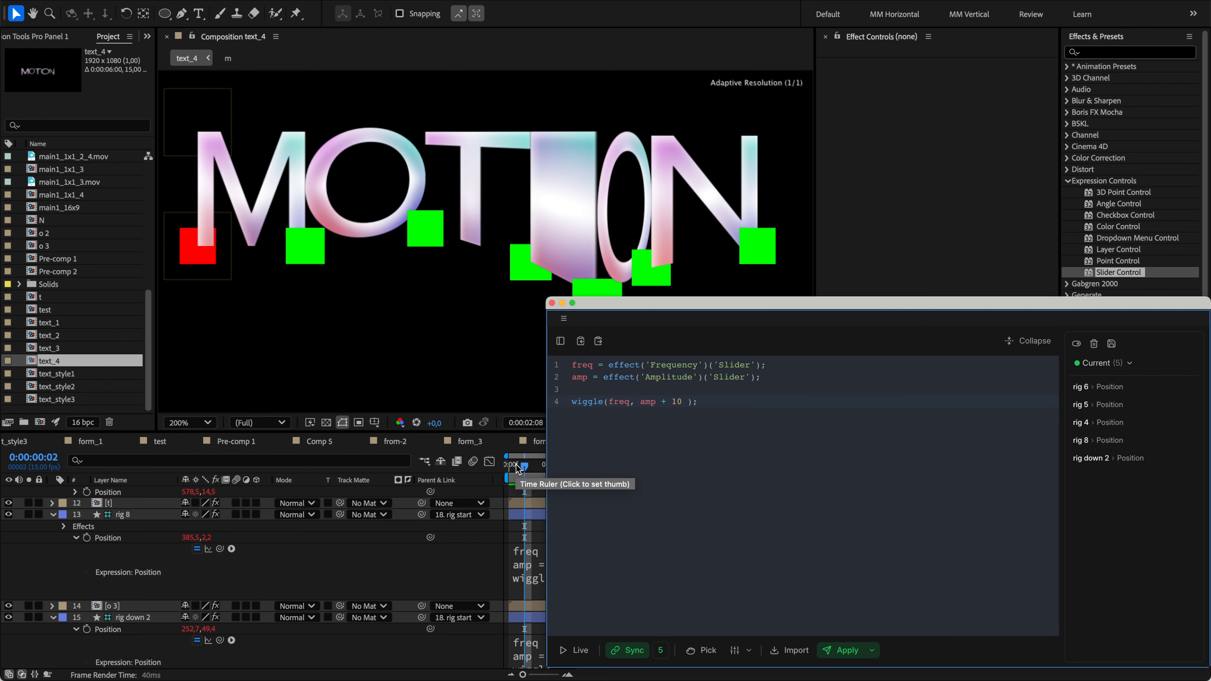
{"action": "mouse_move", "coordinate": [1116, 372]}
{"action": "left_mouse_down"}
{"action": "mouse_move", "coordinate": [1072, 378]}
{"action": "mouse_move", "coordinate": [1067, 487]}
{"action": "left_mouse_up"}
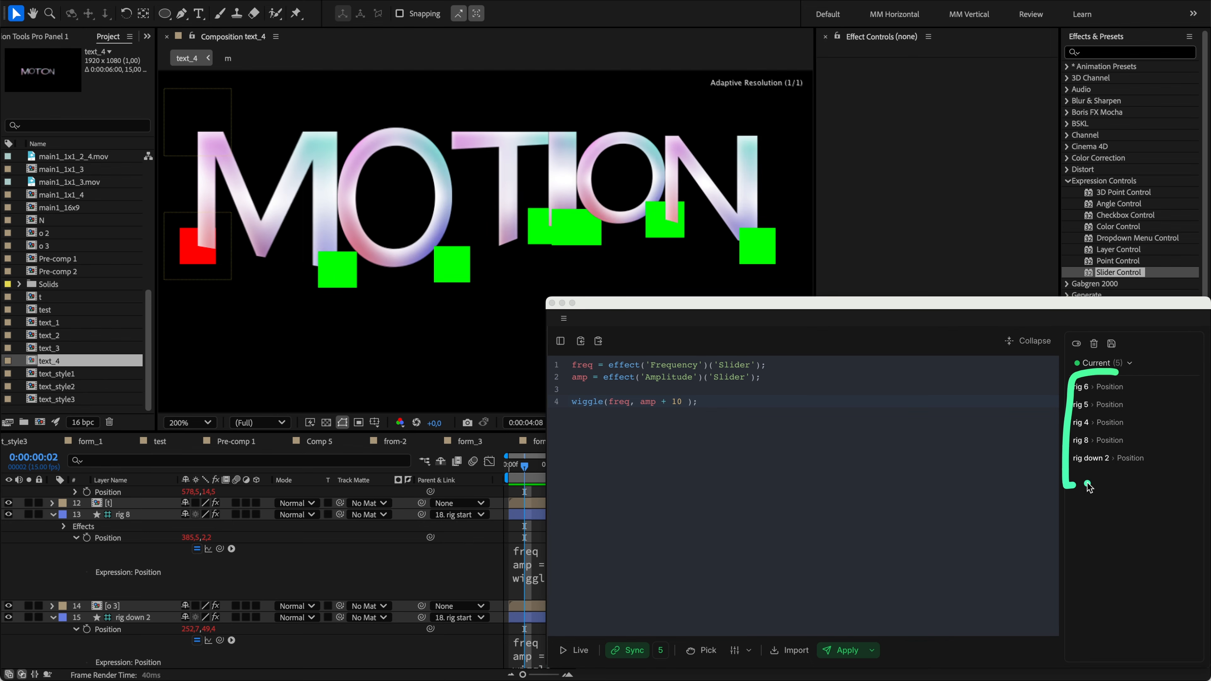
{"action": "left_click", "coordinate": [578, 651]}
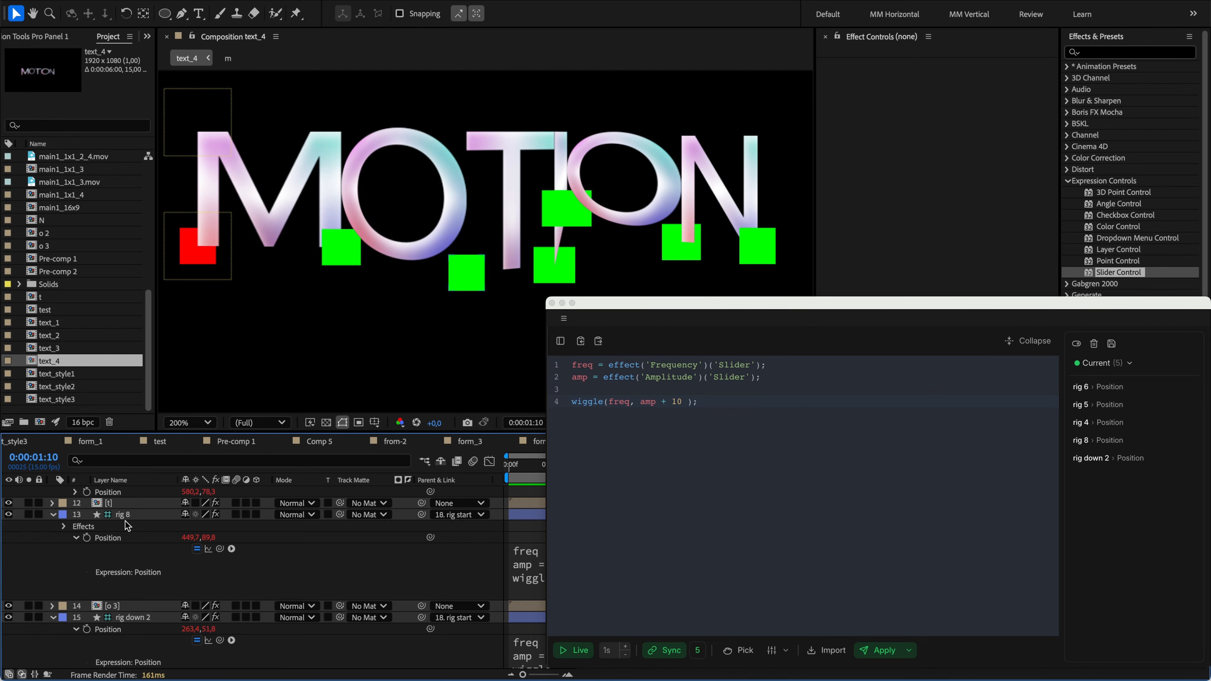
Select the [t] layer and look through its effects, including Corner Pin and CC Glass.
{"action": "left_click", "coordinate": [127, 504]}
{"action": "left_click_drag", "start_coordinate": [858, 298], "coordinate": [608, 510]}
{"action": "left_click", "coordinate": [859, 384]}
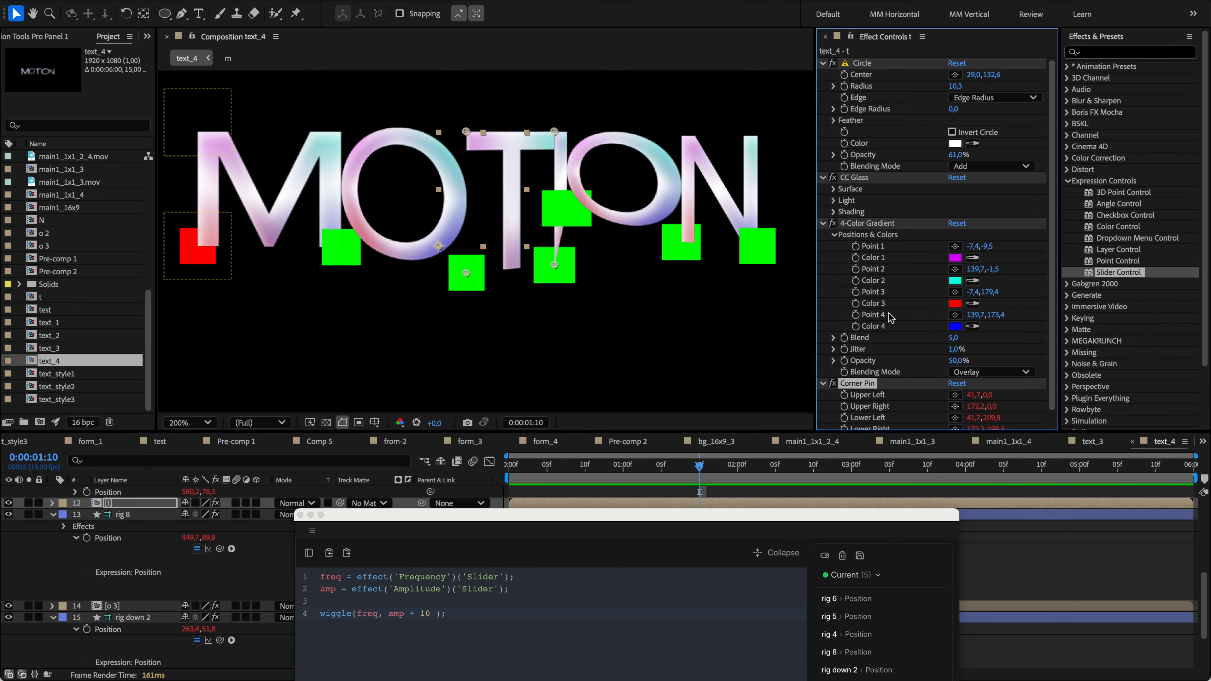
{"action": "left_click", "coordinate": [875, 229]}
{"action": "left_click", "coordinate": [866, 178]}
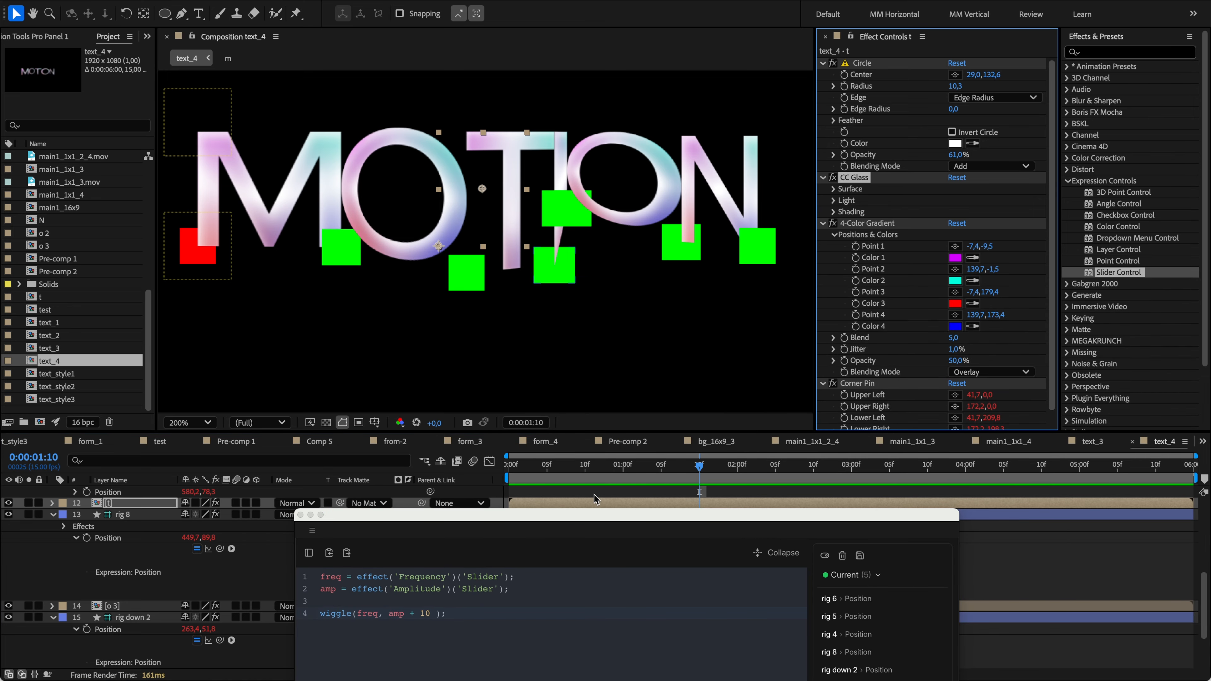
Reveal the [t] layer's Corner Pin, Position and Scale expressions in the timeline and compare them with the synced property list.
{"action": "left_click_drag", "start_coordinate": [586, 518], "coordinate": [857, 291]}
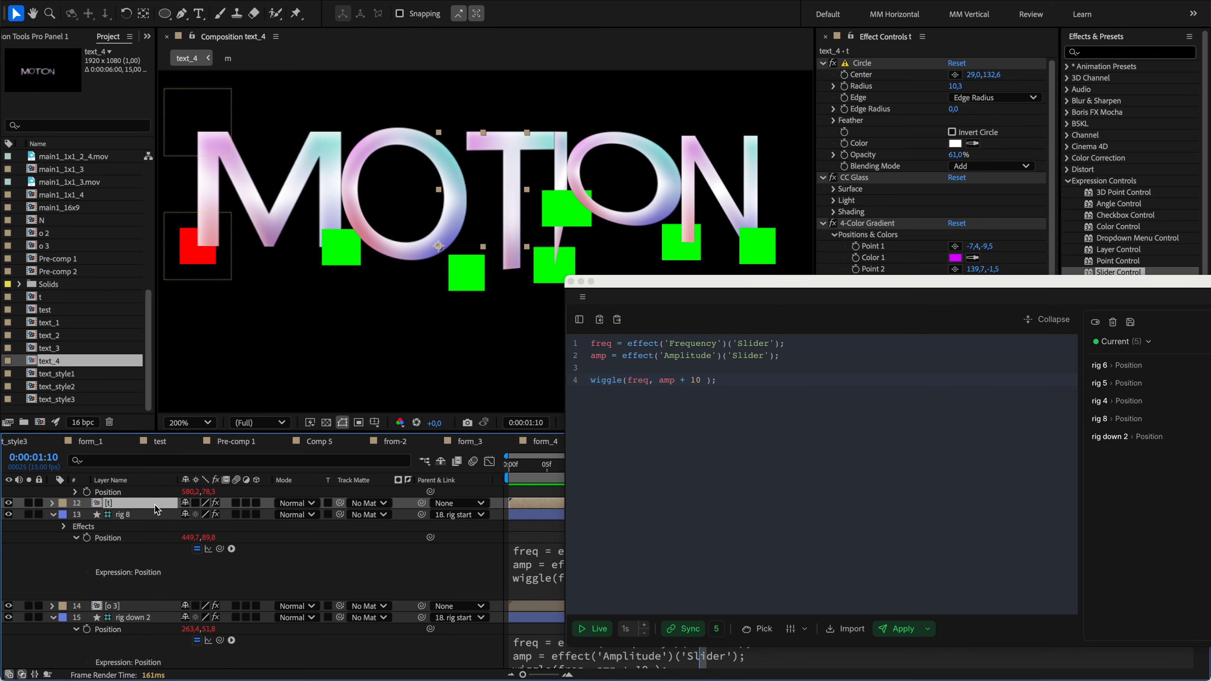
{"action": "left_click_drag", "start_coordinate": [630, 283], "coordinate": [543, 269]}
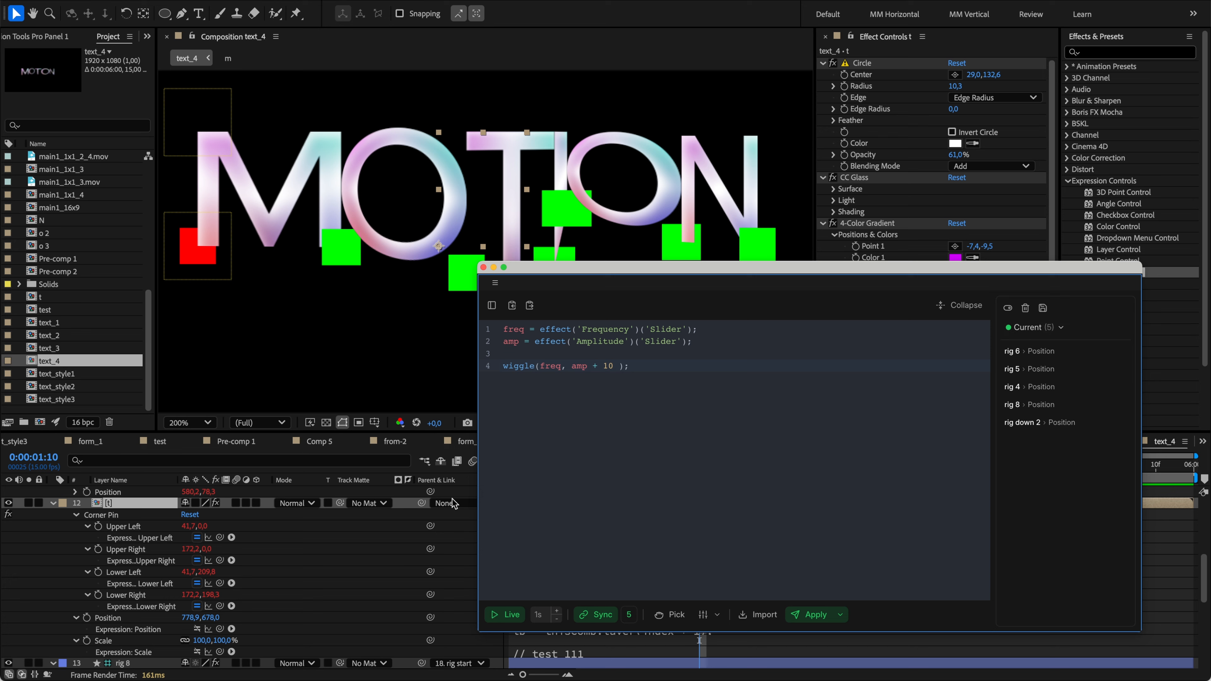
{"action": "left_click", "coordinate": [232, 538]}
{"action": "key", "text": "Escape"}
{"action": "left_click", "coordinate": [309, 537]}
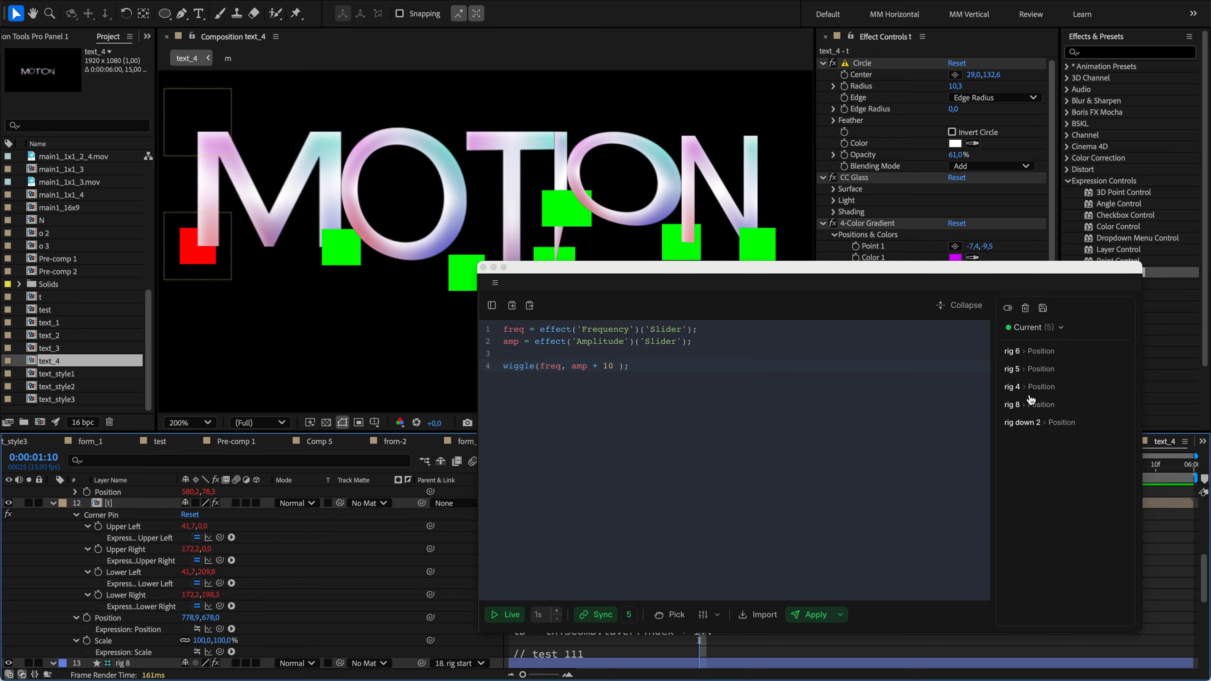
{"action": "left_click", "coordinate": [1056, 455]}
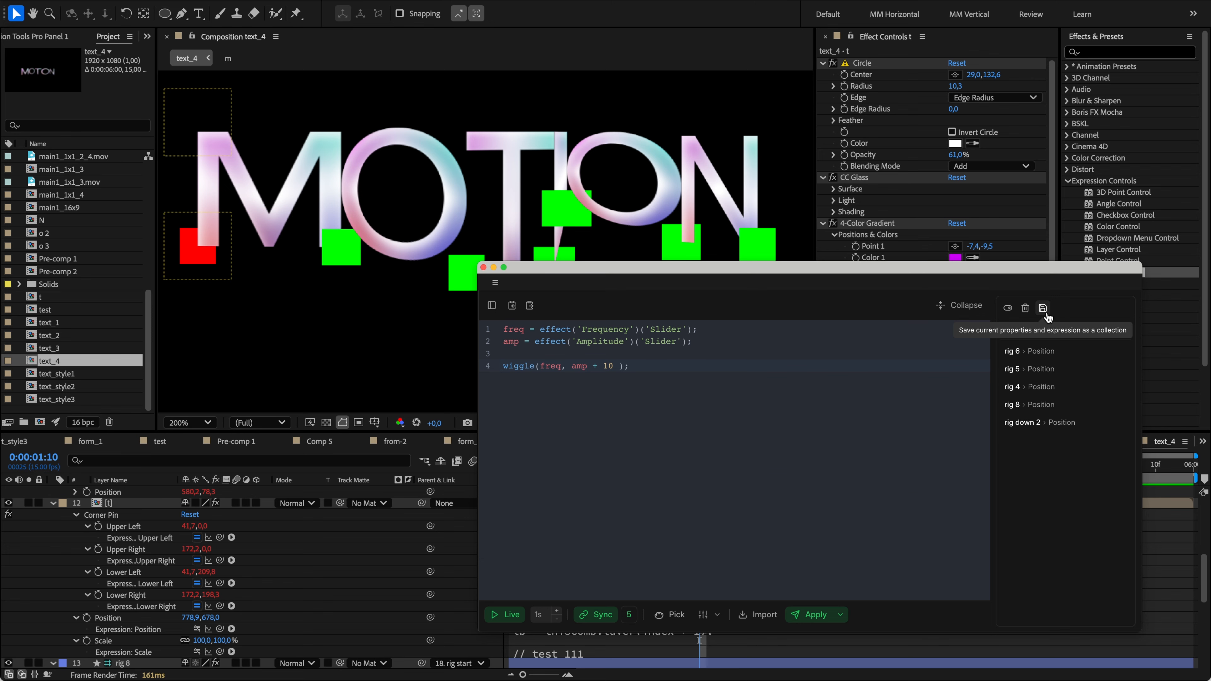
Save the current properties and expression as a collection named "pos var 1" and select it in the collection list.
{"action": "left_click", "coordinate": [1042, 308]}
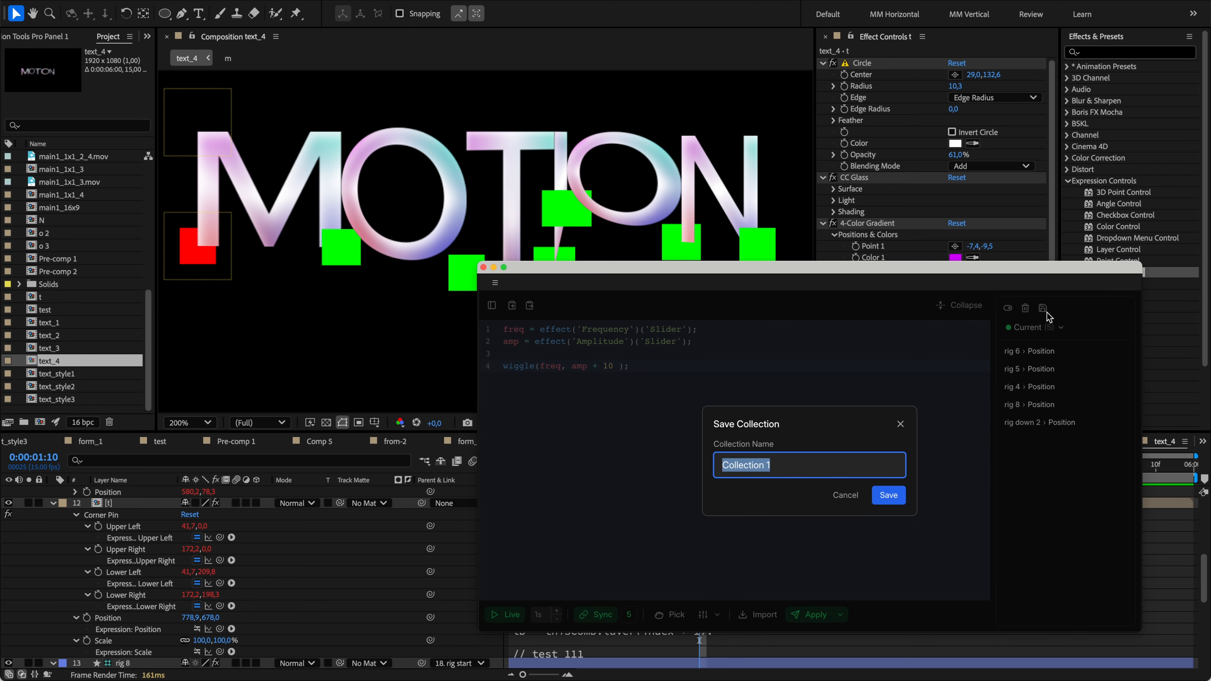
{"action": "type", "text": "pos var"}
{"action": "left_click", "coordinate": [892, 494]}
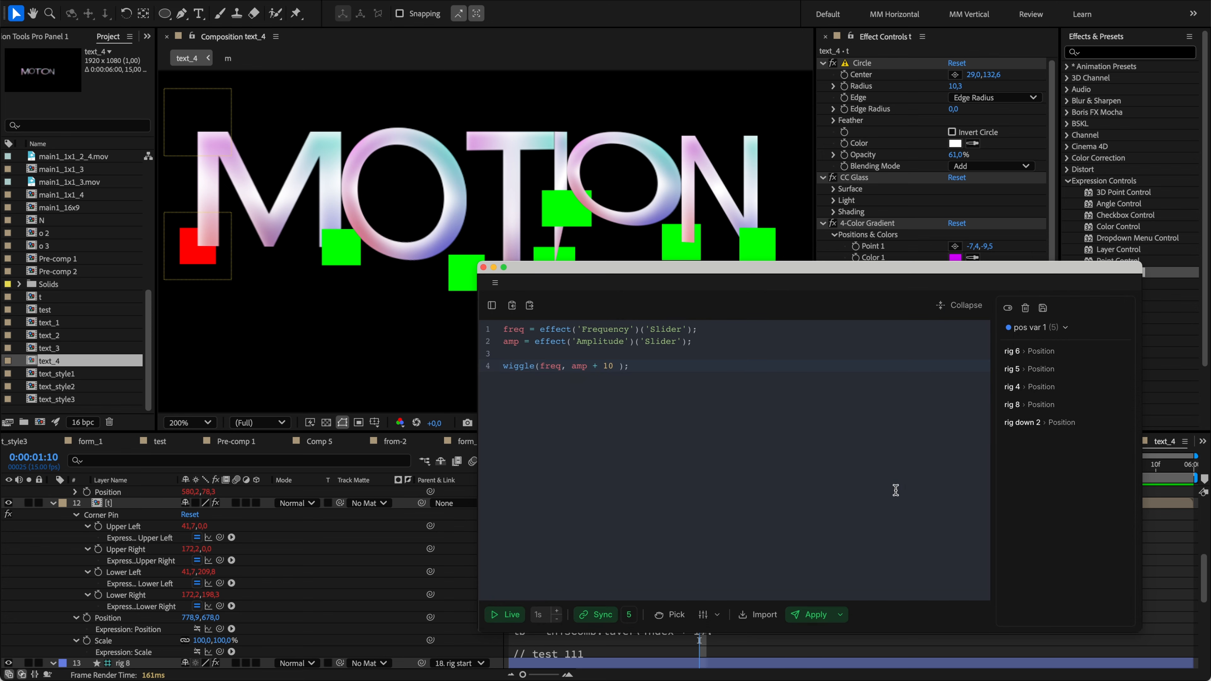
{"action": "left_click", "coordinate": [1057, 329]}
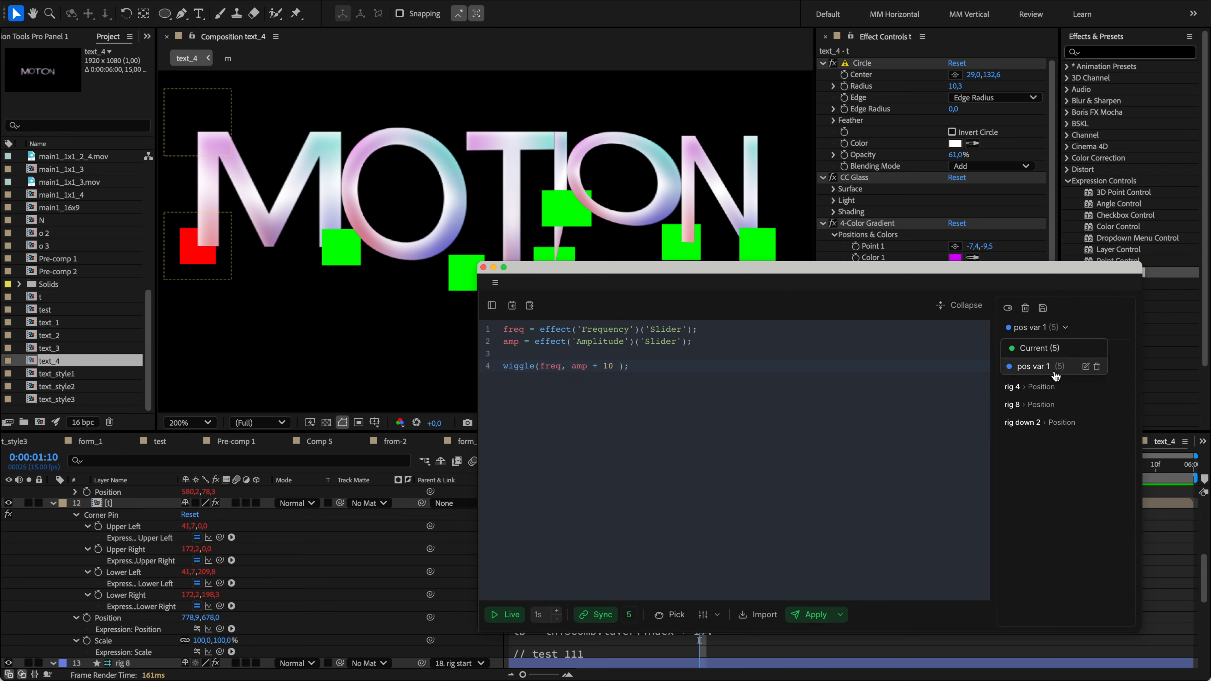
{"action": "left_click", "coordinate": [1053, 371]}
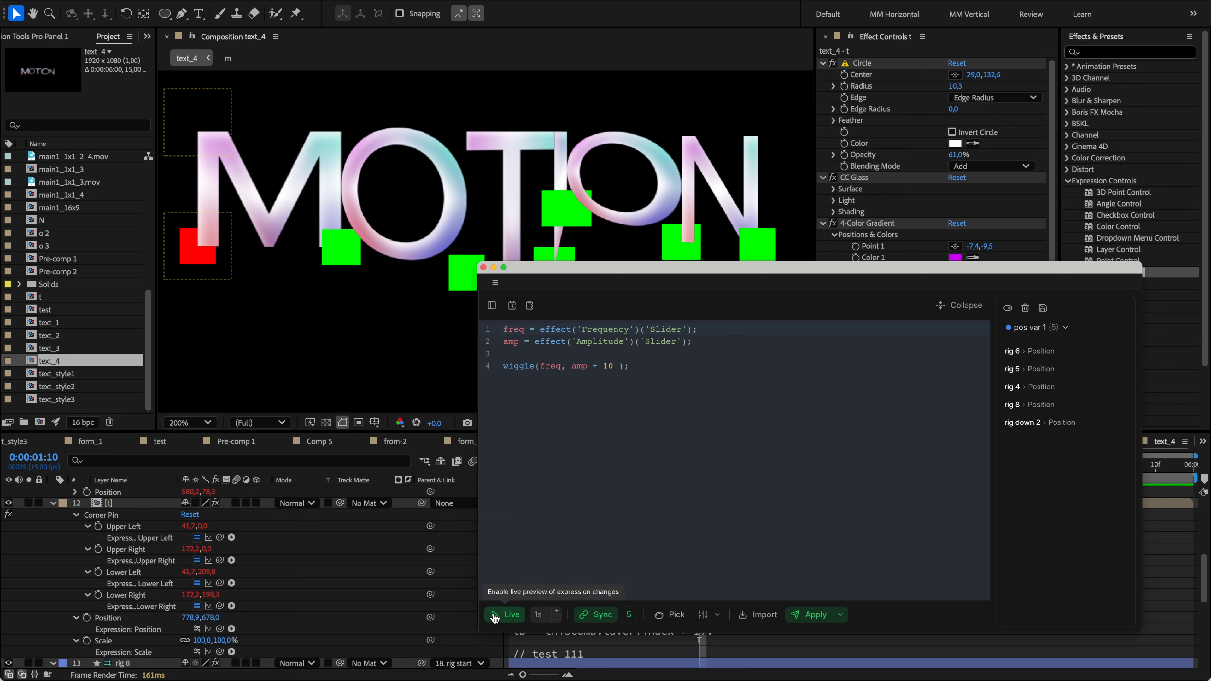
Turn off Live updates, switch from the saved collection to the Current list, and clear all of its properties.
{"action": "left_click", "coordinate": [494, 616]}
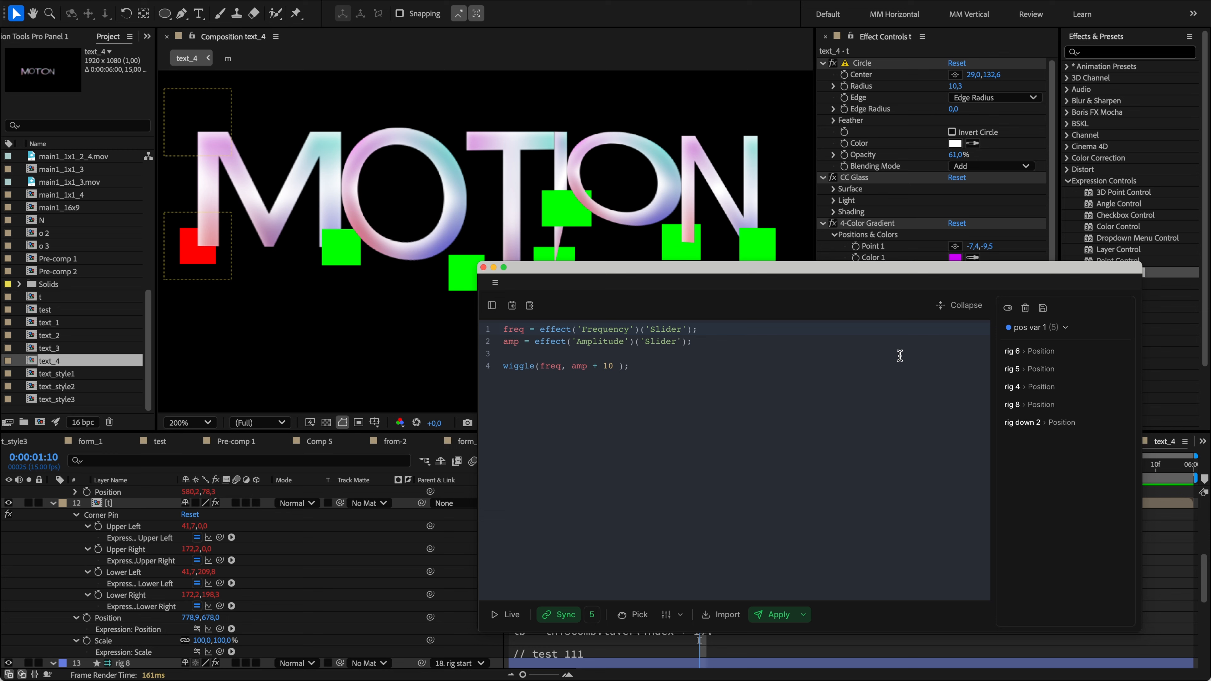
{"action": "left_click", "coordinate": [1035, 327]}
{"action": "left_click", "coordinate": [1022, 346]}
{"action": "left_click", "coordinate": [1026, 309]}
Open the text_3 composition and import the Position expression of rig 8, rig 4, rig 5 and rig 6 into the script editor.
{"action": "double_click", "coordinate": [78, 348]}
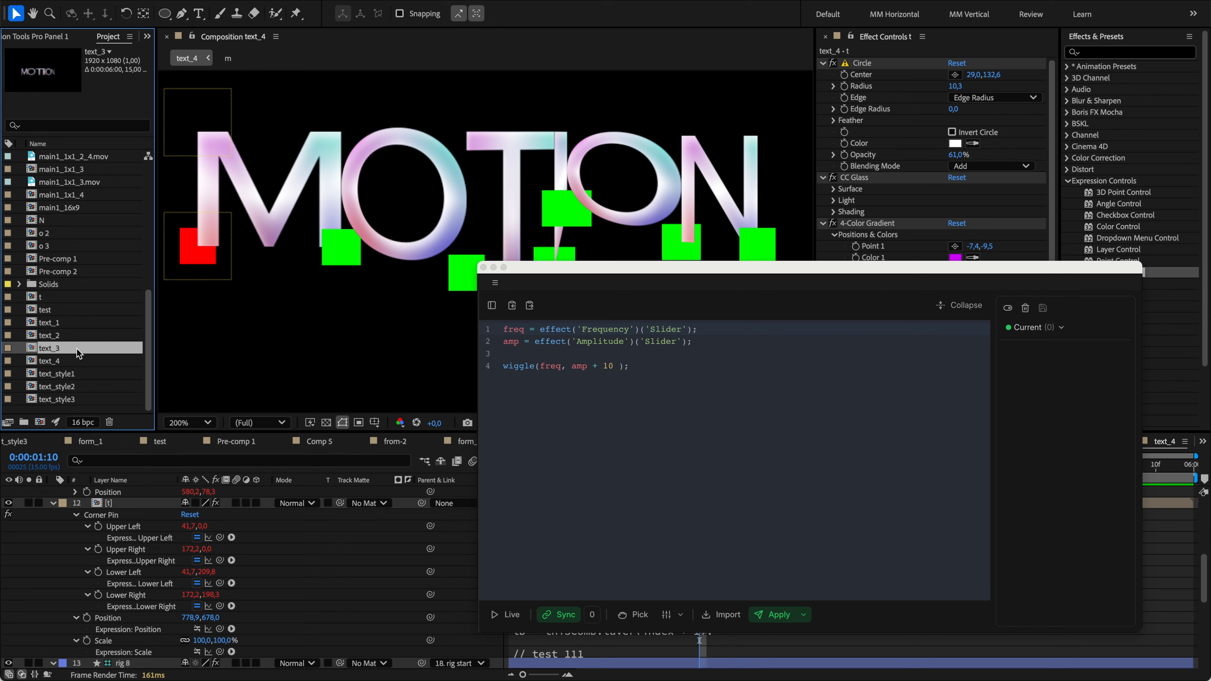
{"action": "left_click", "coordinate": [130, 605]}
{"action": "left_click", "coordinate": [123, 572], "text": "super"}
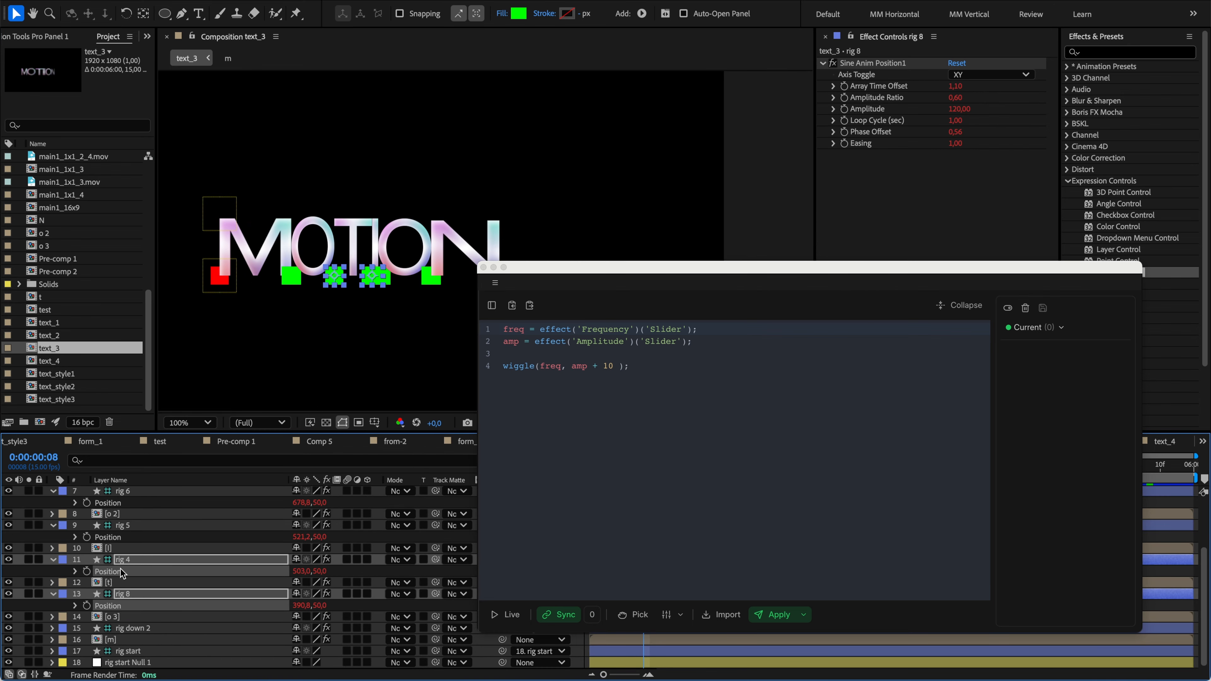
{"action": "left_click", "coordinate": [123, 540], "text": "super"}
{"action": "left_click", "coordinate": [124, 504], "text": "super"}
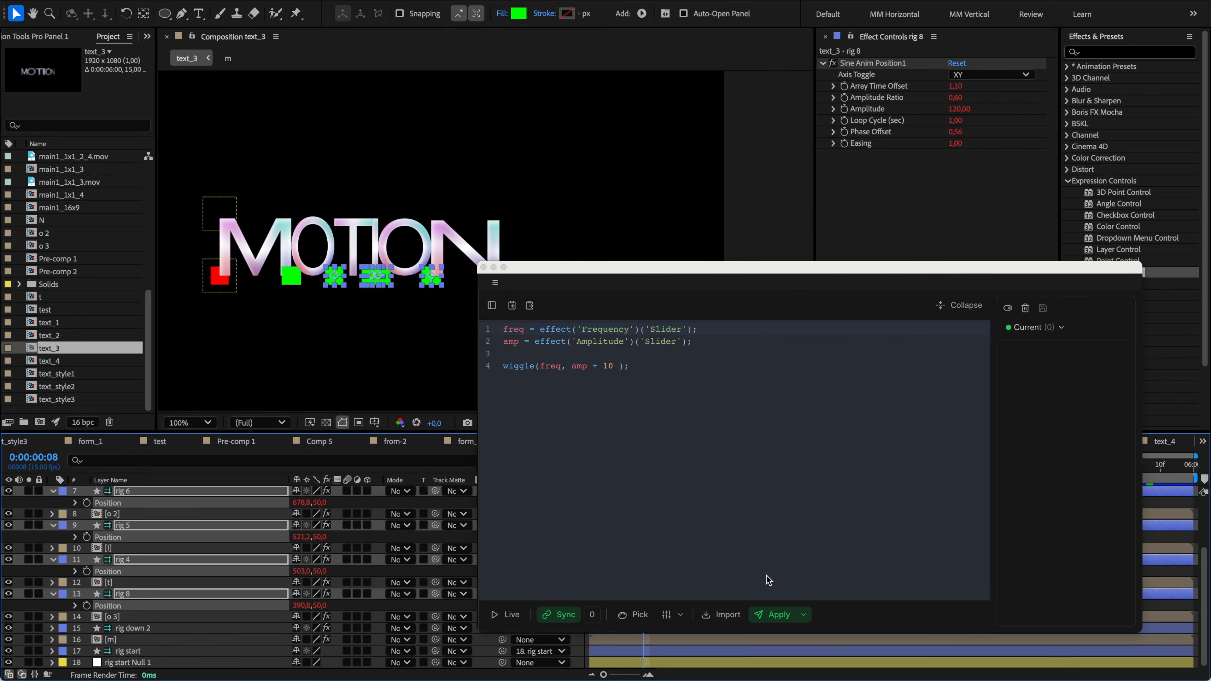
{"action": "left_click", "coordinate": [721, 615]}
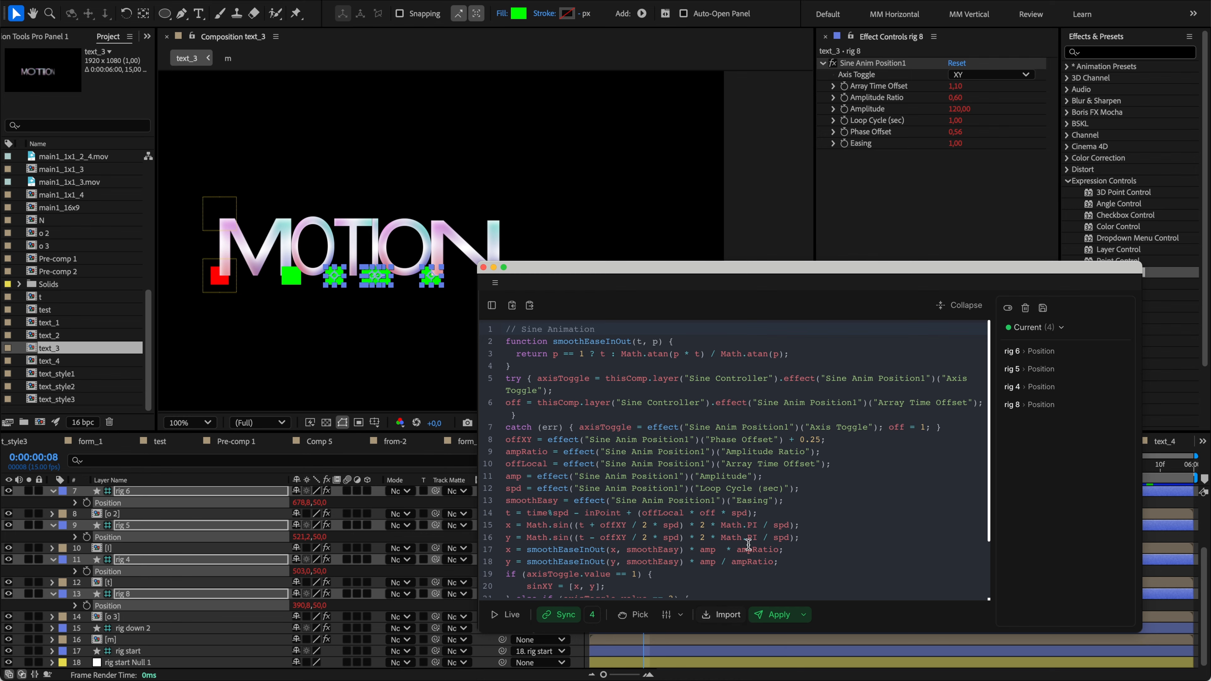
{"action": "scroll", "coordinate": [733, 574], "scroll_direction": "down", "scroll_amount": 3}
Preview the text_3 animation, and check the imported sine expression and the available collections in the script editor.
{"action": "left_click_drag", "start_coordinate": [556, 269], "coordinate": [792, 315]}
{"action": "left_click_drag", "start_coordinate": [613, 469], "coordinate": [650, 470]}
{"action": "key", "text": "space"}
{"action": "left_click_drag", "start_coordinate": [831, 312], "coordinate": [642, 251]}
{"action": "scroll", "coordinate": [649, 466], "scroll_direction": "up", "scroll_amount": 3}
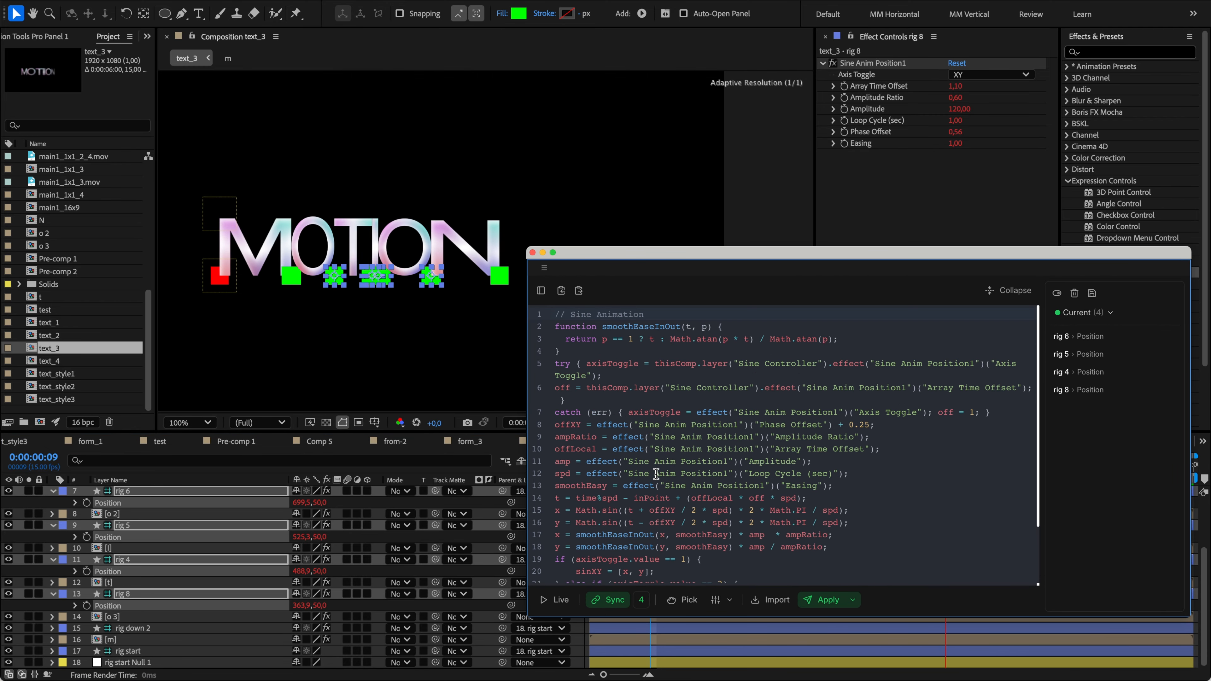
{"action": "left_click", "coordinate": [1100, 311]}
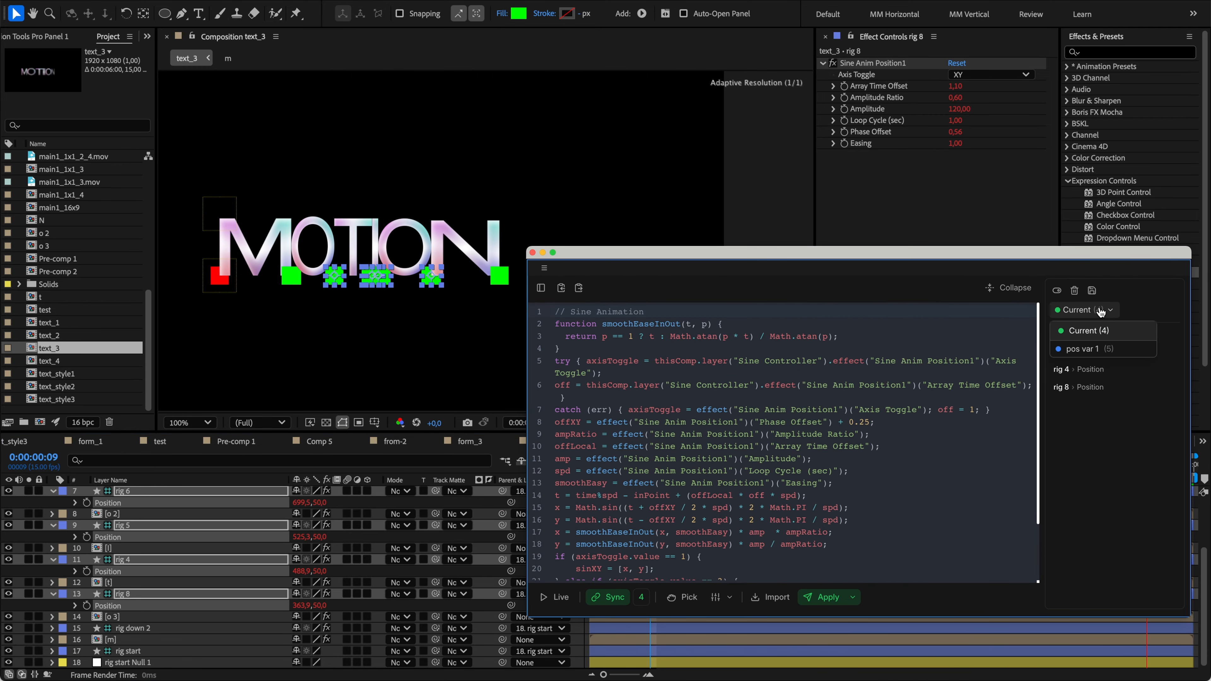
{"action": "left_click", "coordinate": [1101, 311]}
{"action": "scroll", "coordinate": [142, 597], "scroll_direction": "up", "scroll_amount": 1}
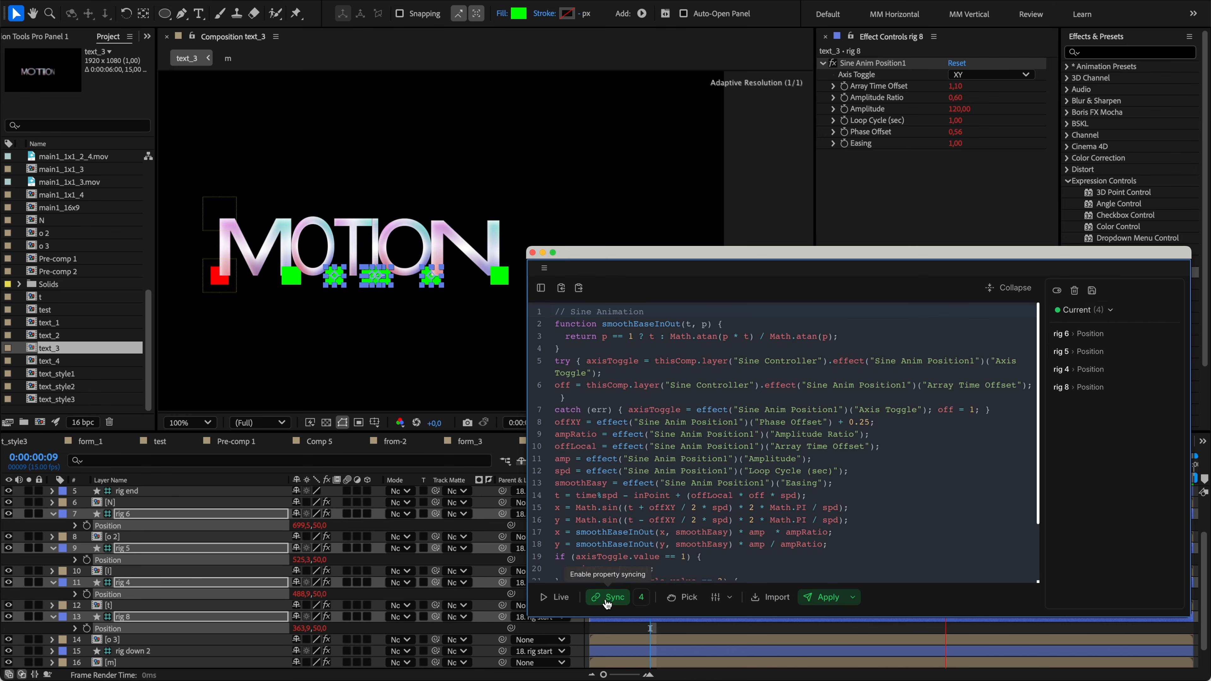
Save the four imported rig Position properties and their sine expression as a collection named "pos var 2".
{"action": "left_click", "coordinate": [1099, 311]}
{"action": "left_click", "coordinate": [1091, 290]}
{"action": "type", "text": "pos var 2"}
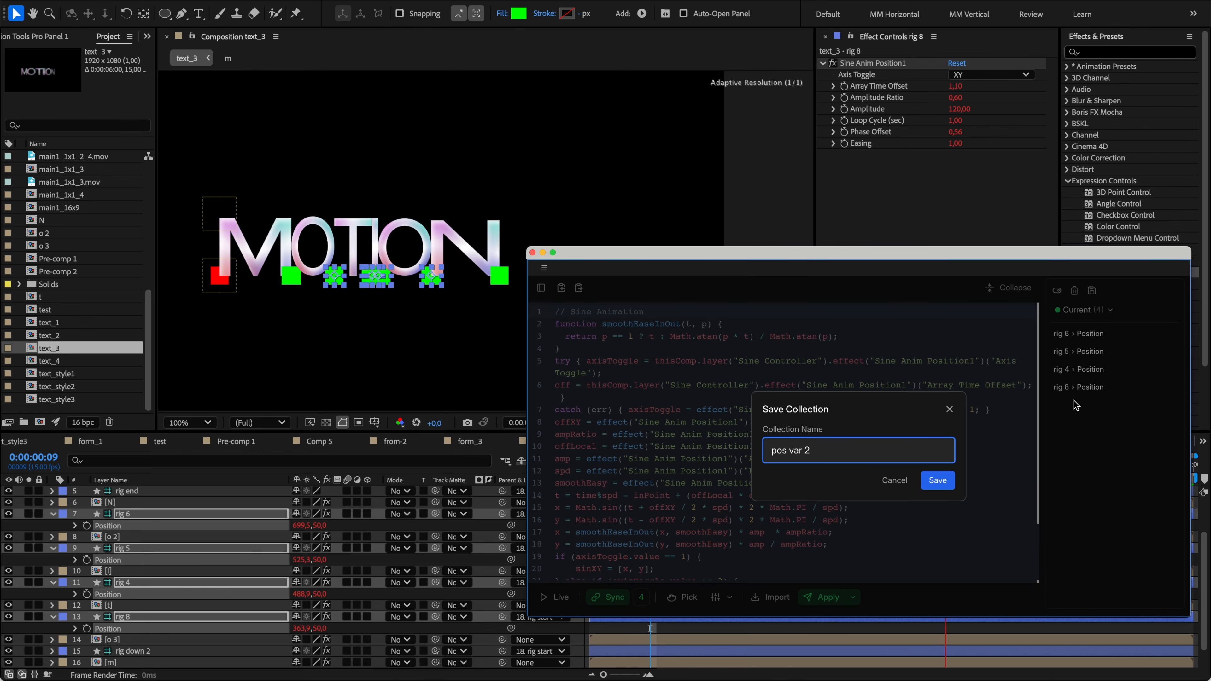
{"action": "left_click", "coordinate": [943, 480]}
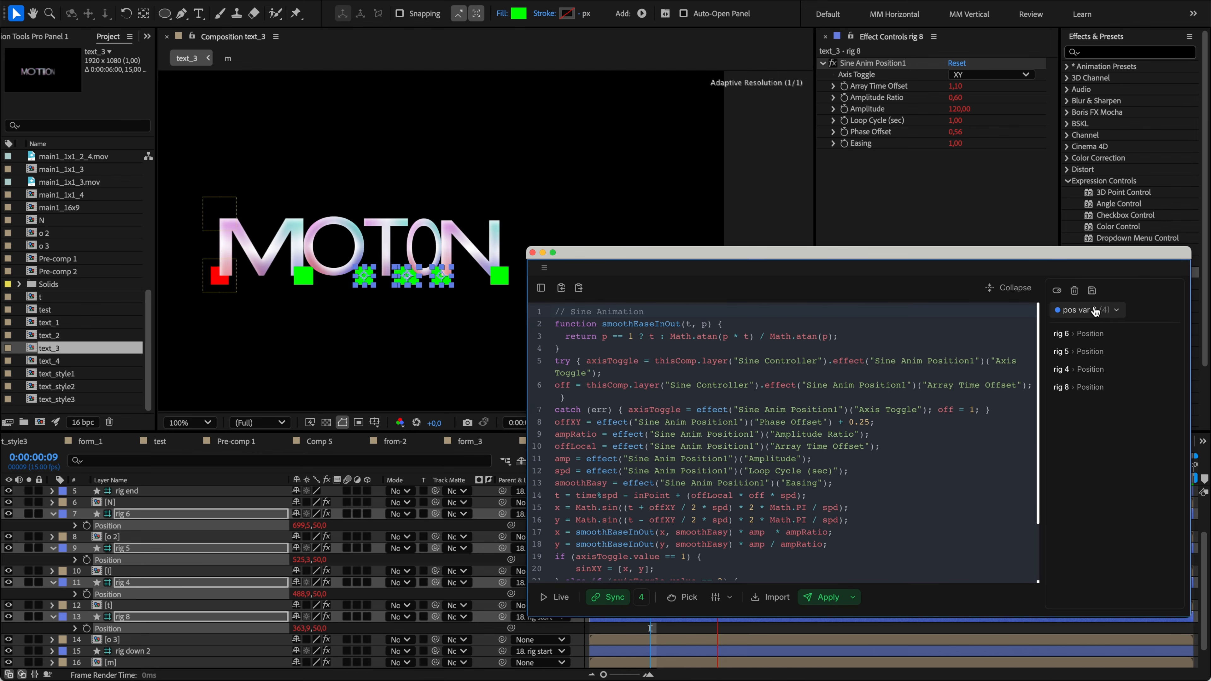
Switch from the "pos var 2" collection to the Current list and clear its four rig Position entries.
{"action": "left_click", "coordinate": [1113, 311]}
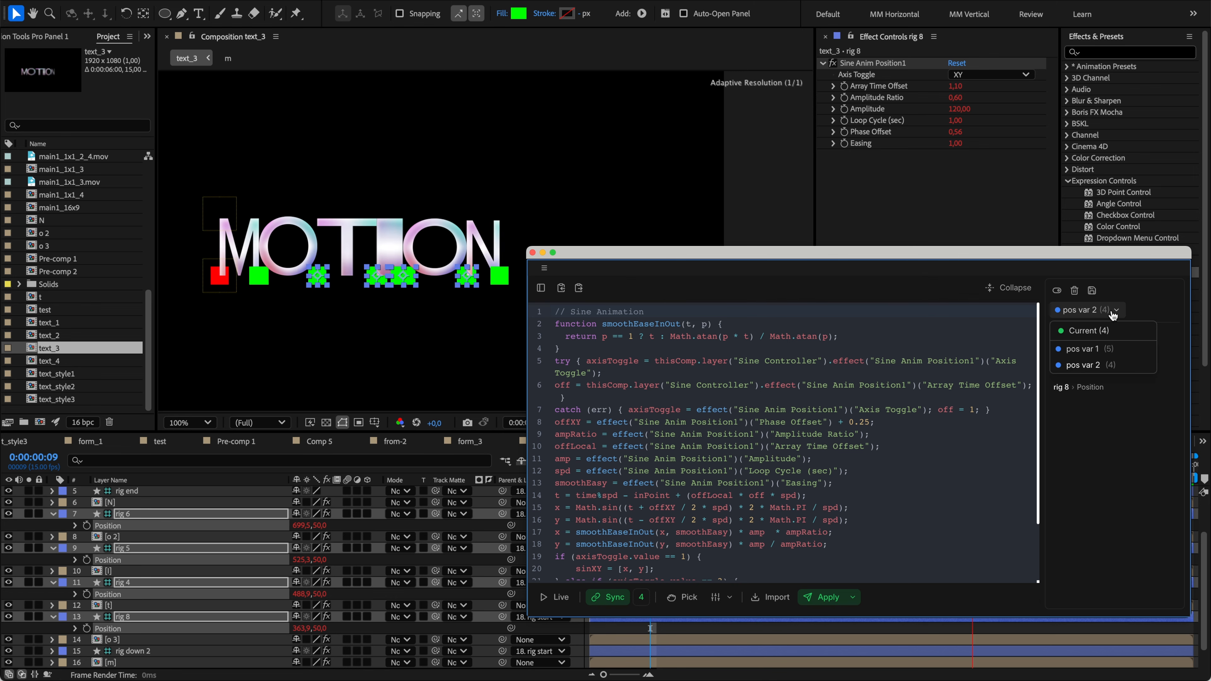
{"action": "left_click", "coordinate": [1096, 331]}
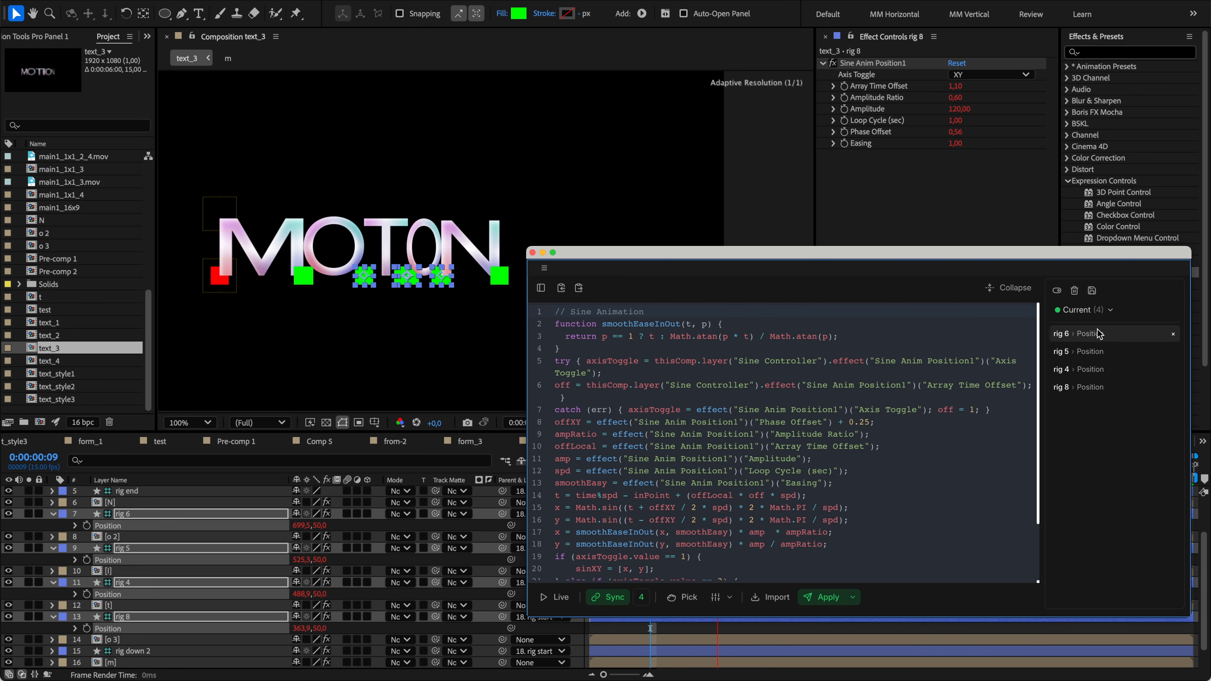
{"action": "left_click", "coordinate": [1075, 291]}
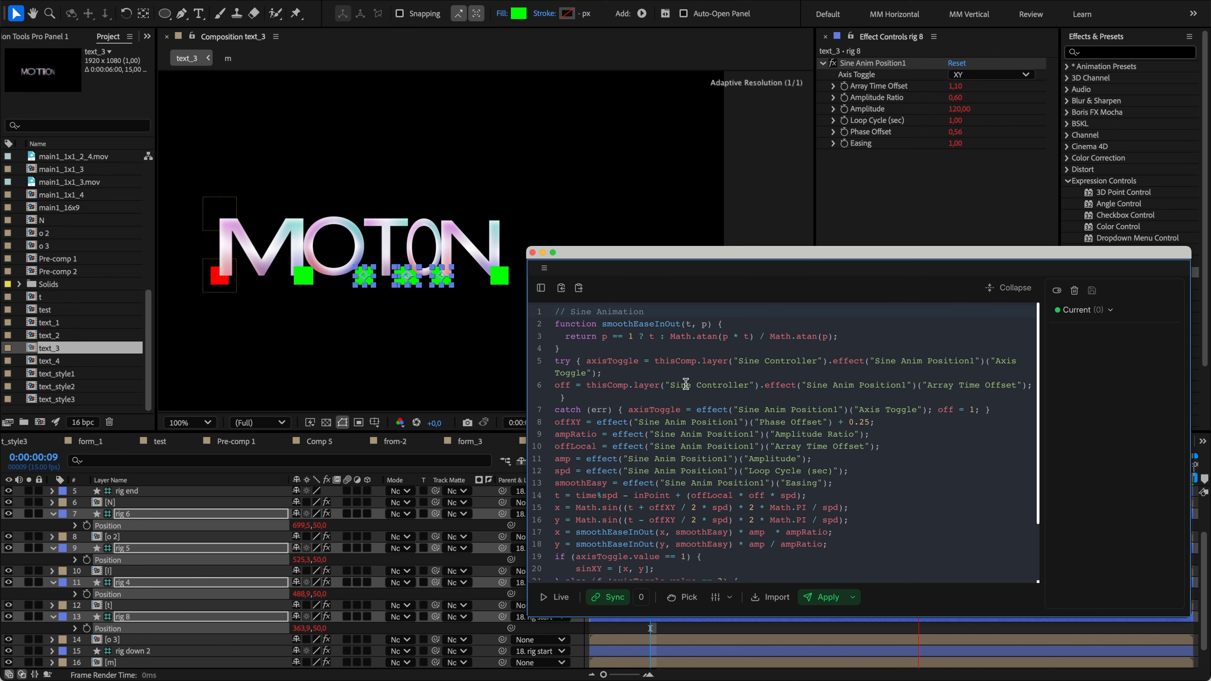
Import the Corner Pin Upper Left expression of layer N, together with all matching Upper Left properties in text_3, into the script editor.
{"action": "left_click", "coordinate": [143, 503]}
{"action": "left_click", "coordinate": [51, 503]}
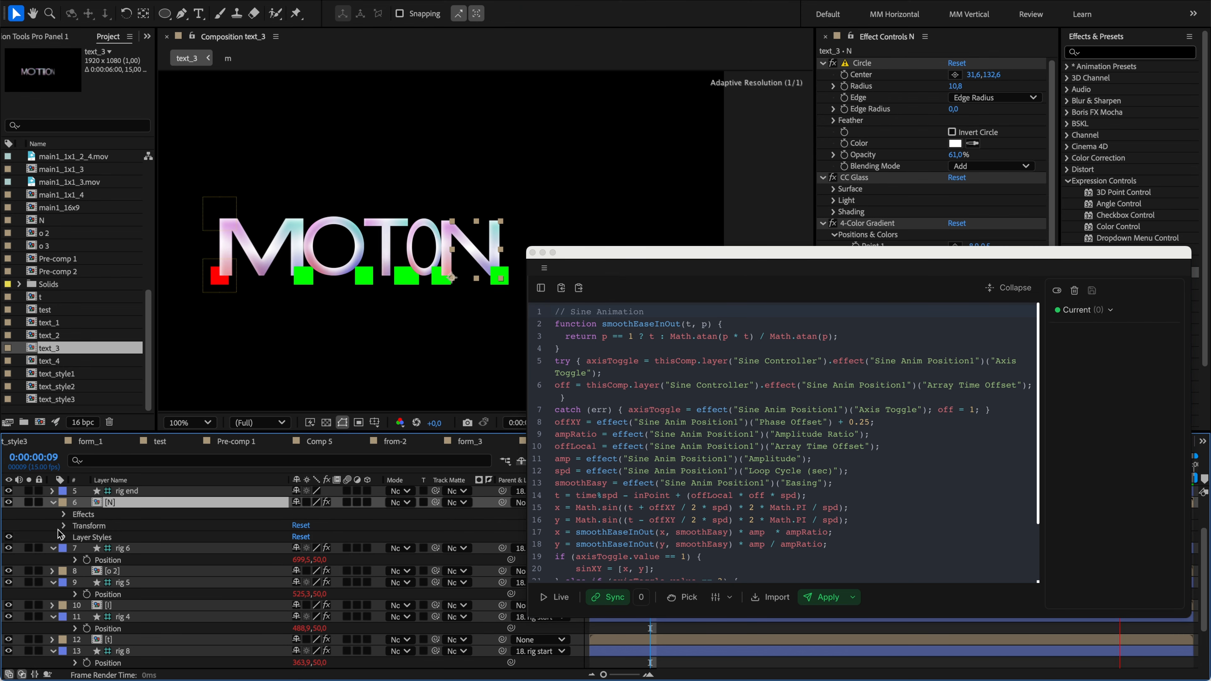
{"action": "left_click", "coordinate": [63, 515]}
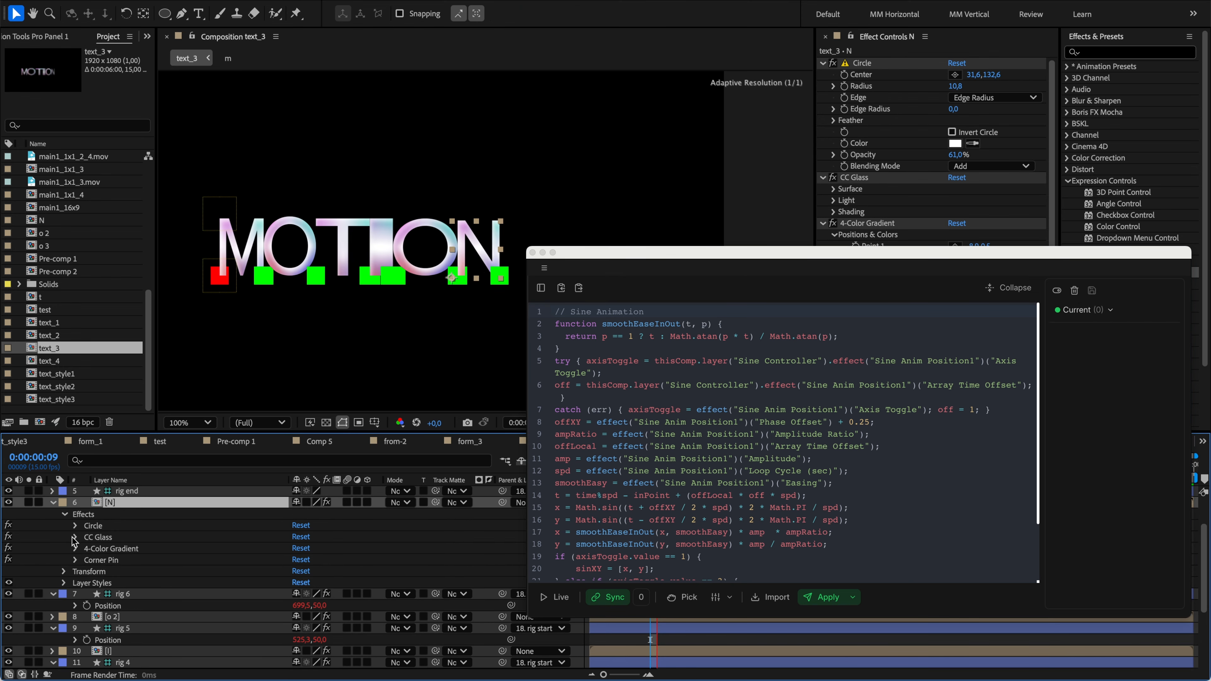
{"action": "left_click", "coordinate": [75, 560]}
{"action": "left_click", "coordinate": [128, 562]}
{"action": "left_click", "coordinate": [128, 572]}
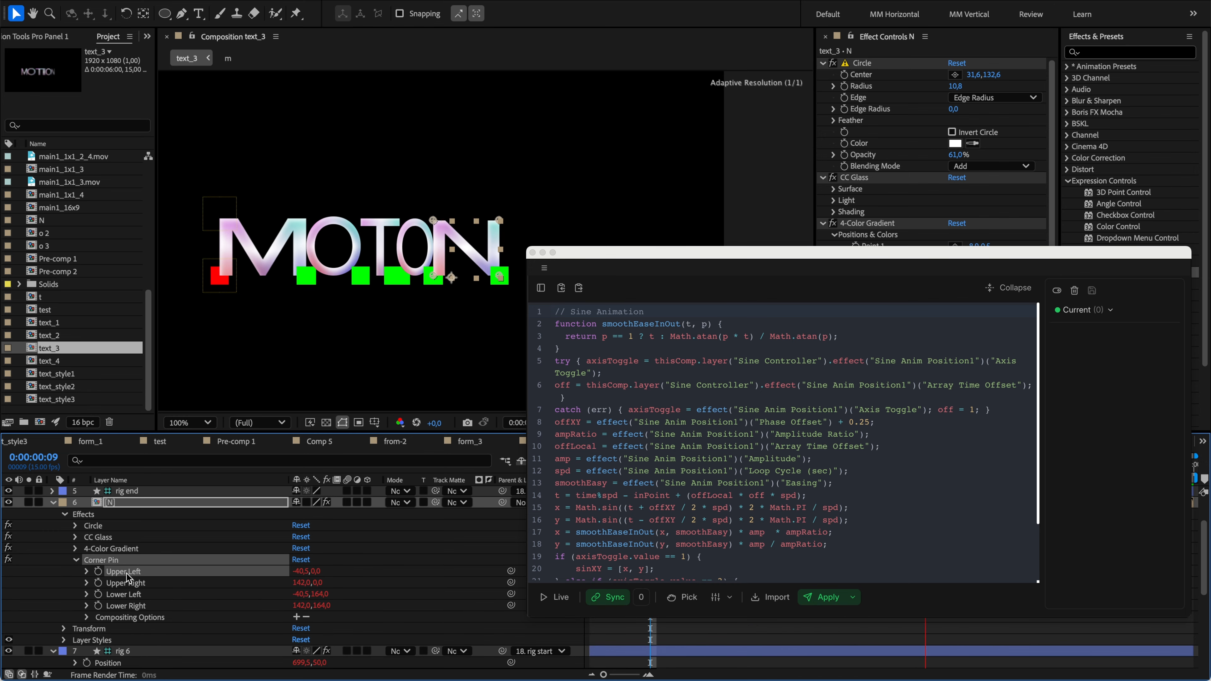
{"action": "left_click", "coordinate": [113, 460]}
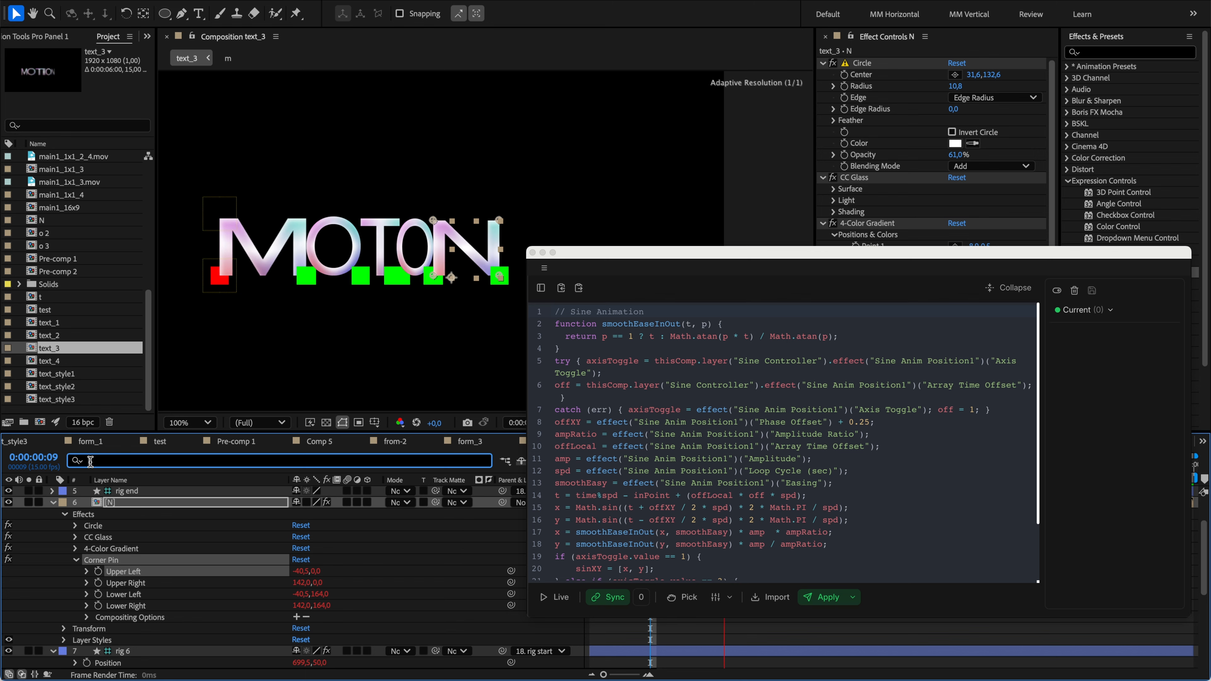
{"action": "left_click", "coordinate": [369, 571]}
{"action": "left_click", "coordinate": [189, 572]}
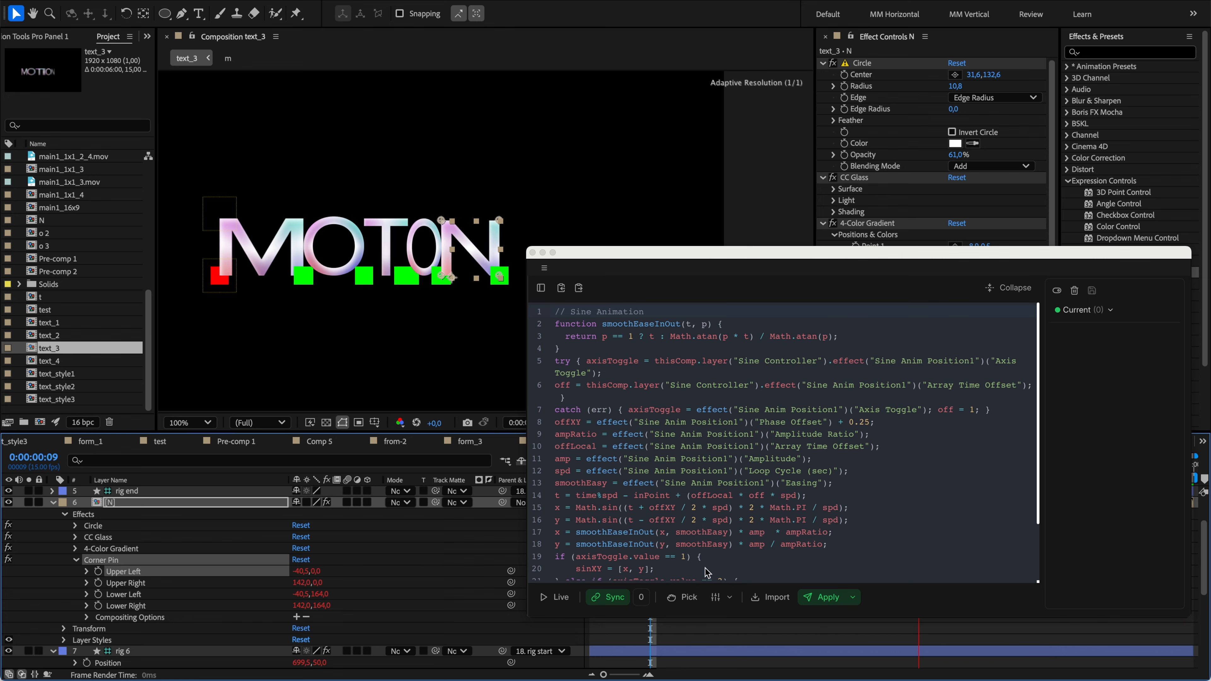
{"action": "left_click", "coordinate": [768, 598], "text": "alt"}
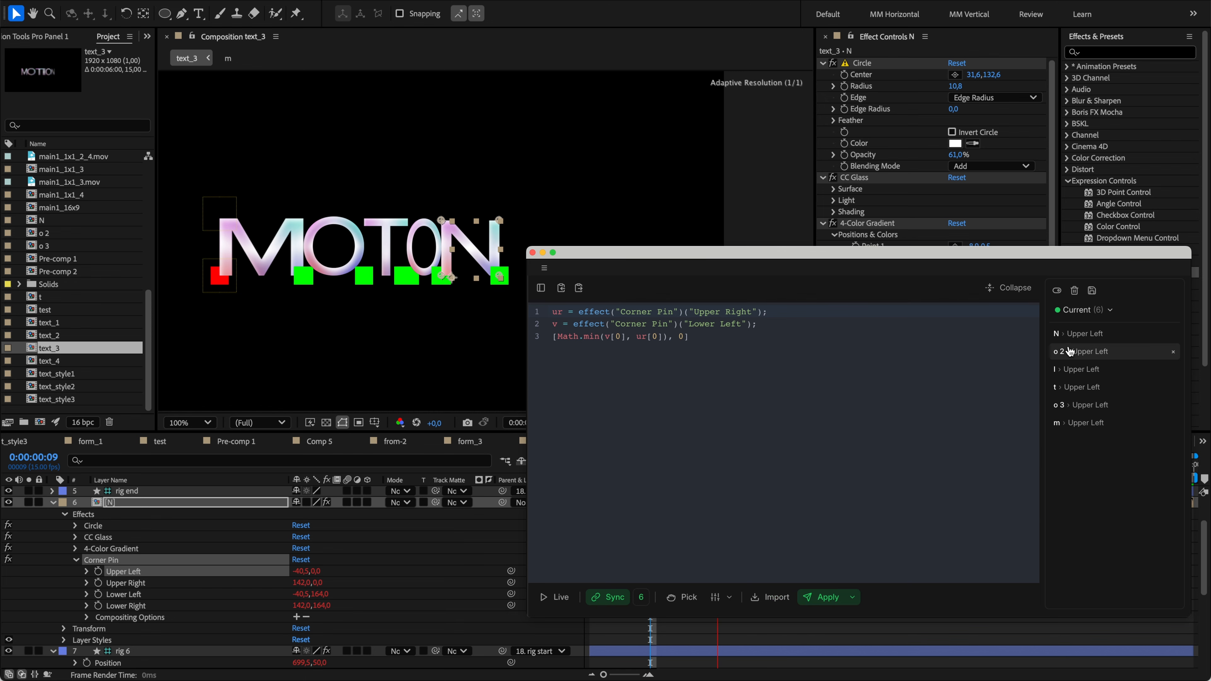
{"action": "left_click", "coordinate": [1073, 341]}
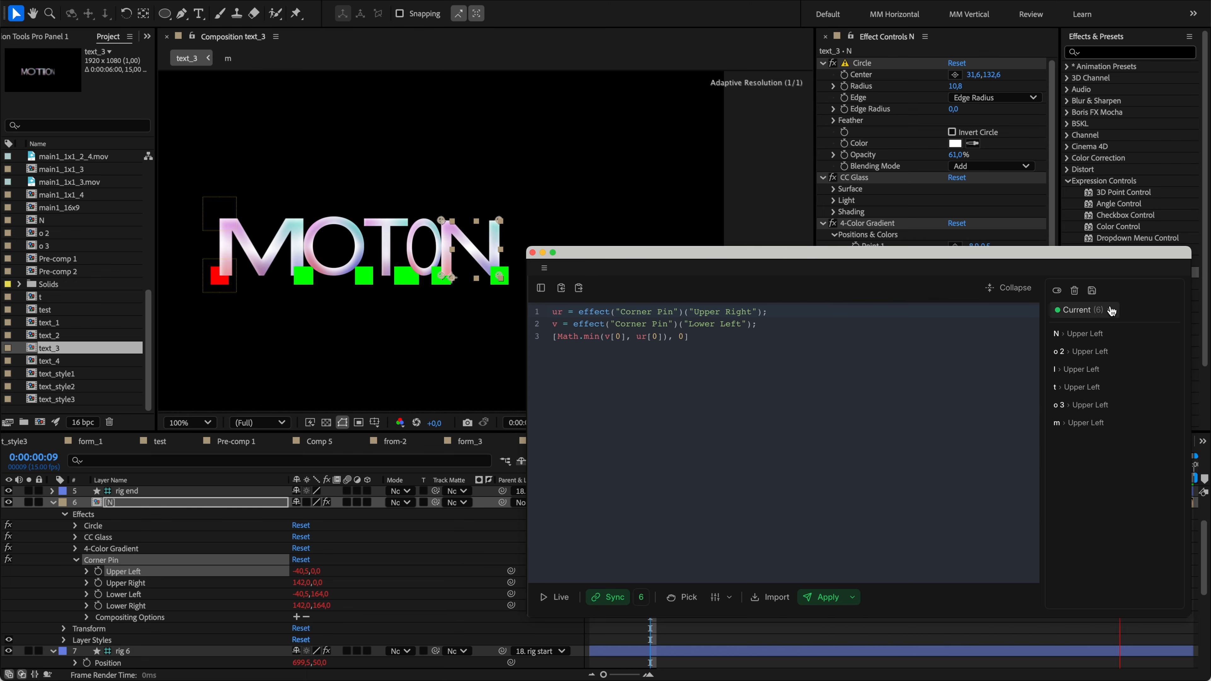
Save the imported Upper Left properties and their Corner Pin expression as a collection named "upper".
{"action": "left_click", "coordinate": [1092, 291]}
{"action": "type", "text": "upper"}
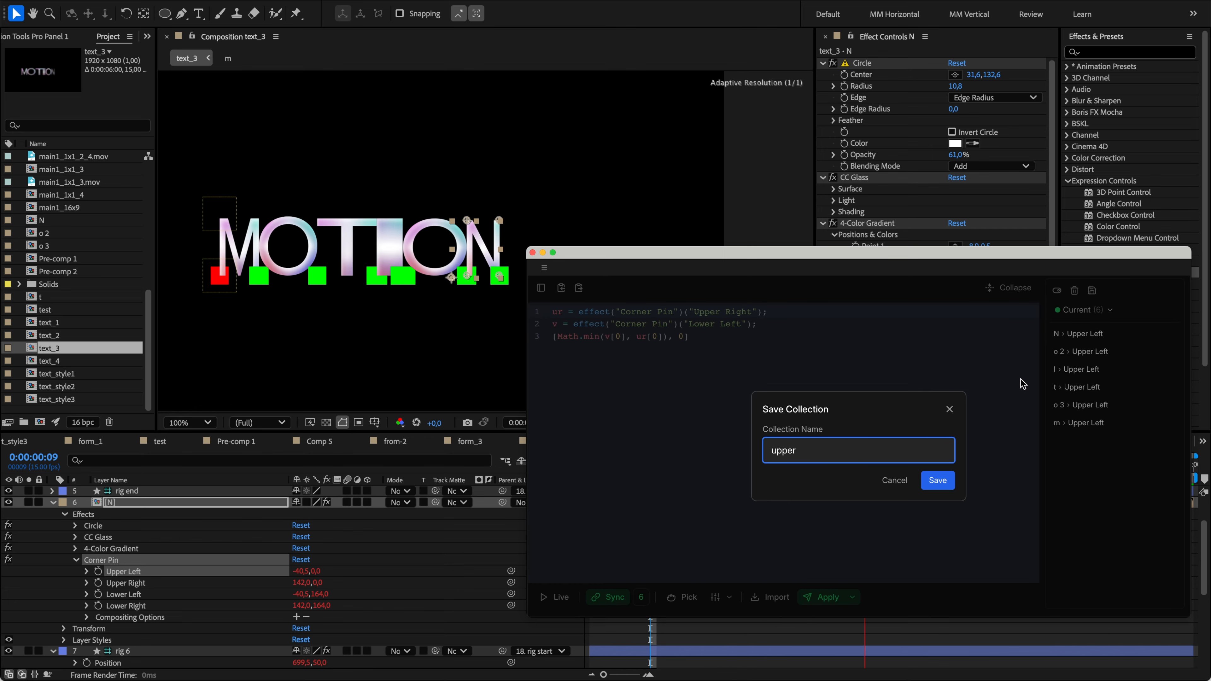
{"action": "left_click", "coordinate": [937, 481]}
Compare the pos var 1, pos var 2 and upper collections by loading each one and checking its properties and expression.
{"action": "left_click", "coordinate": [1104, 310]}
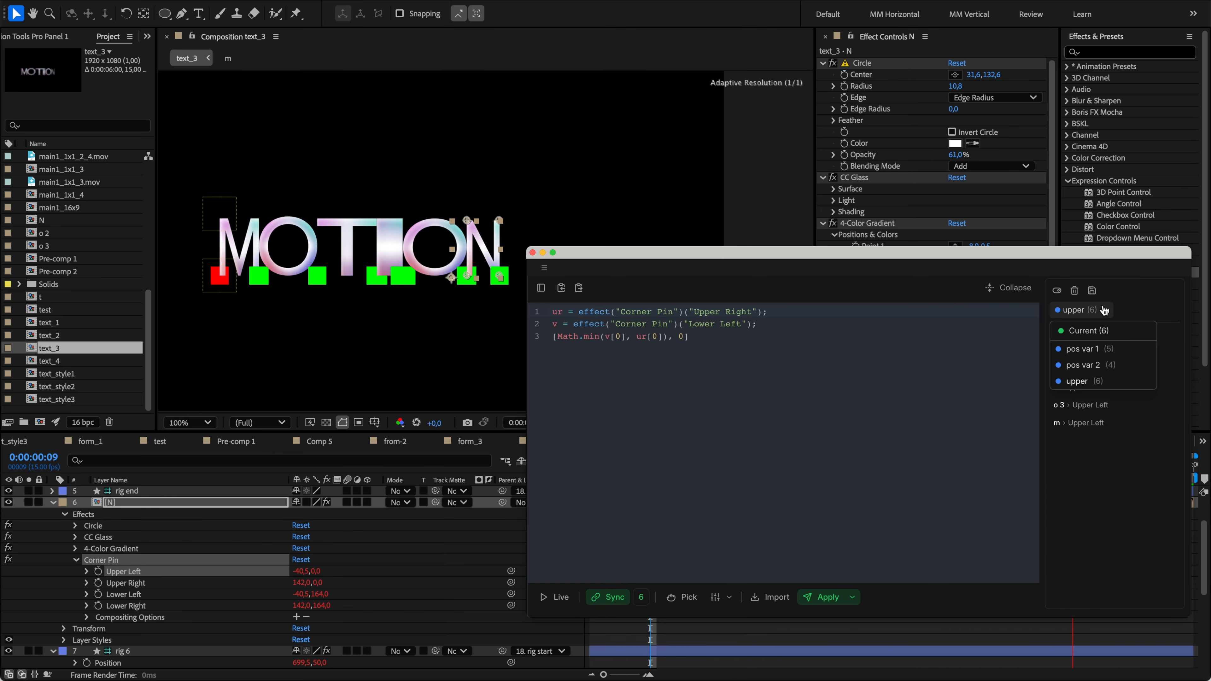
{"action": "left_click", "coordinate": [1100, 351]}
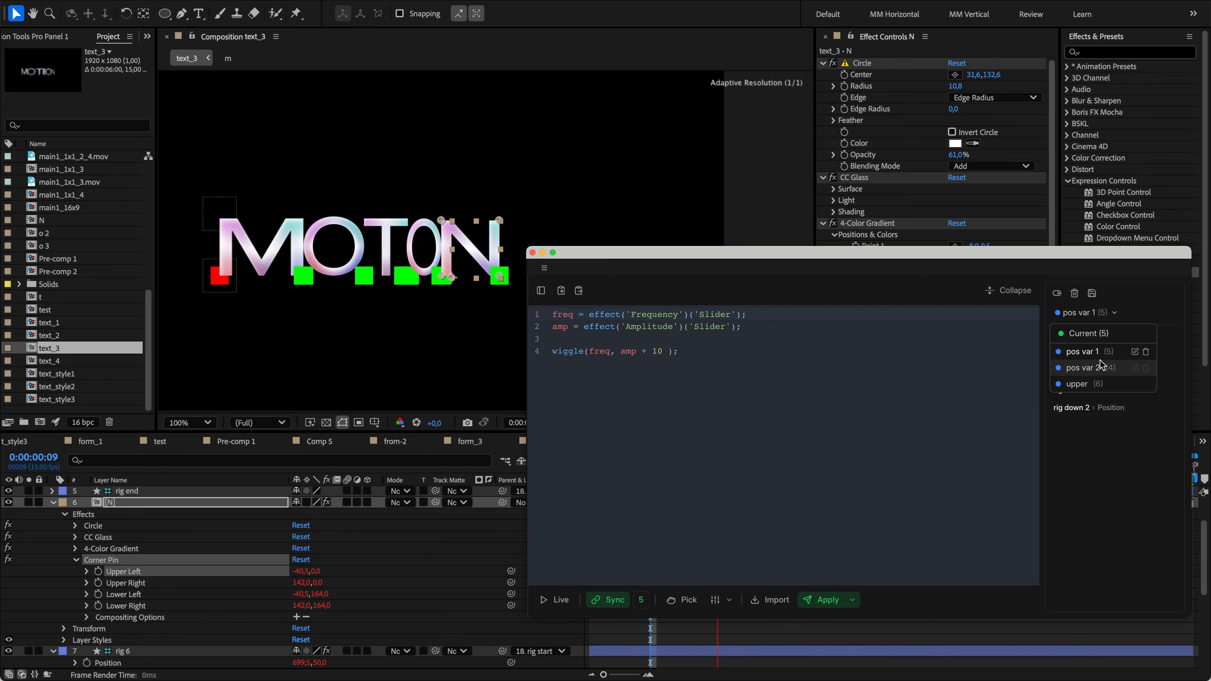
{"action": "left_click", "coordinate": [1102, 367]}
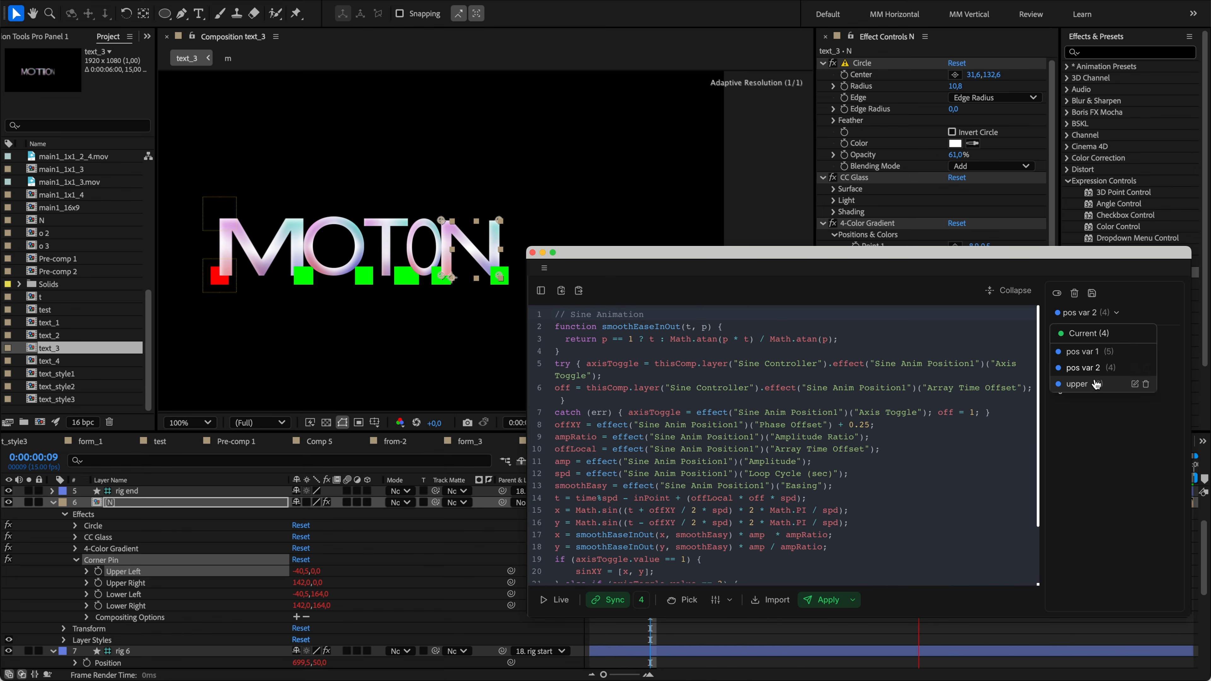
{"action": "left_click", "coordinate": [1095, 384]}
{"action": "left_click", "coordinate": [1091, 313]}
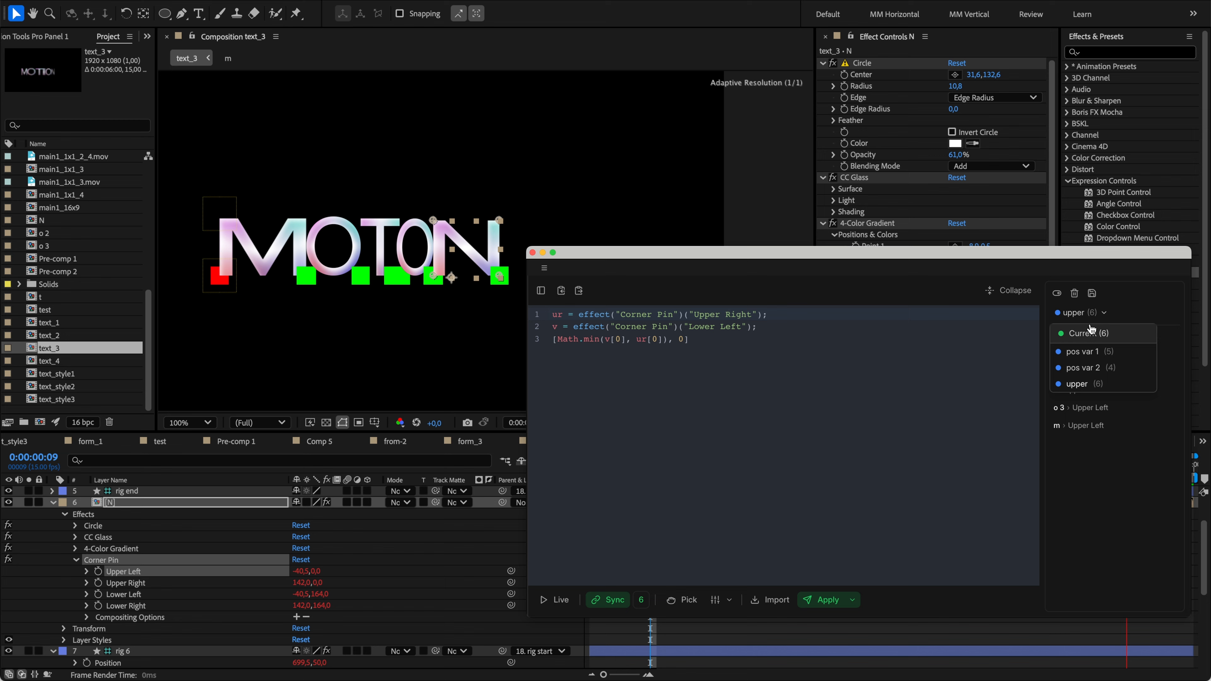
{"action": "left_click", "coordinate": [1091, 367]}
{"action": "left_click", "coordinate": [1085, 313]}
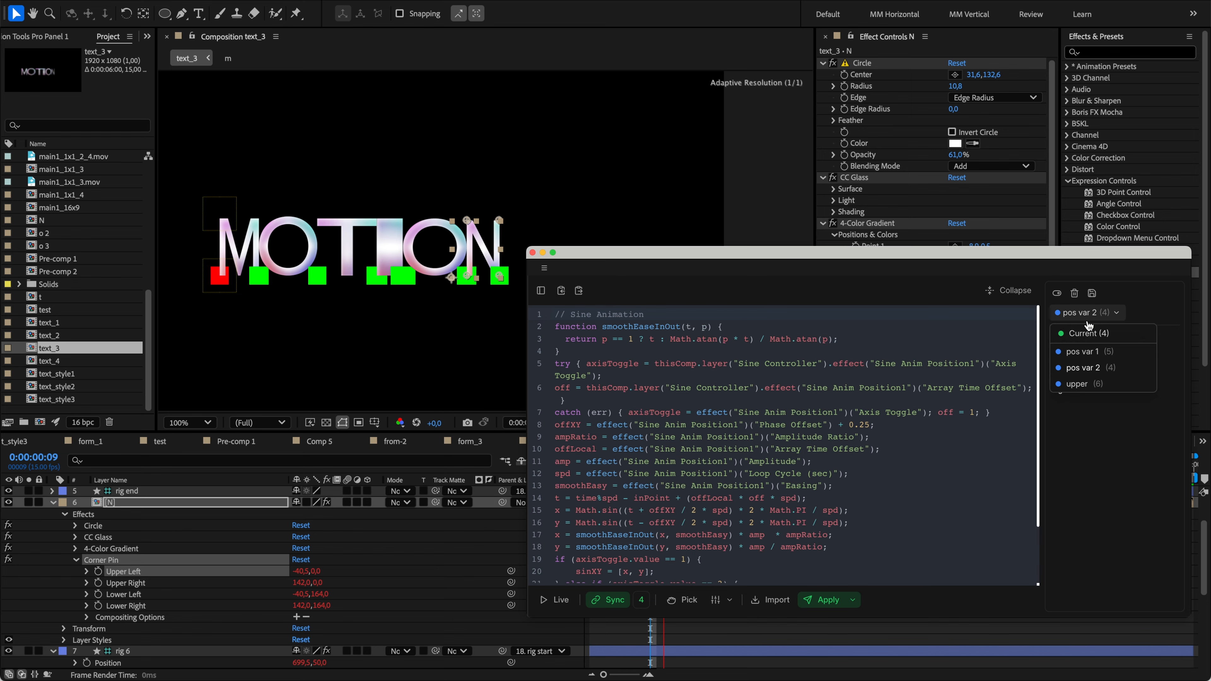
{"action": "left_click", "coordinate": [1087, 352]}
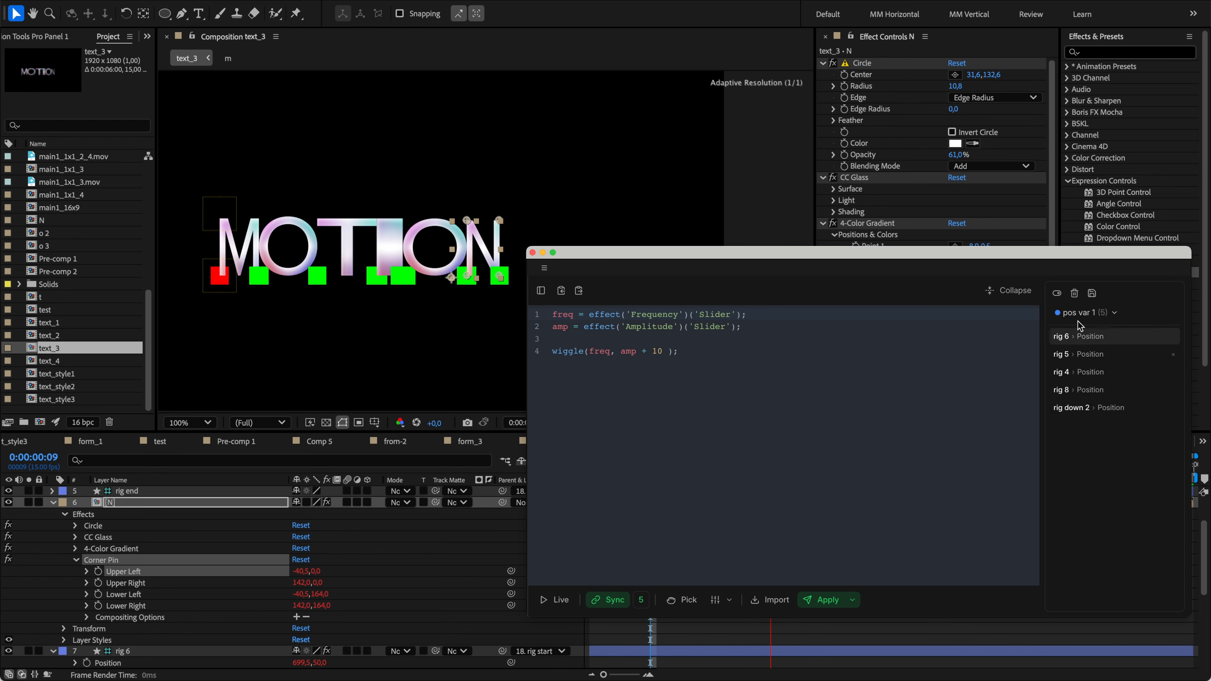
{"action": "left_click", "coordinate": [1107, 315]}
{"action": "left_click", "coordinate": [1096, 371]}
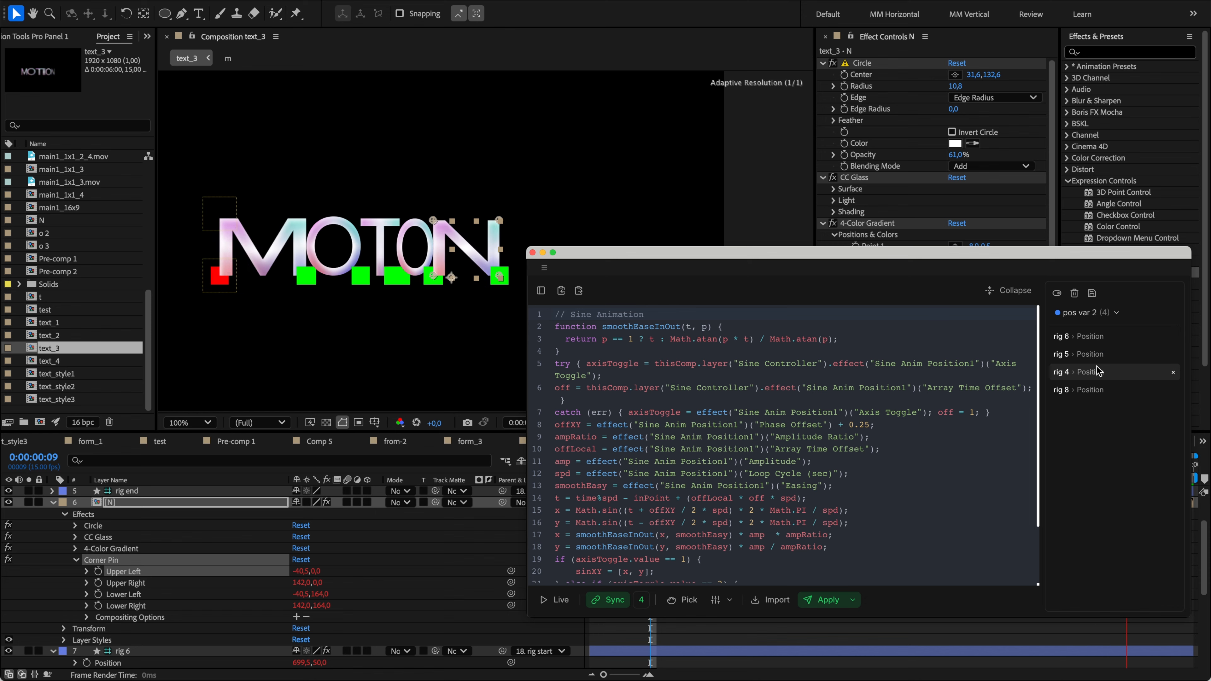
{"action": "scroll", "coordinate": [992, 374], "scroll_direction": "down", "scroll_amount": 2}
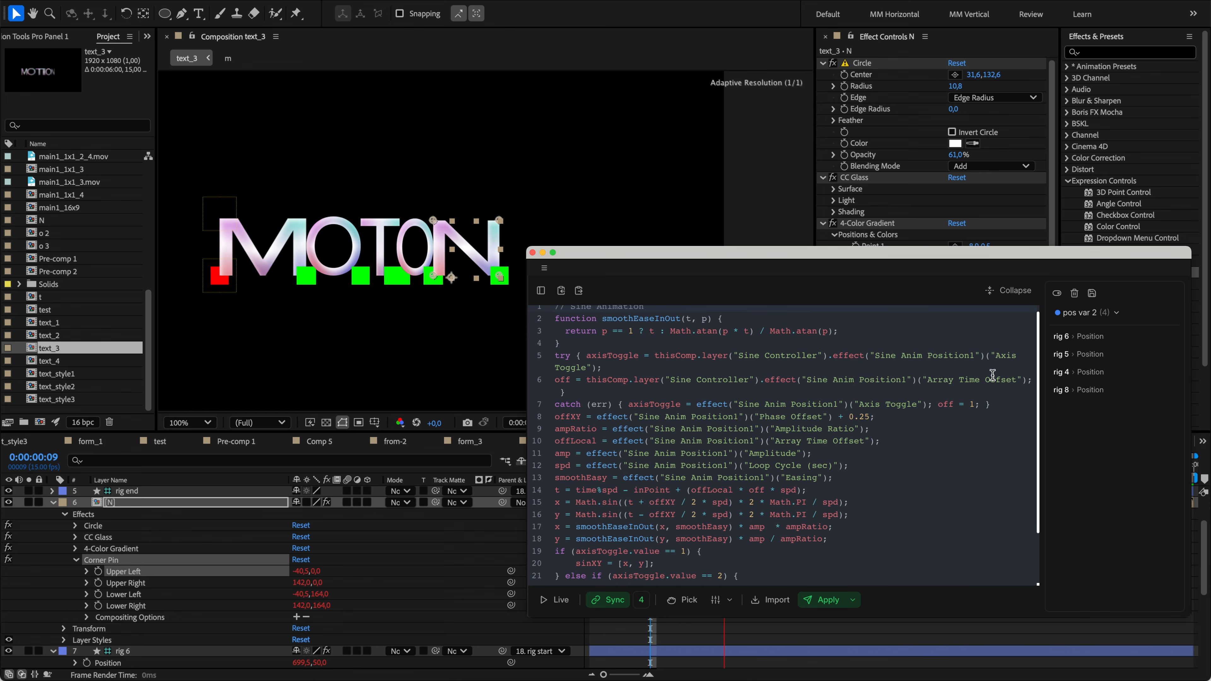
{"action": "left_click", "coordinate": [1068, 311]}
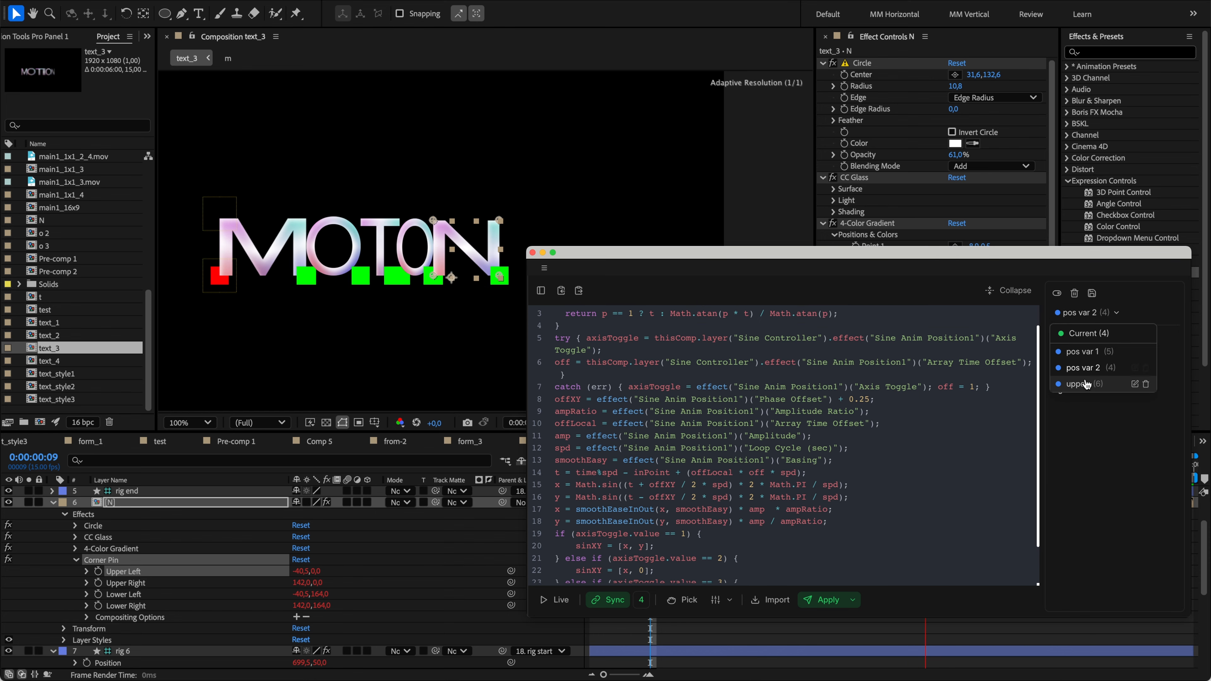
{"action": "left_click", "coordinate": [1085, 385]}
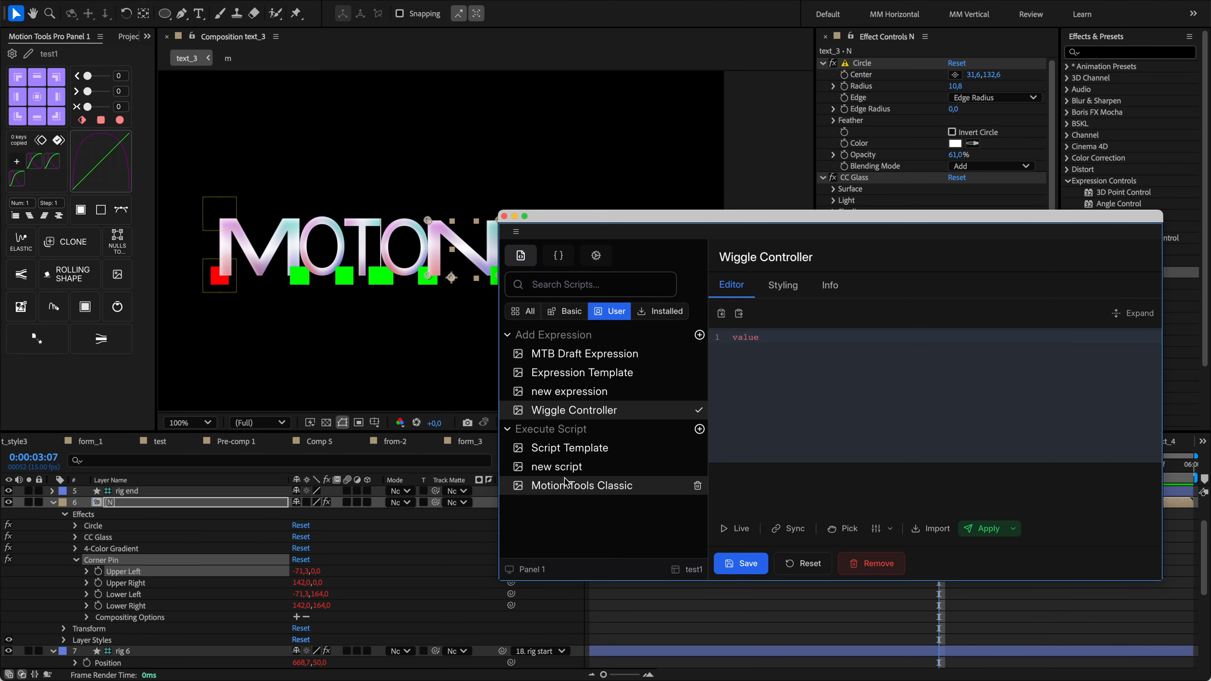
Inspect the user scripts "new script" and Script Template, viewing the template's code in the editor at full height and normal size.
{"action": "left_click", "coordinate": [567, 467]}
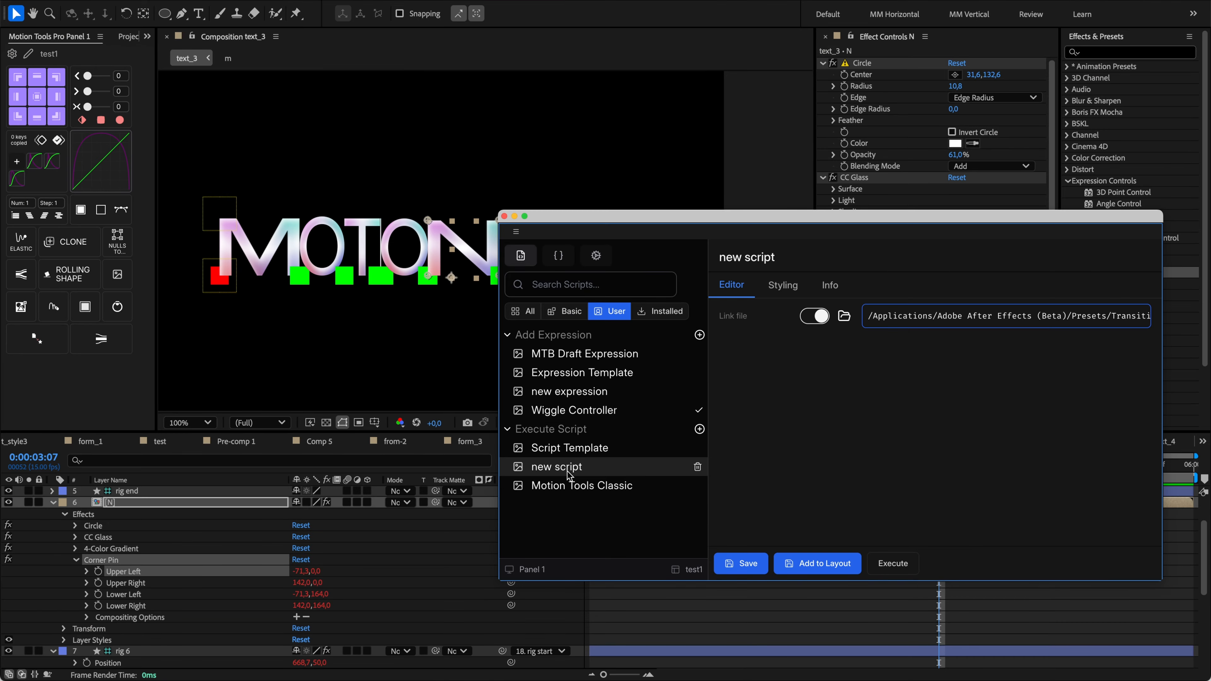
{"action": "left_click", "coordinate": [571, 451]}
{"action": "left_click", "coordinate": [817, 399]}
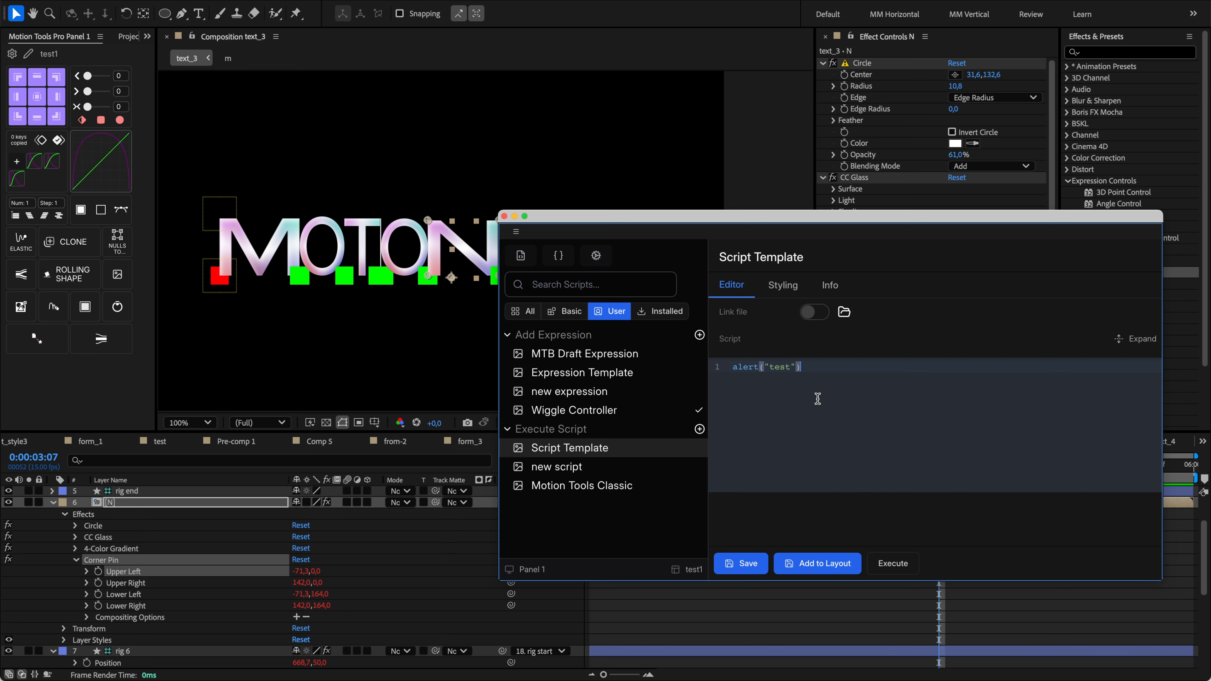
{"action": "left_click_drag", "start_coordinate": [760, 216], "coordinate": [691, 176]}
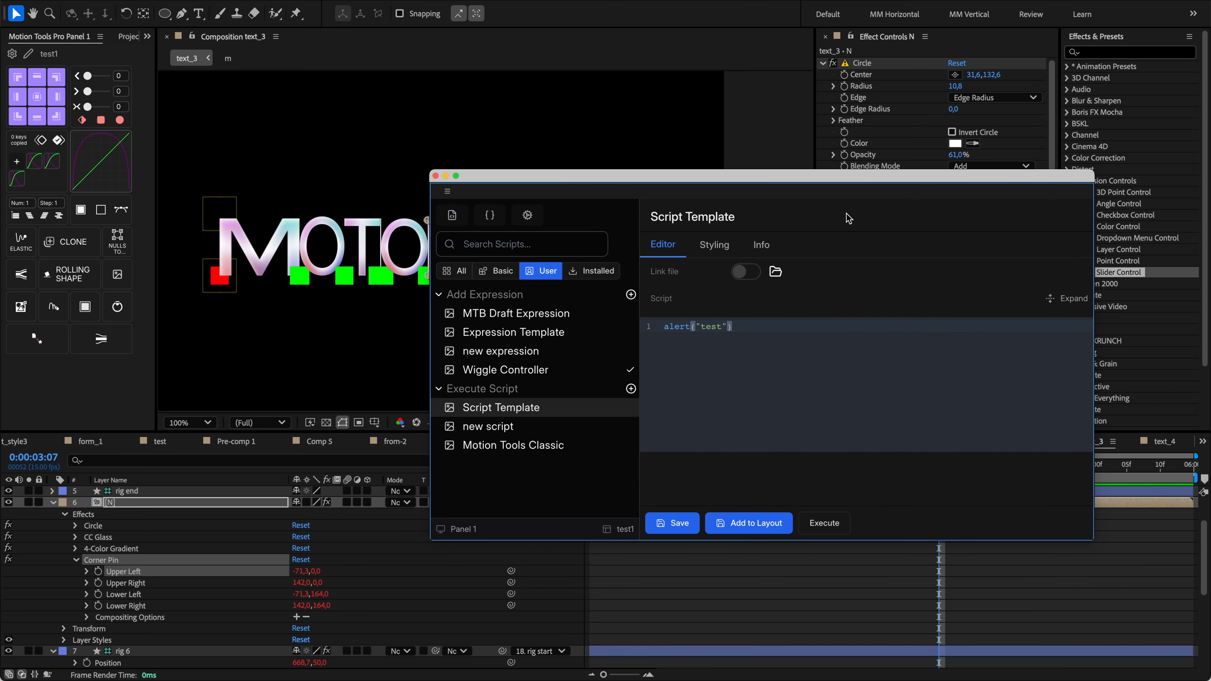
{"action": "left_click", "coordinate": [1054, 298]}
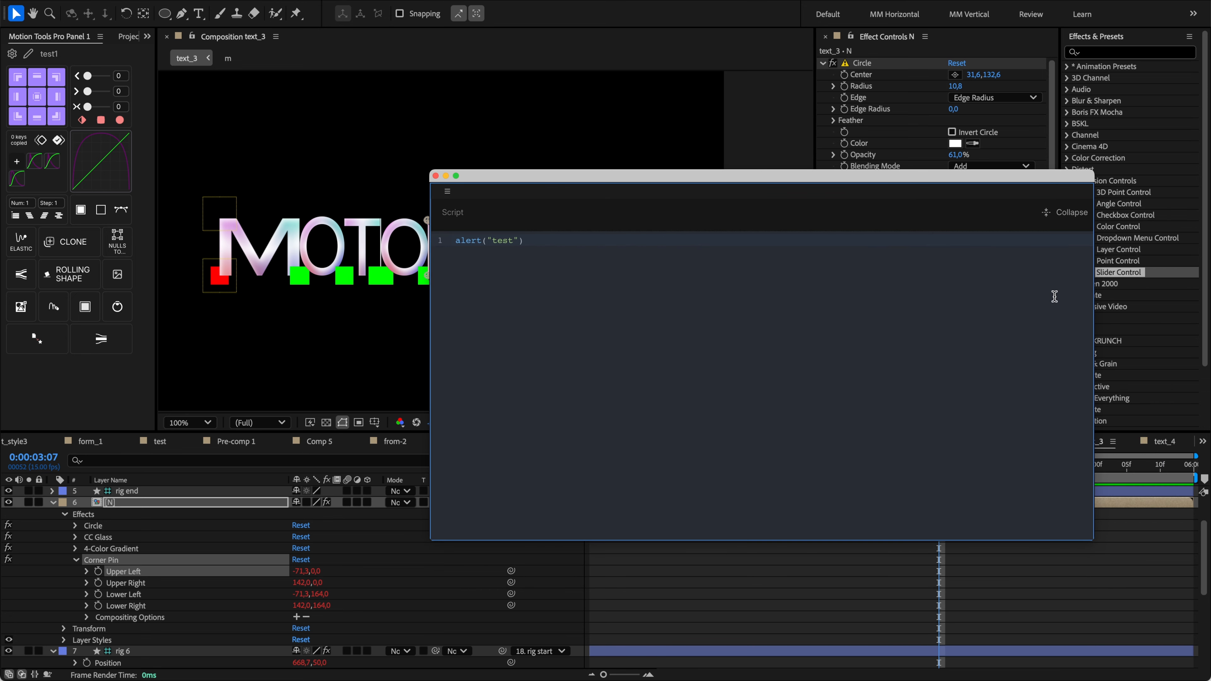
{"action": "left_click", "coordinate": [1063, 214]}
Paste the parametric shape wave script into Script Template, review its code, and switch the template's Link file option on.
{"action": "left_click_drag", "start_coordinate": [635, 169], "coordinate": [636, 79]}
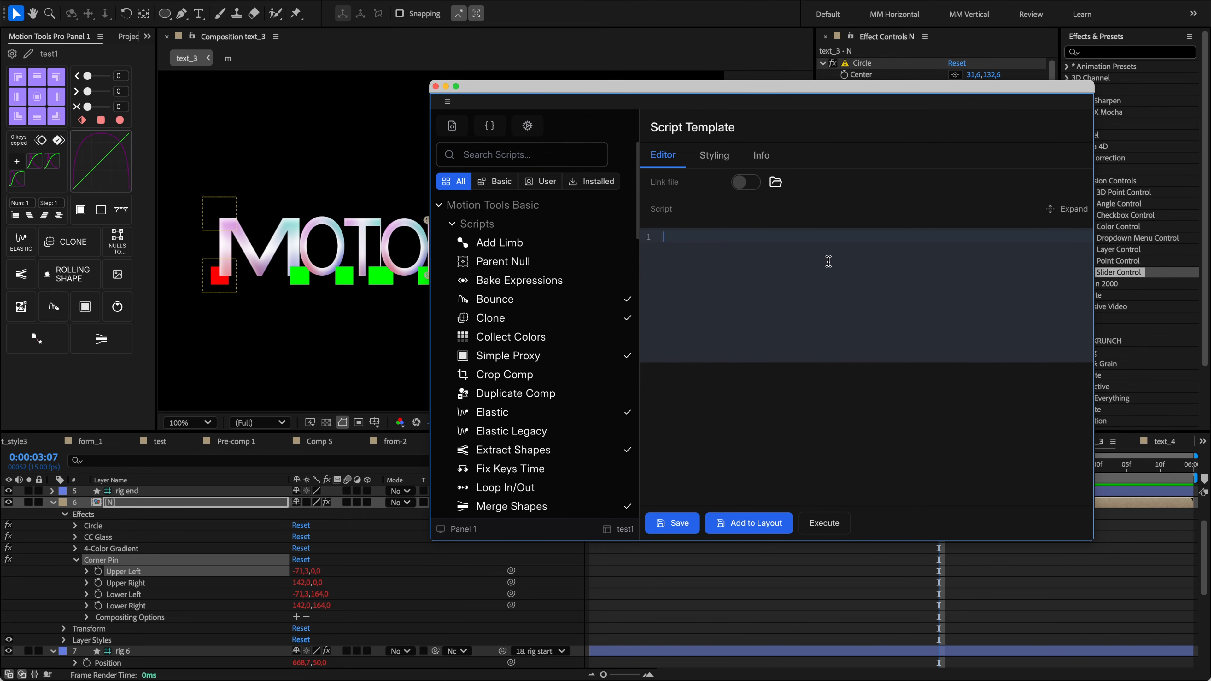
{"action": "key", "text": "super+v"}
{"action": "scroll", "coordinate": [832, 282], "scroll_direction": "up", "scroll_amount": 20}
{"action": "scroll", "coordinate": [837, 286], "scroll_direction": "up", "scroll_amount": 20}
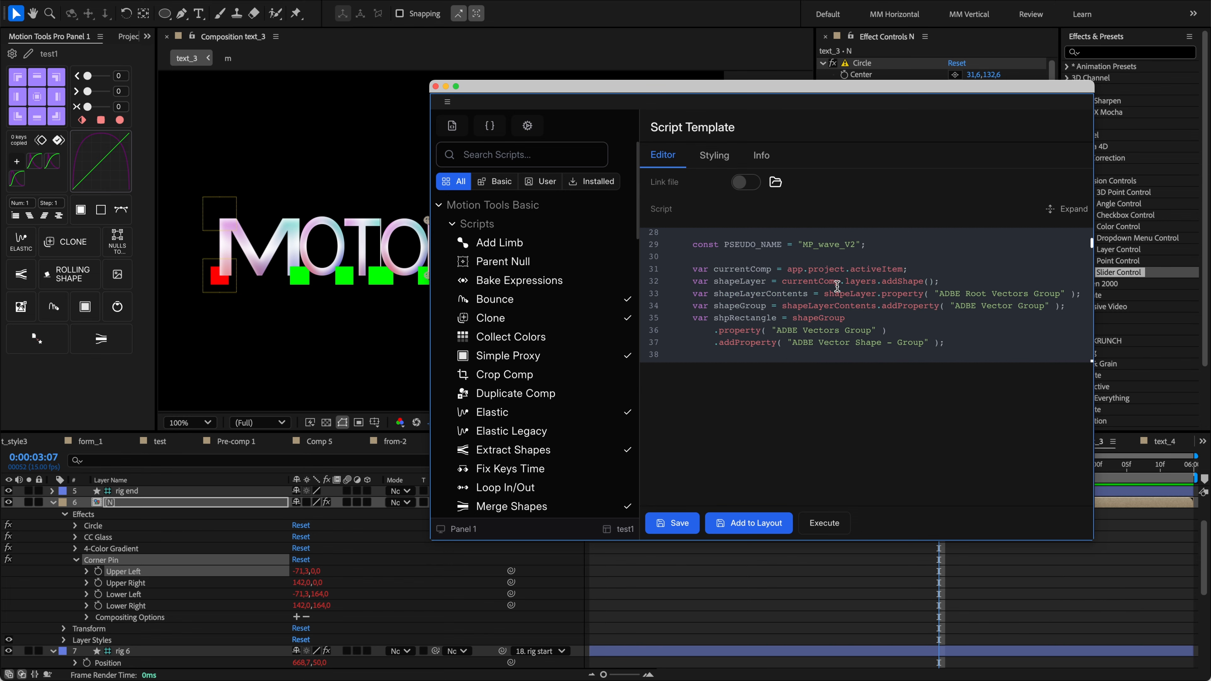
{"action": "left_click", "coordinate": [1062, 211]}
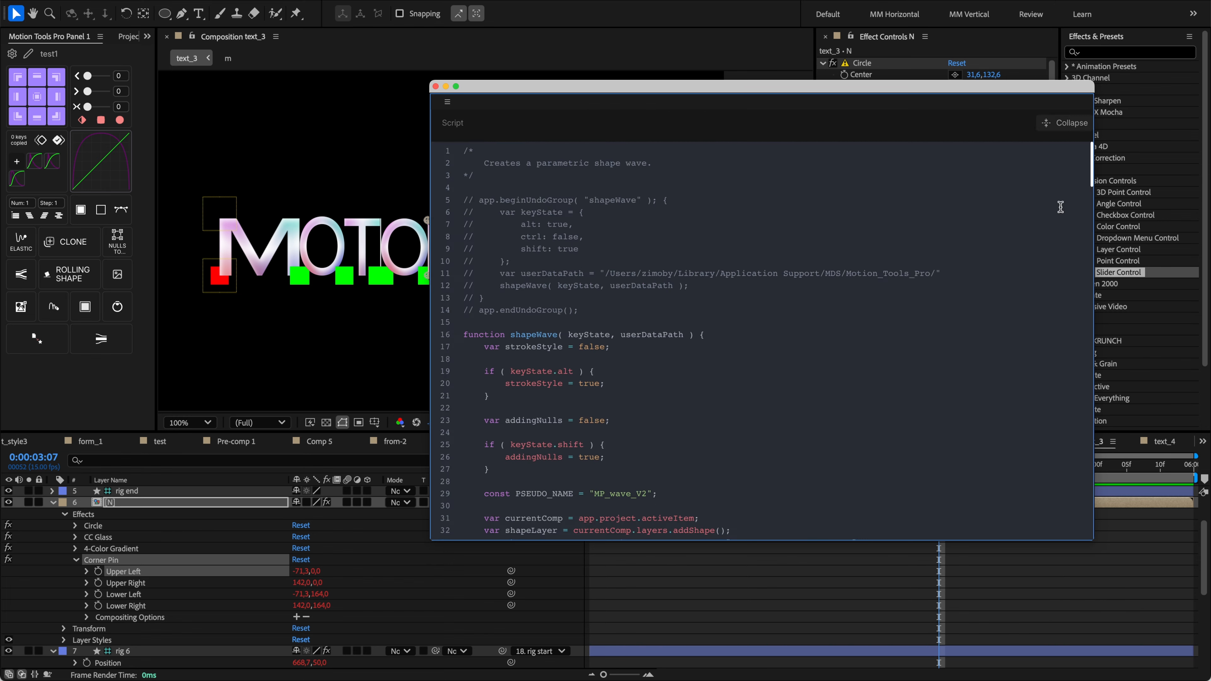
{"action": "left_click", "coordinate": [1057, 131]}
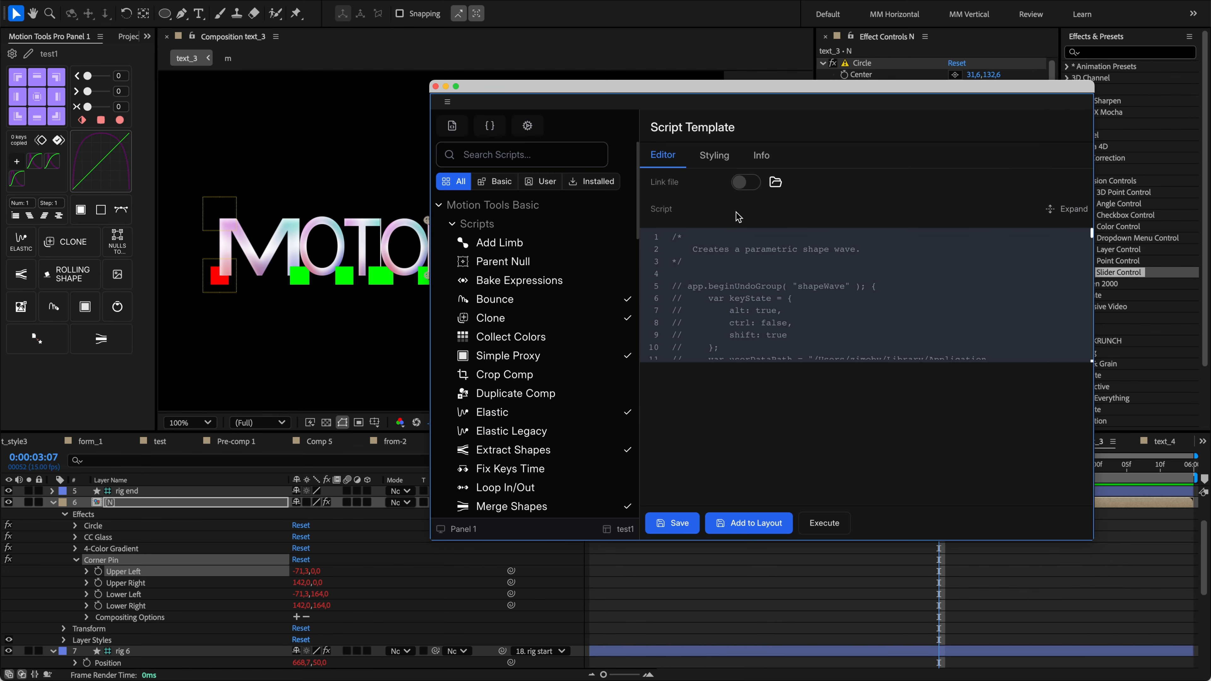
{"action": "left_click", "coordinate": [747, 182]}
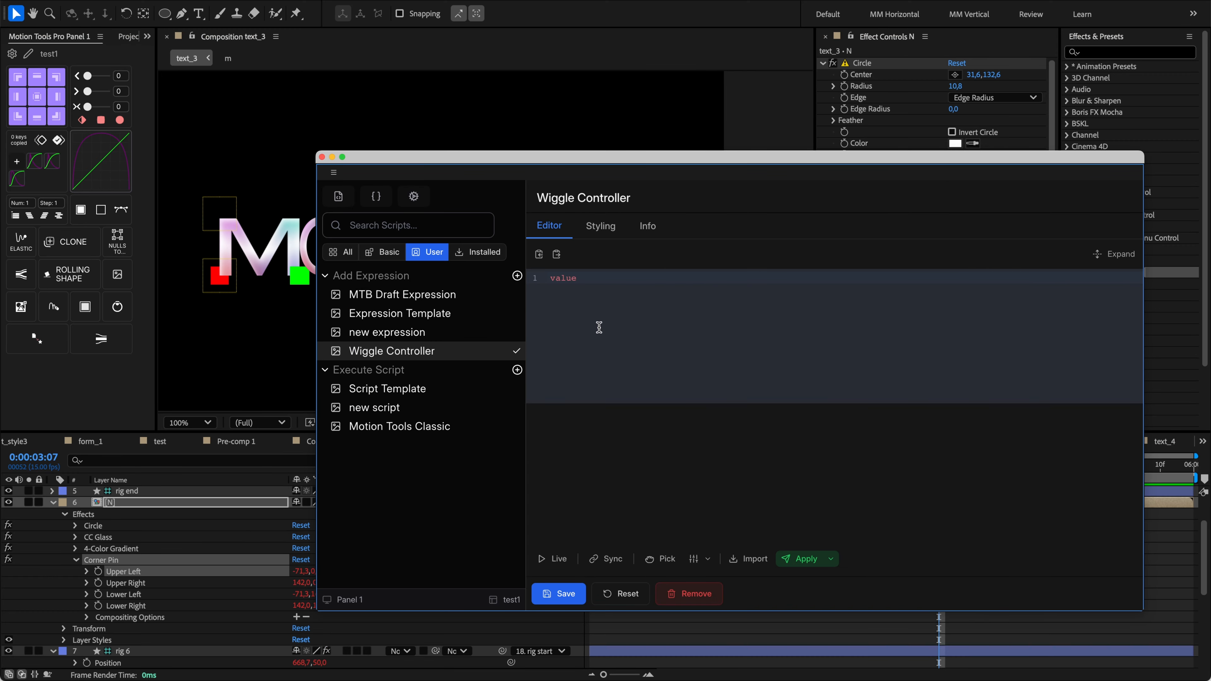
Turn on Sync for the Wiggle Controller expression and load the pos var 2 collection.
{"action": "left_click", "coordinate": [606, 559]}
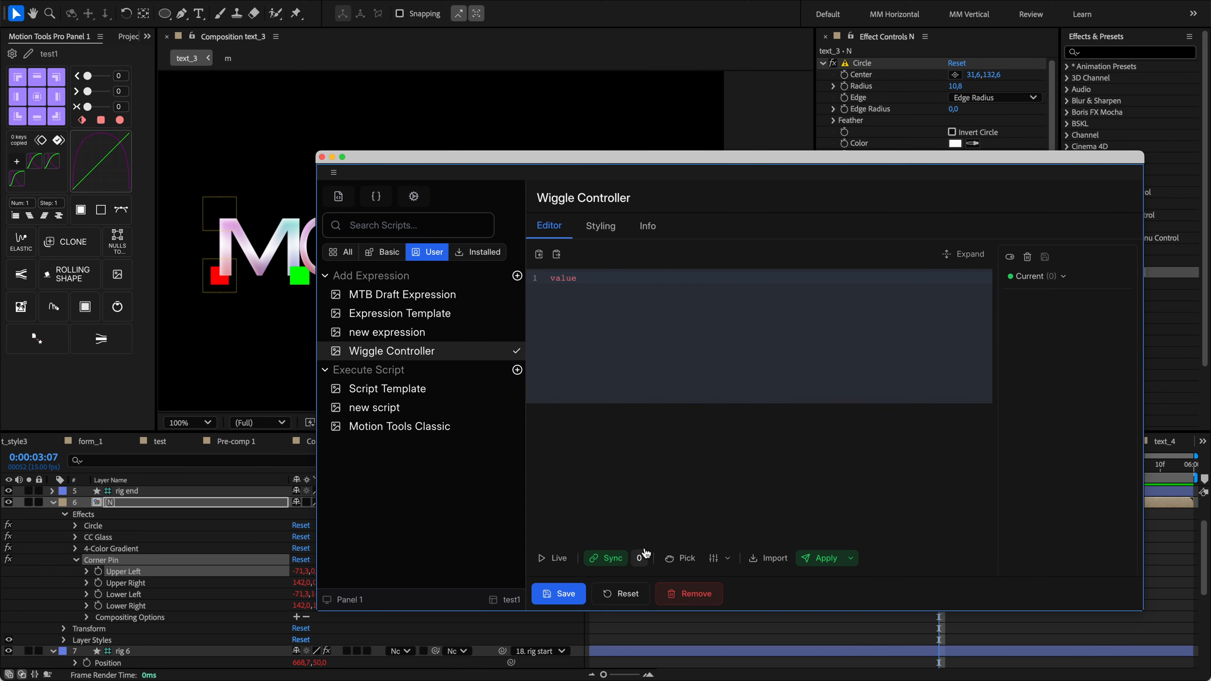
{"action": "left_click", "coordinate": [1033, 286]}
{"action": "left_click", "coordinate": [1041, 309]}
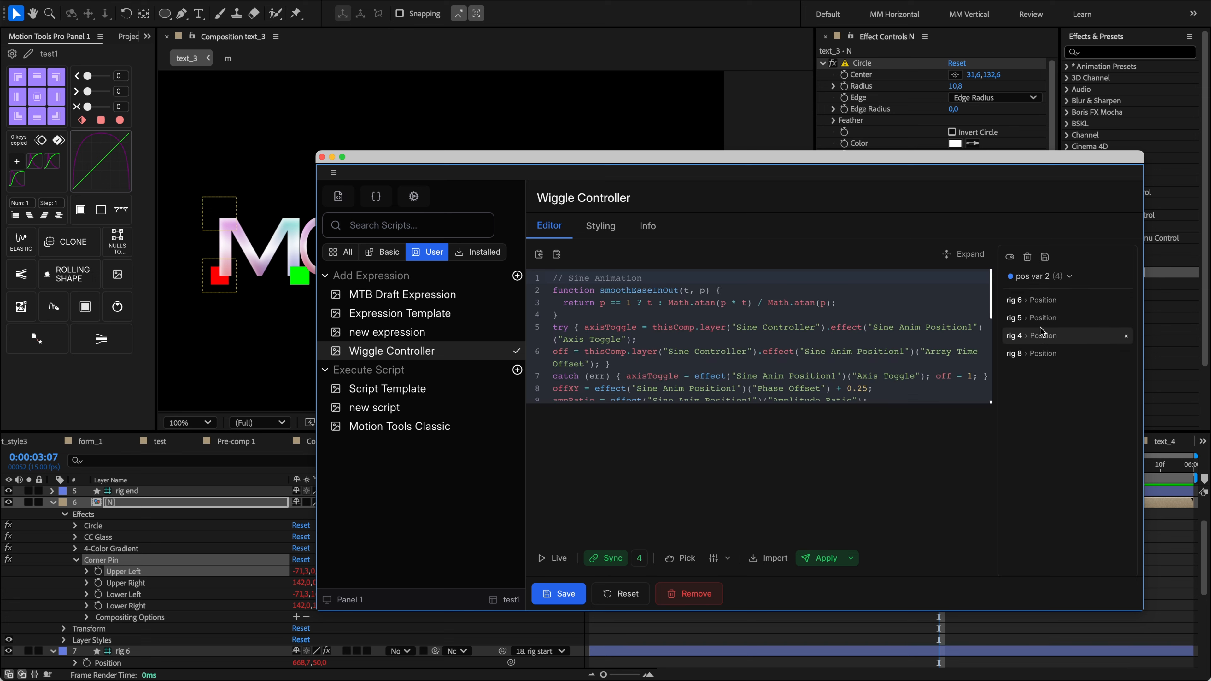
Load the upper collection, expand the editor to full height, and switch back to the pos var 2 collection.
{"action": "left_click", "coordinate": [1042, 280]}
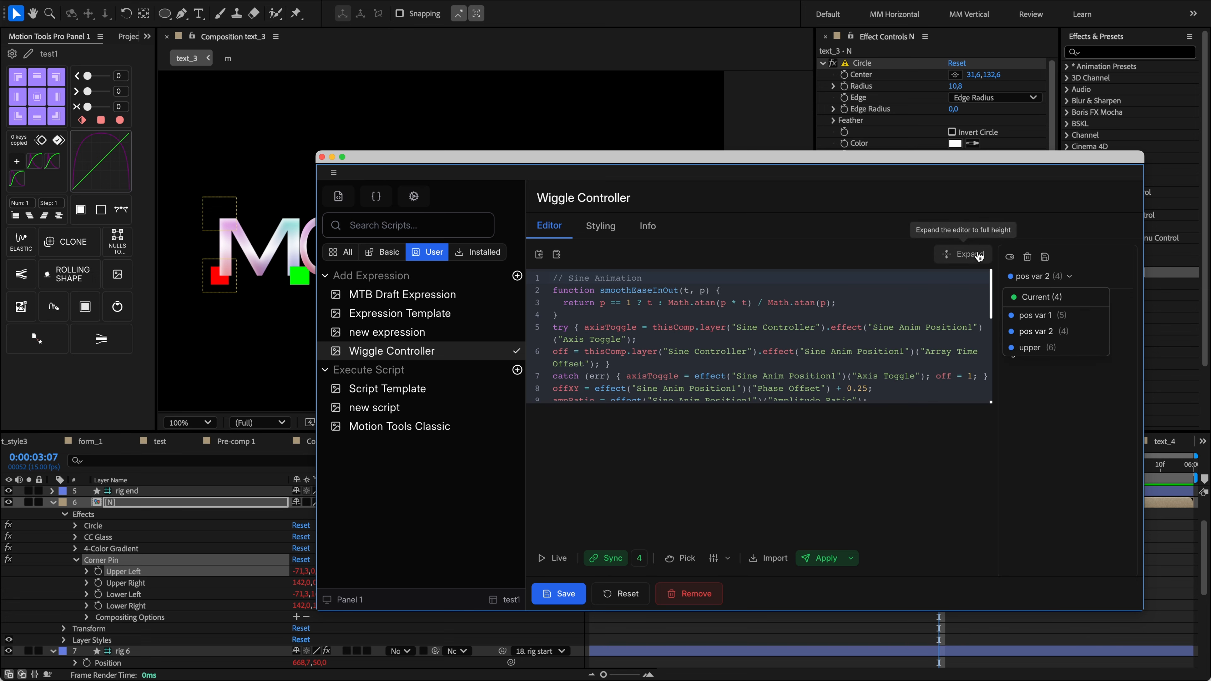
{"action": "left_click", "coordinate": [1030, 348]}
{"action": "left_click", "coordinate": [963, 254]}
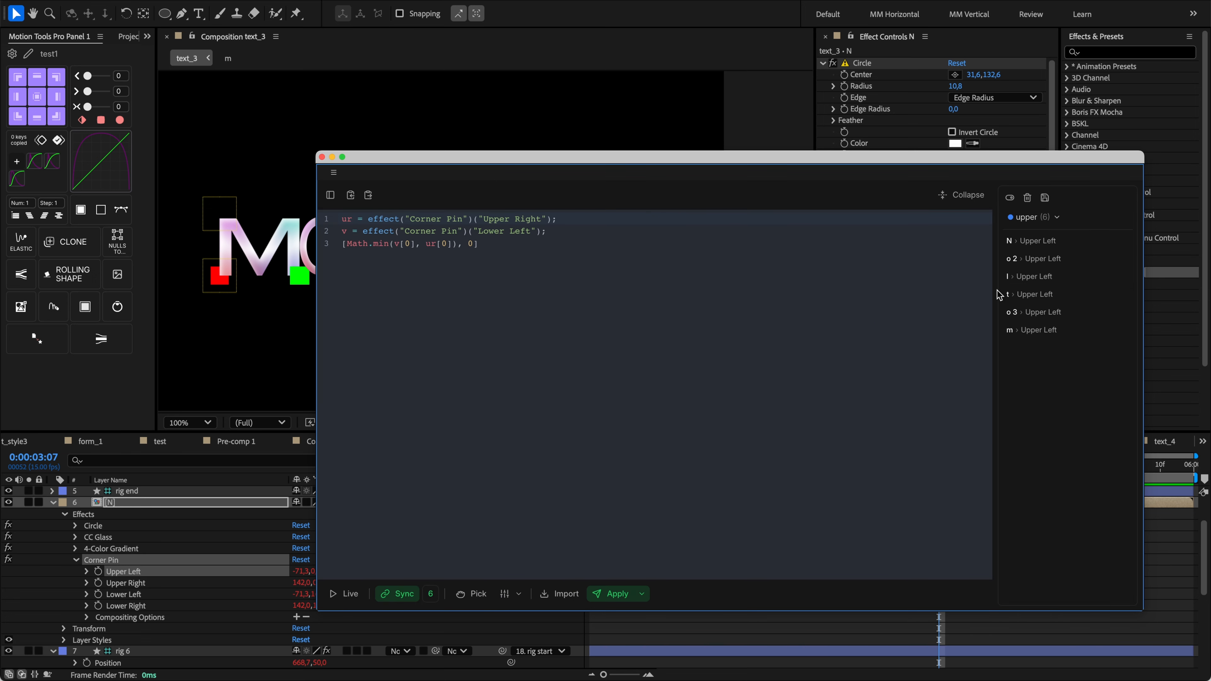
{"action": "left_click", "coordinate": [1033, 218]}
{"action": "left_click", "coordinate": [1036, 273]}
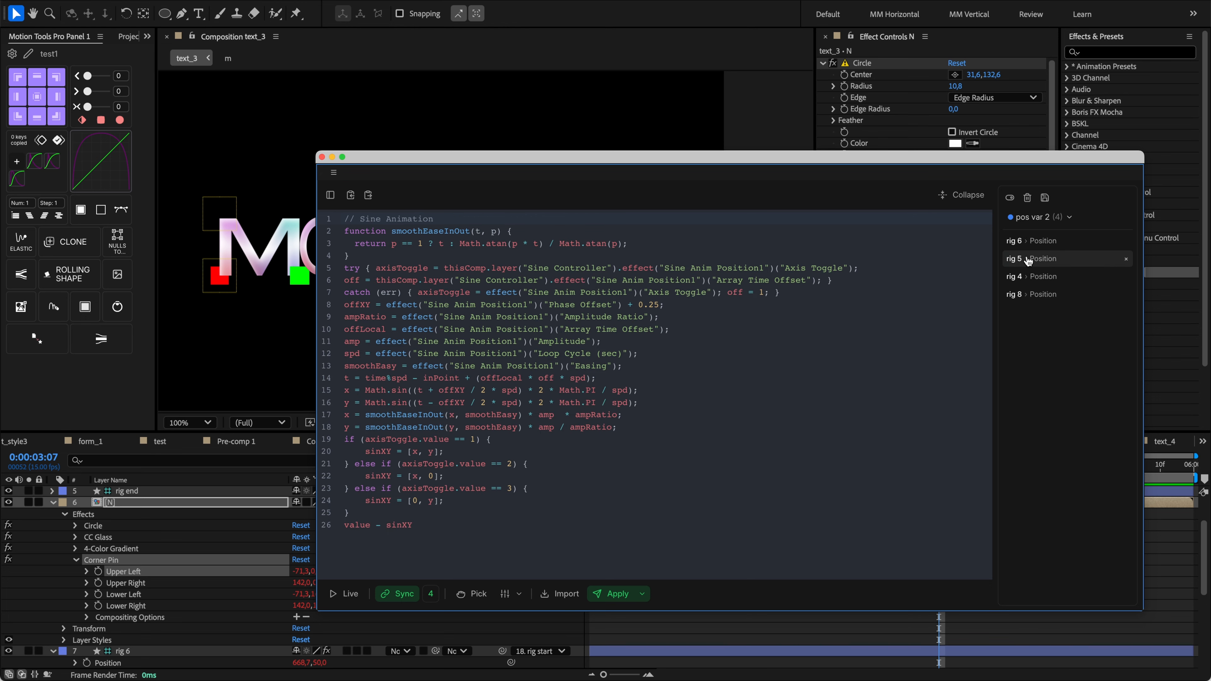
Review the saved collections, the available expression control types, and the Import and Apply options in the expanded editor.
{"action": "left_click", "coordinate": [1032, 260]}
{"action": "left_click", "coordinate": [1040, 219]}
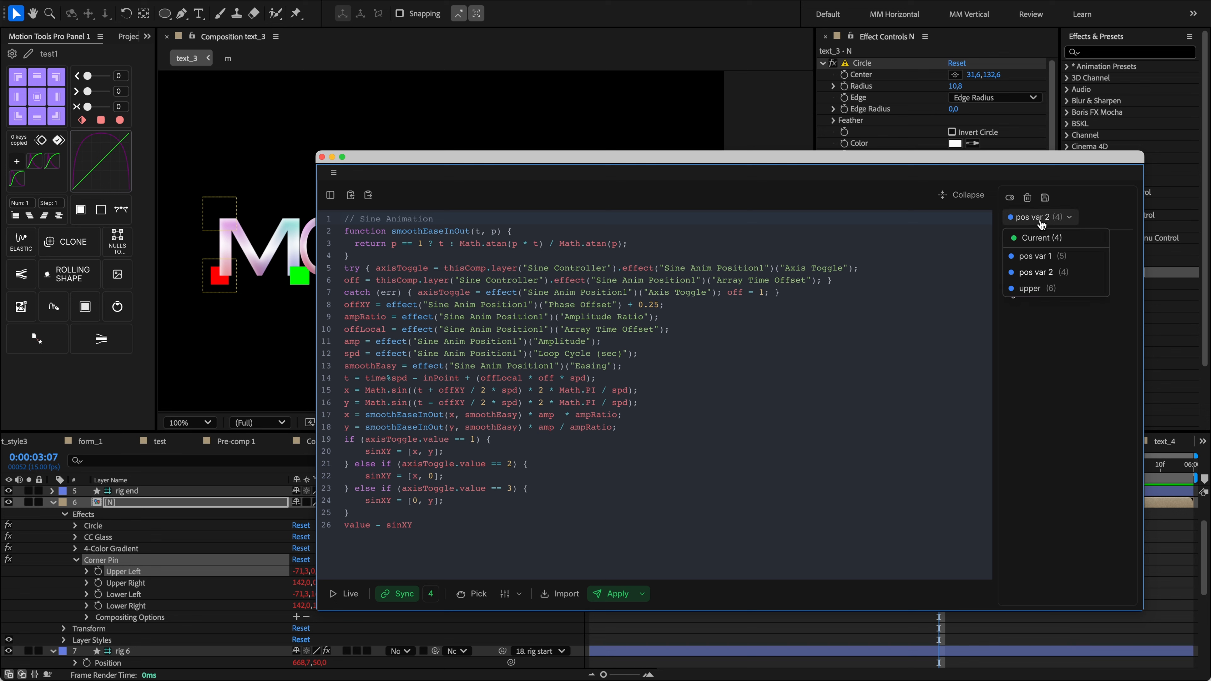
{"action": "left_click", "coordinate": [1041, 219]}
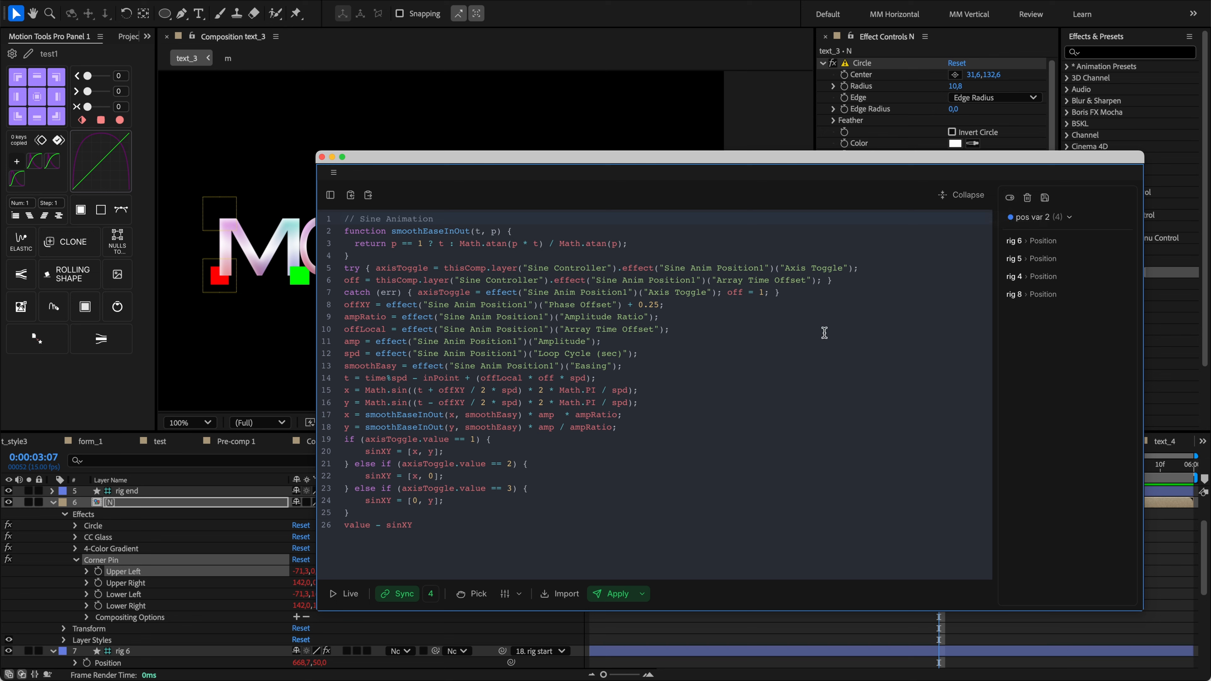
{"action": "left_click", "coordinate": [518, 595]}
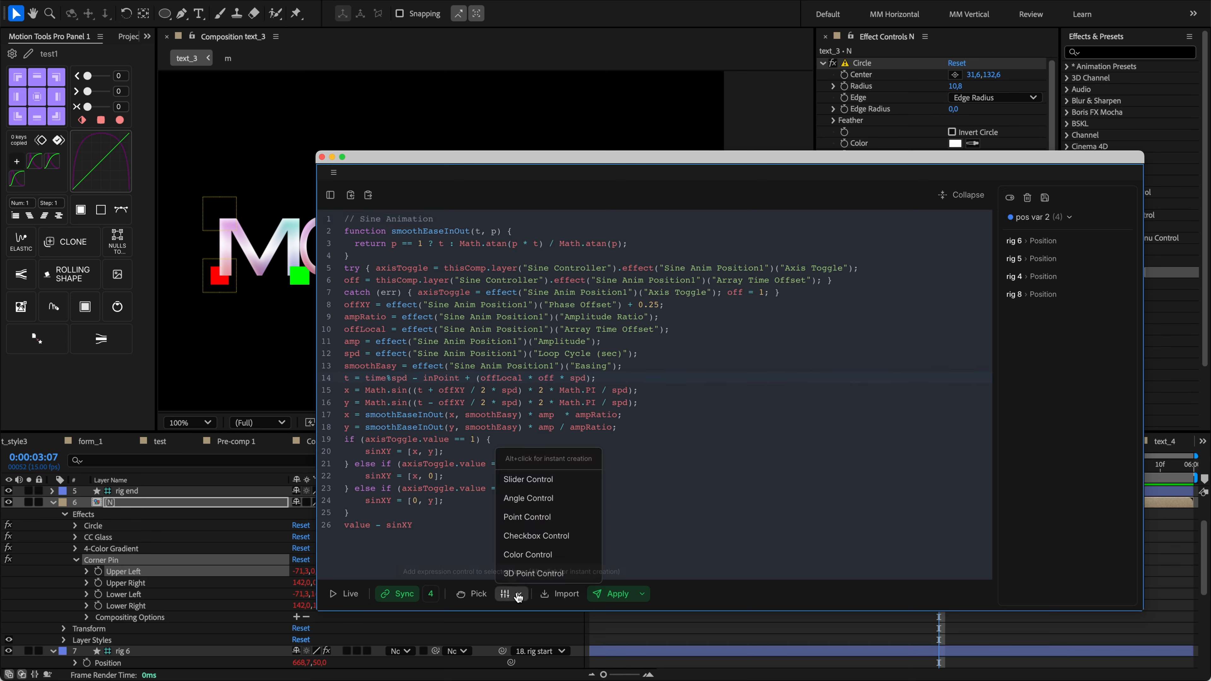
{"action": "left_click", "coordinate": [518, 595]}
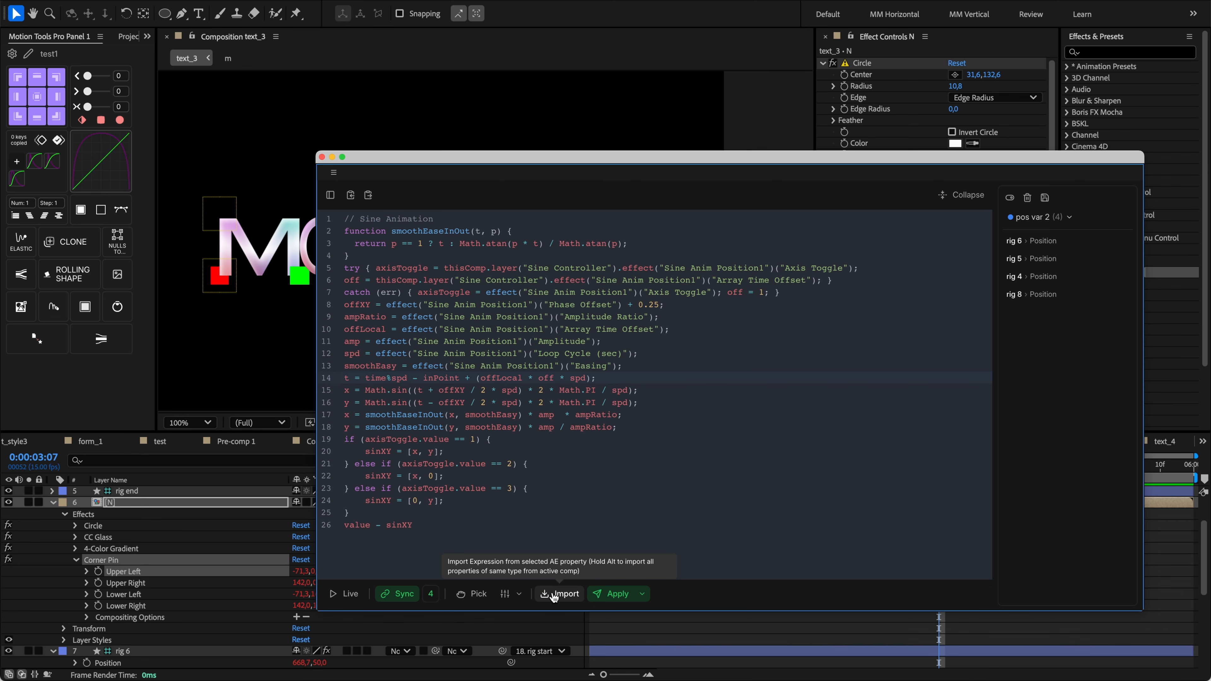
{"action": "left_click", "coordinate": [642, 594]}
{"action": "left_click", "coordinate": [643, 595]}
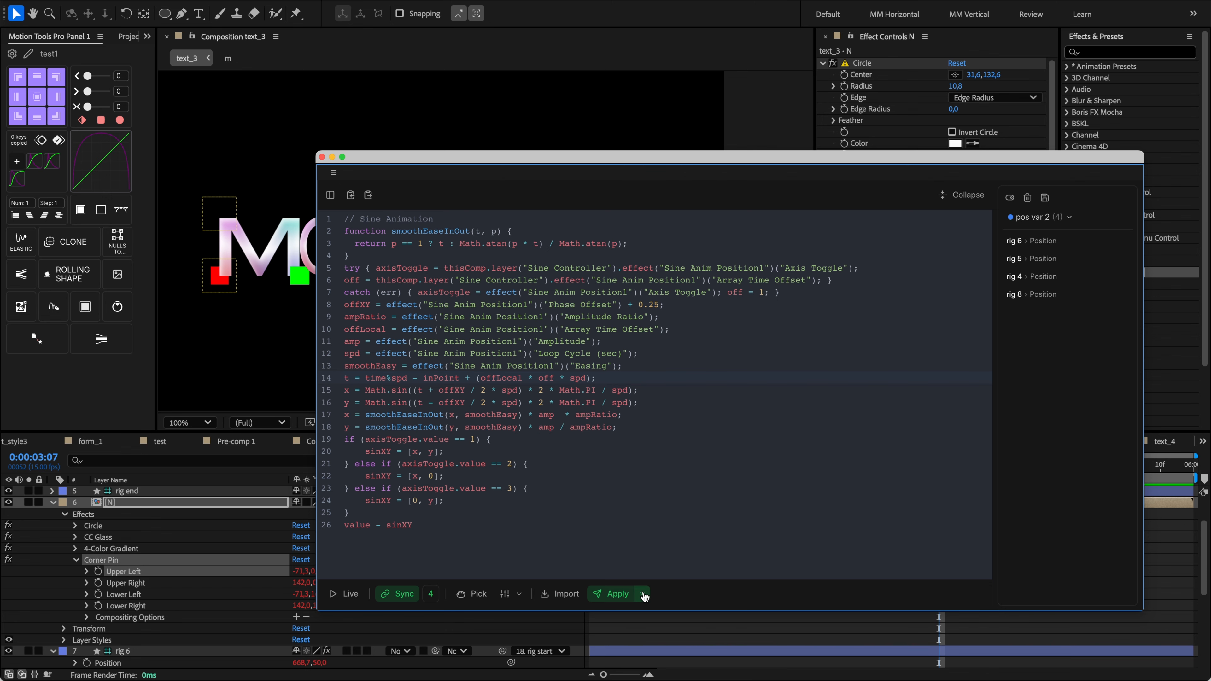